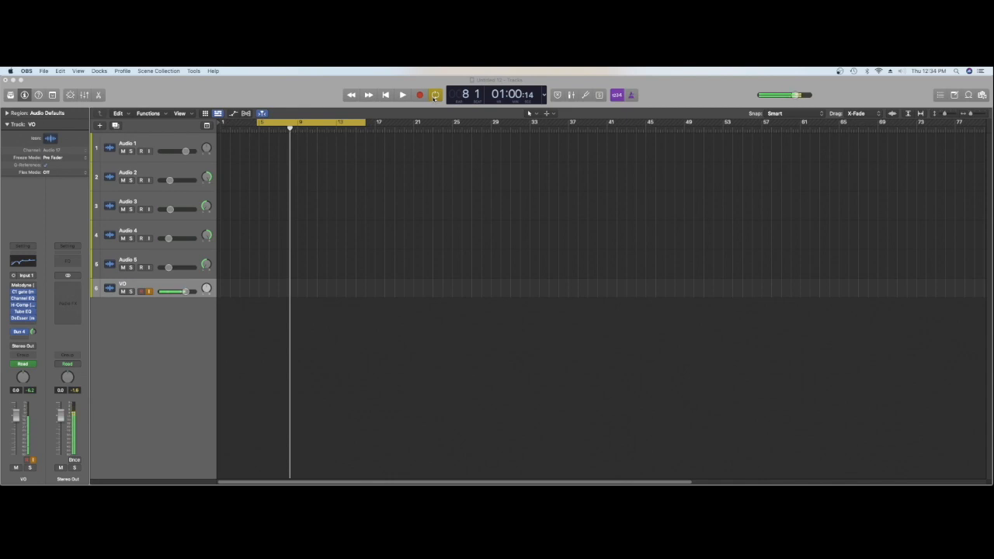
Switch the transport display to Beats & Project (Large) and set the project tempo to 130
click(546, 98)
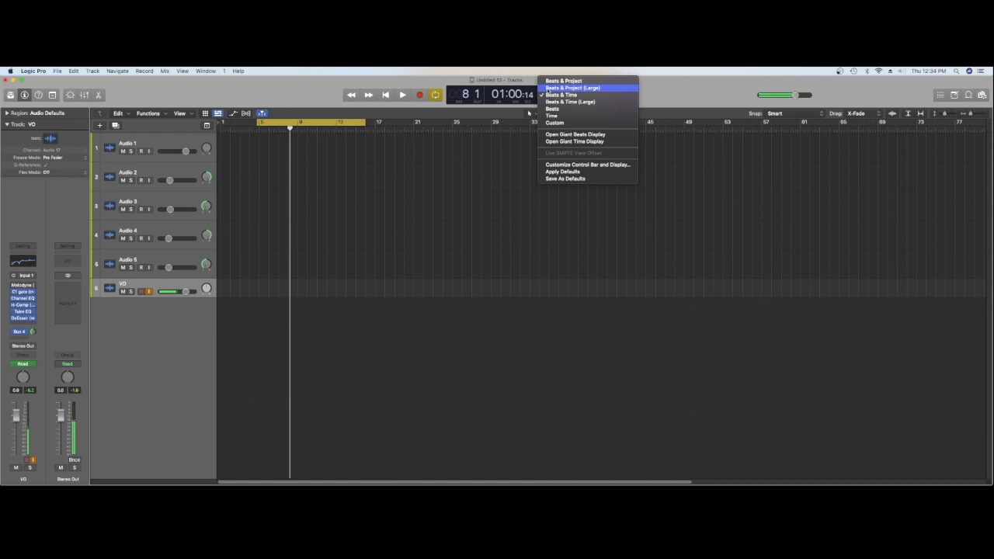
click(548, 87)
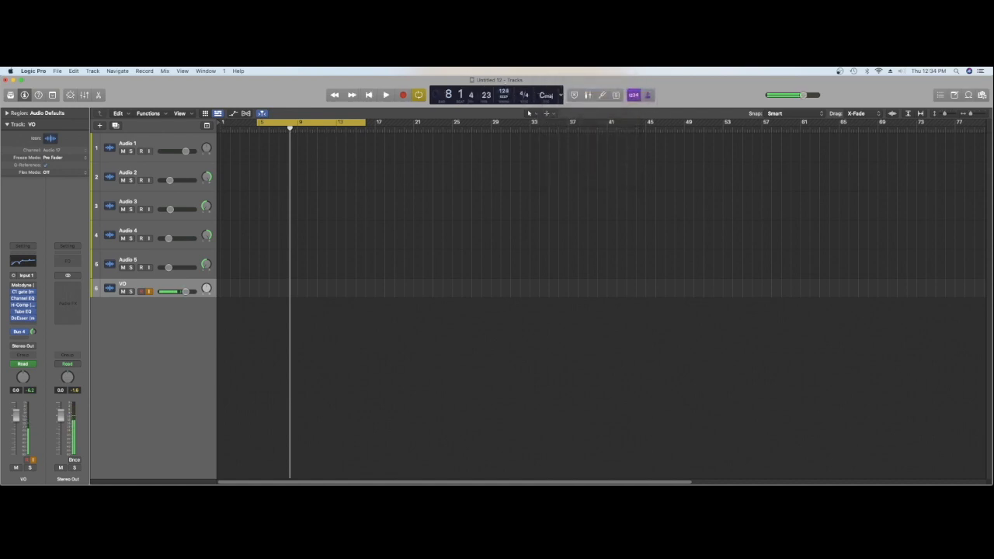
drag(504, 91, 504, 89)
Turn off cycle mode, record a vocal take of about four bars on the VO track, and play it back
click(418, 96)
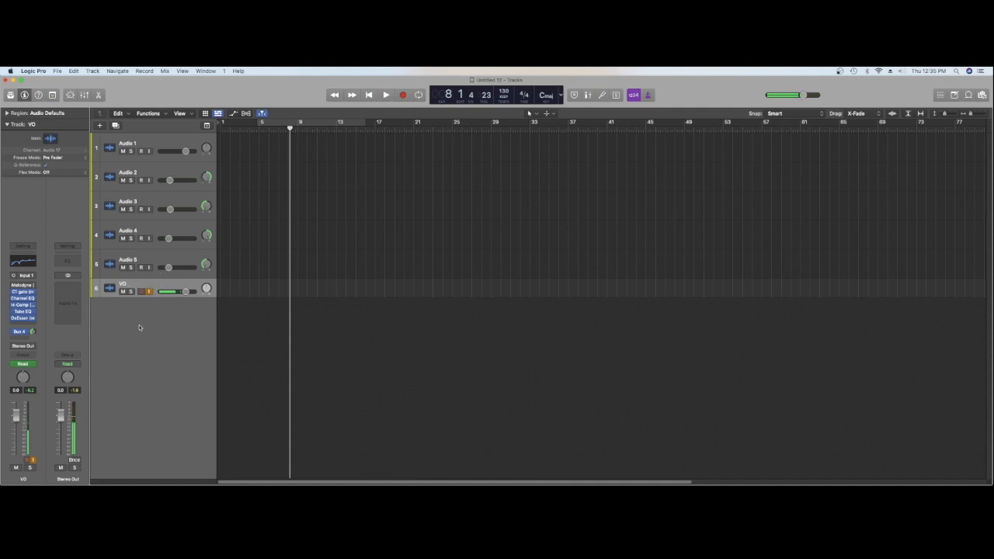
click(403, 96)
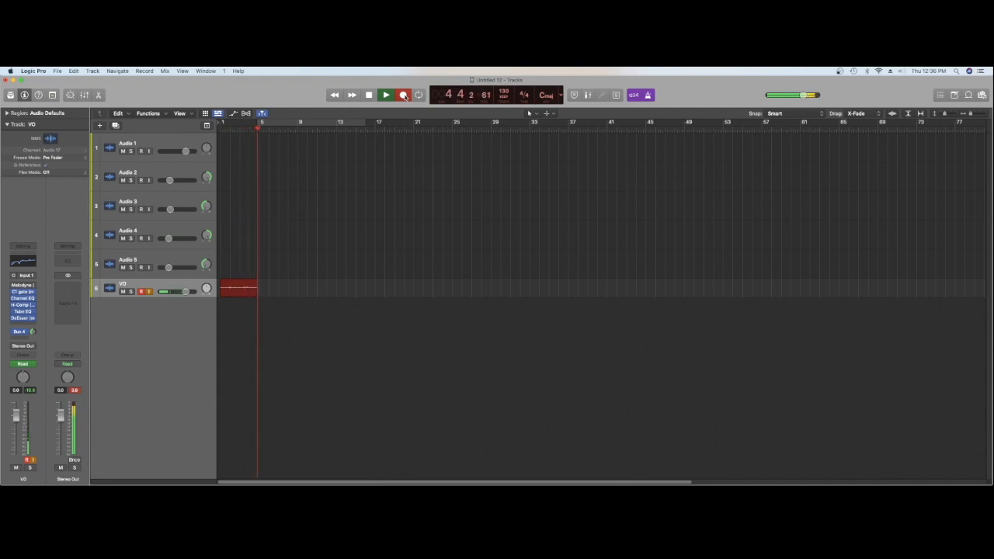
click(404, 95)
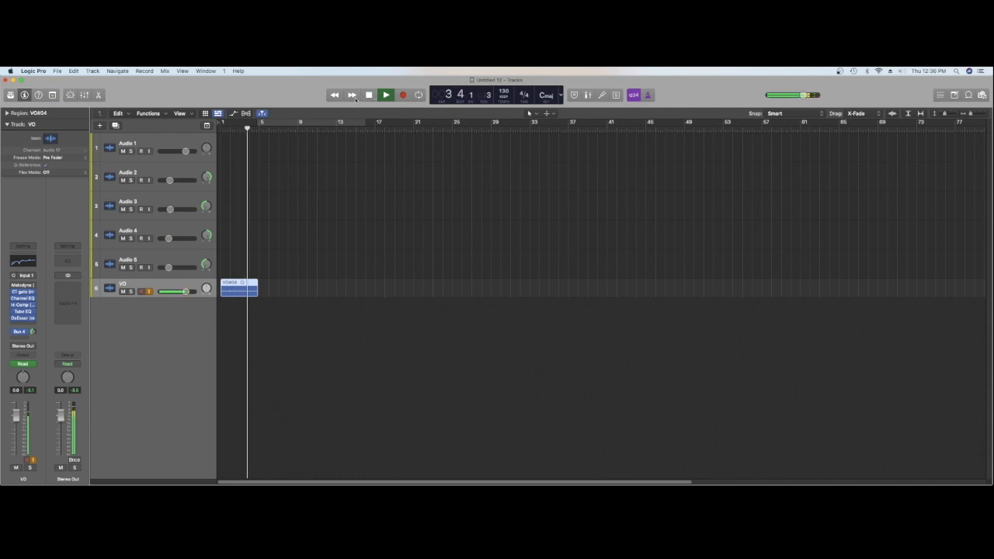
key(space)
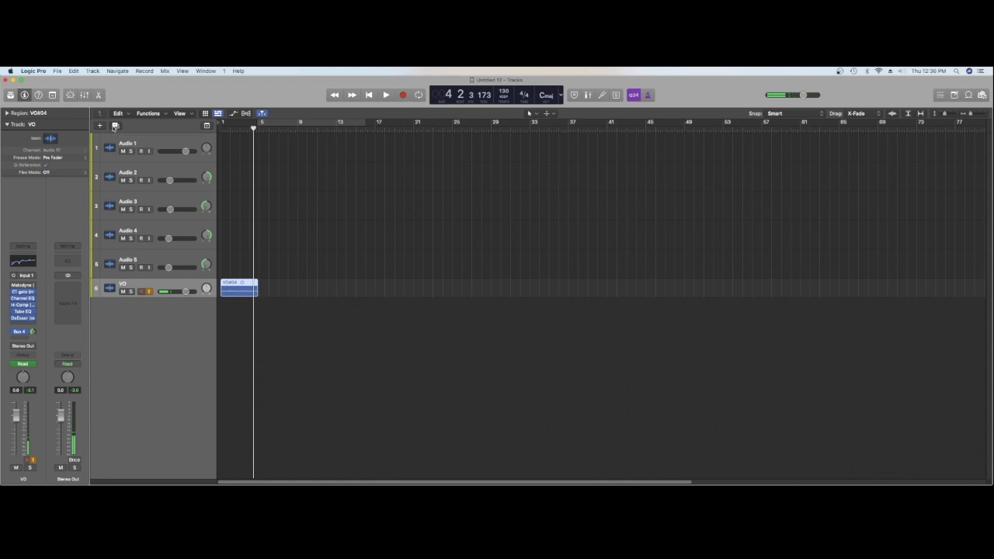
Duplicate the VO track and move the recorded region onto the new track, keeping it at bar 1
click(115, 126)
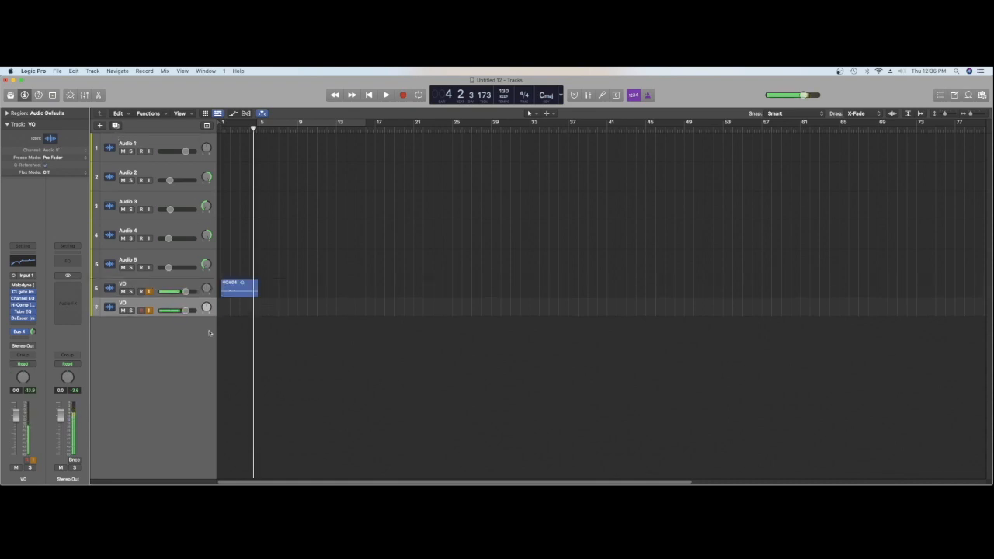
drag(233, 288, 218, 307)
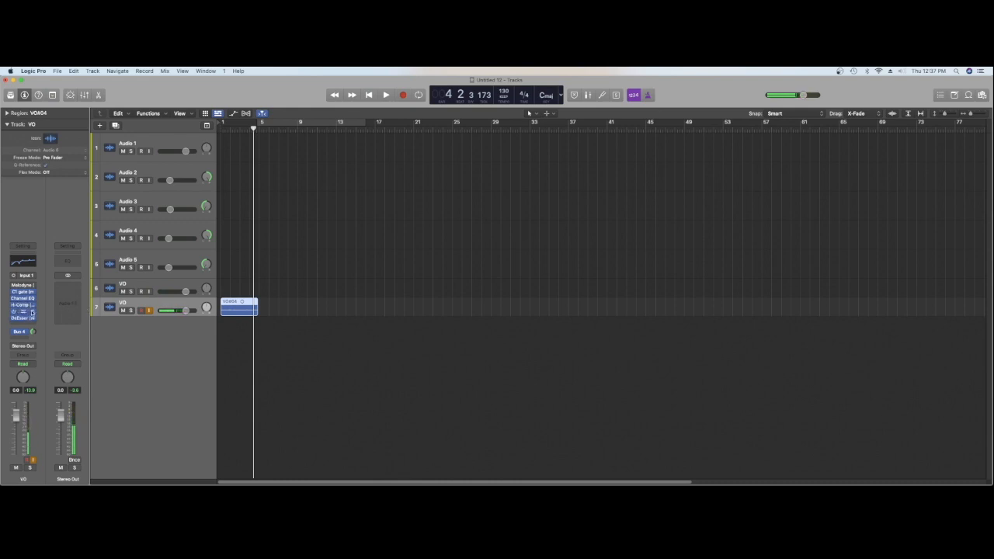
Move the low-shelf cut in the duplicated VO track's Channel EQ far up in frequency to strip the lows, and audition the region
mouse_move(23, 299)
click(23, 298)
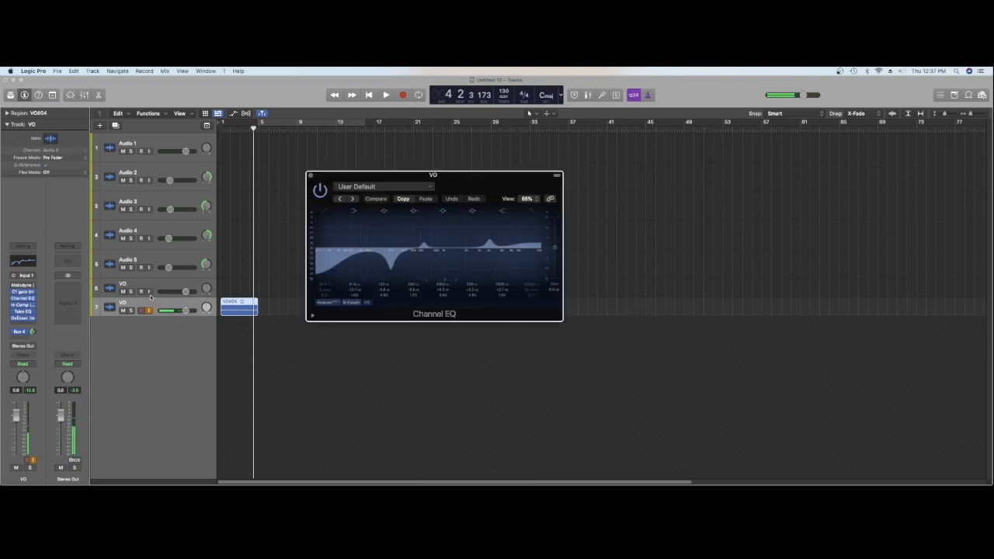
click(150, 297)
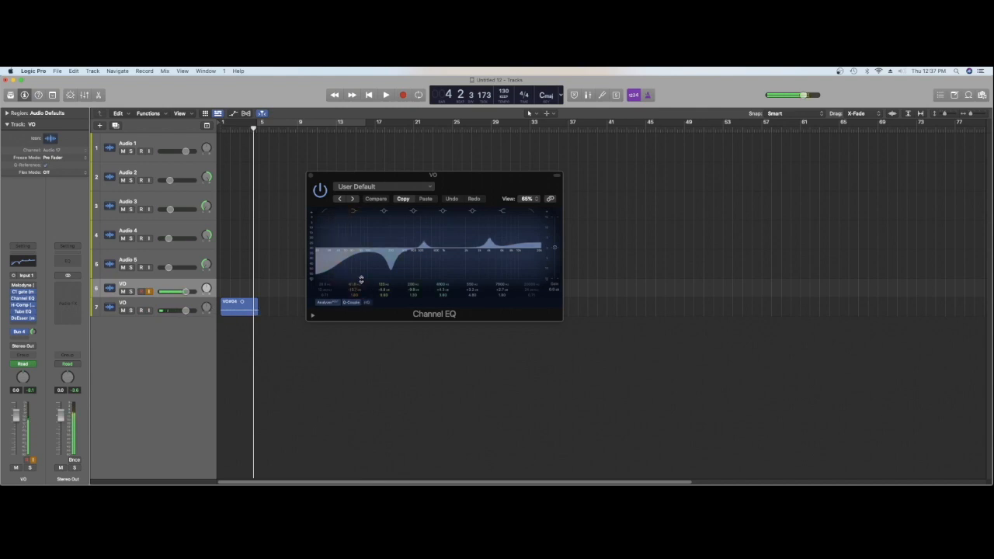
drag(338, 265, 438, 281)
click(368, 95)
click(386, 95)
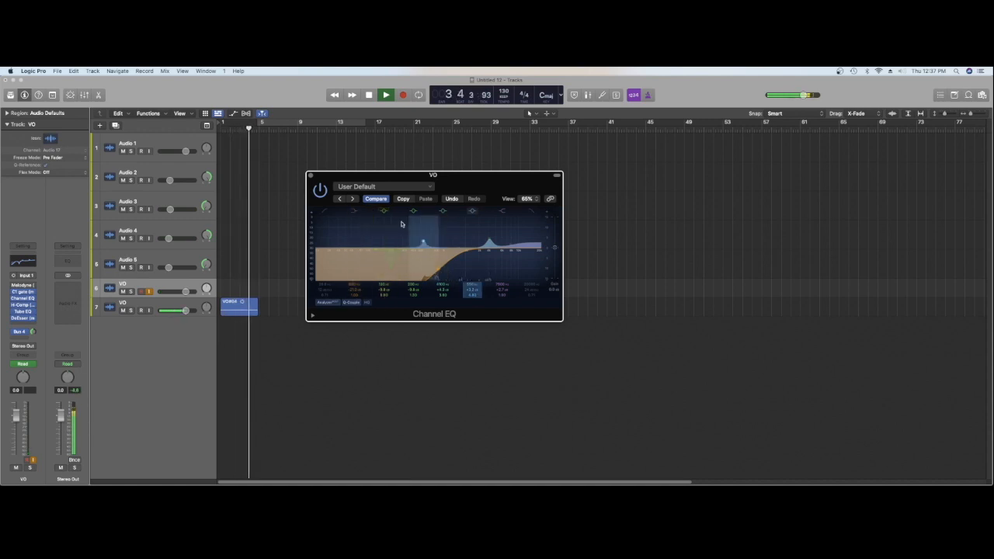
key(space)
click(311, 175)
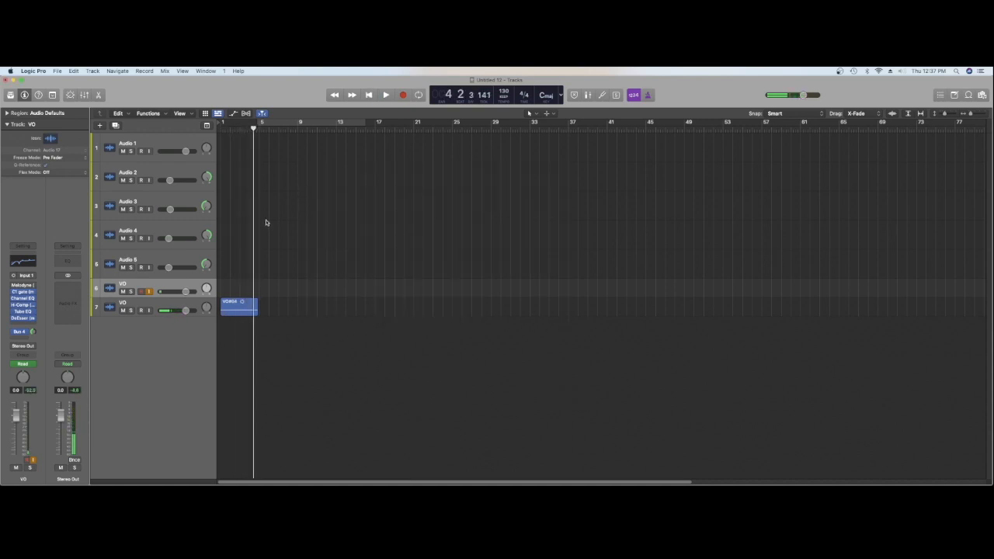
Lower the High Boost in the second VO track's Vintage Tube EQ and audition the region
click(129, 305)
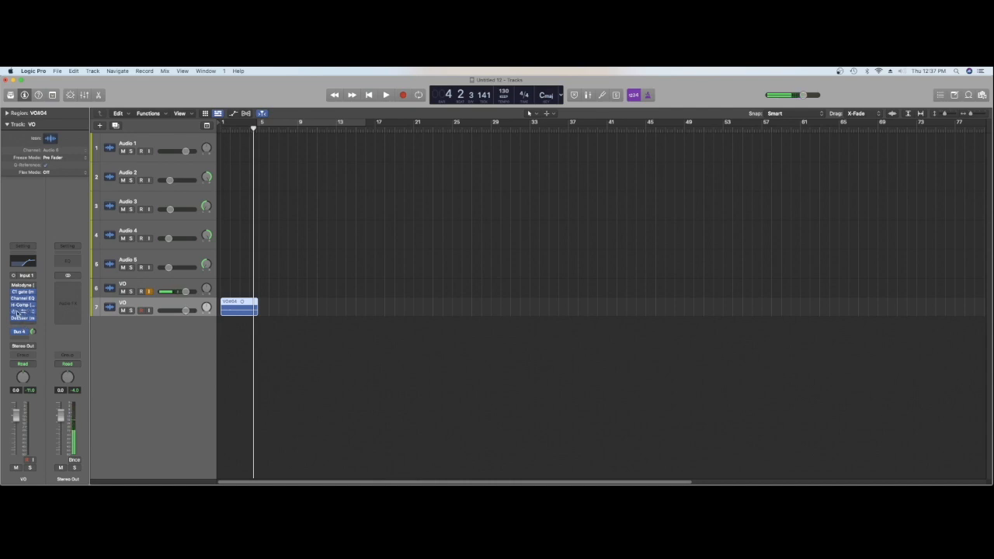
click(19, 312)
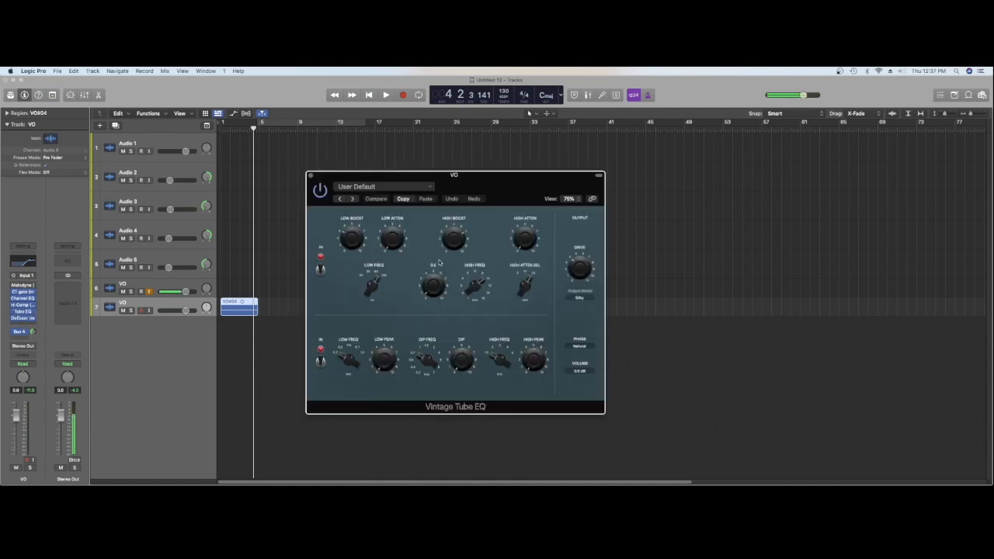
drag(455, 247, 459, 275)
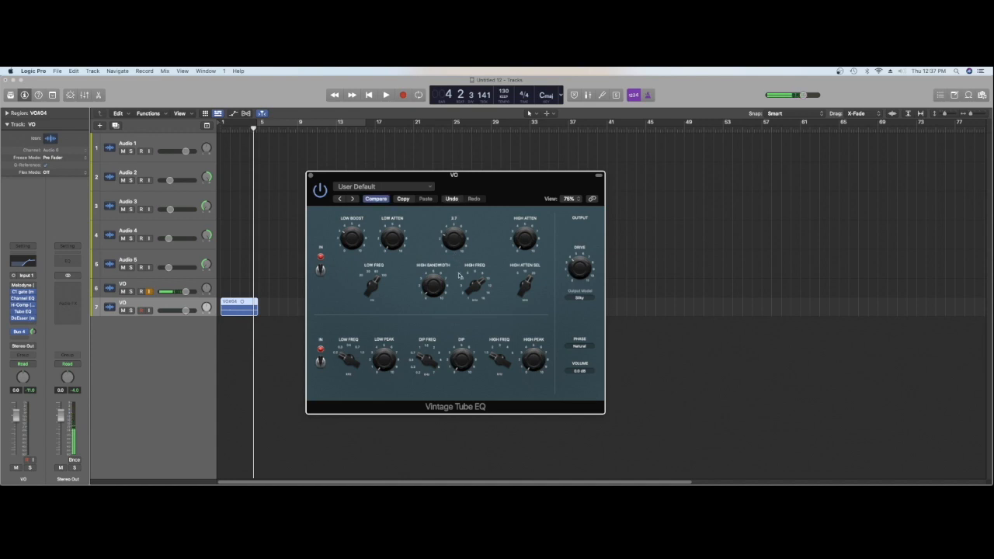
key(space)
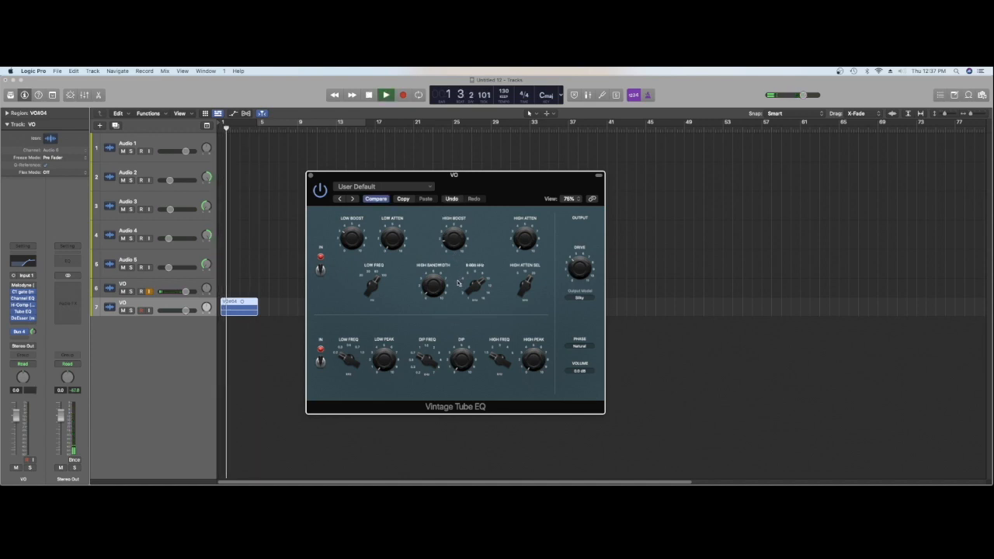
key(space)
mouse_move(523, 247)
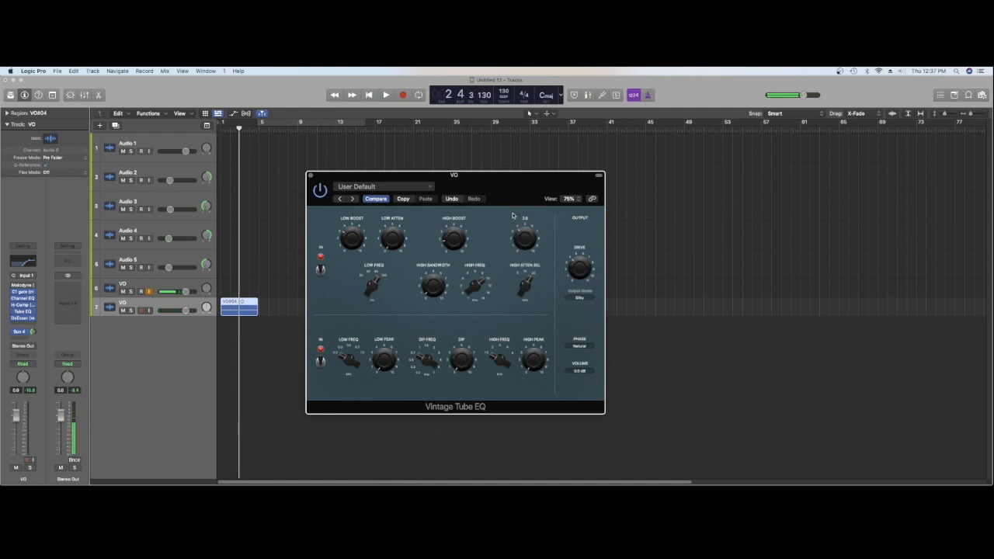
key(space)
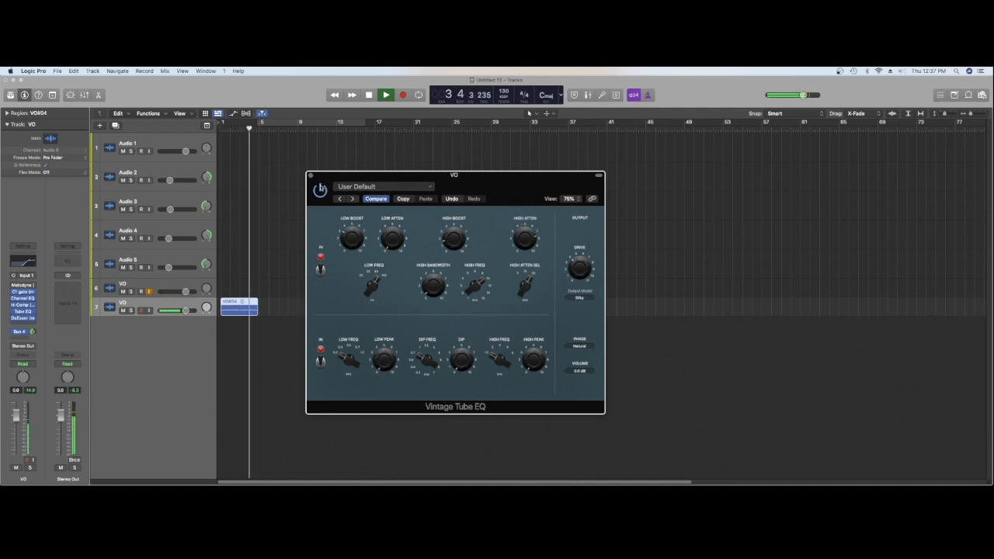
key(space)
click(311, 175)
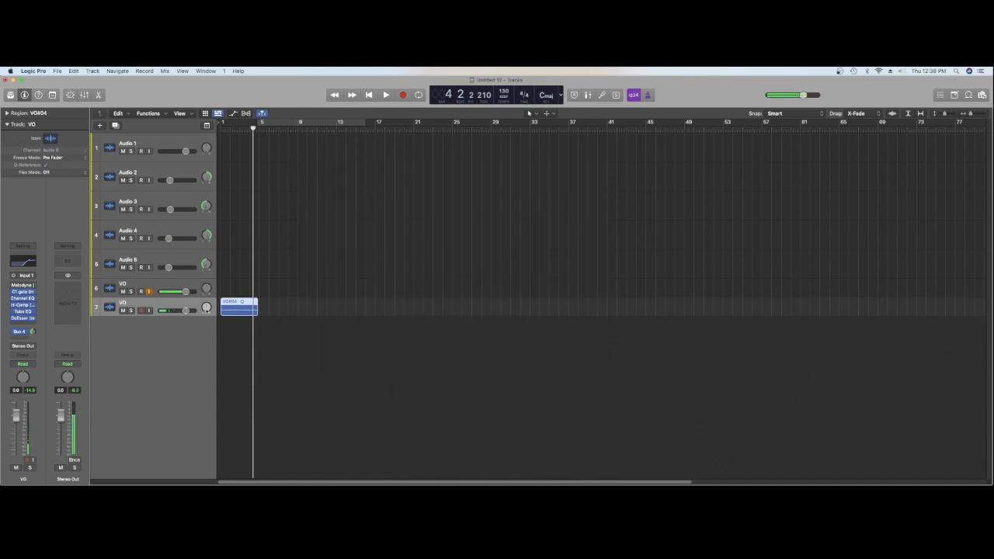
Add the iZotope Vinyl plug-in as Mono->Stereo after the last effect on the second VO track
click(24, 323)
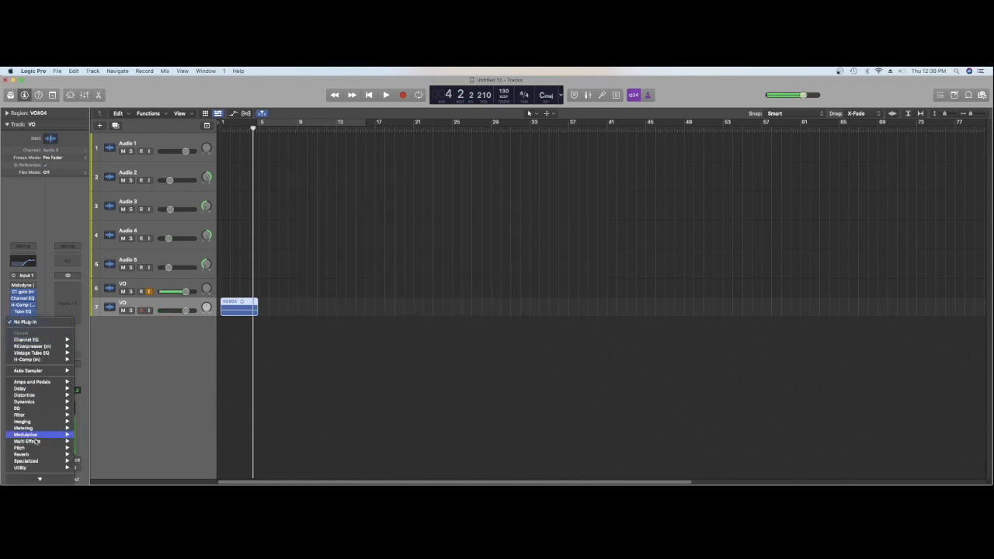
mouse_move(31, 479)
mouse_move(107, 465)
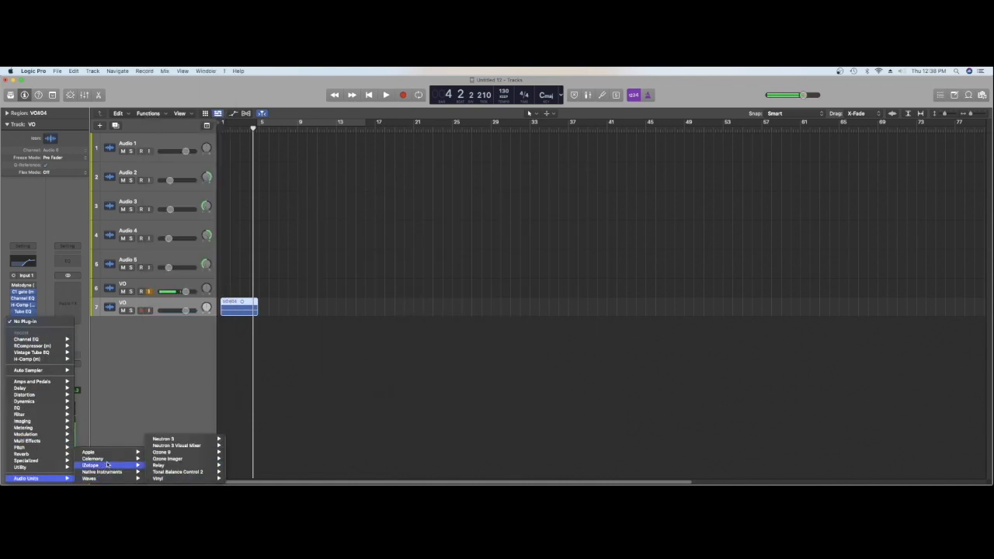
mouse_move(163, 479)
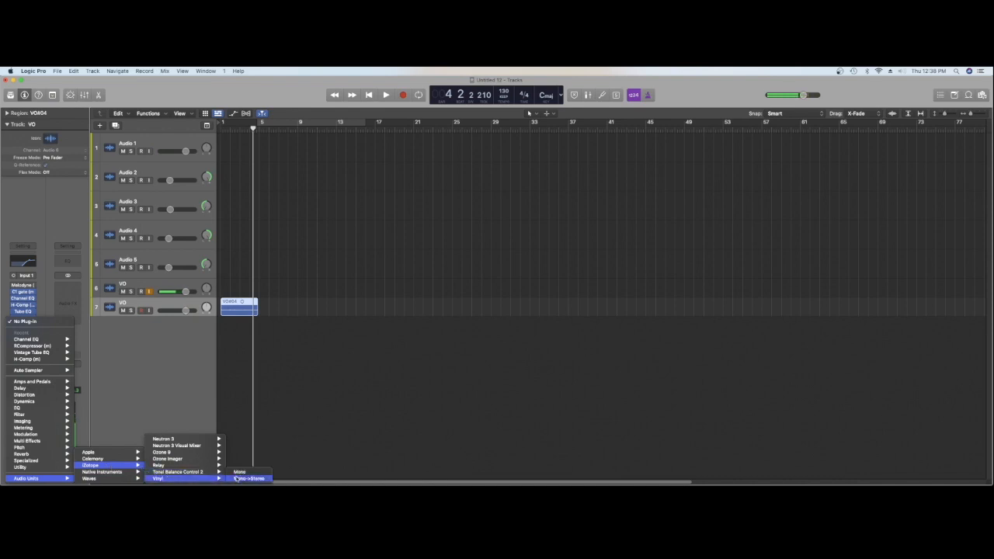
click(237, 478)
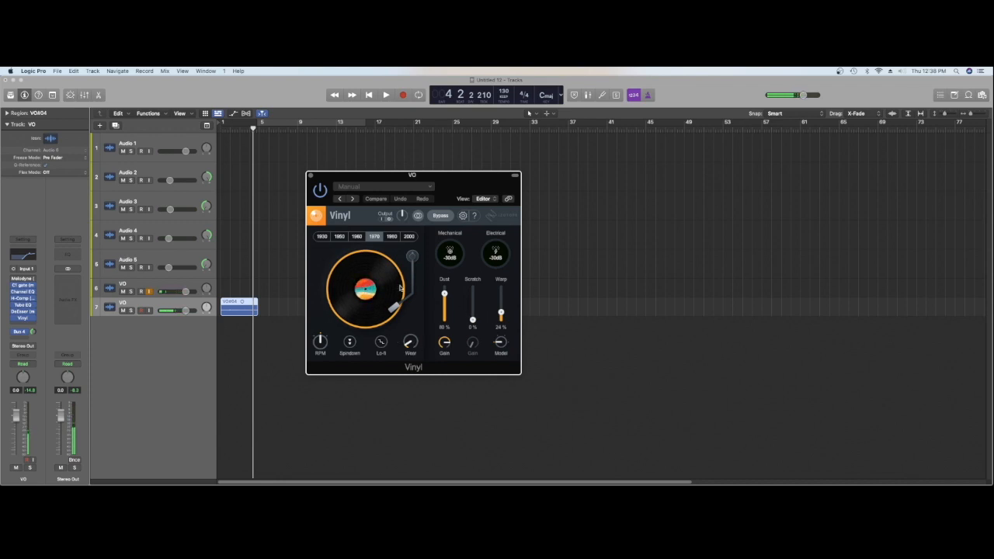
Set Vinyl's year to 1950 and turn on Lo-fi, auditioning the vocal after each change
click(339, 237)
key(space)
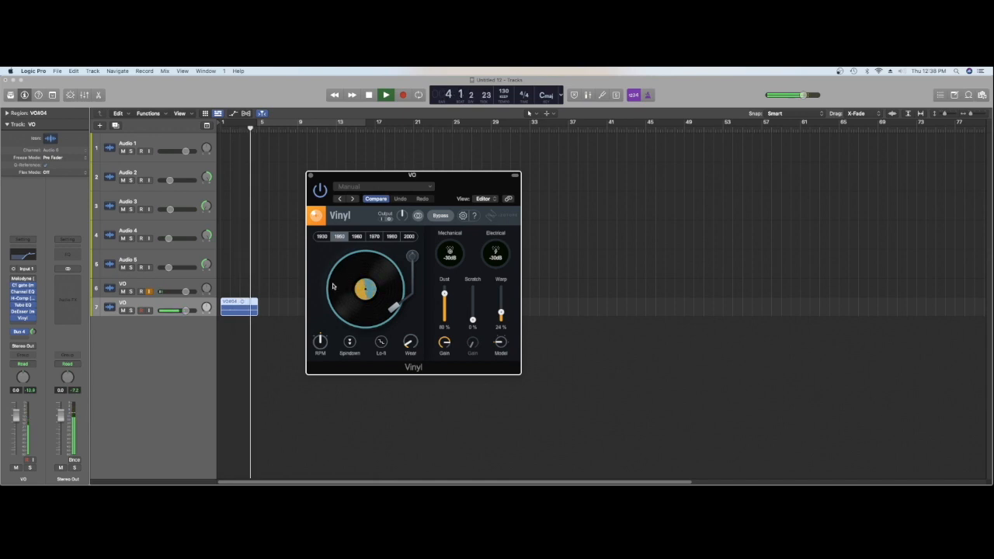
key(space)
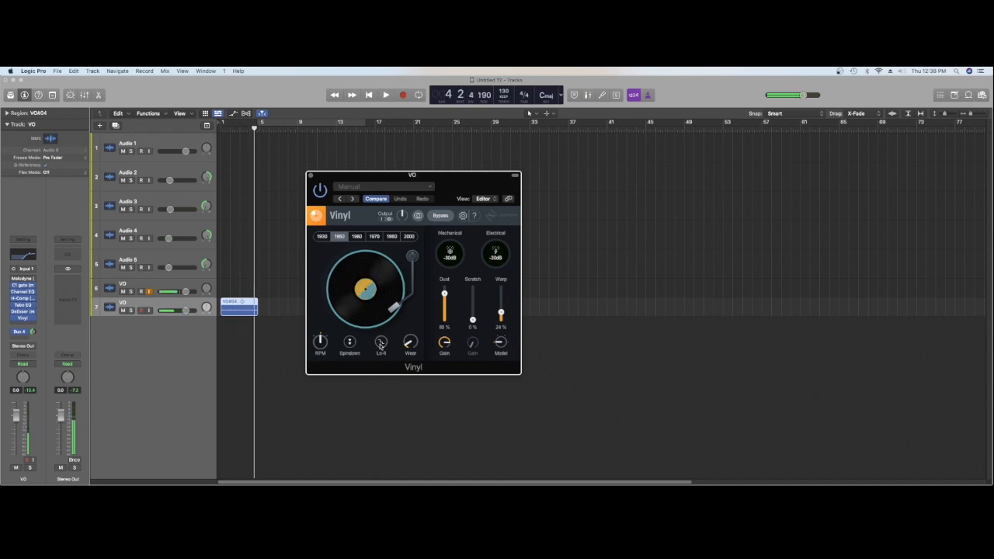
key(Return)
key(space)
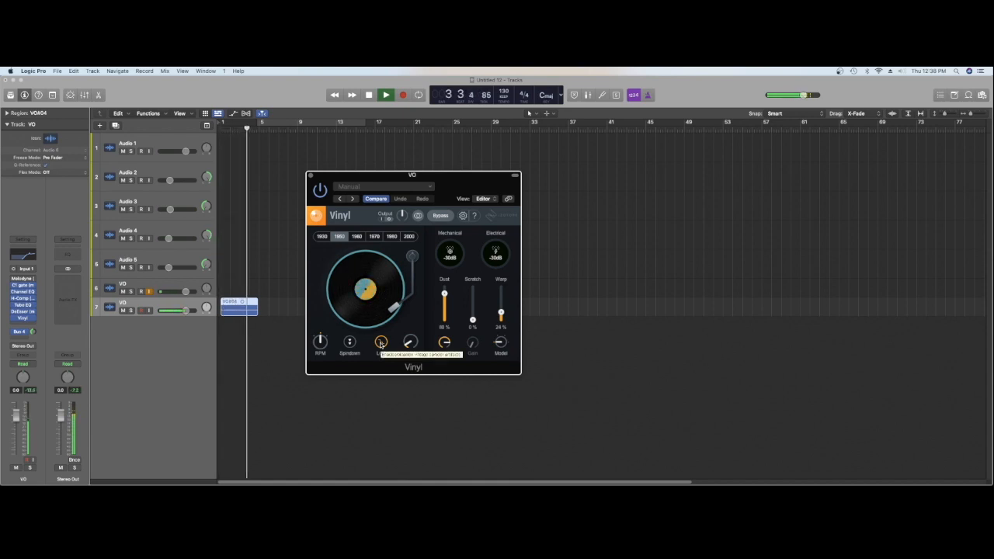
key(space)
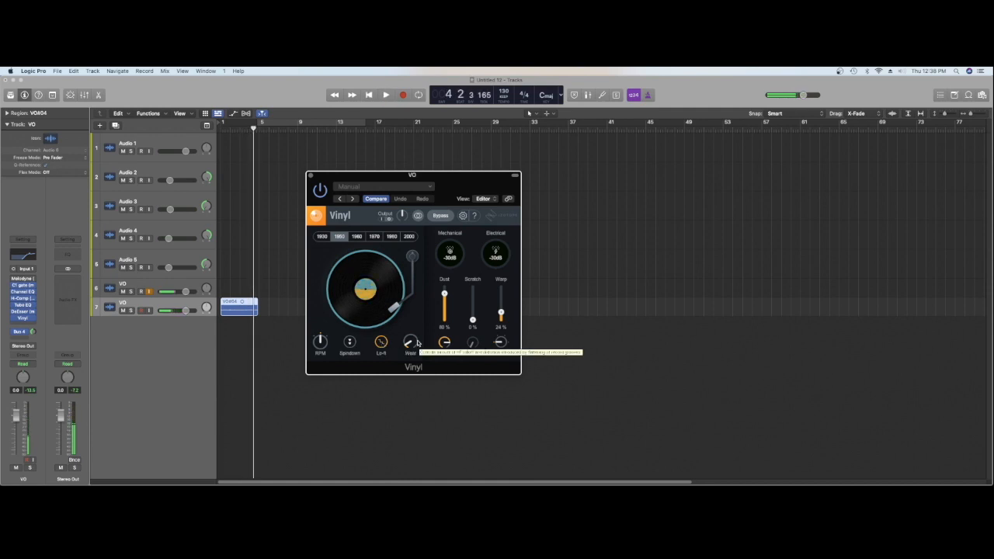
Set Vinyl's Dust to 56% and Scratch to 20%, adjust both gains, and audition the vocal
drag(444, 294, 447, 318)
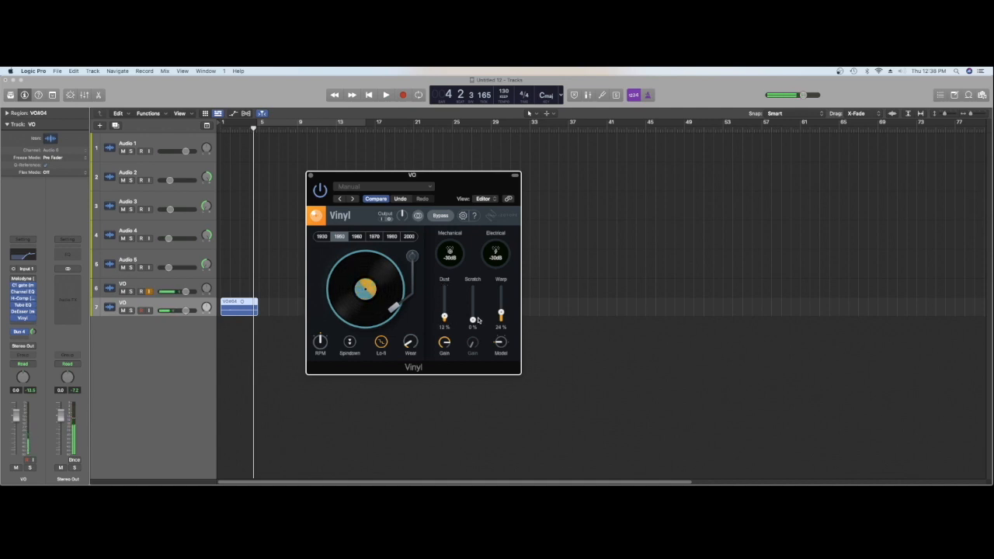
drag(472, 322, 472, 288)
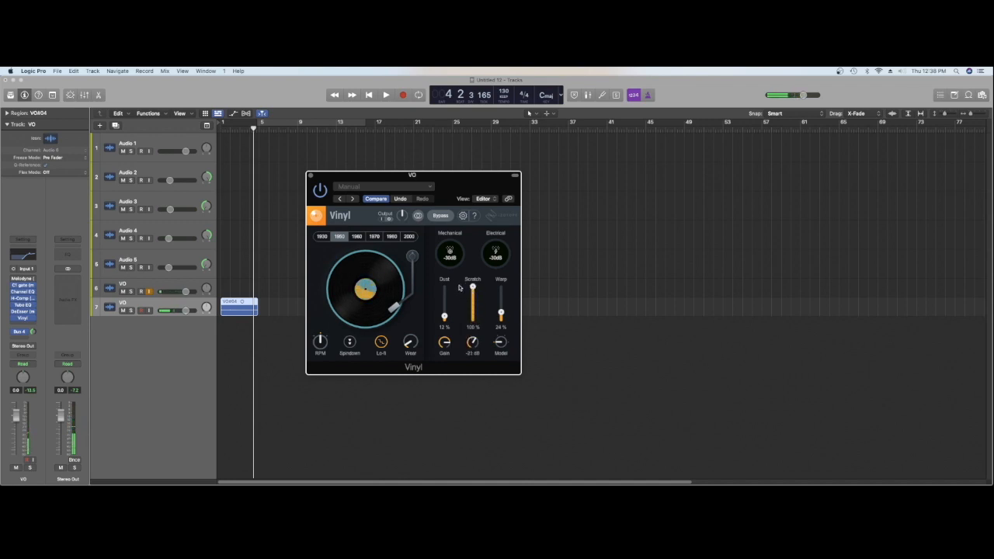
drag(472, 288, 462, 384)
key(Return)
key(space)
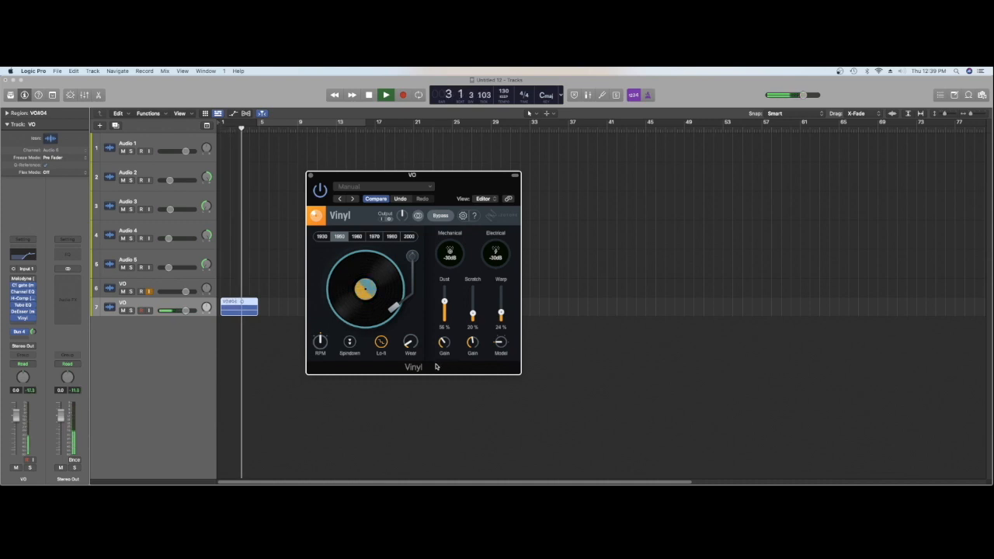
key(space)
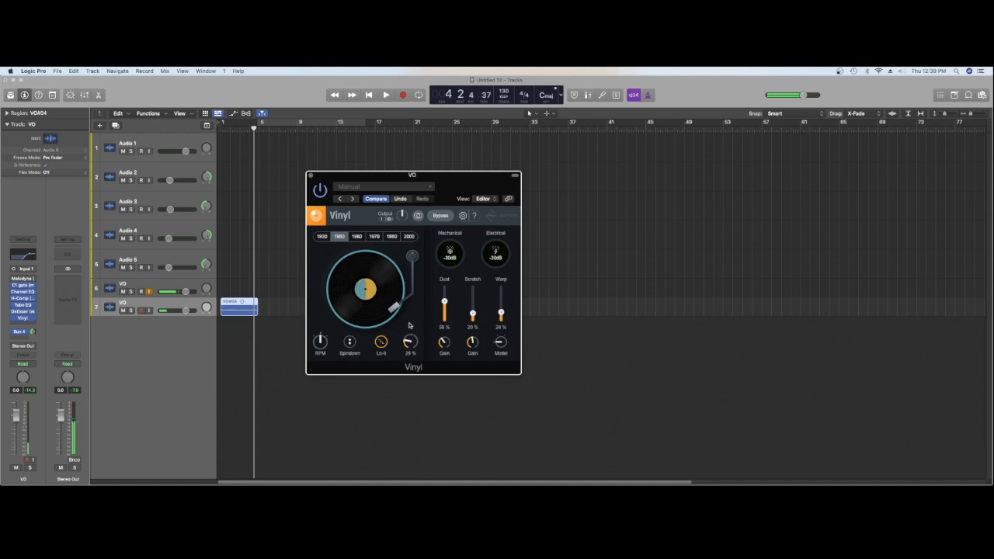
Raise Vinyl's Wear to a little past halfway and turn off Lo-fi, auditioning the vocal after each change
drag(404, 308, 402, 298)
key(space)
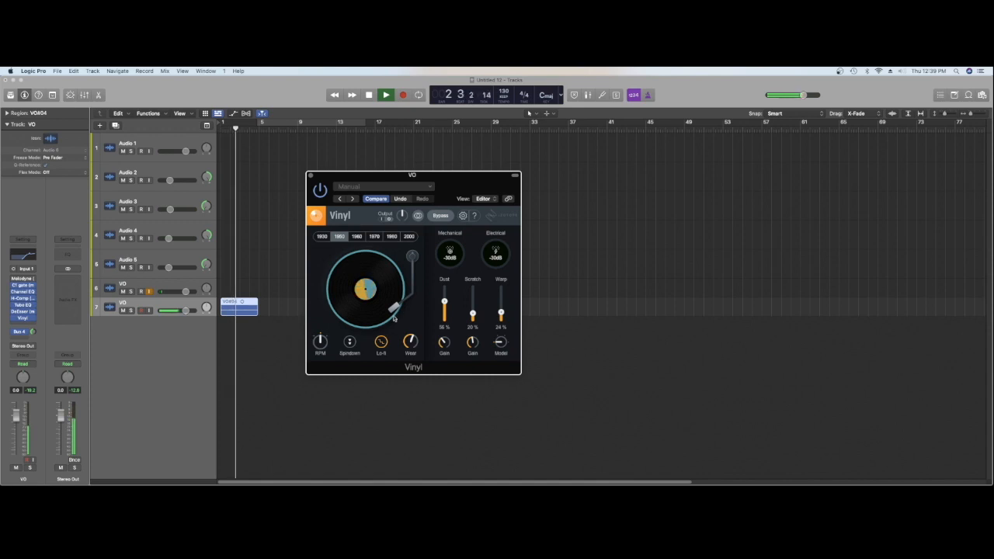
key(space)
click(381, 342)
key(space)
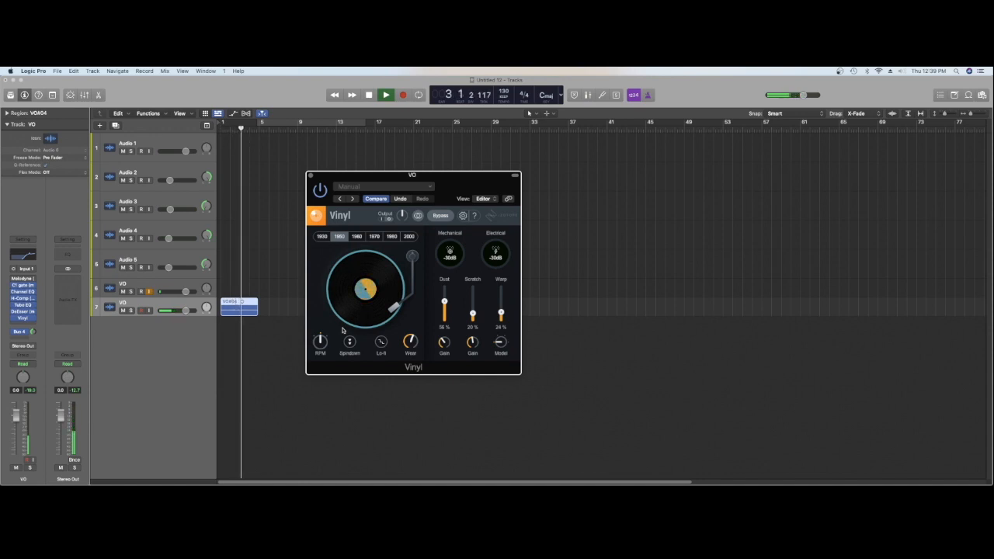
key(space)
Set Vinyl's Dust and Scratch to 0% and play the vocal region from the beginning
drag(445, 303, 444, 333)
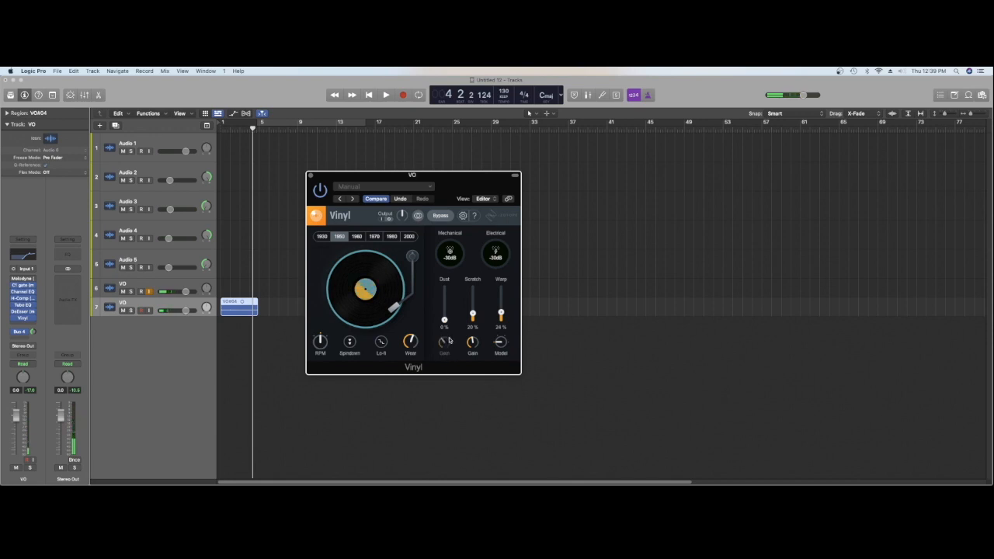
drag(473, 314, 472, 334)
key(space)
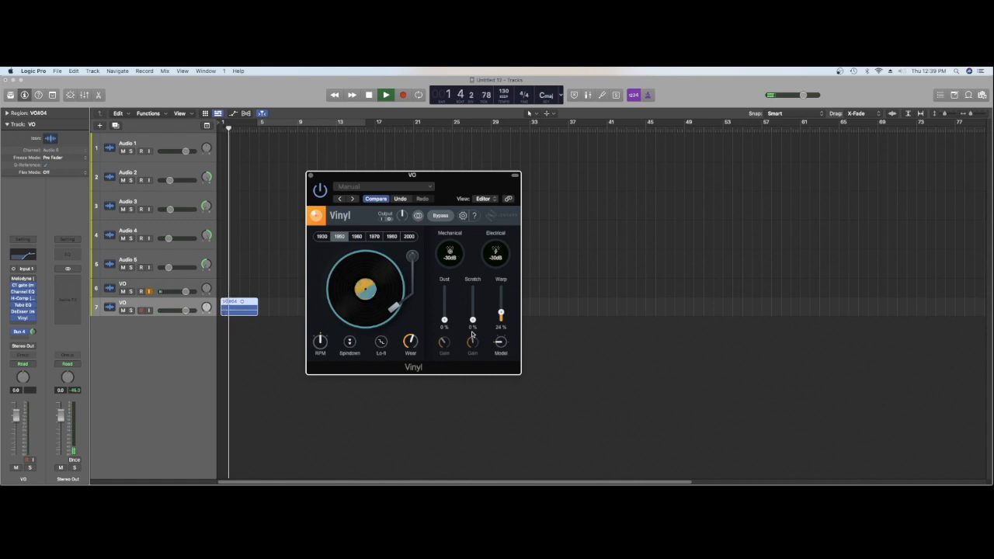
Raise Vinyl's Warp close to maximum and change its warp model while the vocal plays, and close the plug-in
drag(500, 313, 501, 290)
drag(501, 342, 499, 314)
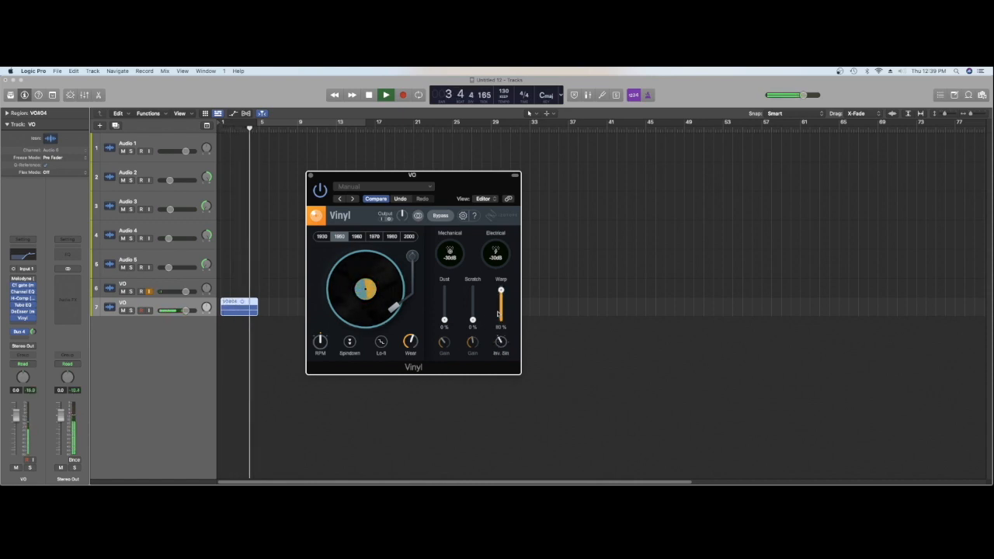
key(space)
click(311, 175)
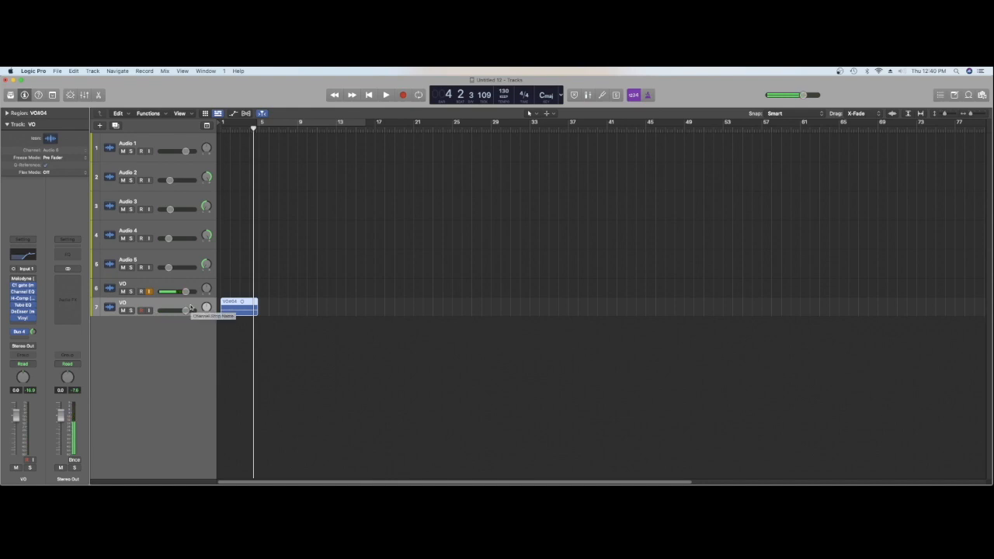
Bounce the processed vocal region in place to a new track named "old vc"
key(ctrl+b)
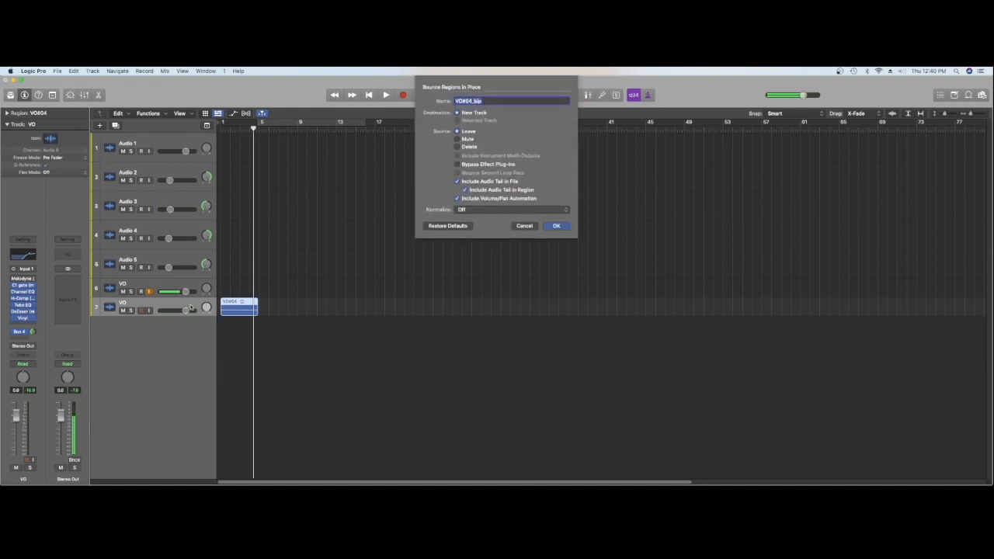
text(d)
text(ld v)
key(Return)
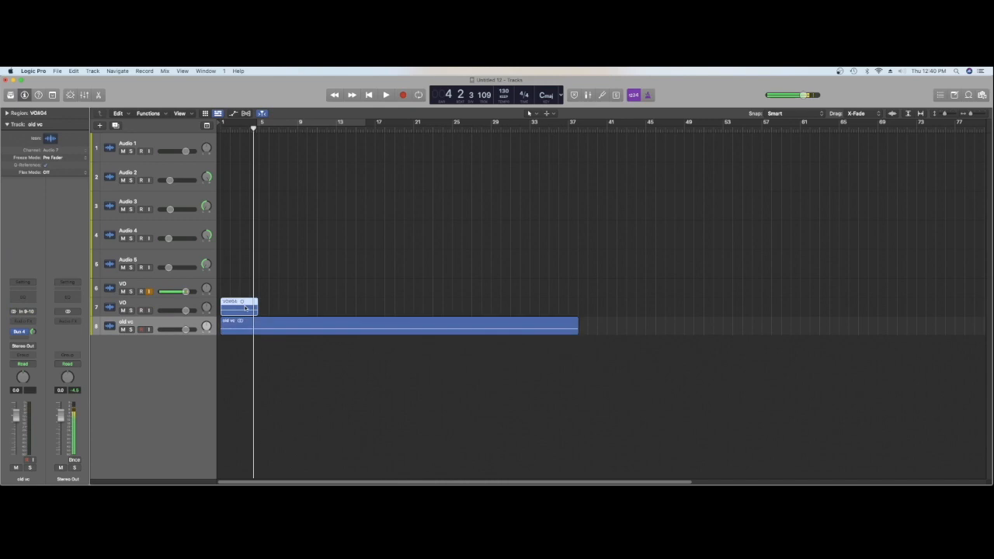
Delete the original vocal region and its Vinyl-processed VO track, and increase the height of the old vc track
key(Delete)
key(Return)
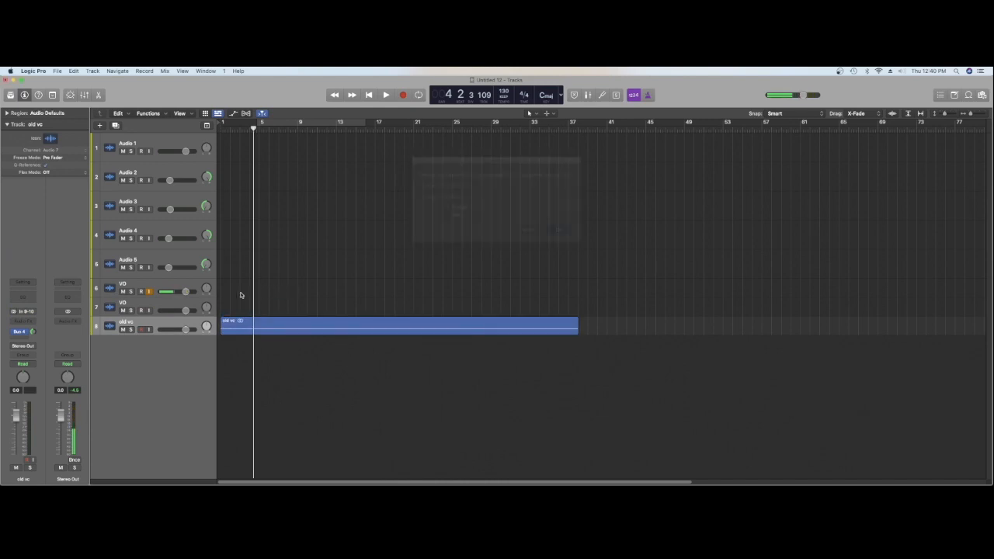
click(109, 303)
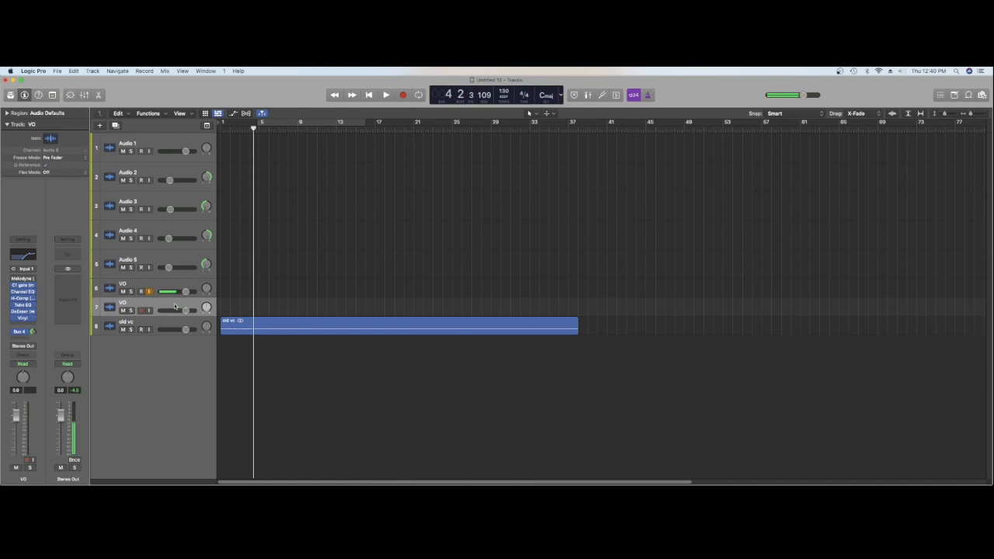
key(super+BackSpace)
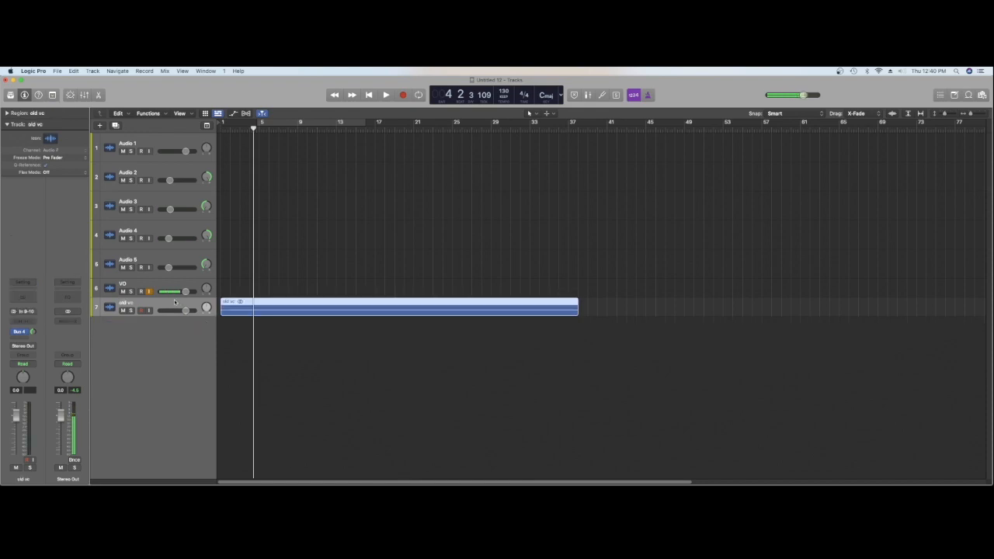
drag(198, 313, 199, 333)
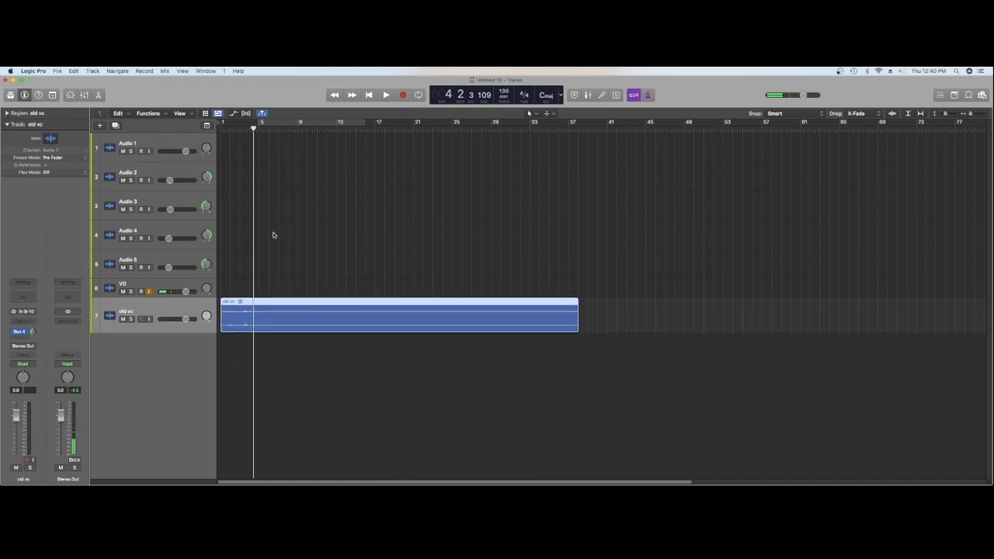
Play the old vc region from the beginning, split it where the phrase ends, and delete the remainder
key(Return)
key(space)
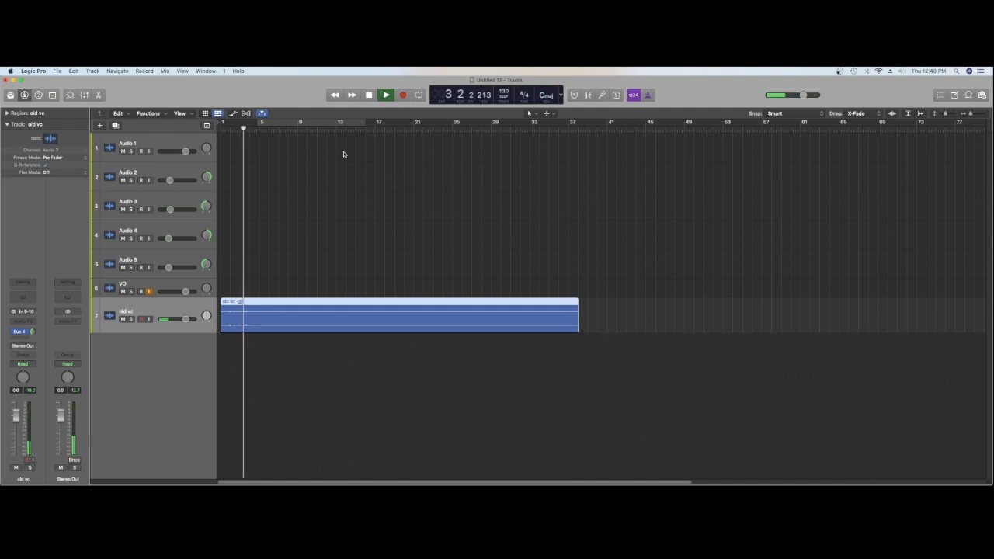
key(space)
right_click(259, 312)
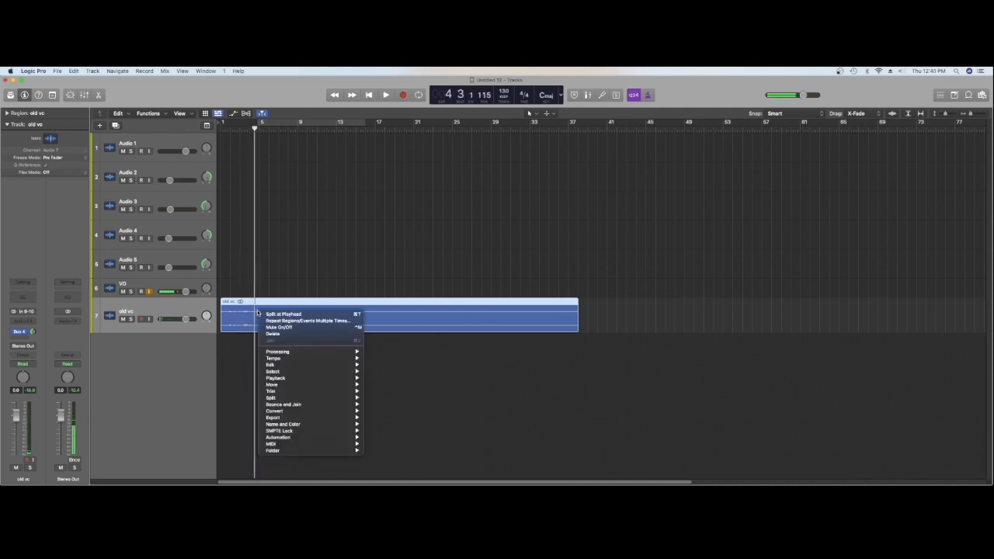
click(261, 313)
key(Delete)
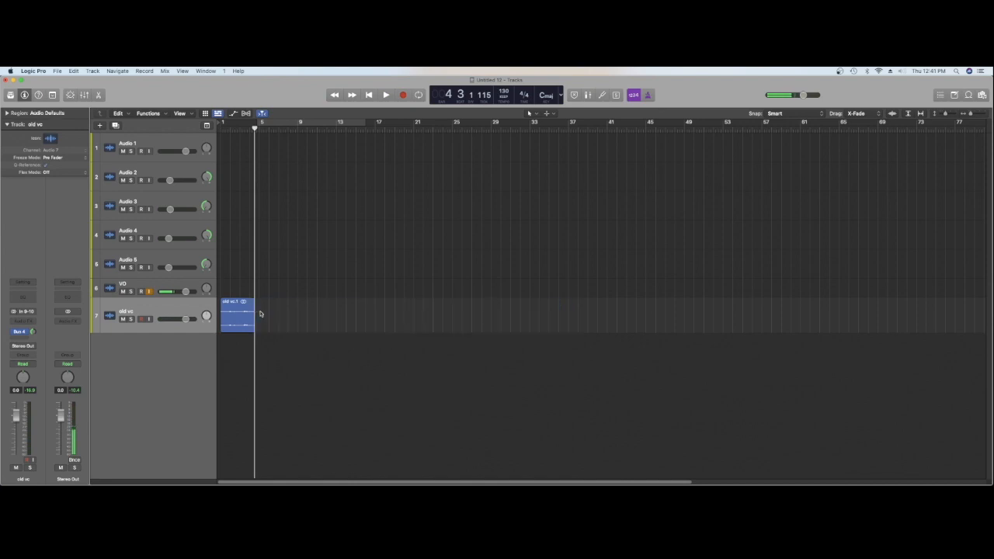
Raise the trimmed old vc region's gain to above +10 dB and play it from the beginning
click(250, 312)
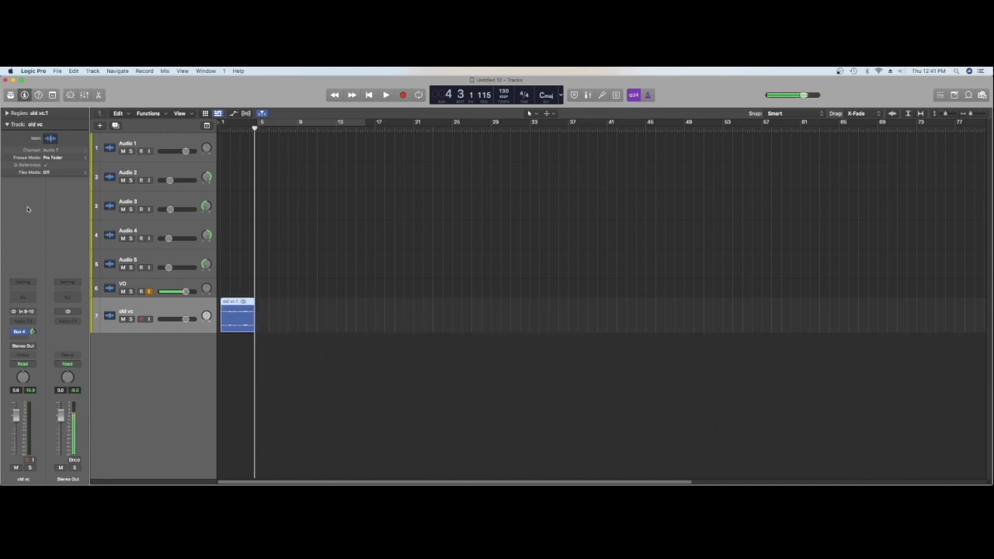
click(8, 124)
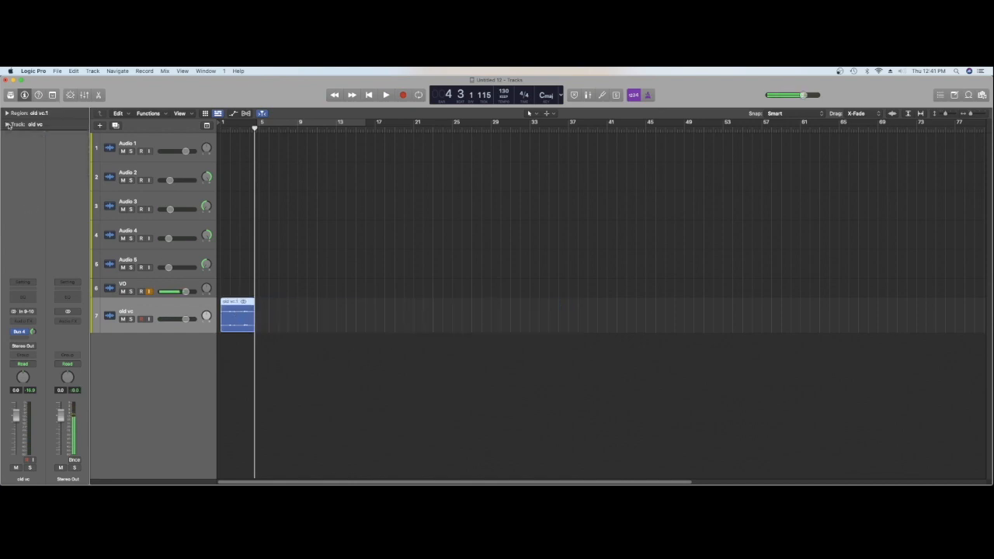
click(7, 114)
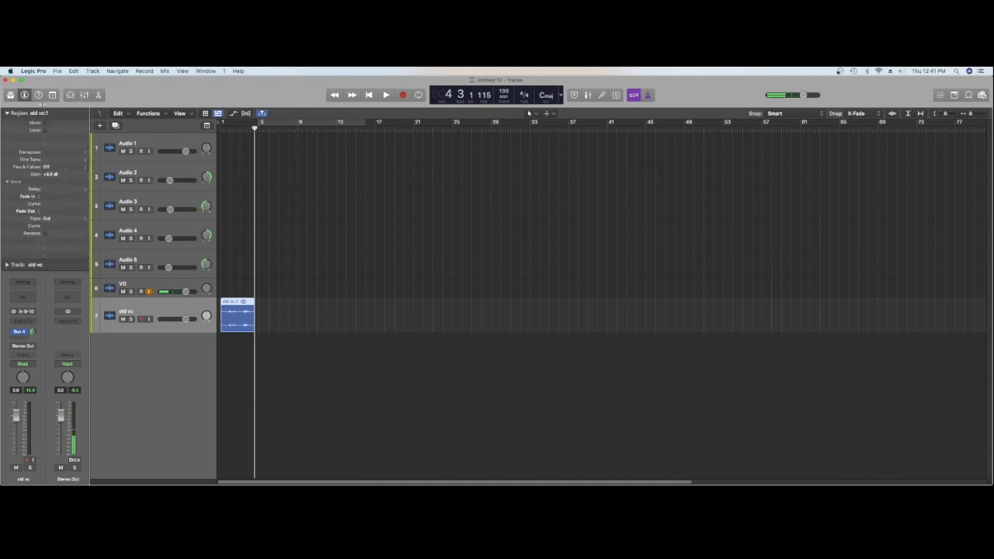
drag(70, 177, 69, 174)
key(Return)
key(space)
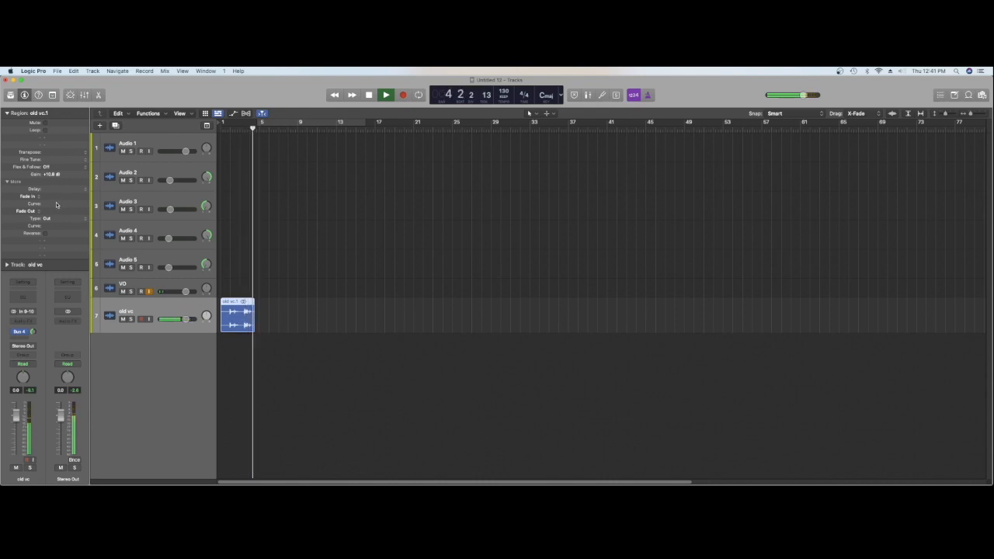
Record a new vocal take on the VO track and play back its ending from about bar 4
key(r)
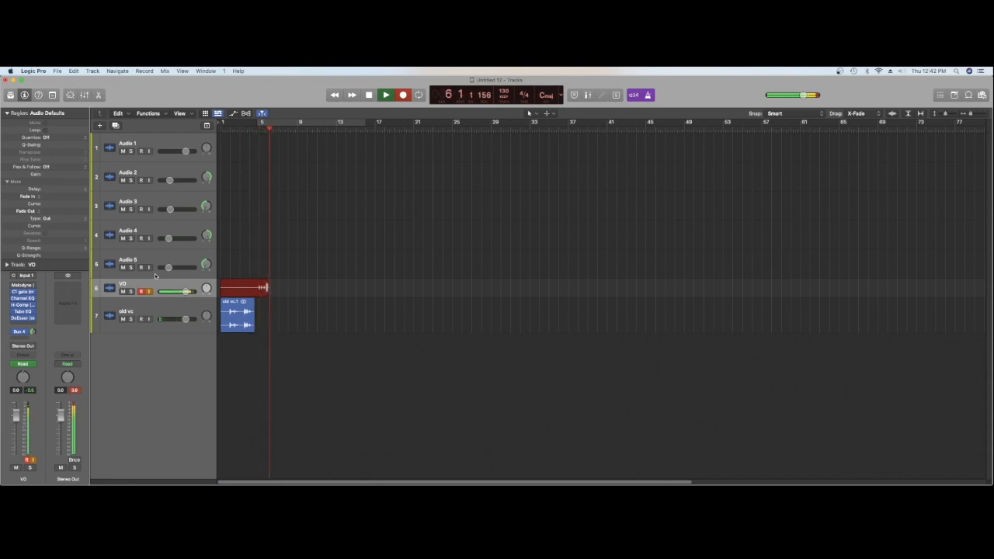
key(space)
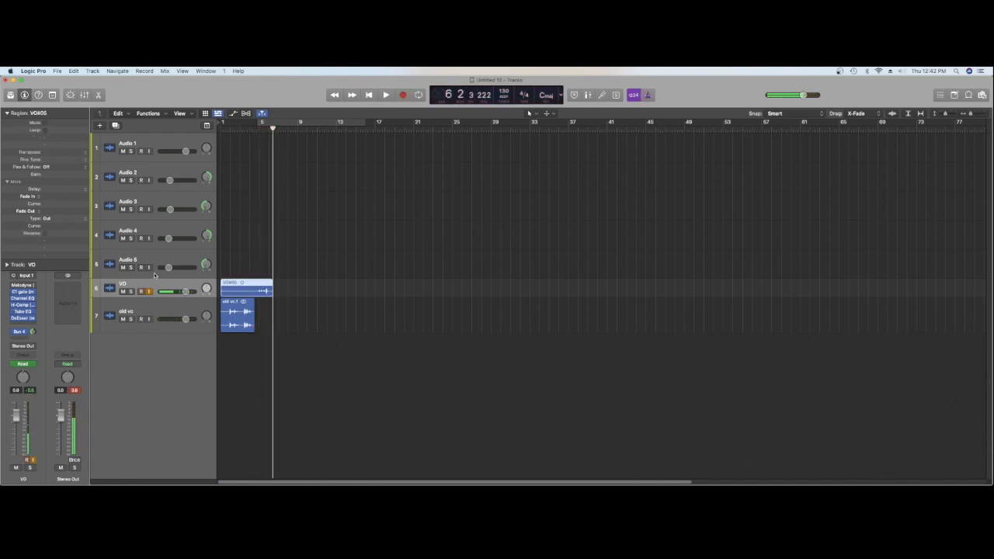
click(250, 128)
key(space)
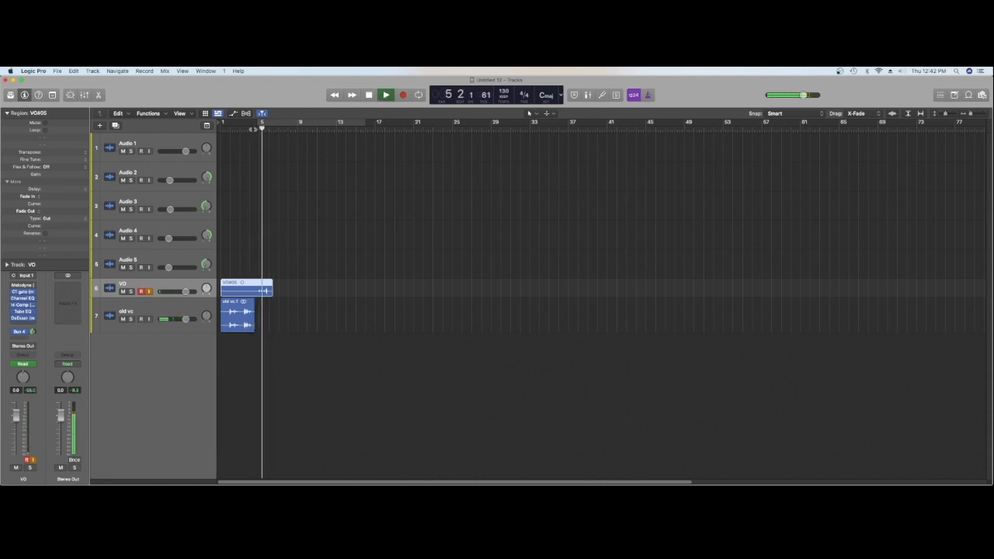
key(space)
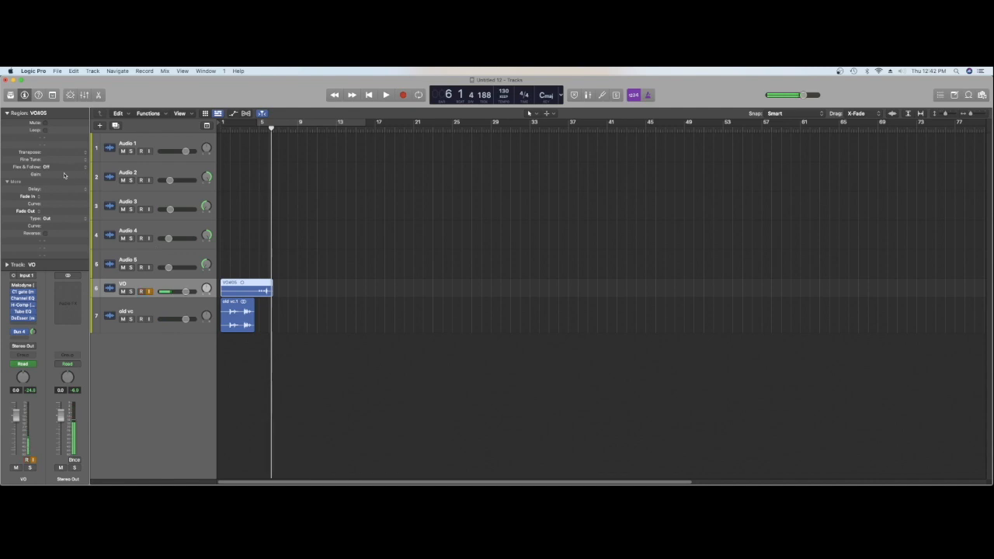
Set the new VO region's gain to +2.7 dB and audition its phrase again
key(space)
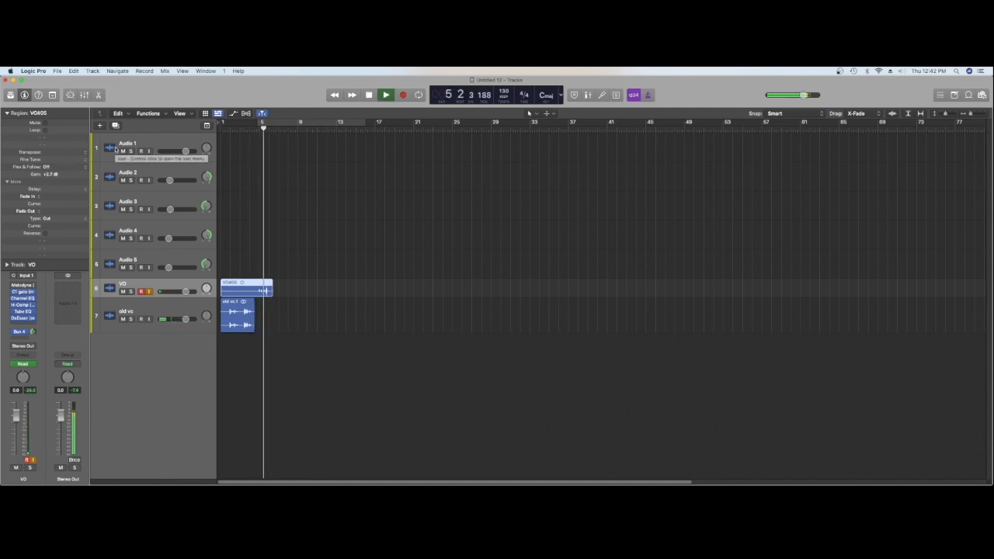
key(space)
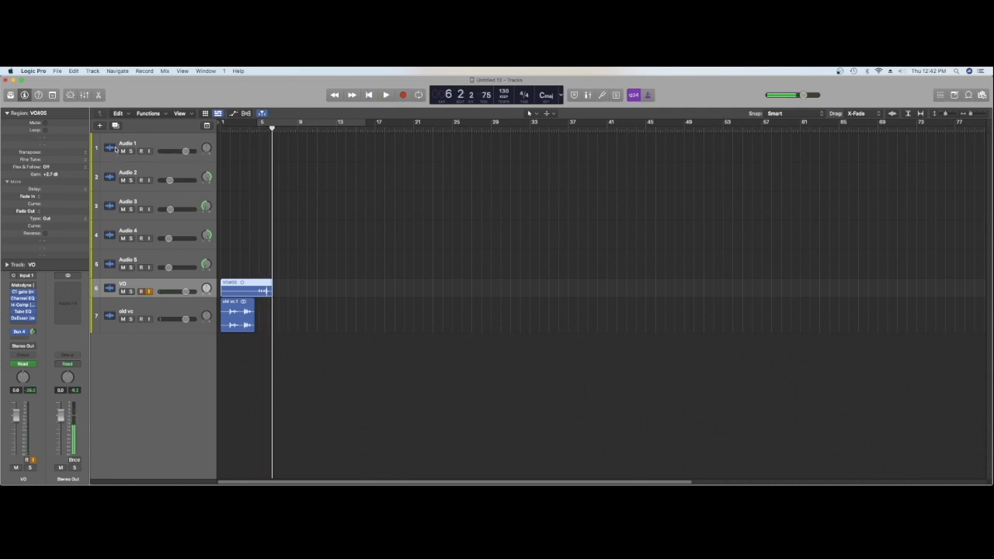
Adjust the threshold of the VO track's C1 gate, auditioning the take twice, and close the plug-in
click(23, 292)
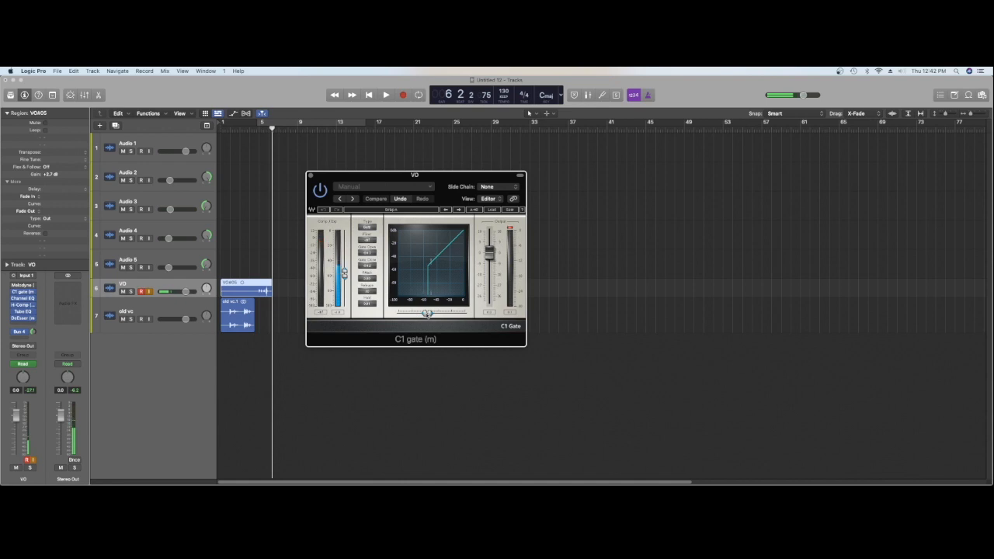
drag(426, 313, 430, 313)
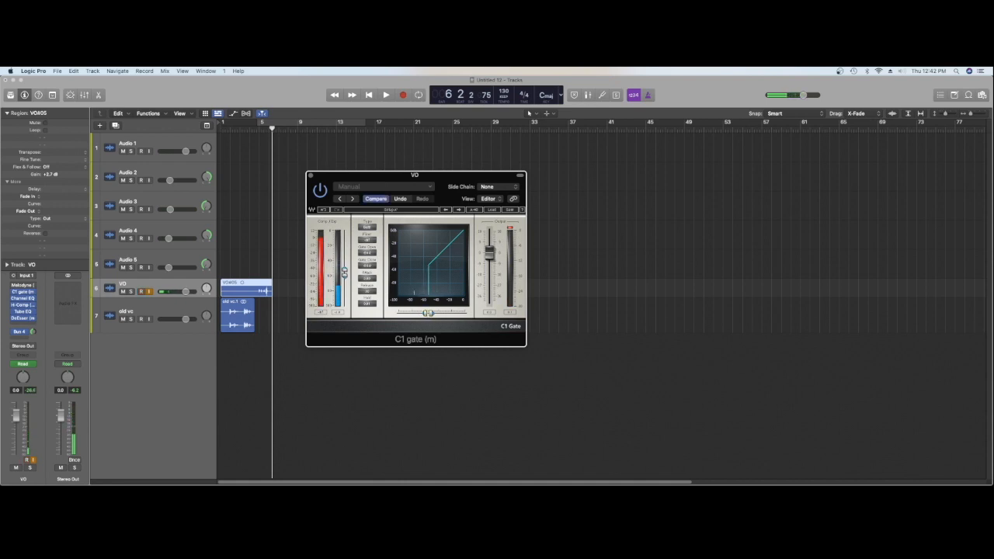
key(space)
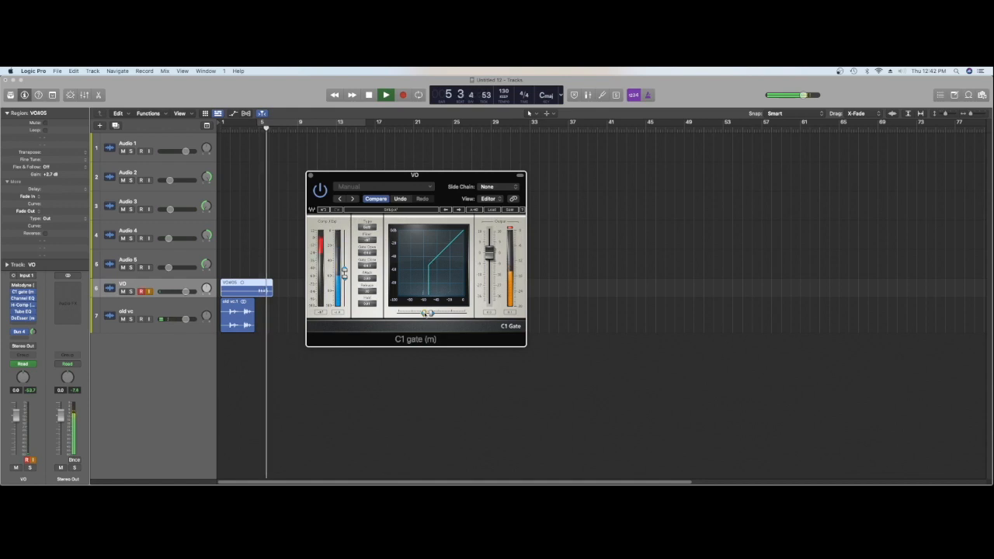
key(space)
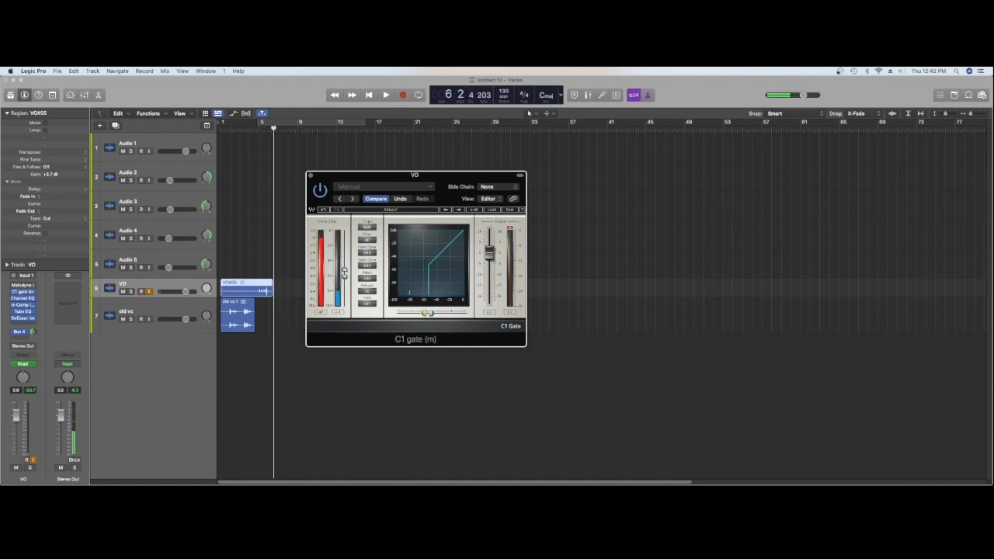
key(space)
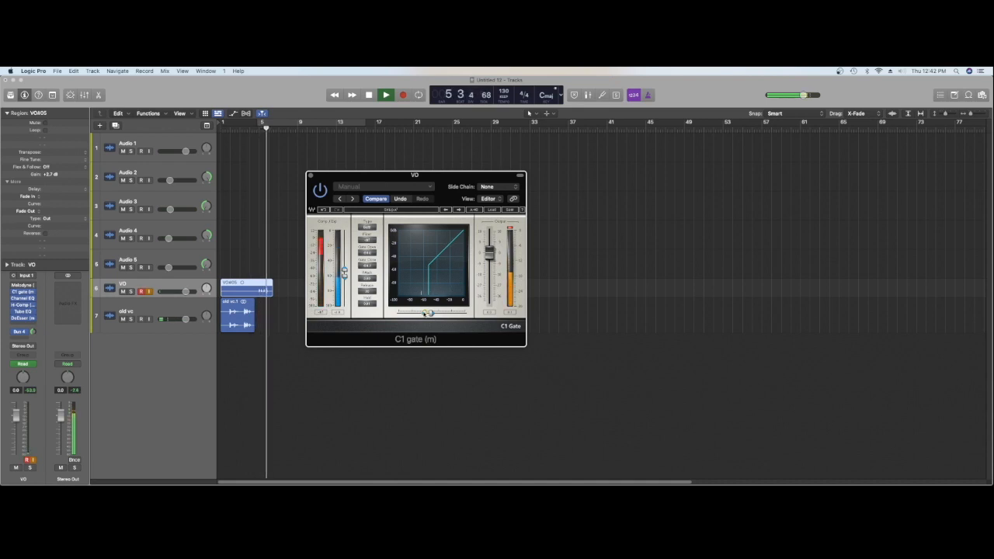
key(space)
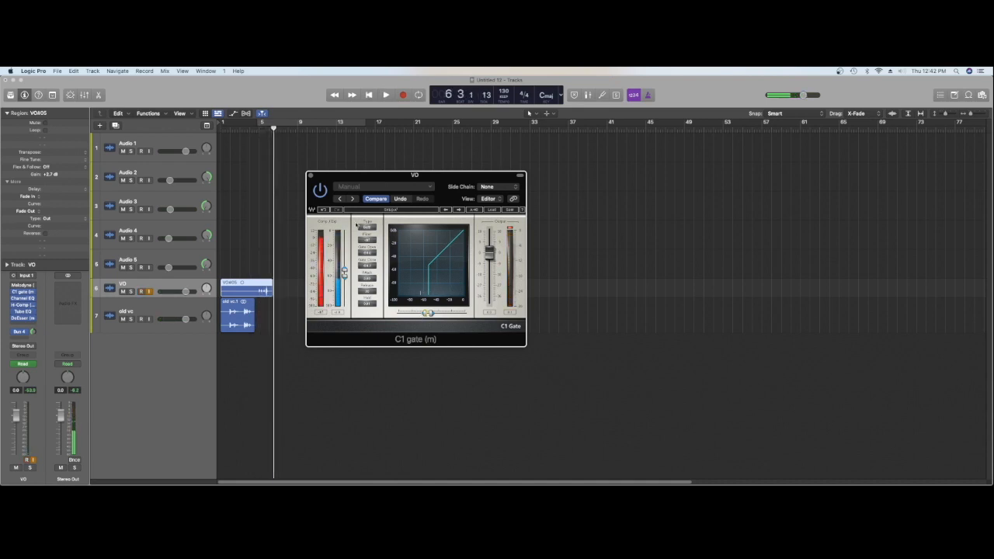
click(311, 177)
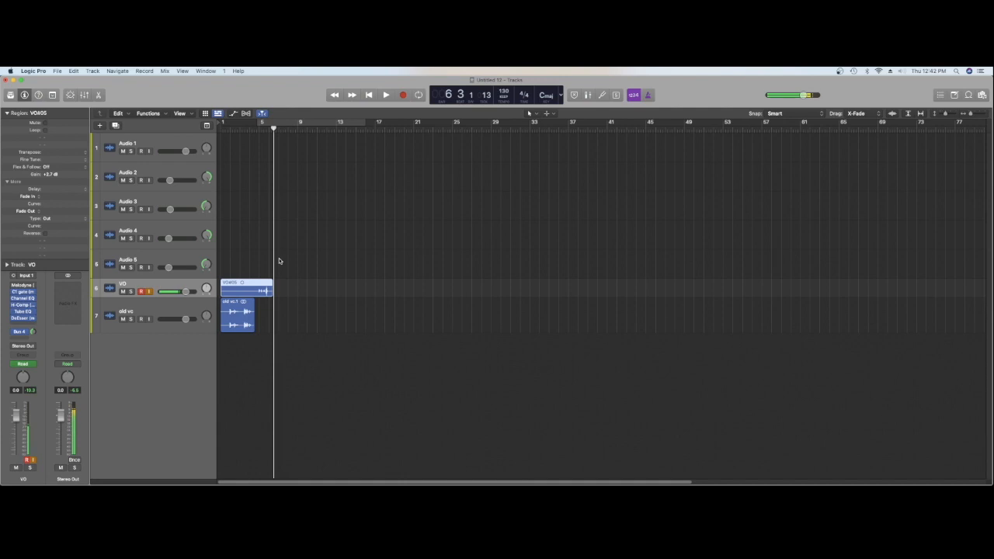
Bounce the VO region in place as "123" and trim the silence from both ends of the bounced region
key(ctrl+b)
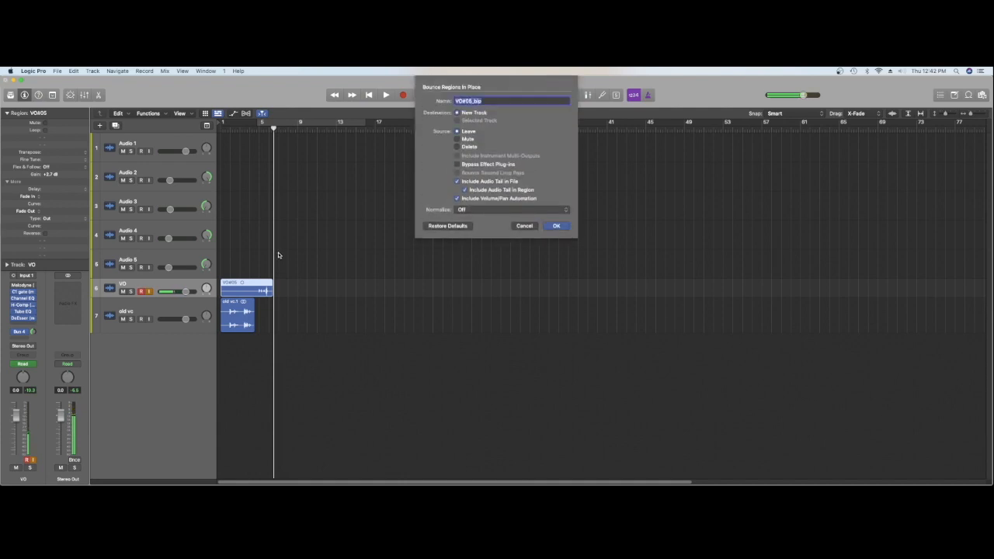
text(123)
key(Return)
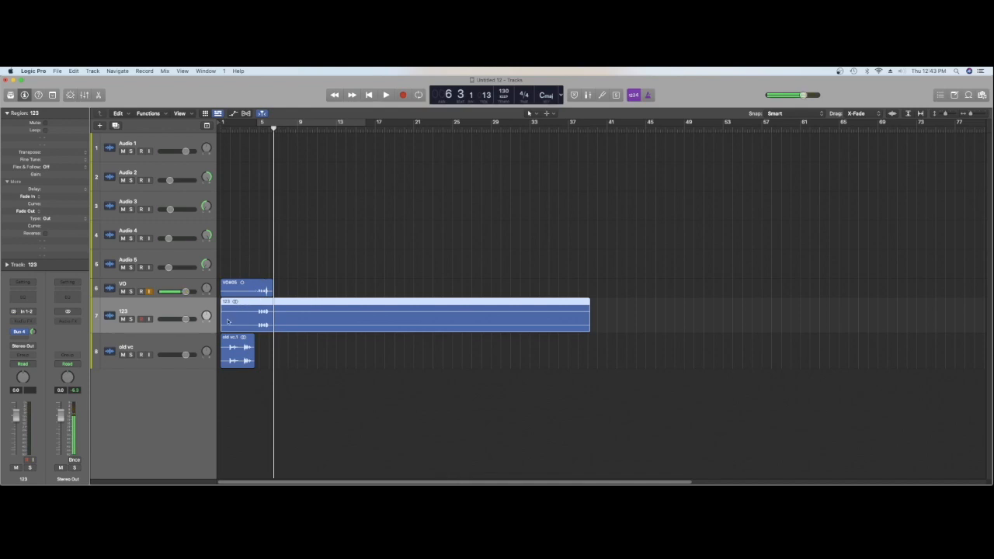
drag(222, 322, 257, 322)
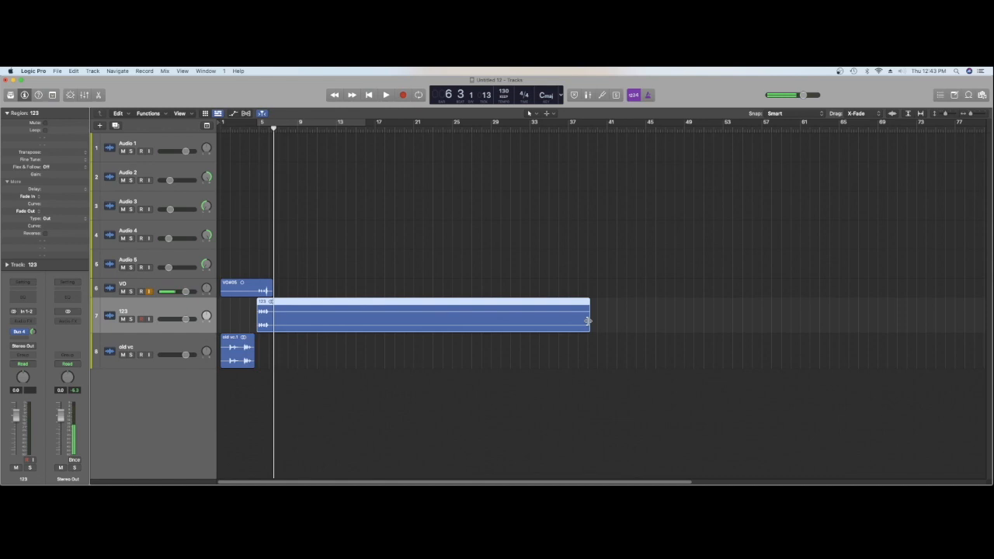
drag(588, 321, 364, 318)
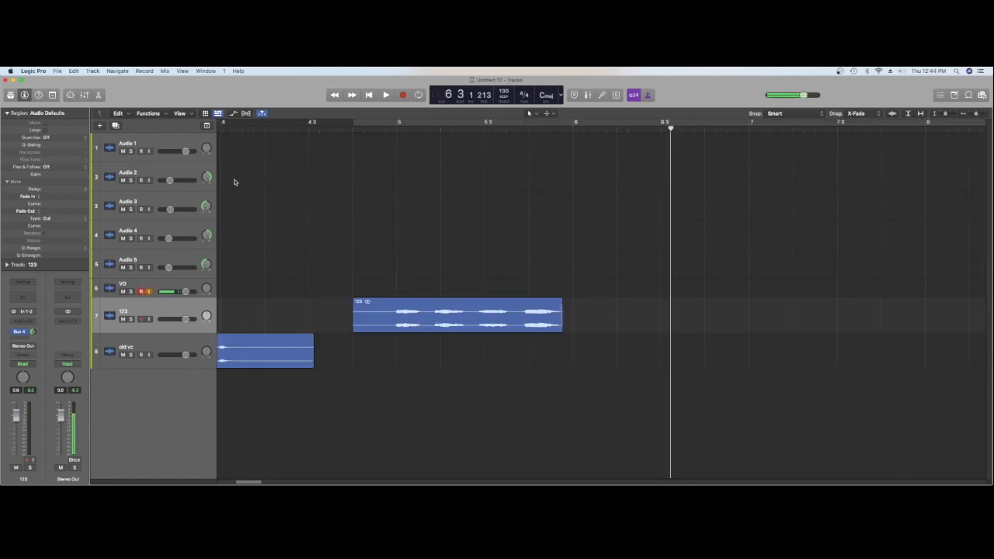
Record a second vocal take on the VO track from about bar 4 and bounce it in place as "123 2"
click(257, 133)
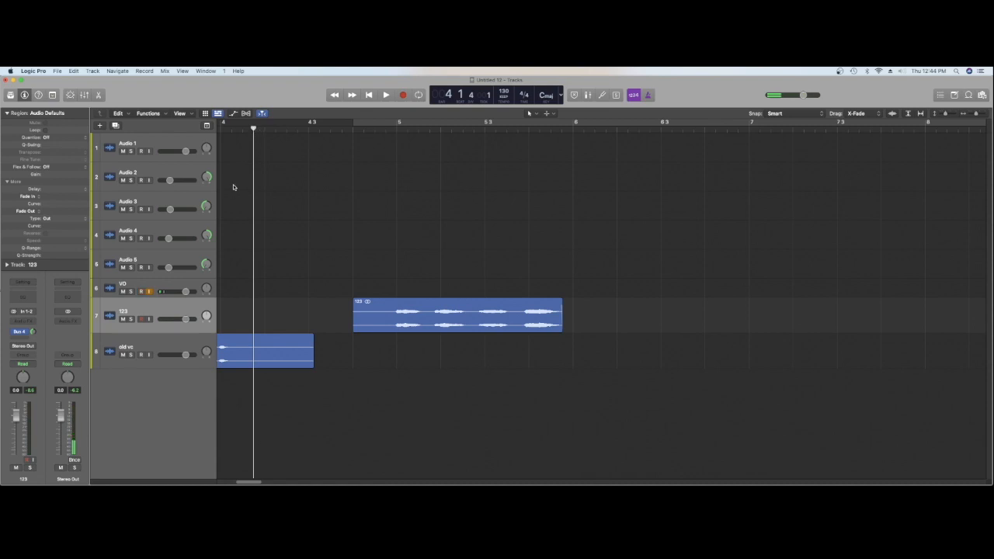
key(r)
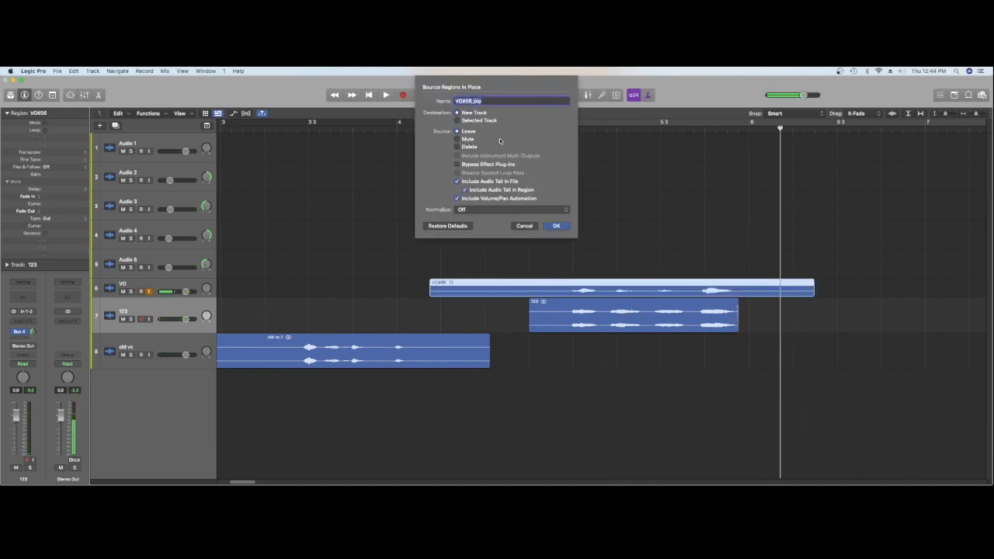
text(123 2)
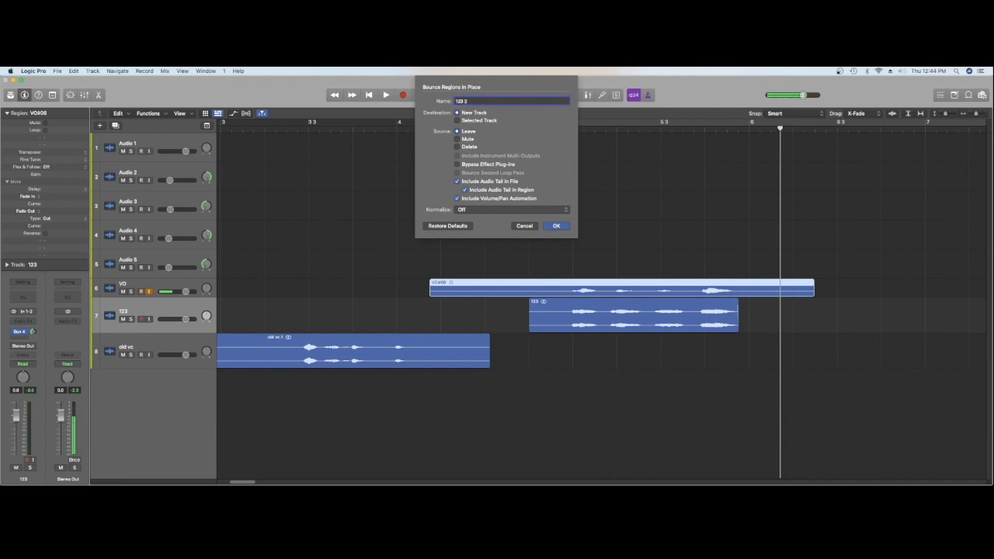
key(Return)
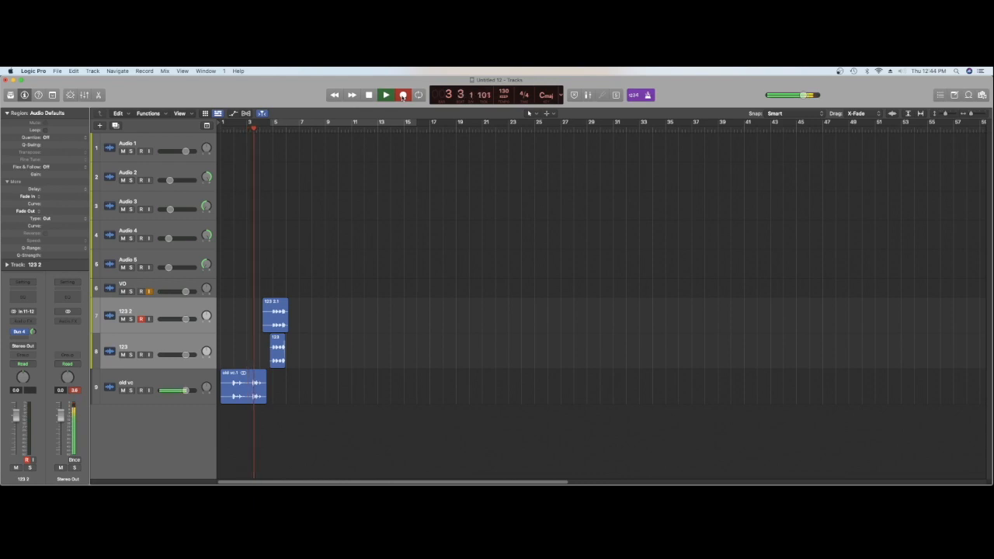
Record a third take on the VO track, bounce it in place as "123 3", and trim the starts of all three bounced regions
key(space)
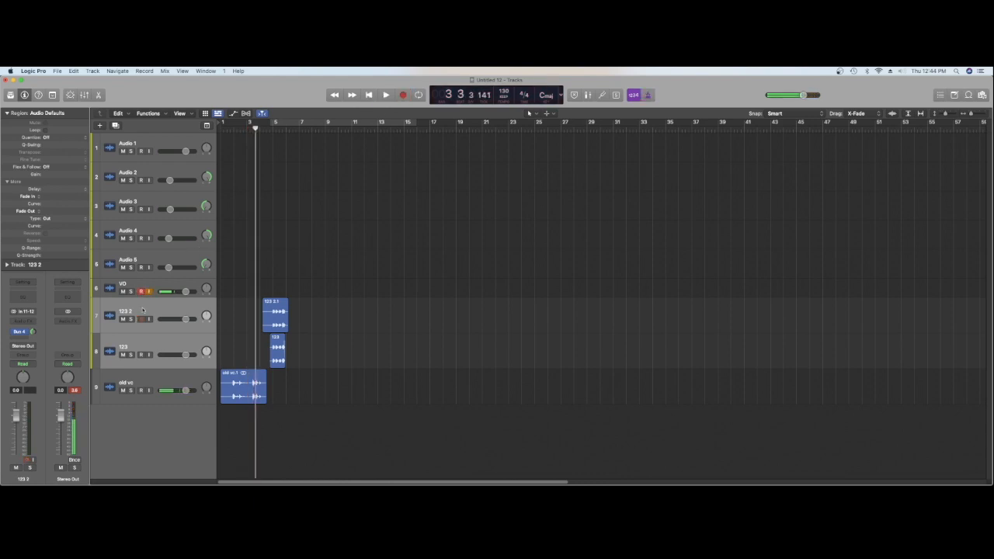
click(153, 286)
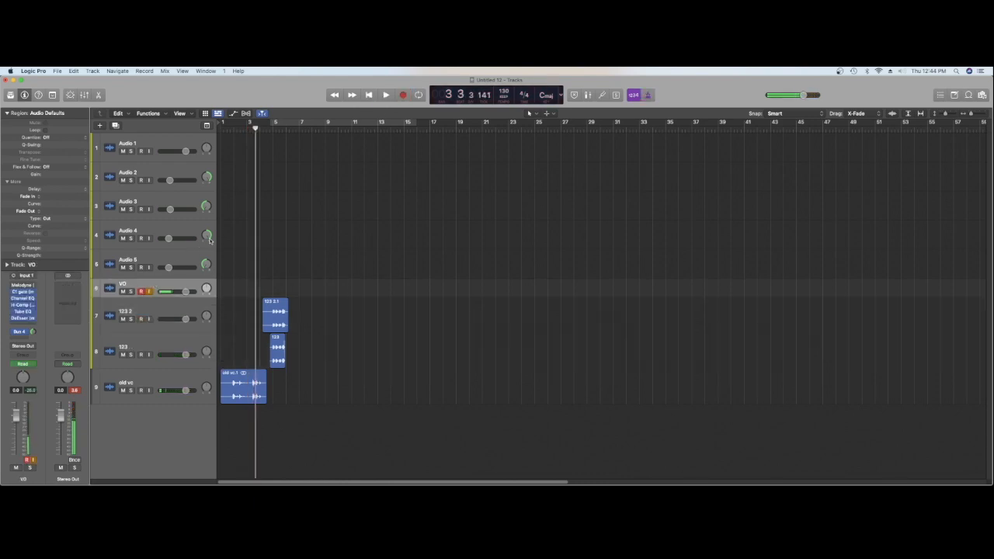
key(space)
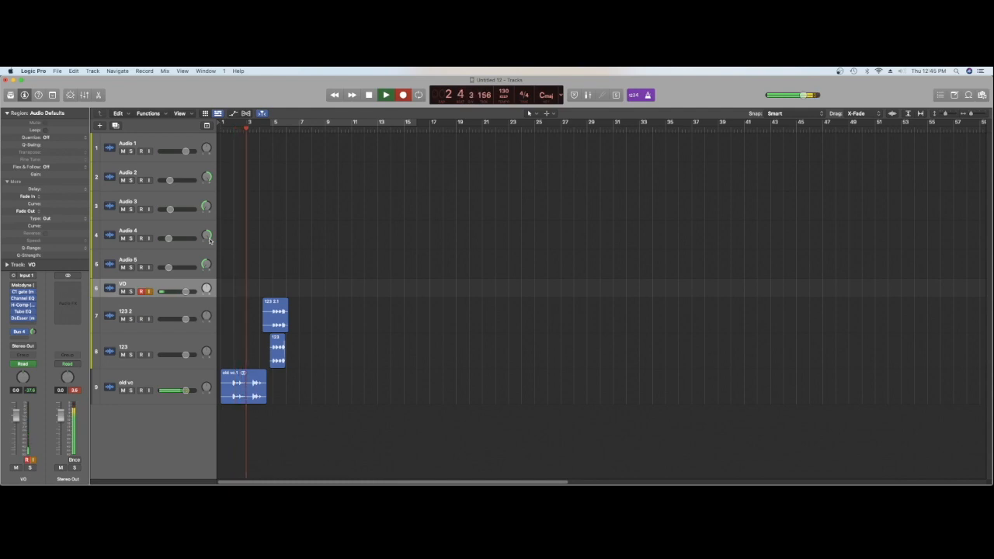
key(r)
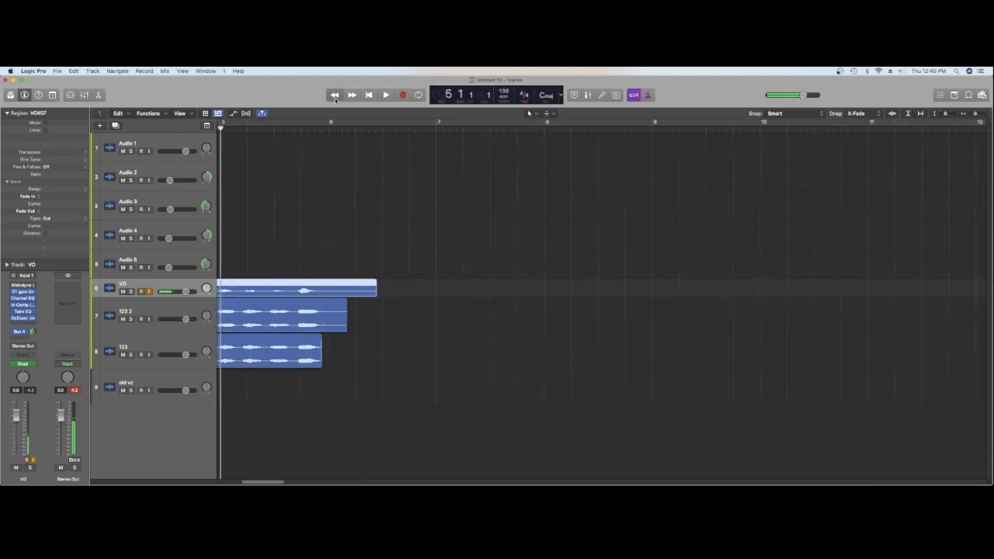
click(335, 96)
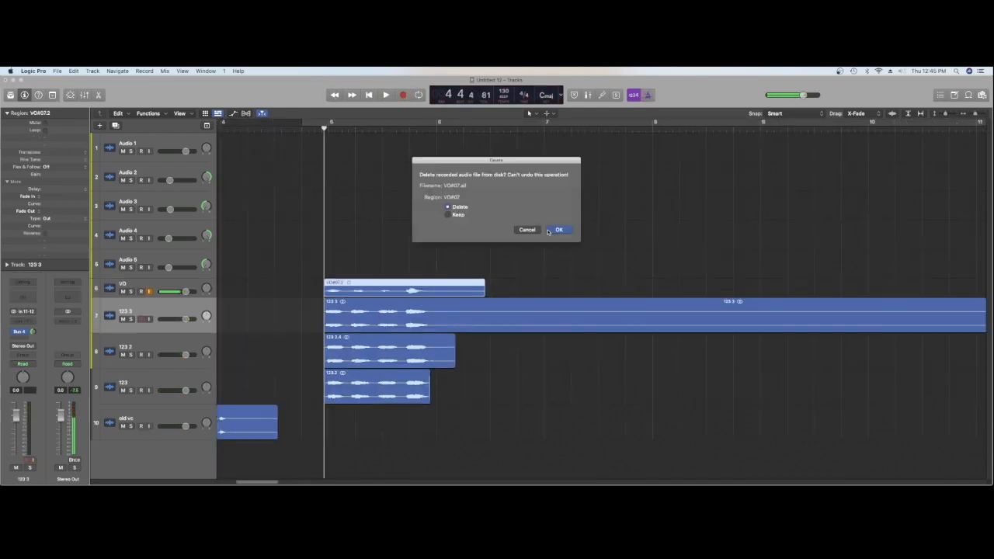
click(548, 231)
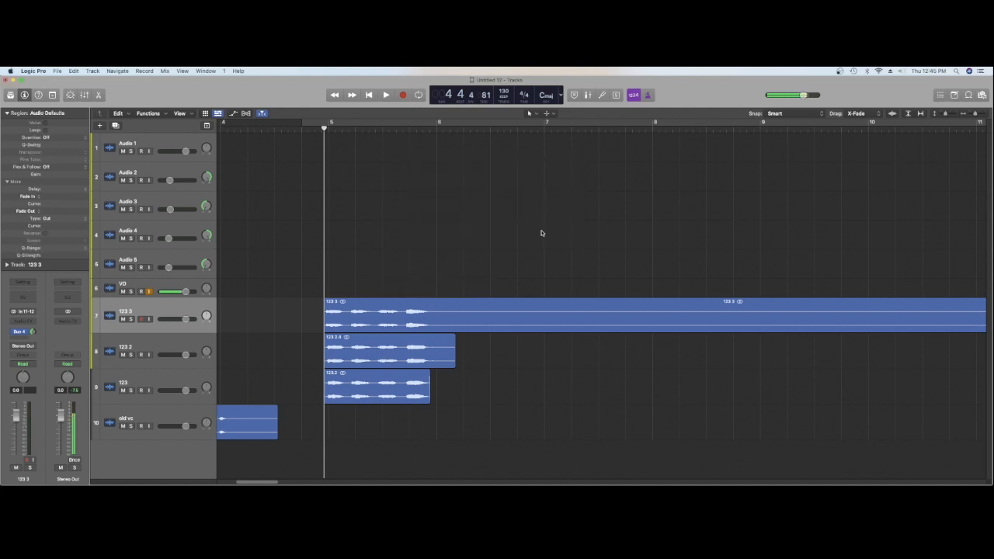
Split the 123 3 and 123 2 regions just before bar 6 and delete their tails
click(438, 129)
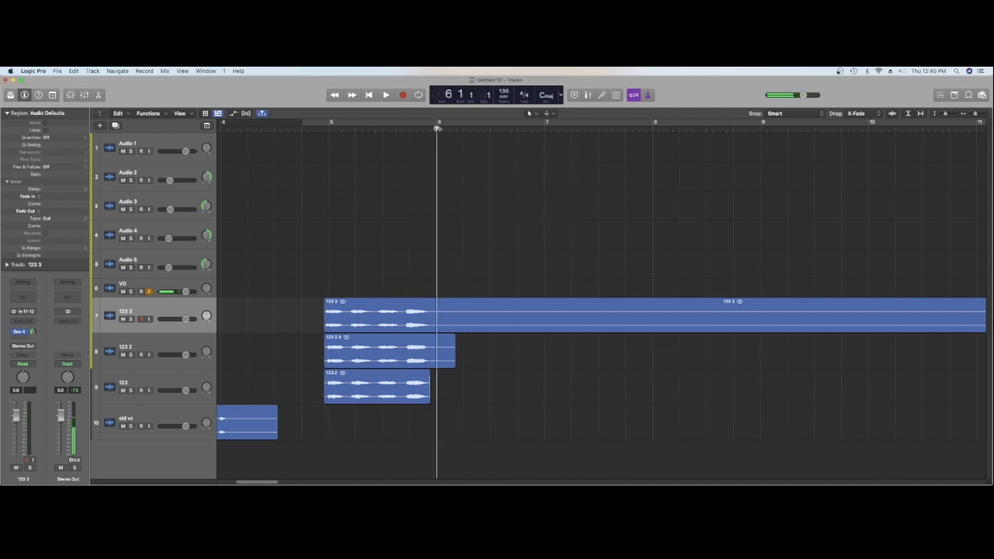
drag(437, 129, 464, 129)
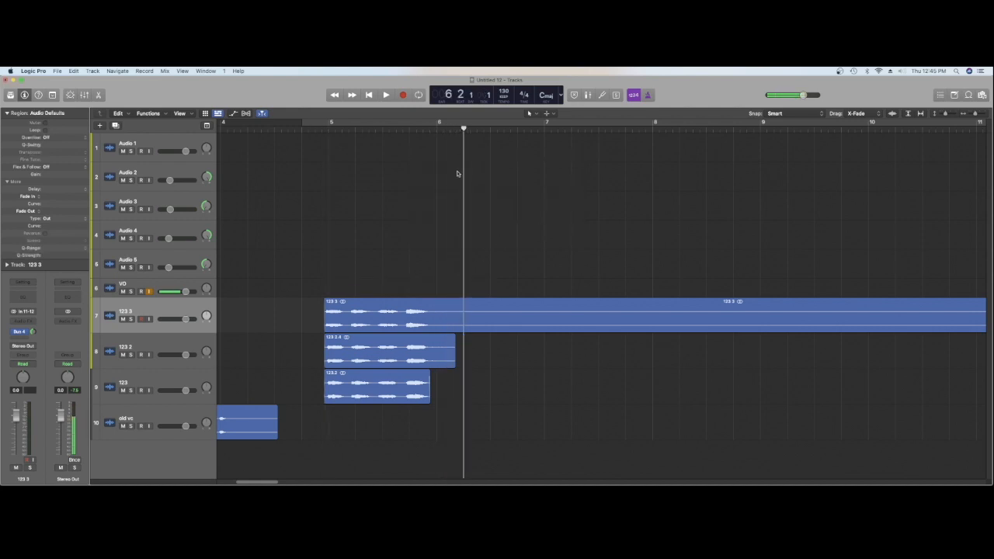
click(435, 129)
drag(436, 129, 432, 129)
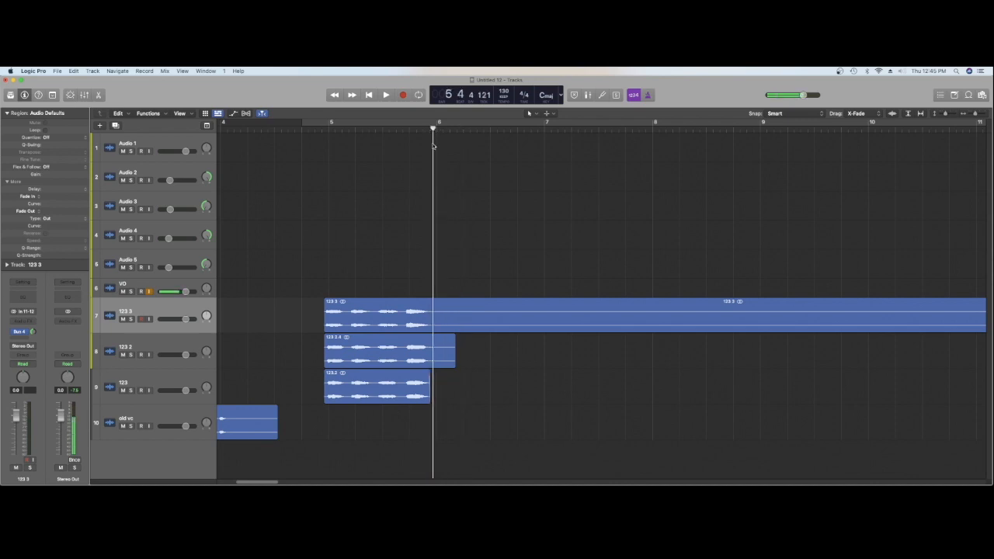
drag(450, 202, 449, 341)
right_click(449, 340)
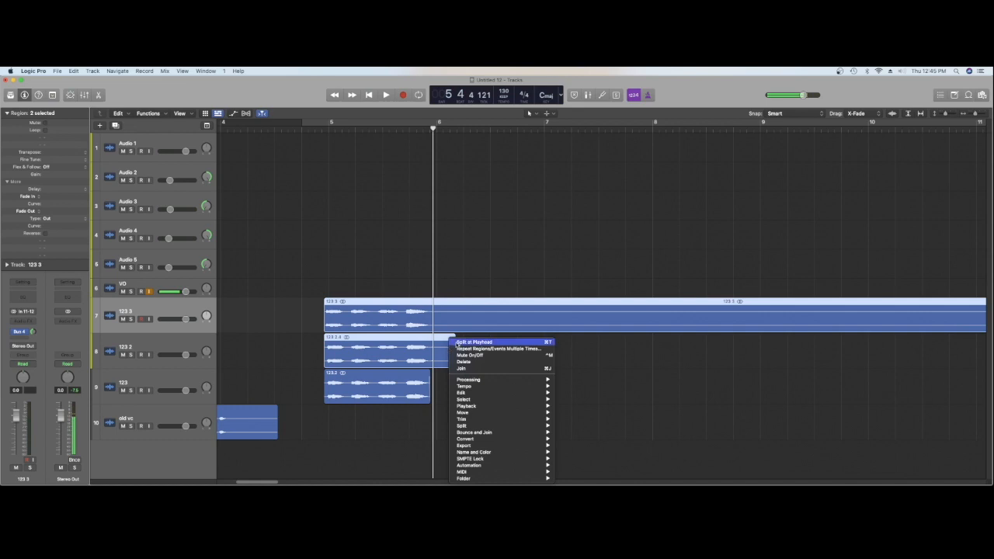
click(459, 342)
key(BackSpace)
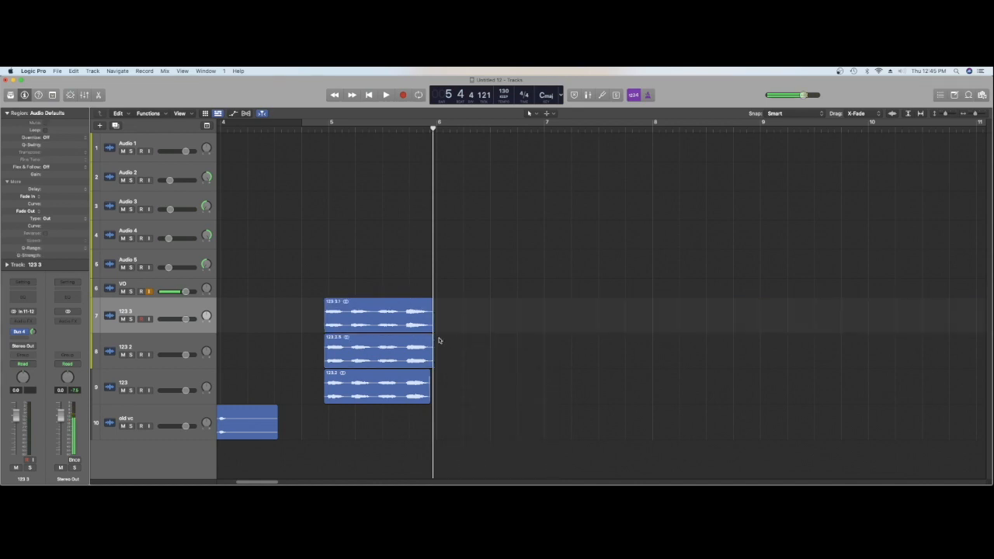
Play back the three layered takes, then solo the 123 3 and 123 2 tracks to check their endings
click(316, 131)
key(space)
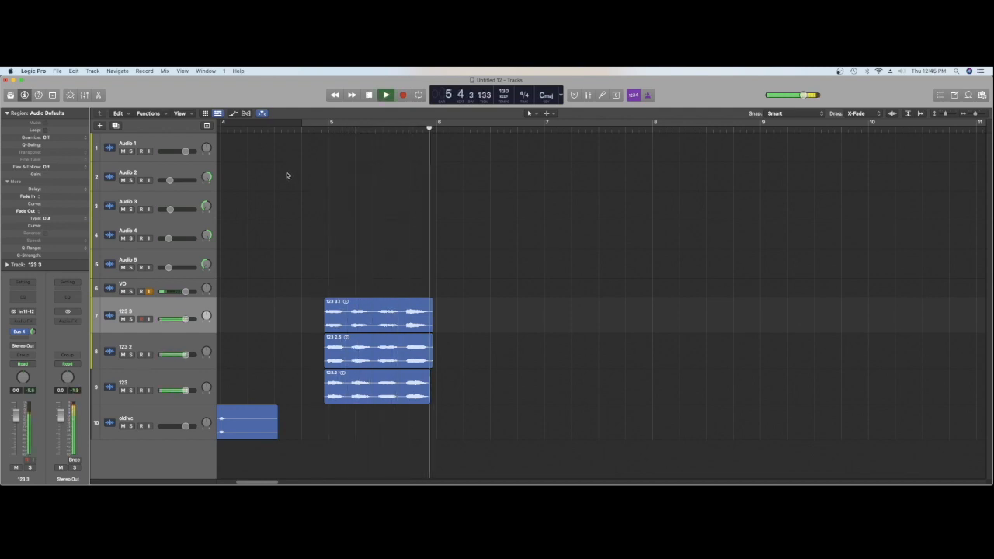
key(space)
click(130, 319)
key(space)
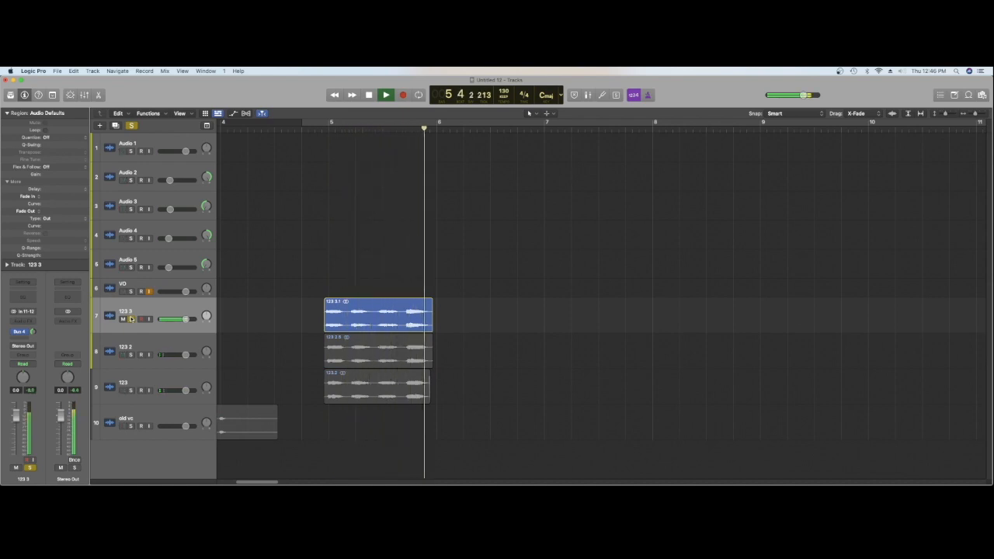
click(131, 355)
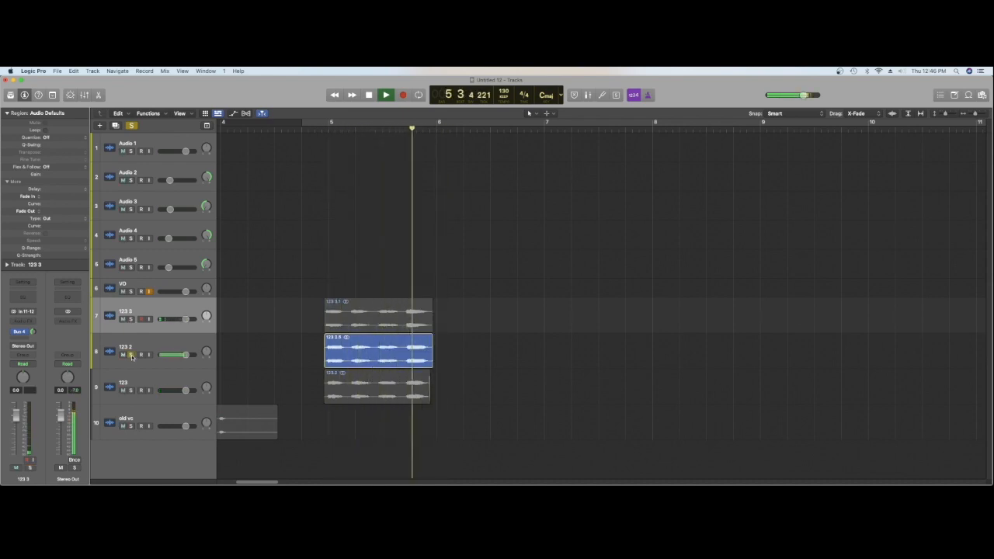
click(131, 355)
key(space)
Add a short fade-out to the 123 3 and 123 2 regions with the Fade tool and play the layers back
drag(469, 307, 427, 350)
right_click(444, 351)
click(433, 329)
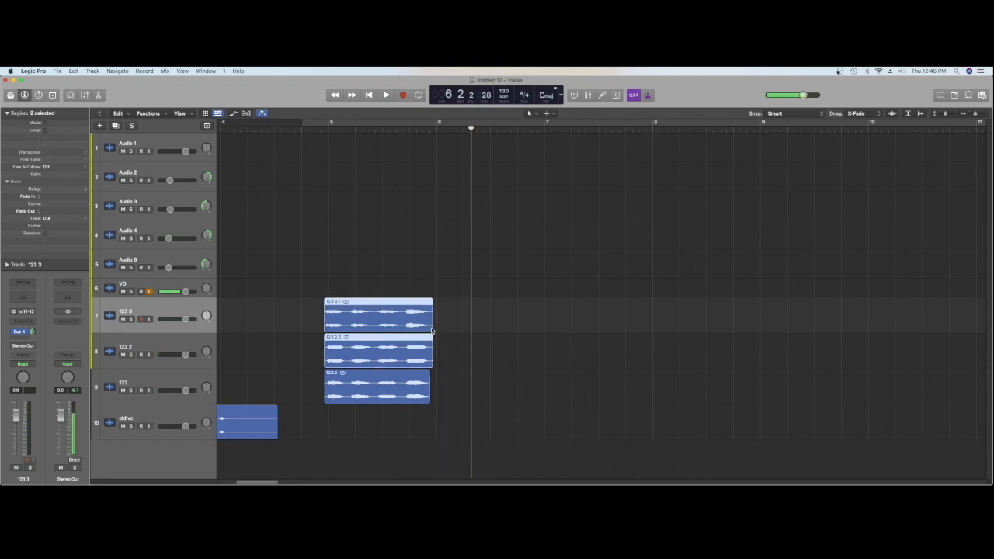
right_click(442, 331)
click(442, 322)
key(t)
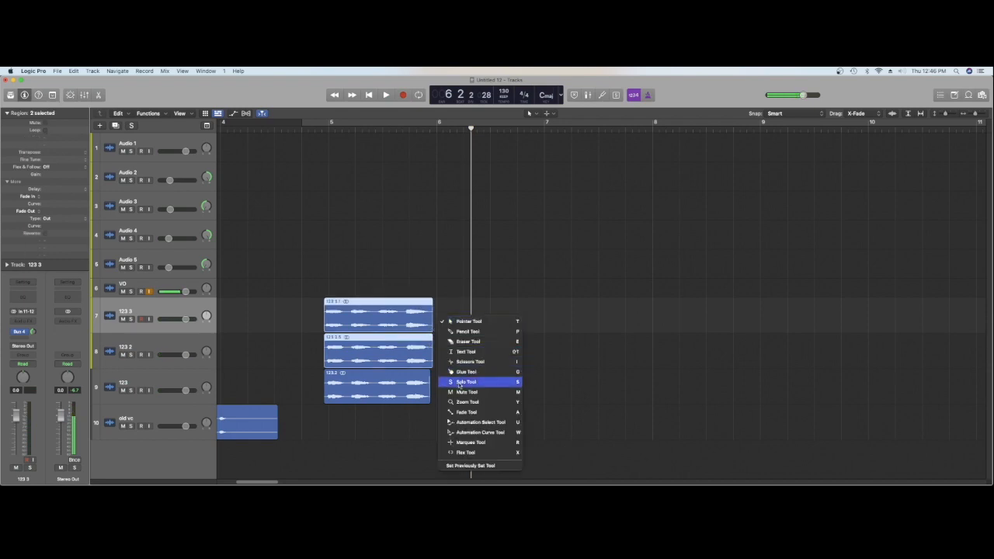
click(474, 412)
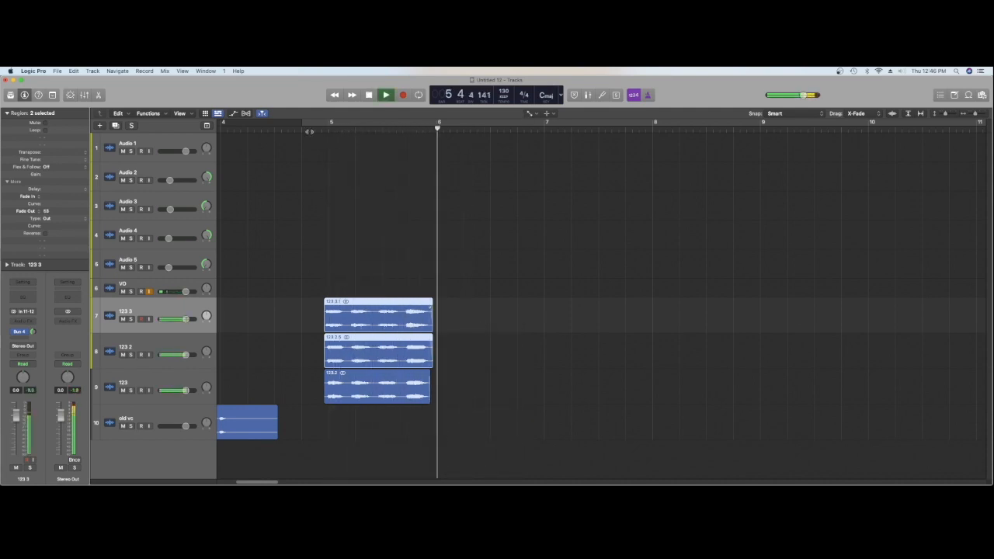
key(space)
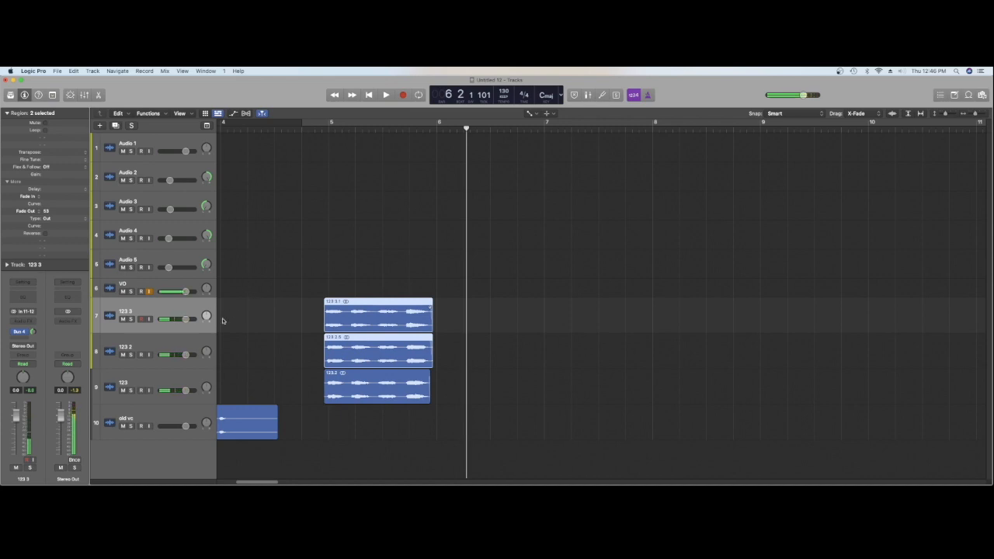
Pan the 123 3 track left and the 123 2 track right, and audition the spread layers
mouse_move(205, 316)
mouse_down()
mouse_move(206, 348)
mouse_move(207, 322)
mouse_up()
key(space)
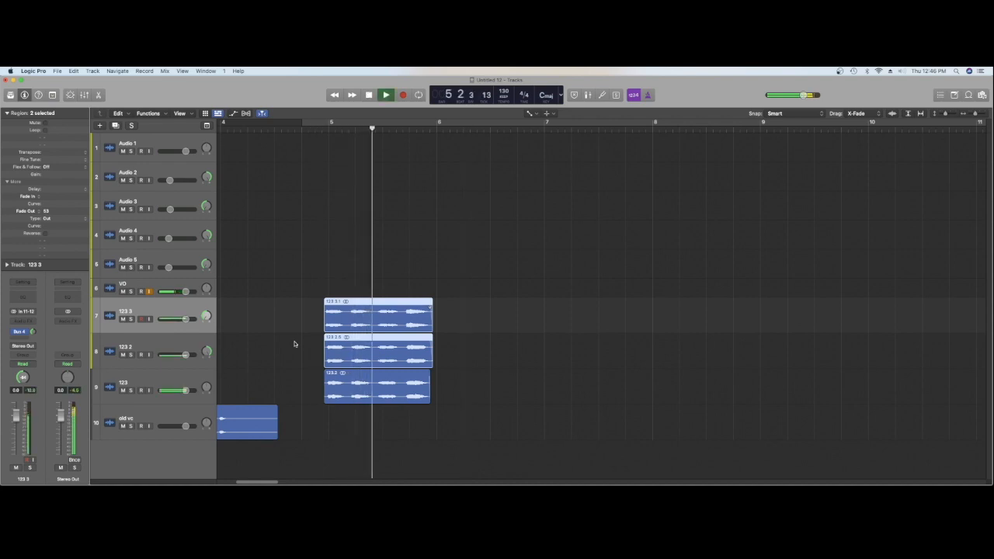
key(space)
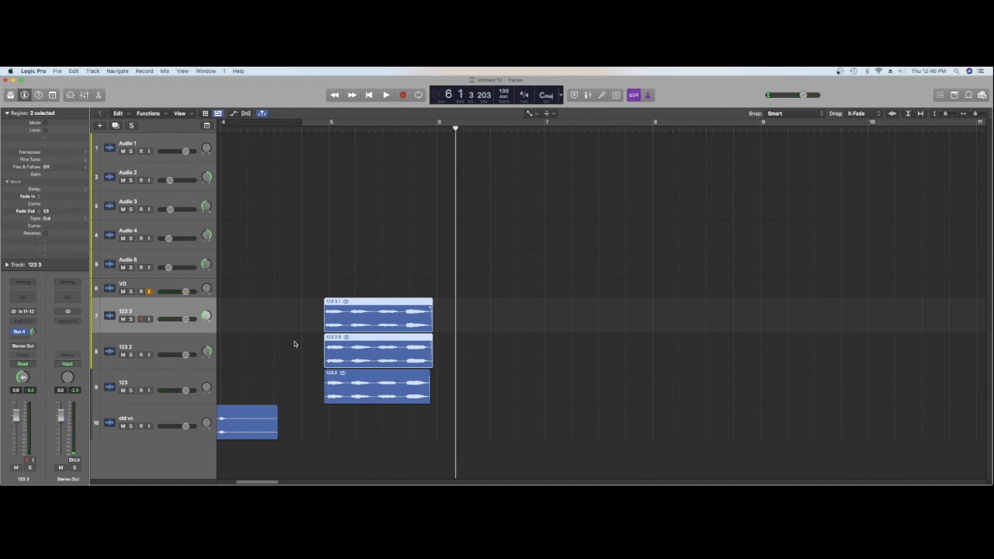
Select the three layered vocal regions and bounce them in place to a new track named "123 go"
drag(289, 318, 361, 385)
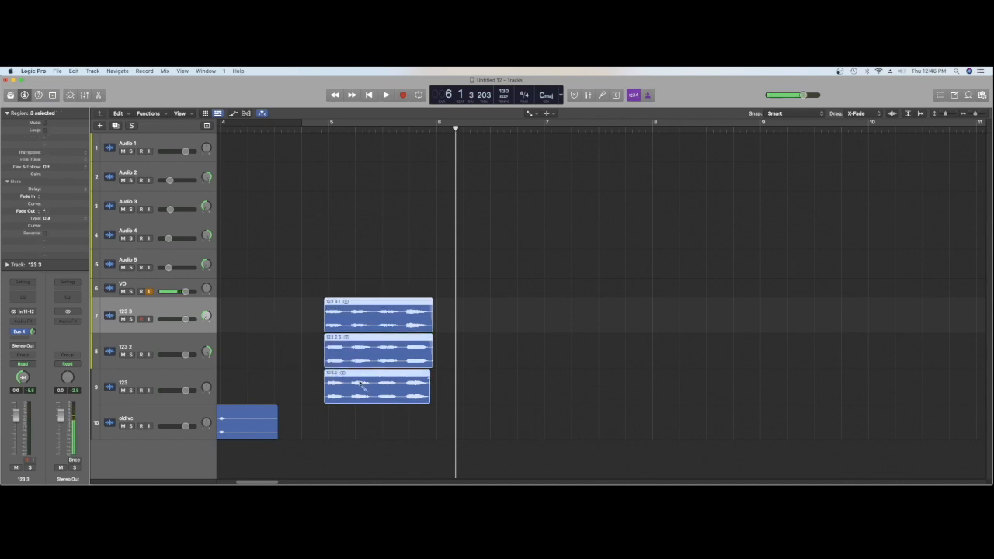
key(ctrl+b)
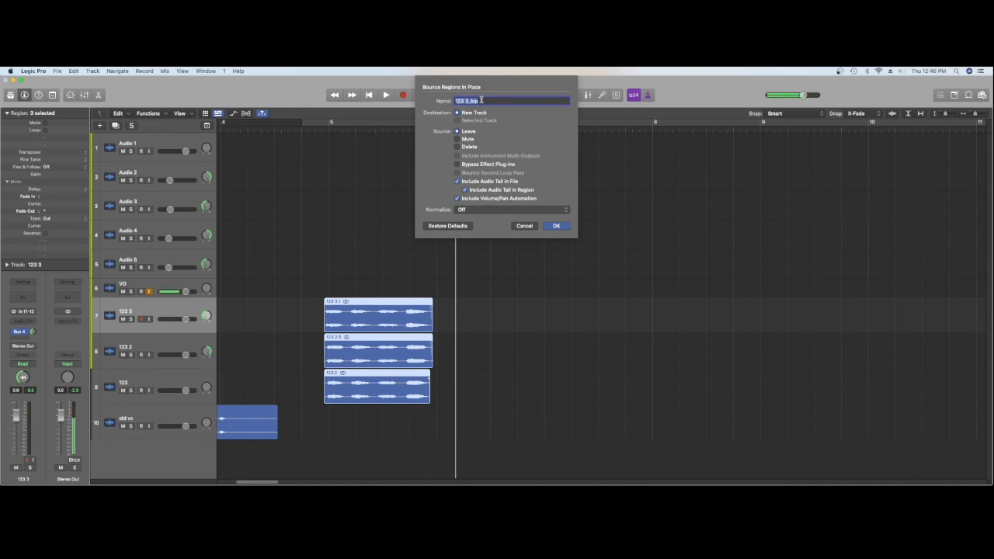
text(12)
text(3 gb)
key(Return)
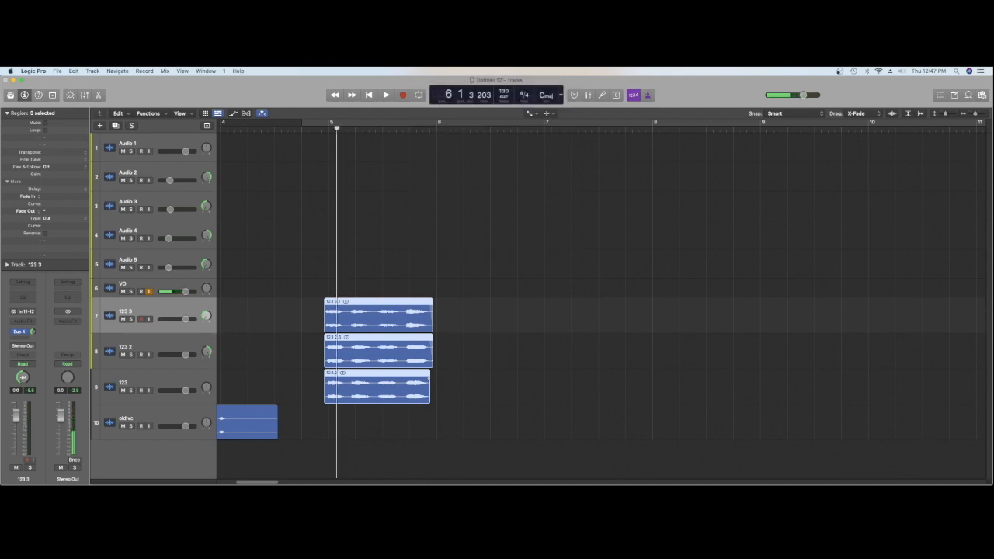
Delete the 123 3, 123 2 and 123 source tracks with their regions, keeping 123 go and old vc
click(367, 326)
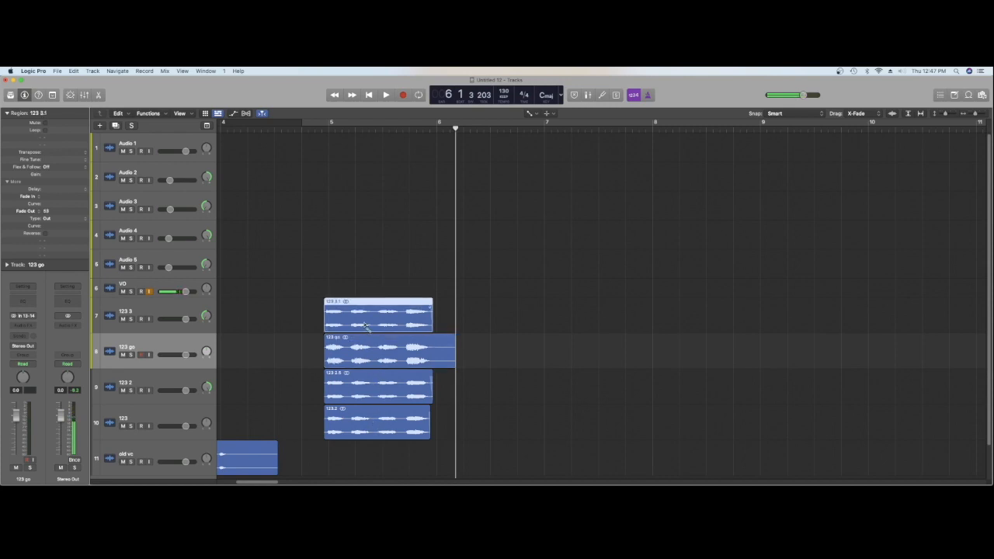
click(171, 313)
key(Delete)
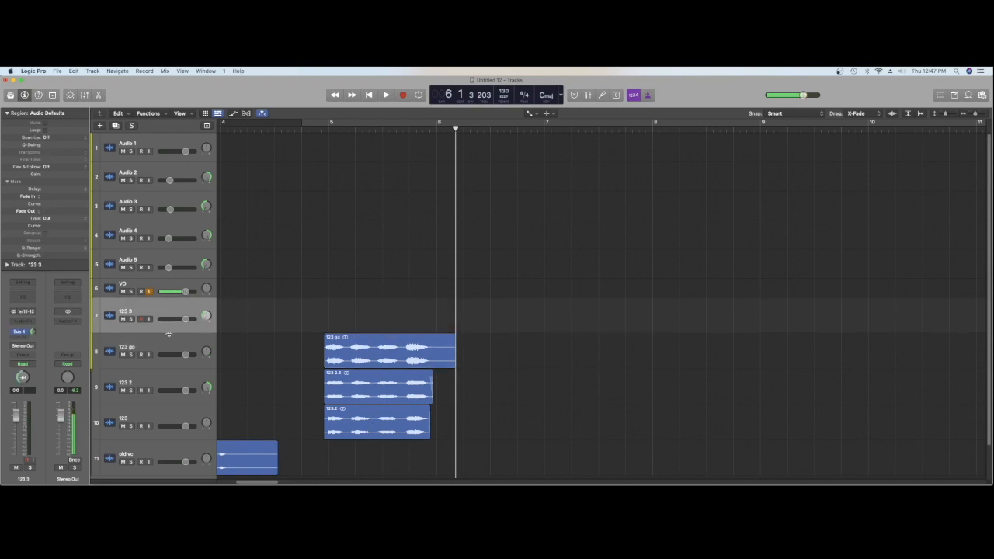
click(181, 380)
key(Delete)
key(Delete)
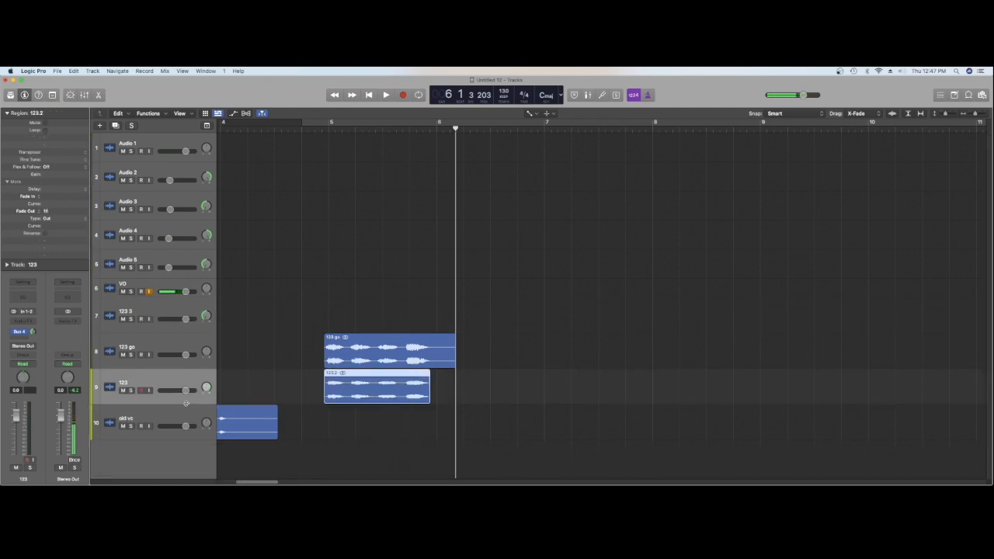
key(Delete)
key(Delete)
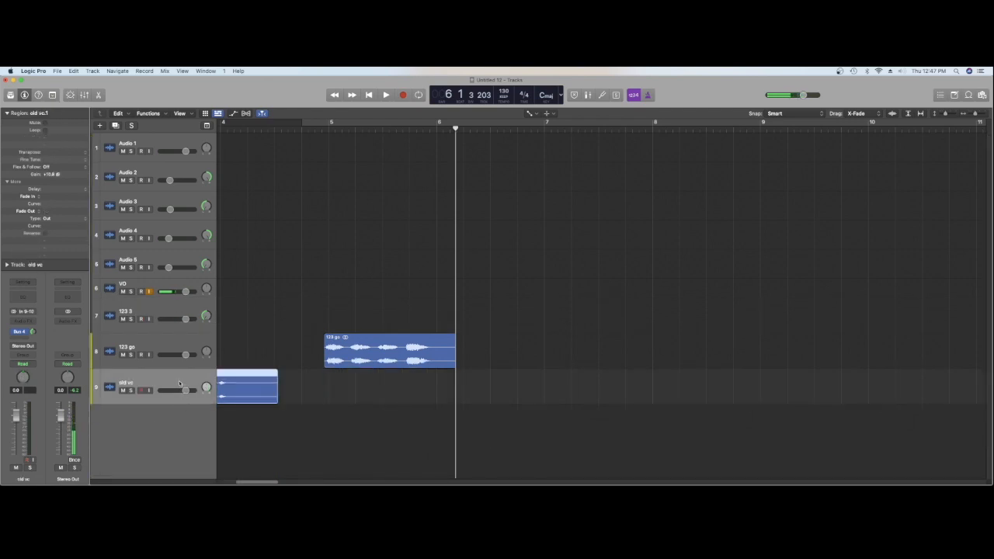
click(180, 311)
key(Delete)
Insert the stereo Waves RCompressor (s) plug-in on the 123 go track and play the uncompressed vocal as a reference
click(30, 326)
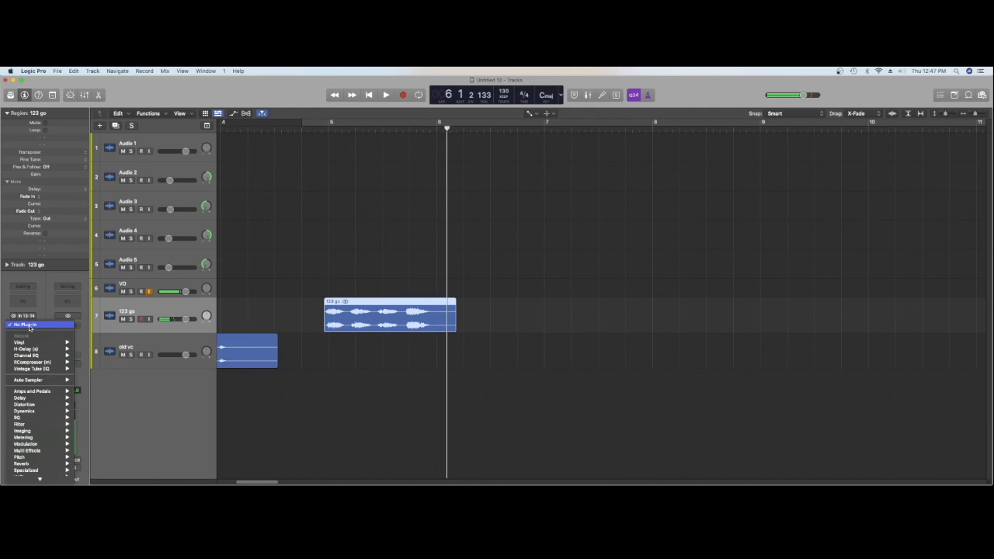
mouse_move(45, 351)
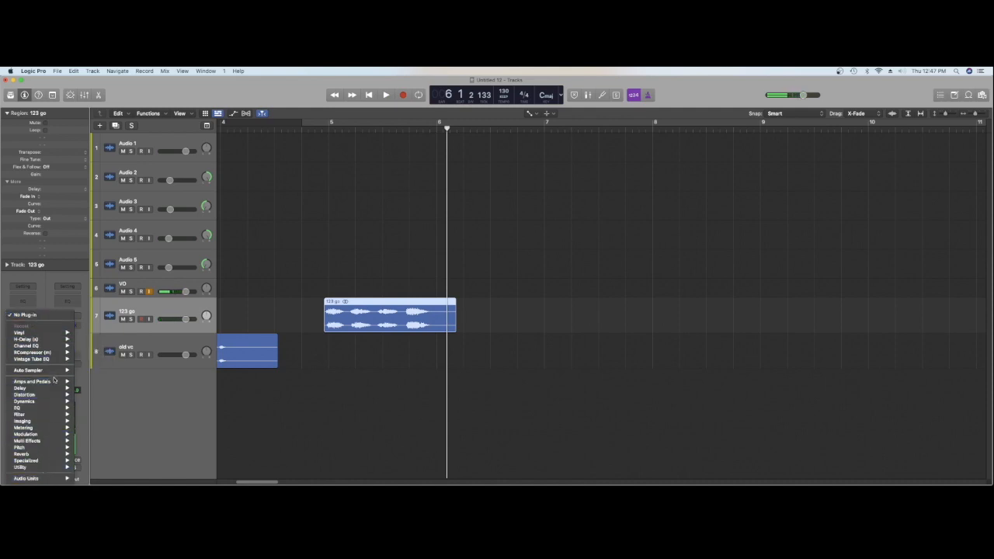
mouse_move(56, 480)
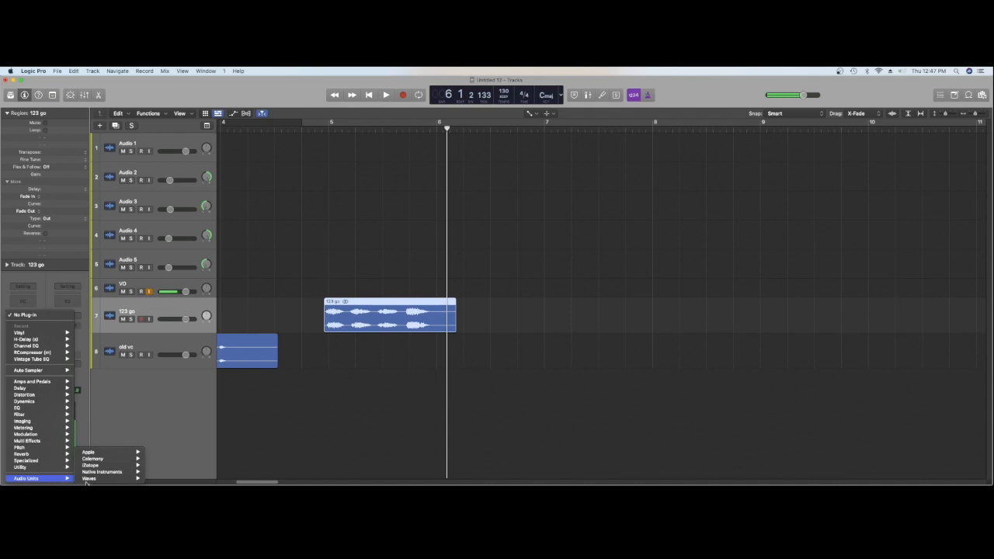
mouse_move(89, 479)
mouse_move(186, 398)
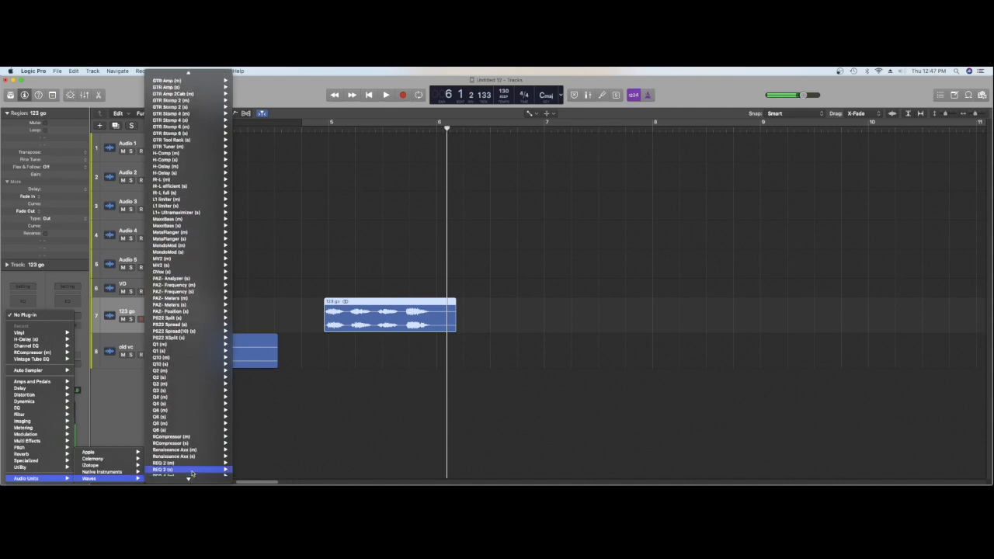
mouse_move(202, 414)
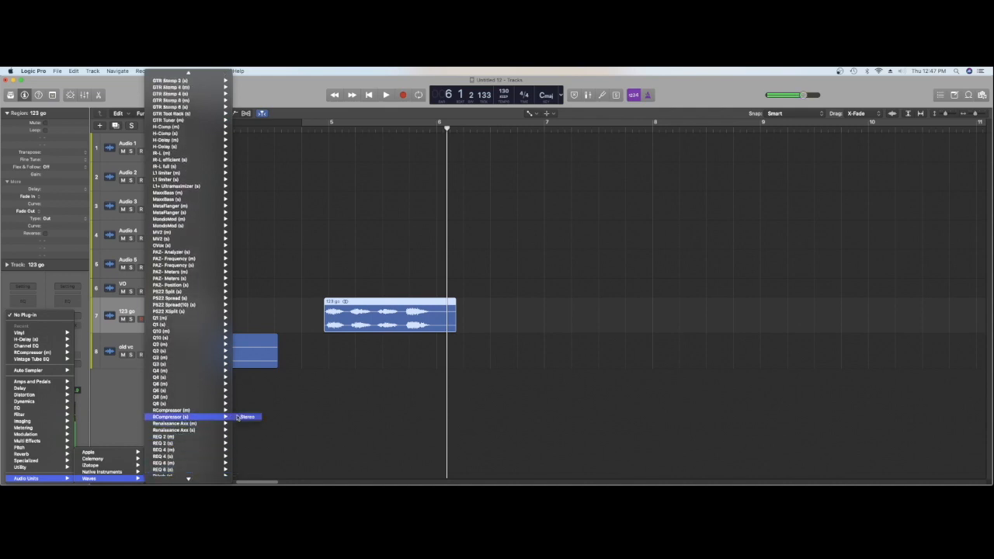
click(237, 418)
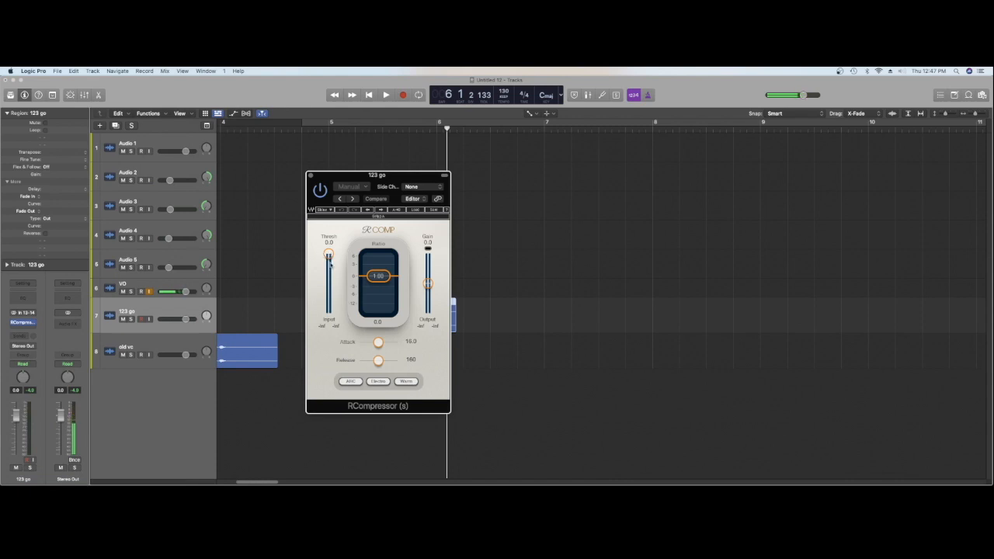
drag(381, 189, 429, 303)
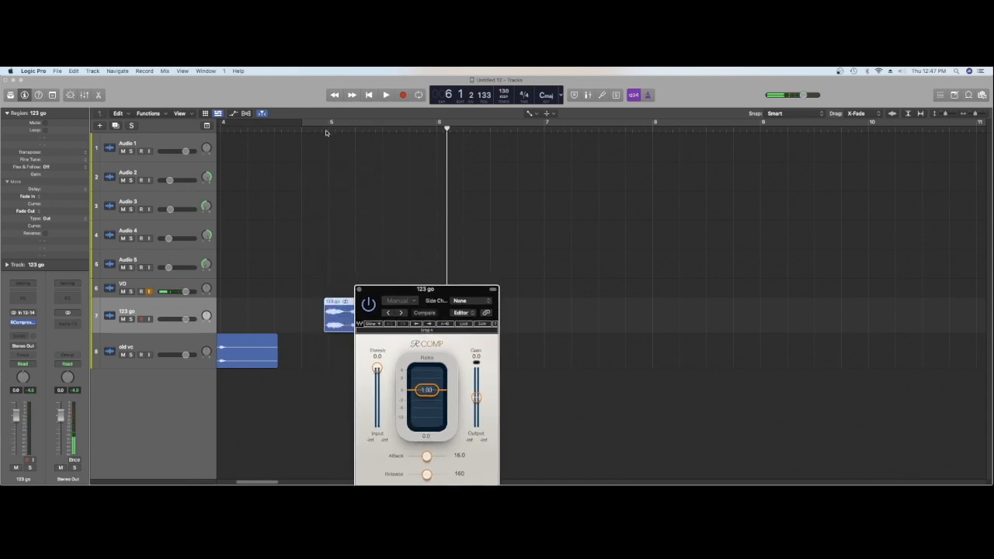
click(326, 132)
key(space)
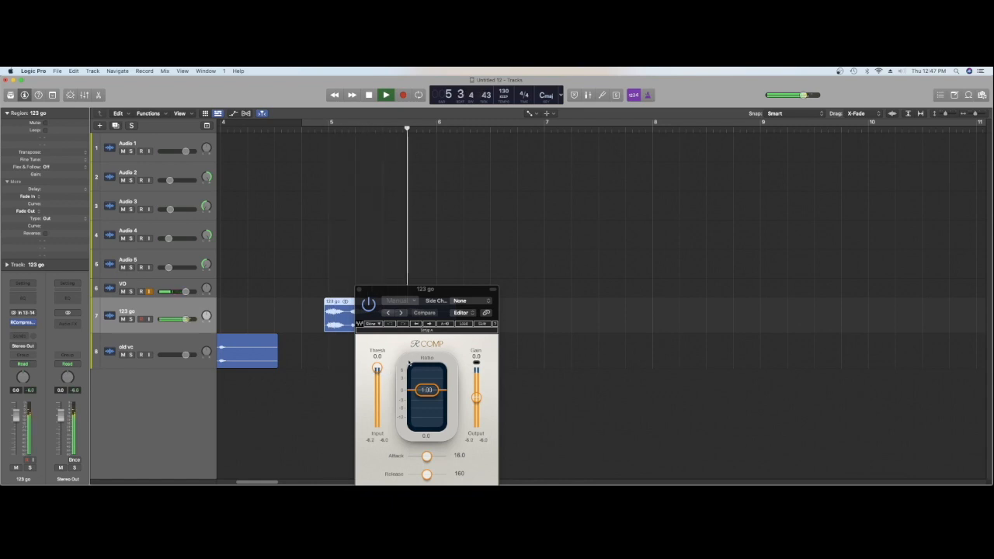
key(space)
Set the RCompressor to attack 0.50, ratio 3.05 and threshold -14.3, and audition the compressed 123 go vocal
drag(426, 456, 411, 450)
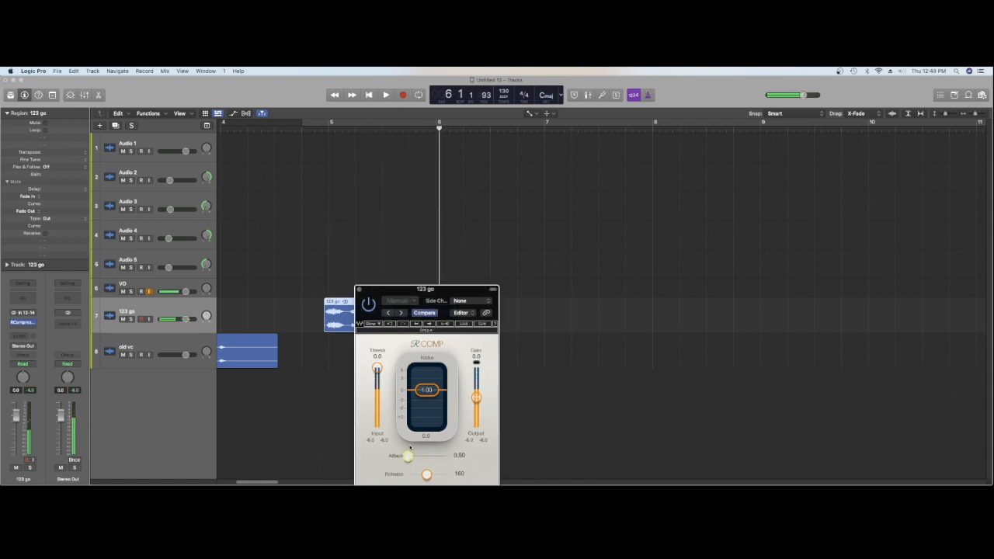
drag(426, 389, 426, 400)
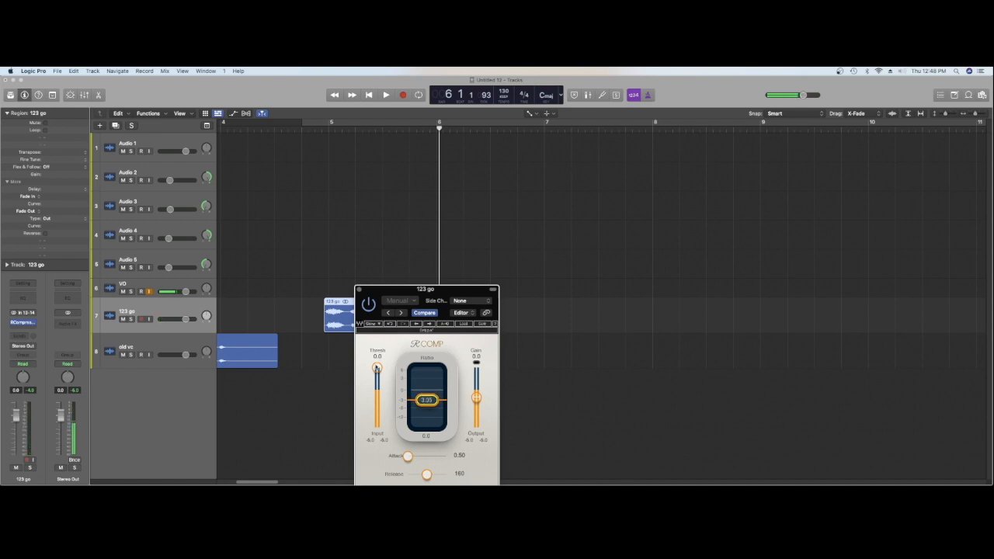
drag(377, 369, 377, 383)
key(space)
key(space)
key(space)
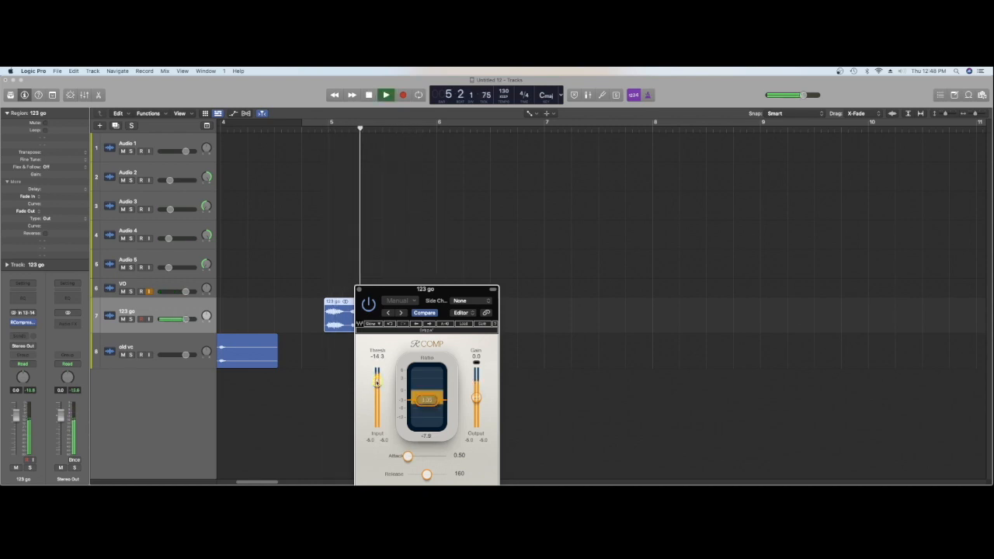
key(space)
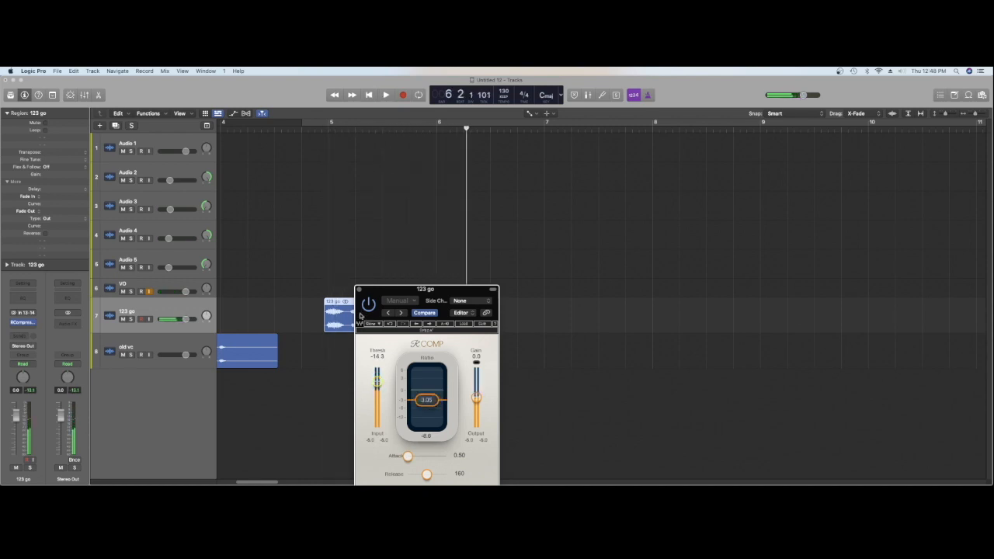
click(358, 290)
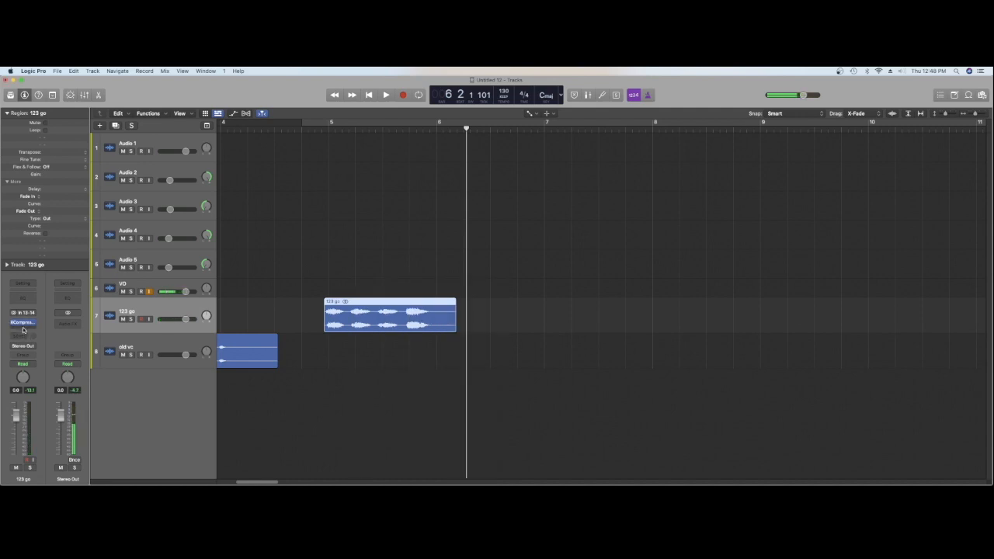
Send the 123 go track to the Bus 2 reverb, bring up the send level and audition the region
click(21, 336)
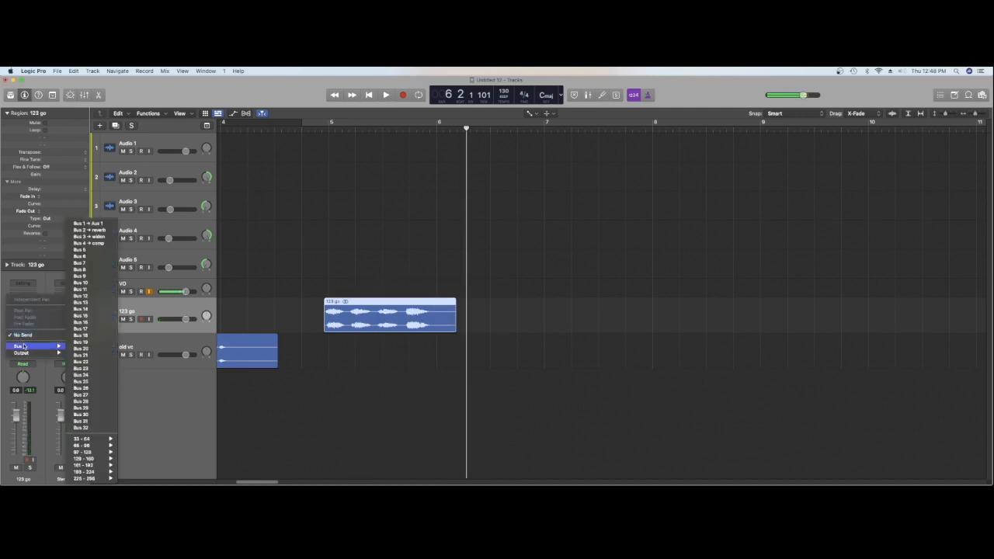
click(88, 230)
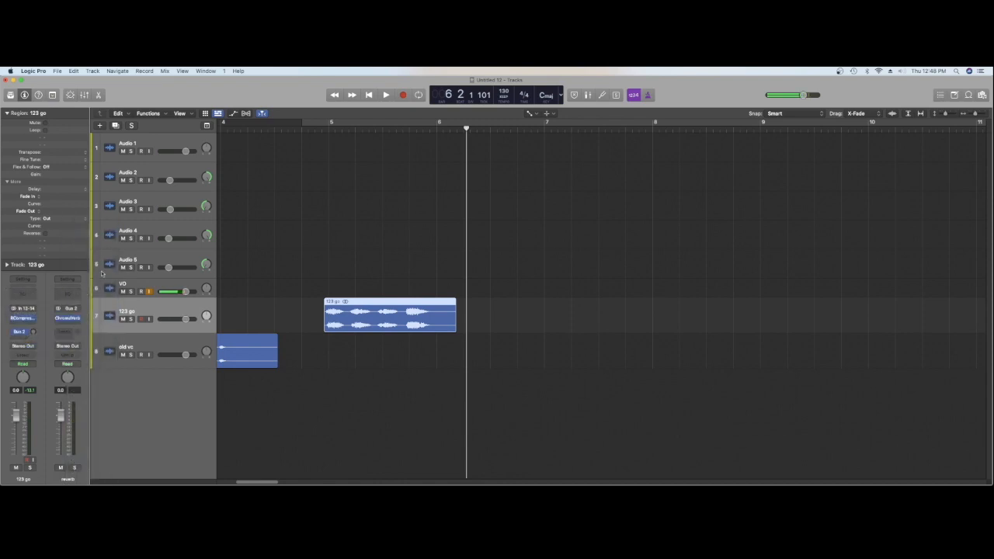
key(space)
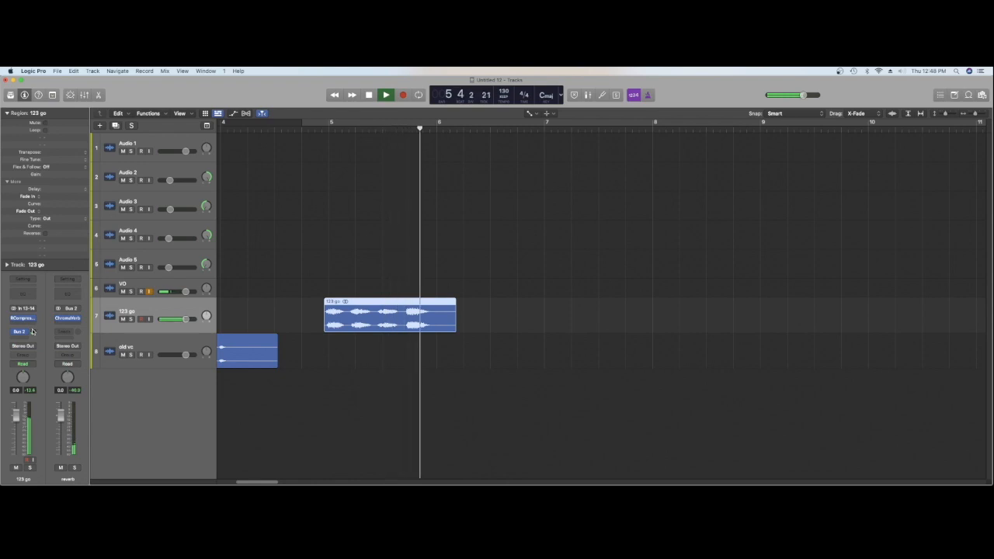
key(space)
key(space)
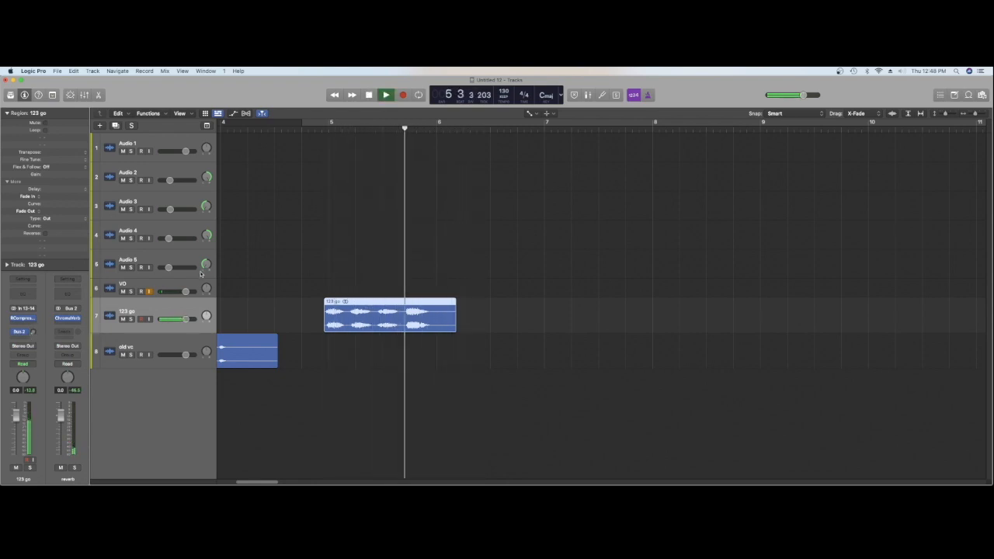
click(276, 171)
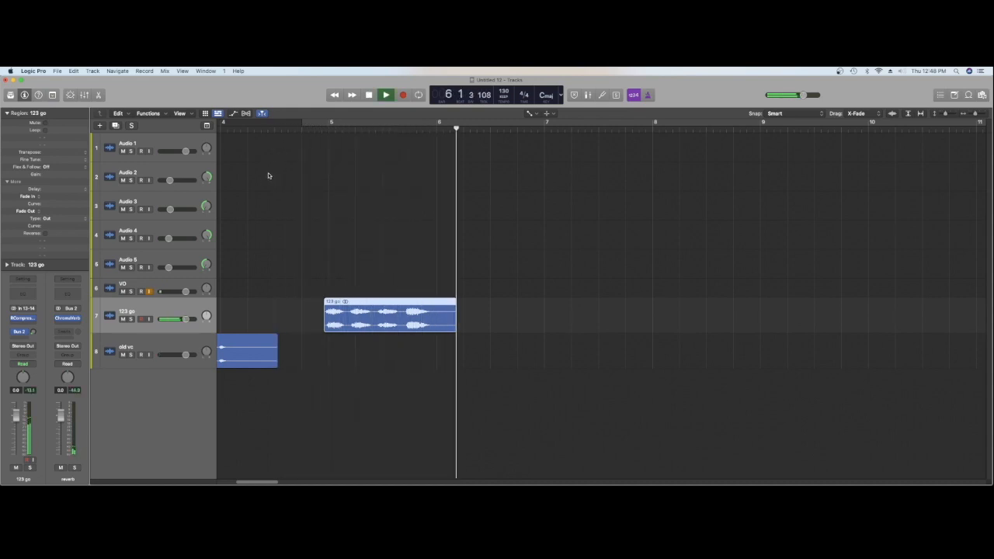
key(space)
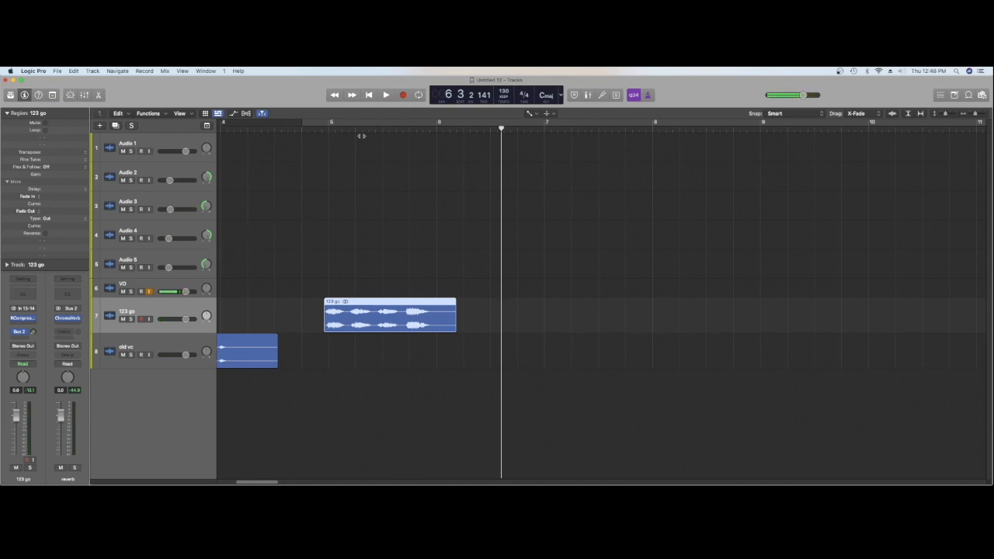
Play the arrangement from the start to check how the old vc vocal leads into 123 go
click(371, 95)
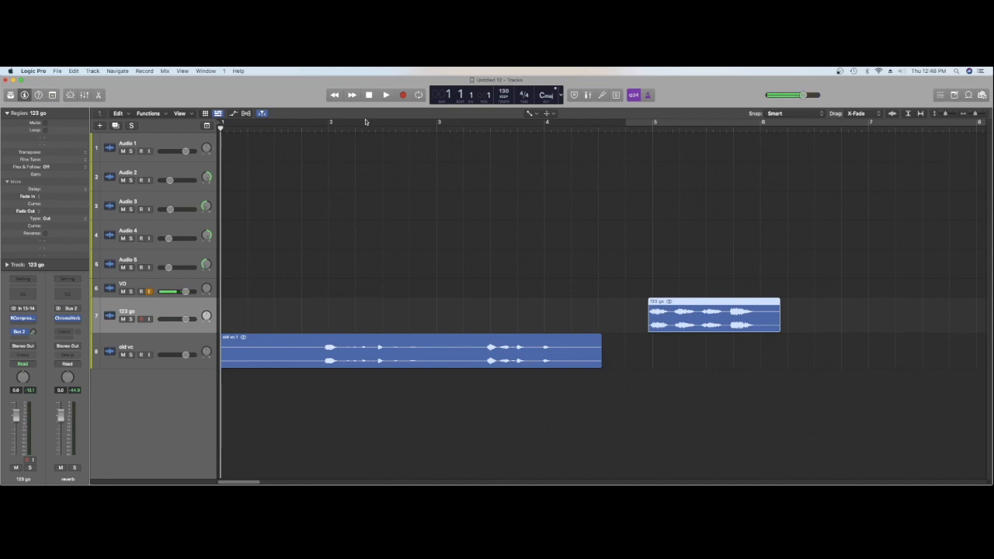
key(space)
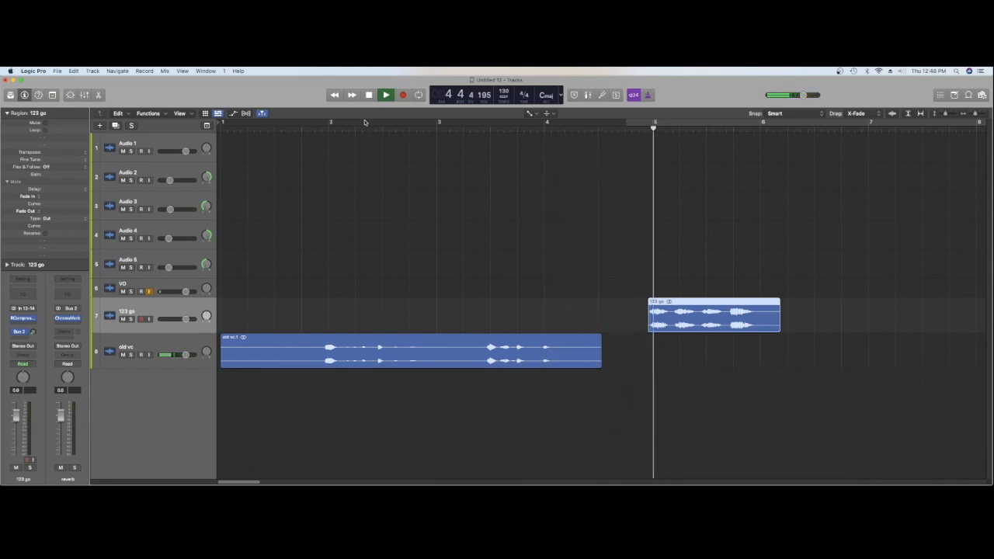
key(space)
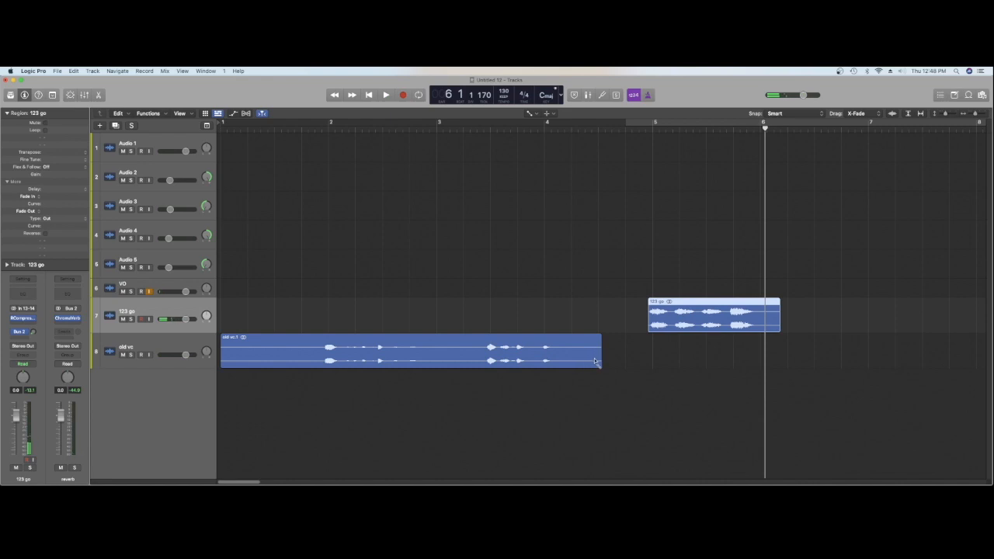
Extend the end of the old vc region with the Pointer tool so that it reaches bar 5
key(t)
key(t)
drag(600, 361, 650, 362)
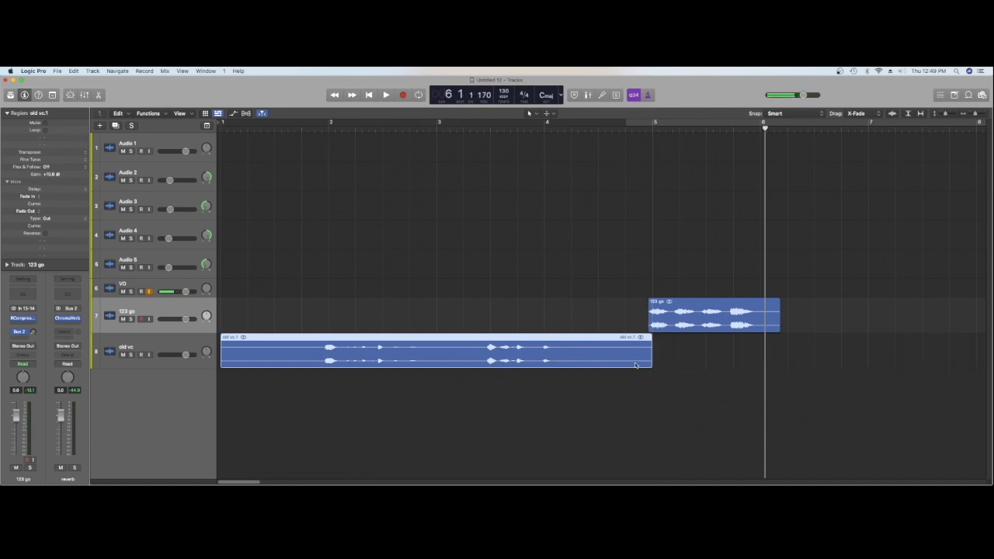
Add a fade-out at the end of the old vc region, change it to Slow Down, lengthen it to 457 and audition it
key(t)
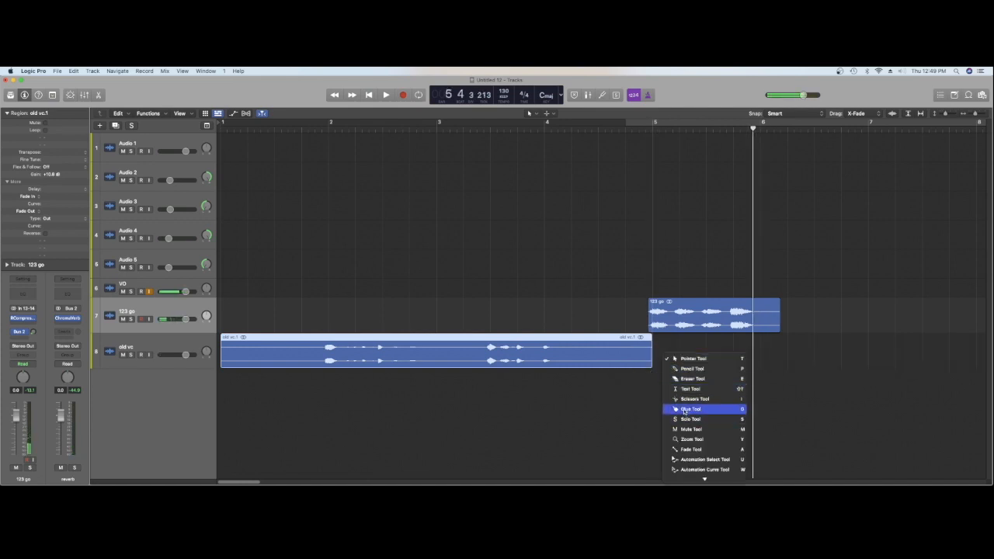
click(688, 449)
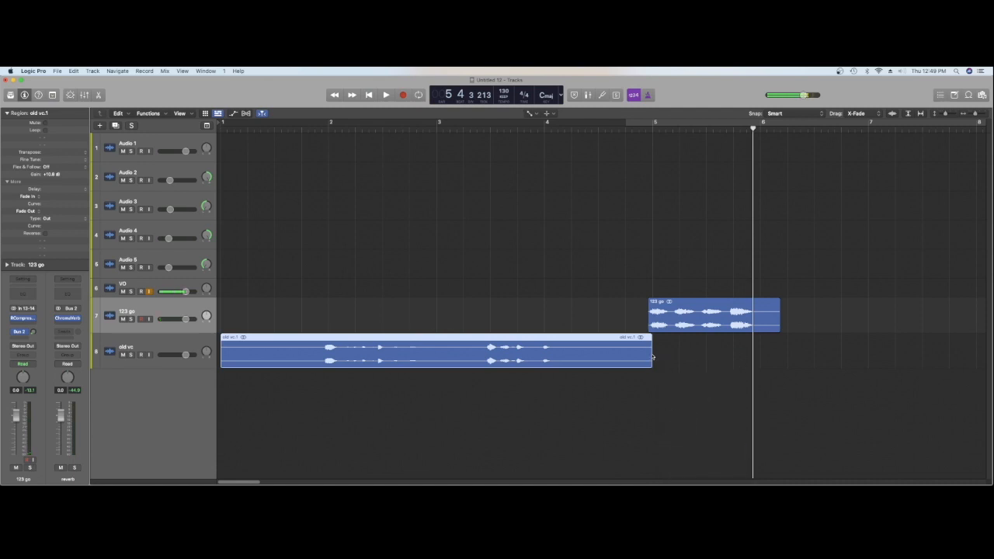
drag(651, 354, 634, 350)
right_click(646, 343)
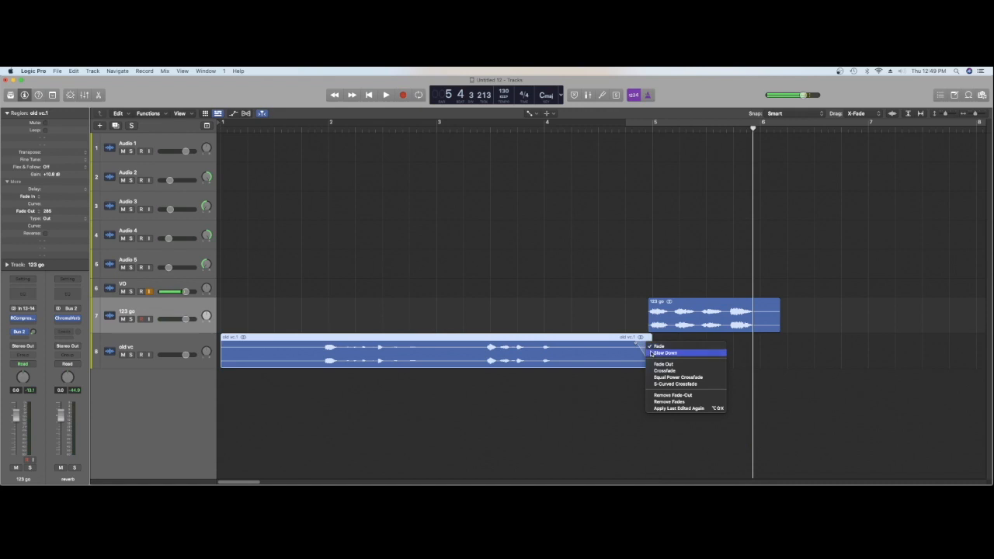
click(664, 352)
key(space)
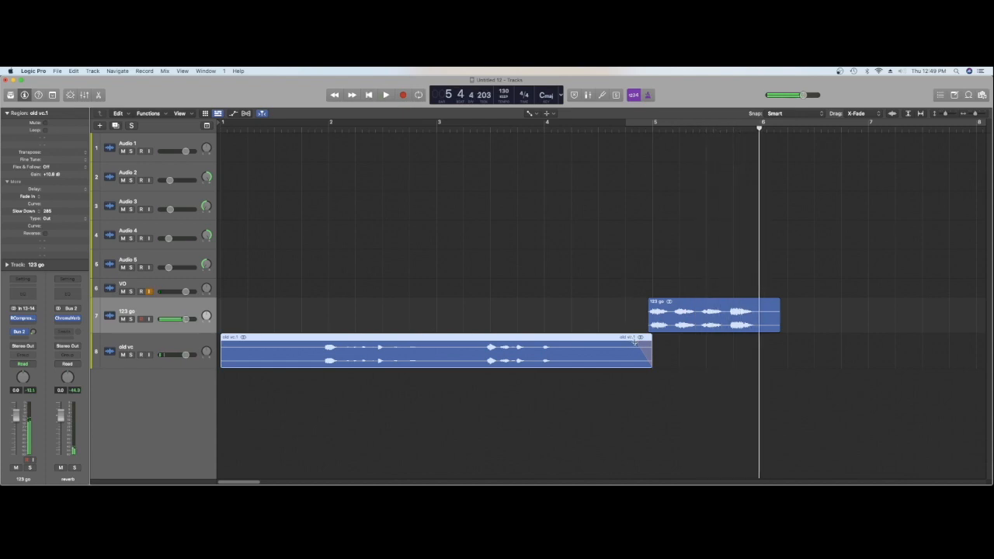
key(space)
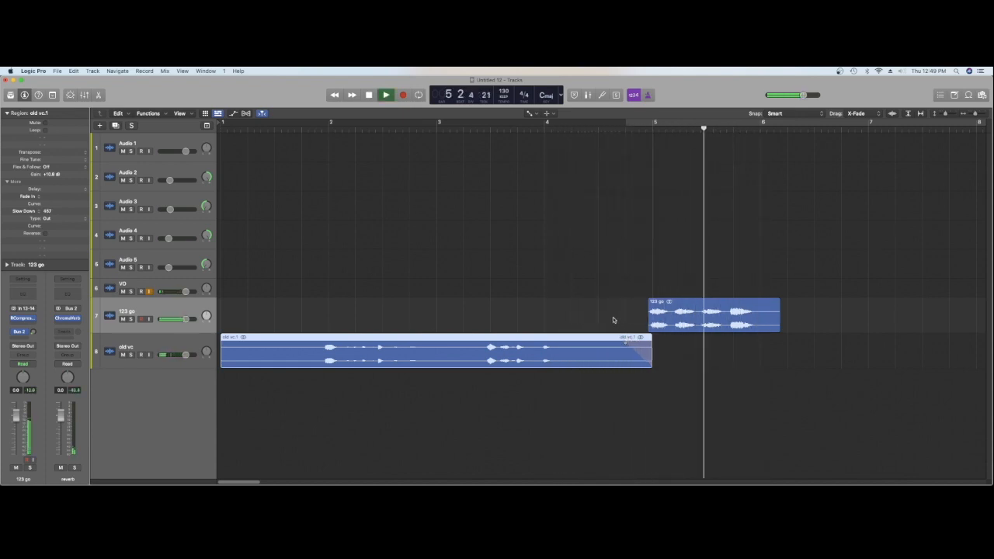
key(space)
Create a software instrument track and browse the kick drum one-shots in its Komplete Kontrol library
key(alt+super+s)
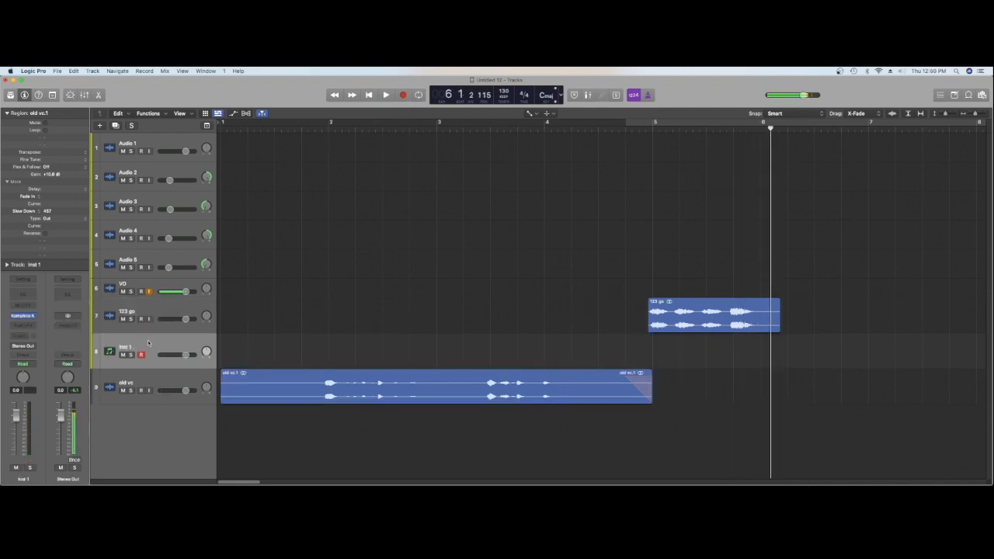
mouse_move(22, 315)
click(22, 316)
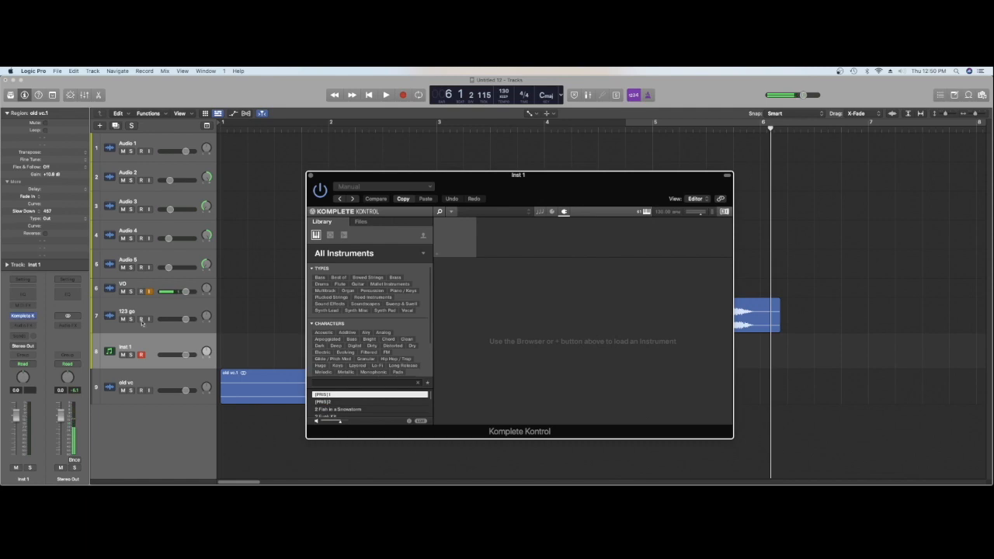
click(344, 235)
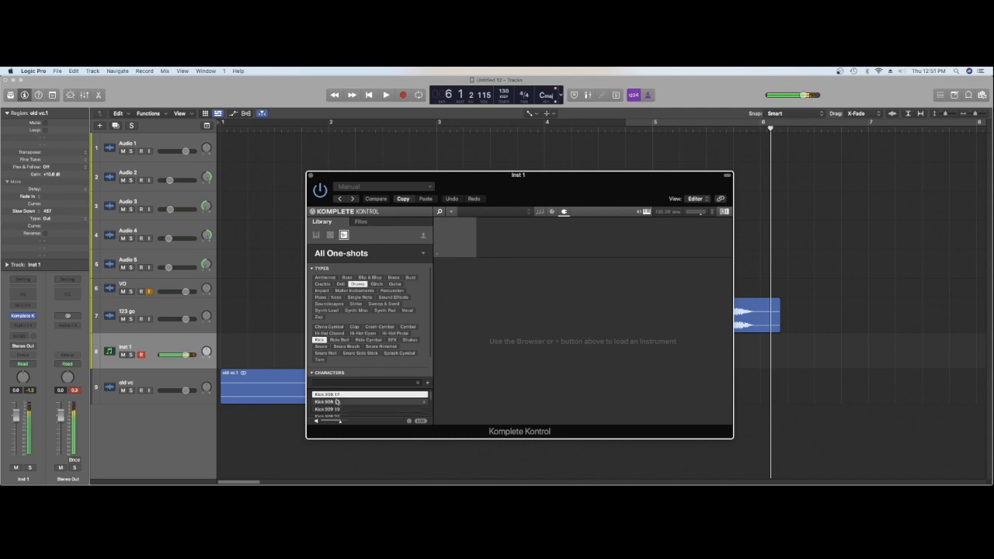
Place the Kick 909 17 one-shot at bar 6 and Clap 808 just after it on new tracks, and play from bar 5
drag(329, 396, 762, 415)
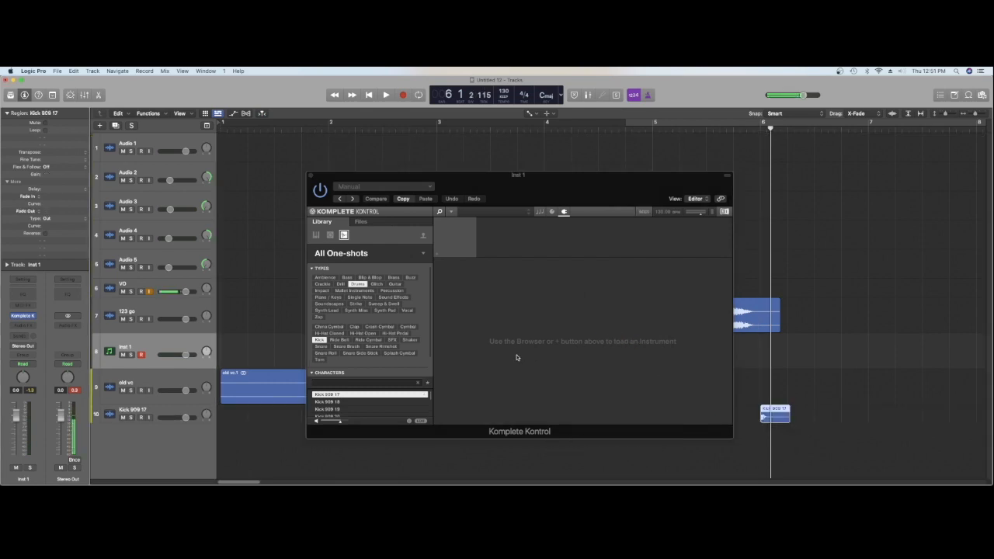
click(354, 329)
drag(345, 401, 787, 433)
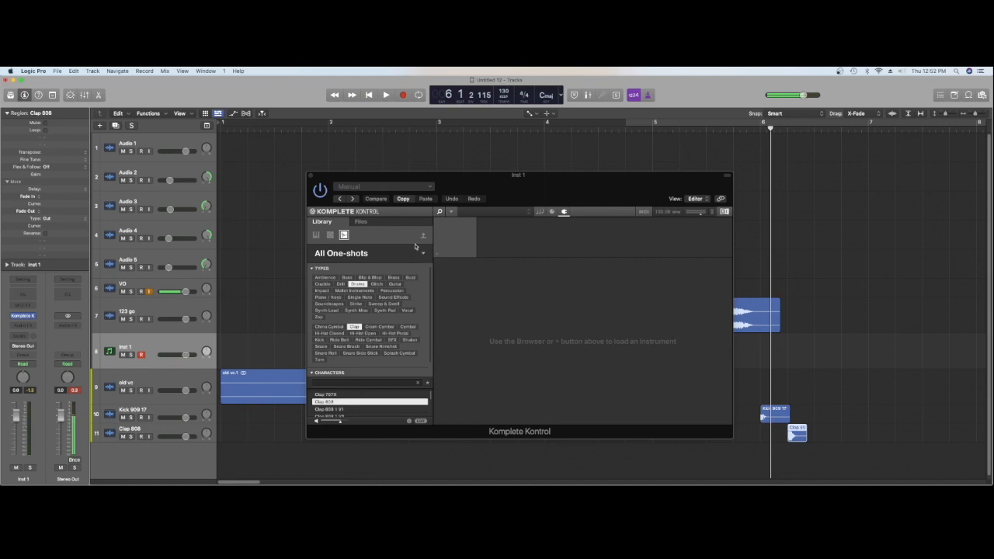
click(311, 176)
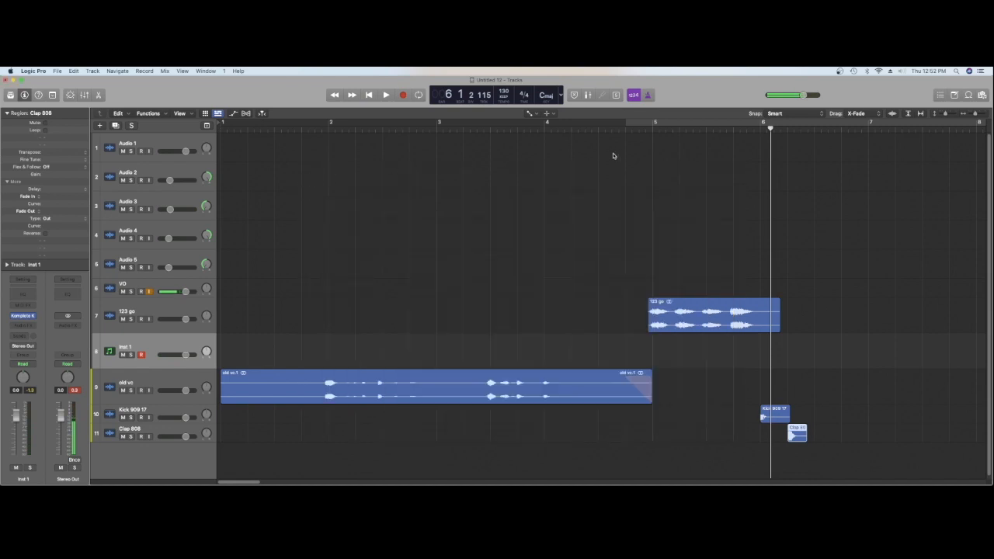
double_click(677, 132)
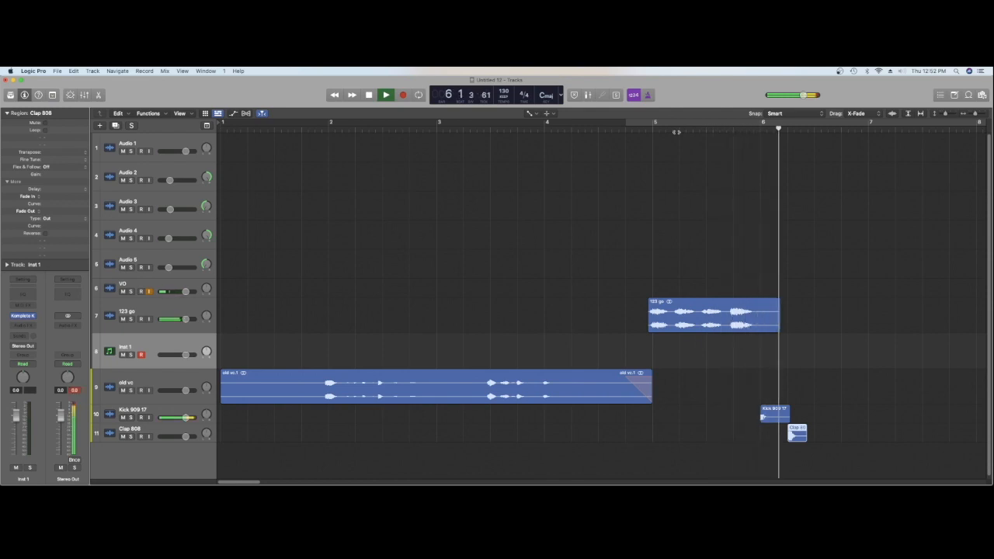
Shorten the Kick 909 17 region with the Pointer tool and copy it onto every beat of bars 6 and 7
key(space)
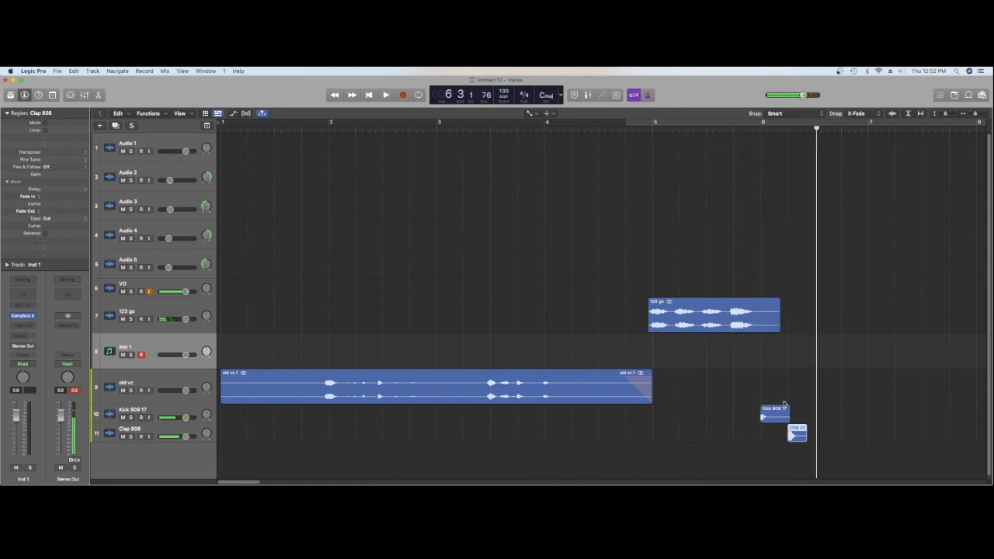
key(t)
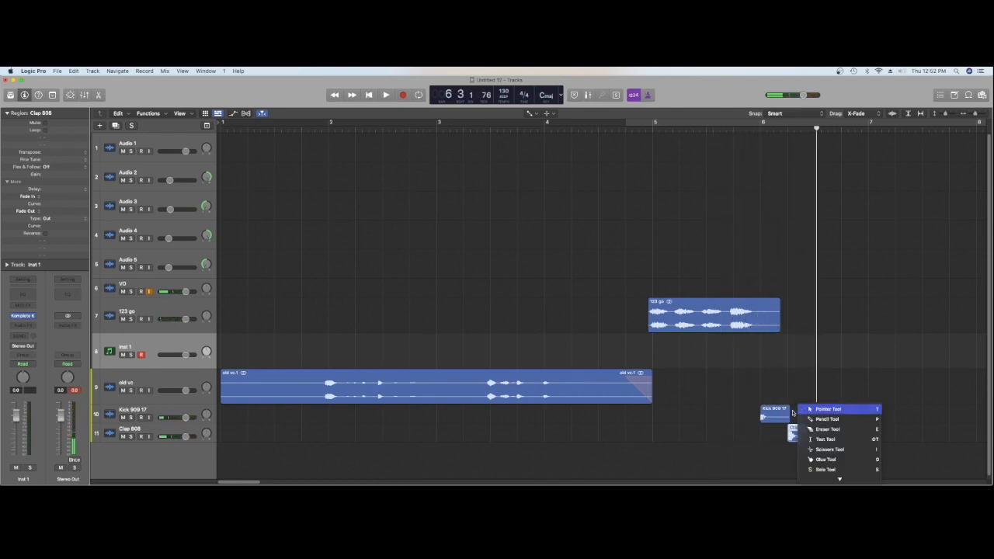
key(Escape)
drag(788, 418, 829, 415)
shift+click(769, 416)
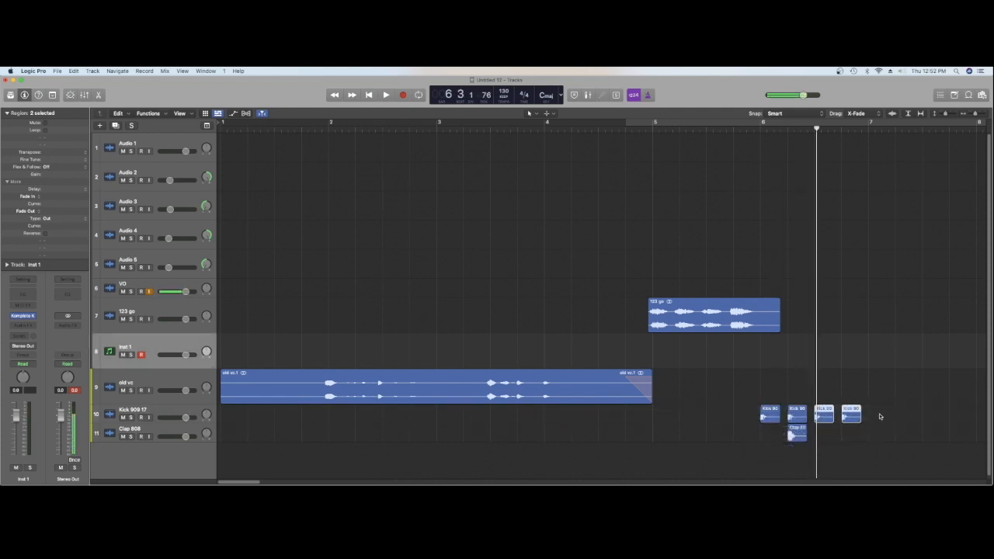
shift+click(769, 415)
drag(769, 416, 876, 420)
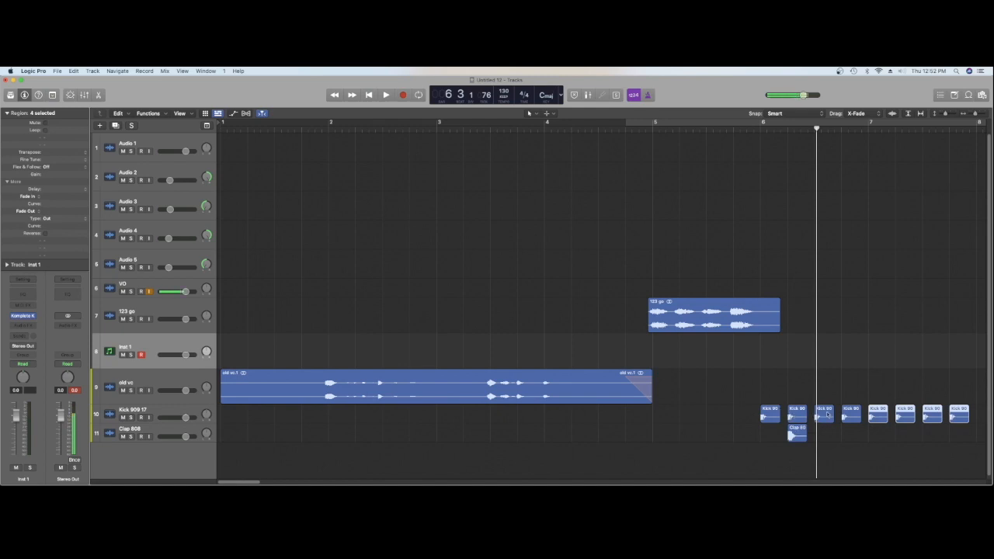
Copy the Clap 808 region onto beats 2 and 4 of bars 6 and 7 and audition the kick and clap pattern
drag(797, 435, 849, 437)
drag(850, 437, 956, 440)
key(space)
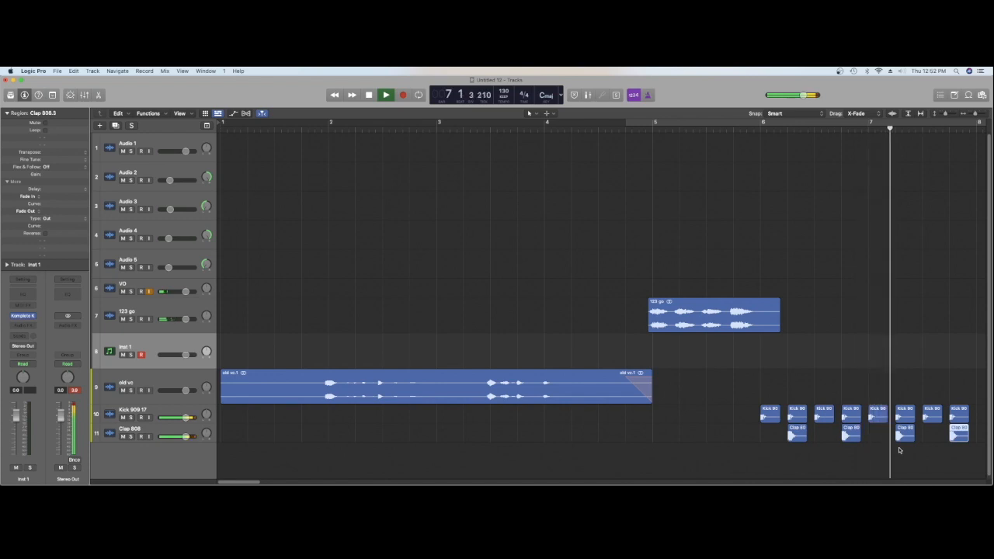
key(space)
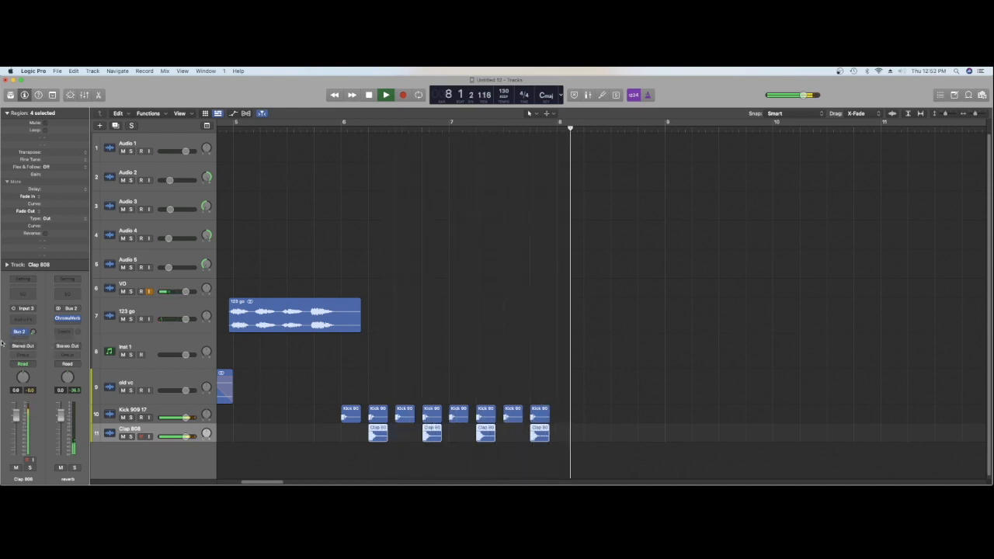
key(space)
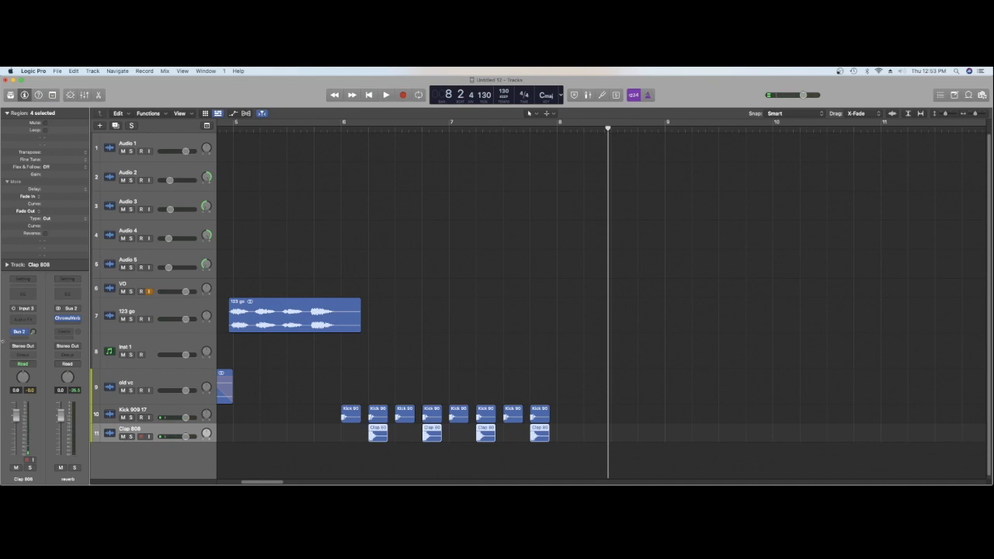
Place the ClosedHH 808 one-shot at bar 6 on a new track, copy it onto every beat through bar 7, and audition it
click(142, 350)
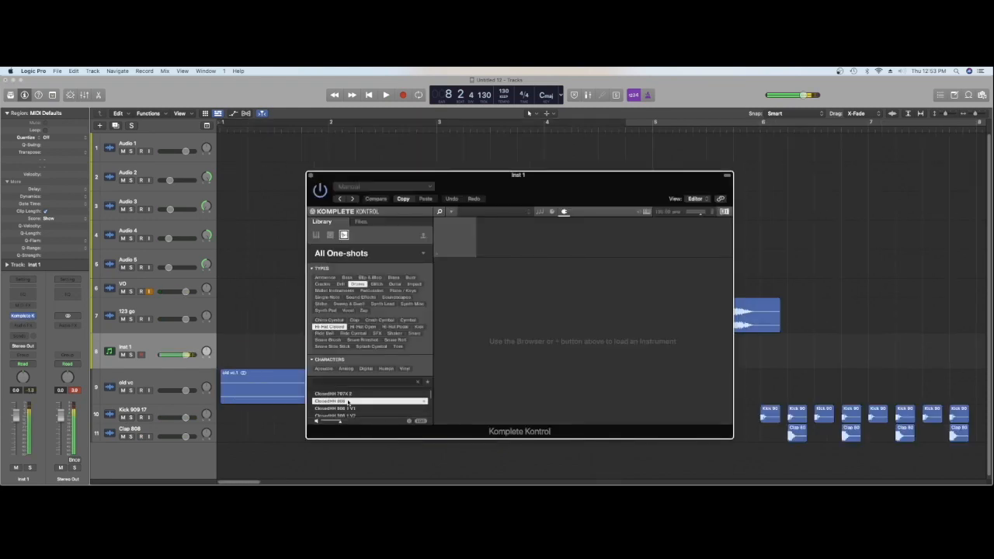
drag(348, 403, 761, 453)
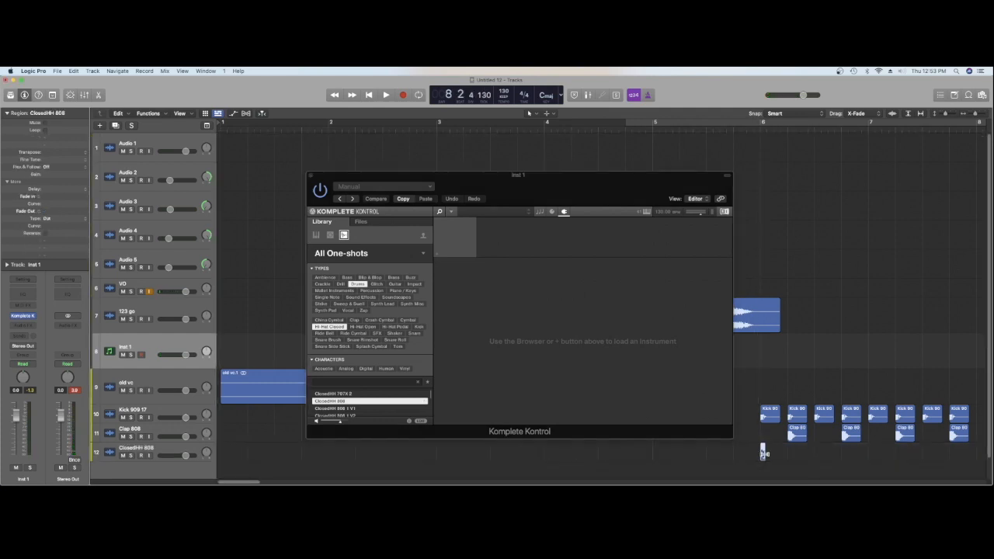
drag(762, 455, 791, 457)
shift+click(762, 453)
click(311, 177)
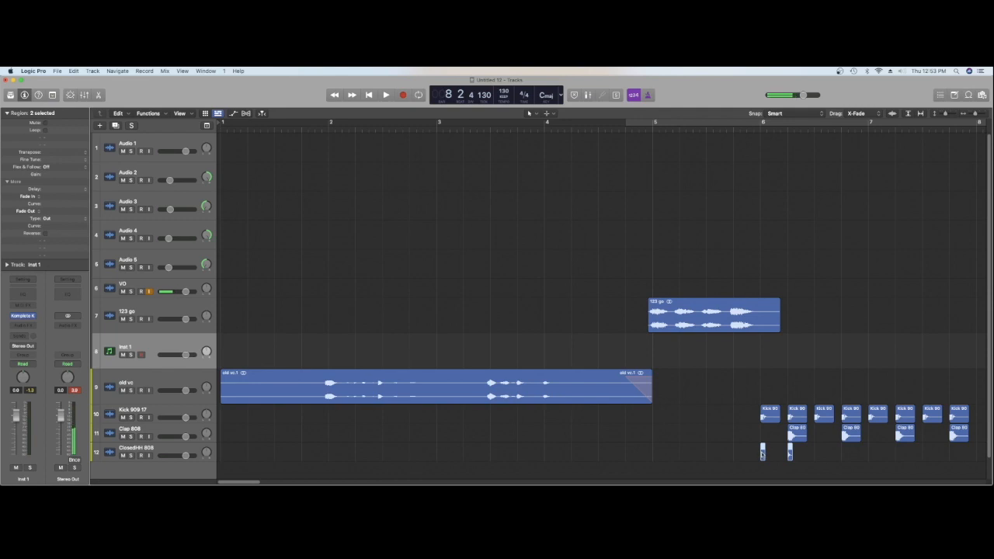
drag(773, 454, 843, 458)
drag(762, 454, 870, 456)
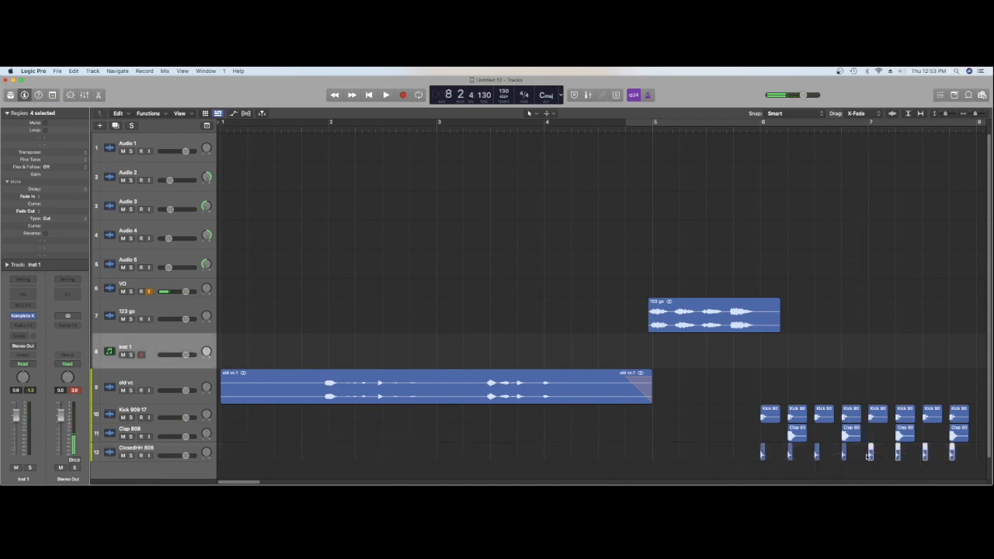
key(space)
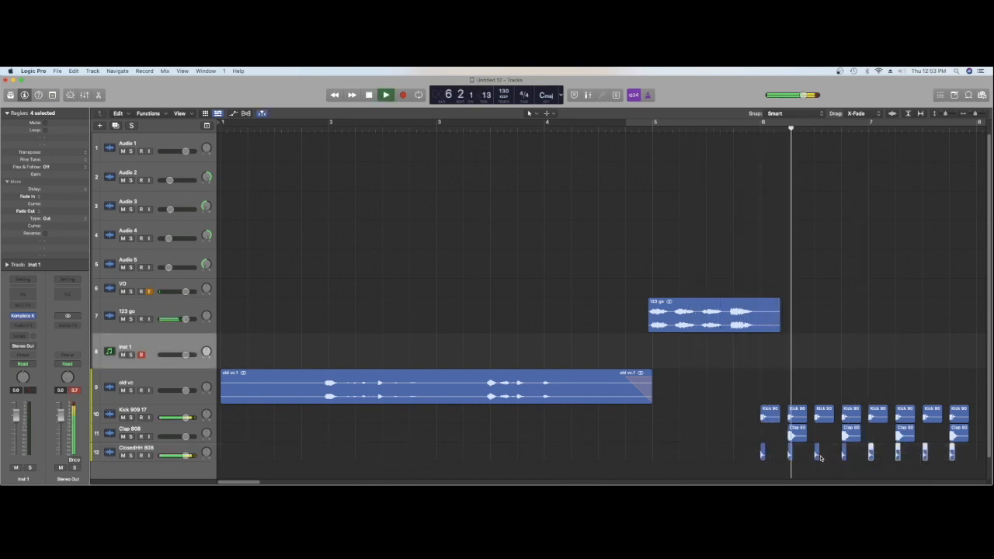
key(space)
Duplicate all the closed hi-hats half a beat later to form an eighth-note pattern in bars 6 and 7, and audition it
drag(732, 451, 942, 465)
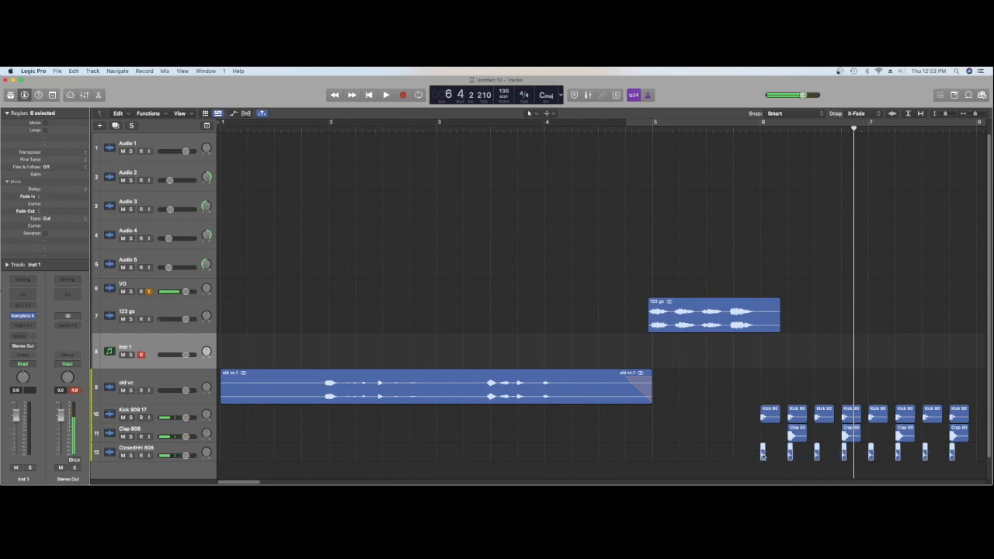
drag(764, 456, 776, 457)
key(space)
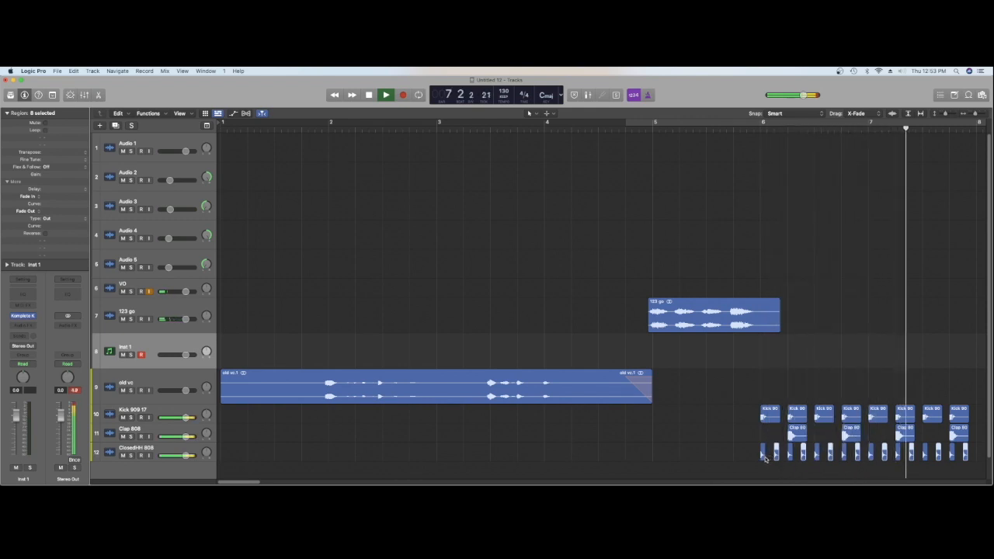
key(space)
key(space)
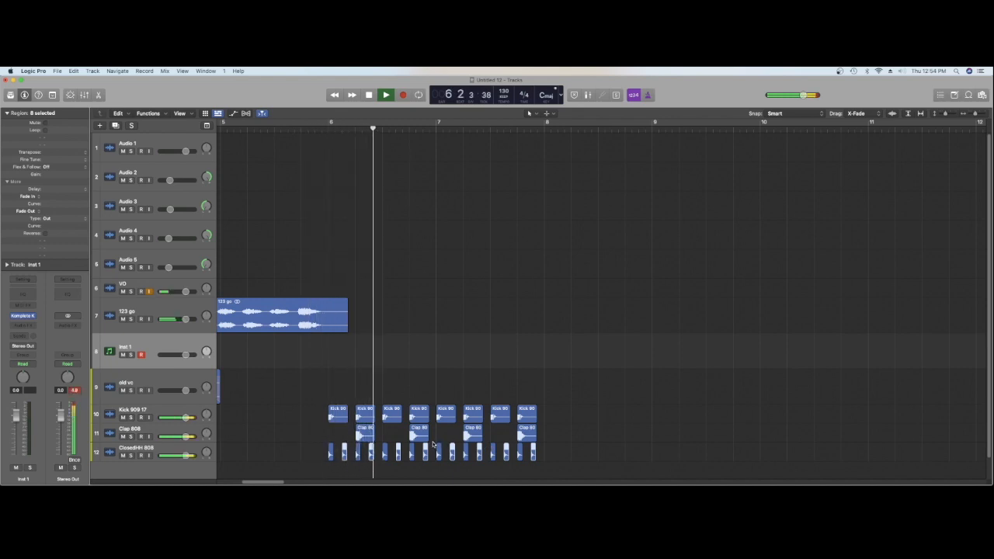
key(space)
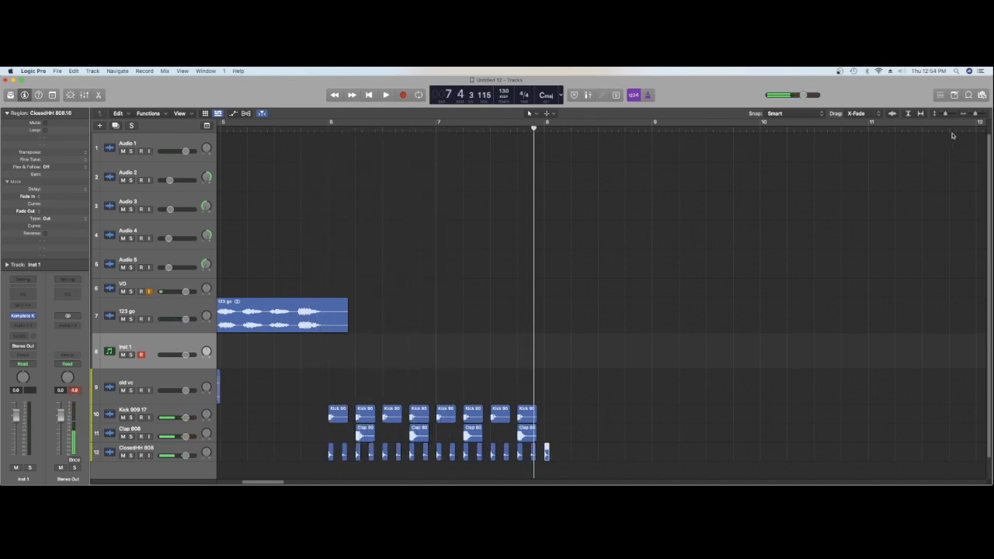
Build a roll of shortened closed hi-hats leading into bar 8, with alternate hits at lower gain, and audition it
drag(976, 114, 979, 114)
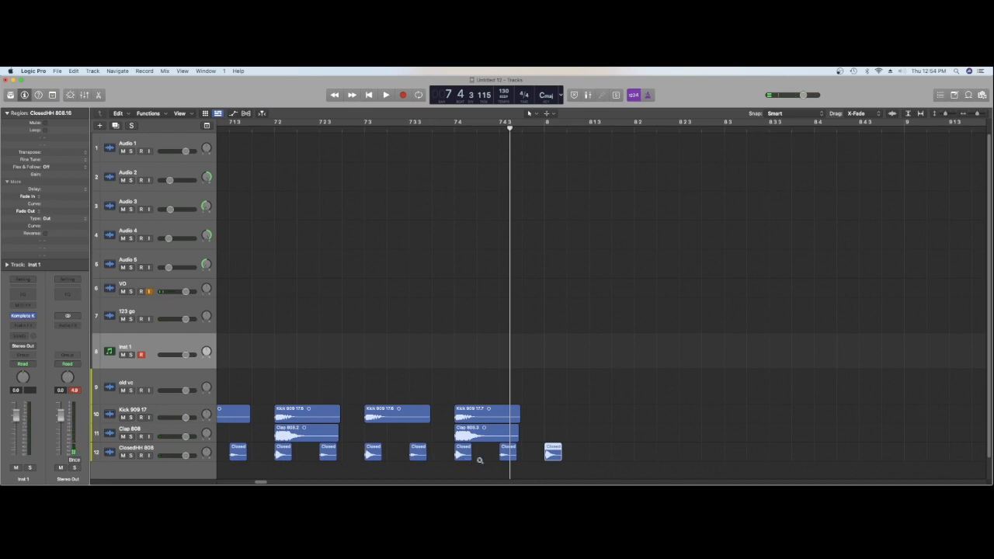
mouse_move(505, 458)
mouse_down()
mouse_move(534, 456)
mouse_move(528, 467)
mouse_move(503, 459)
mouse_move(514, 456)
mouse_up()
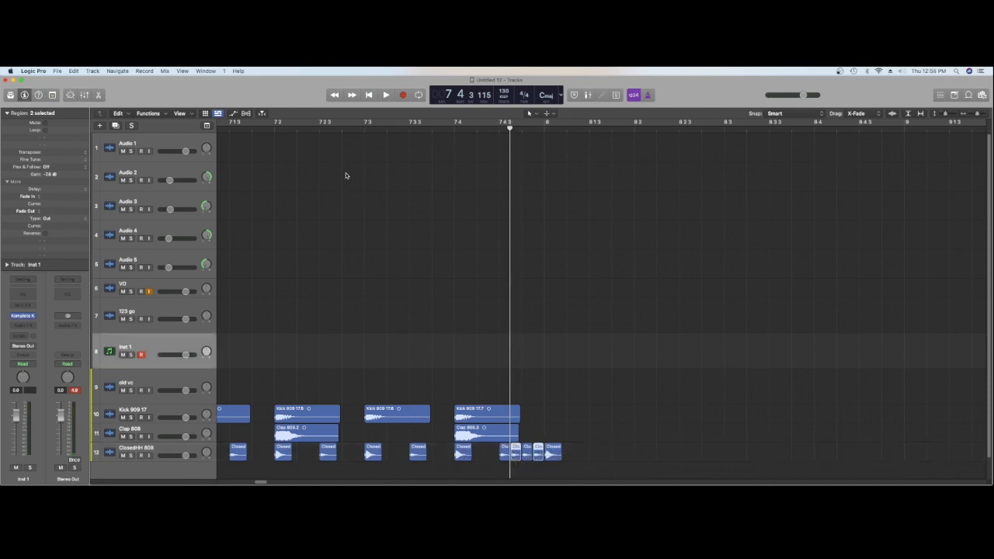
click(356, 132)
key(space)
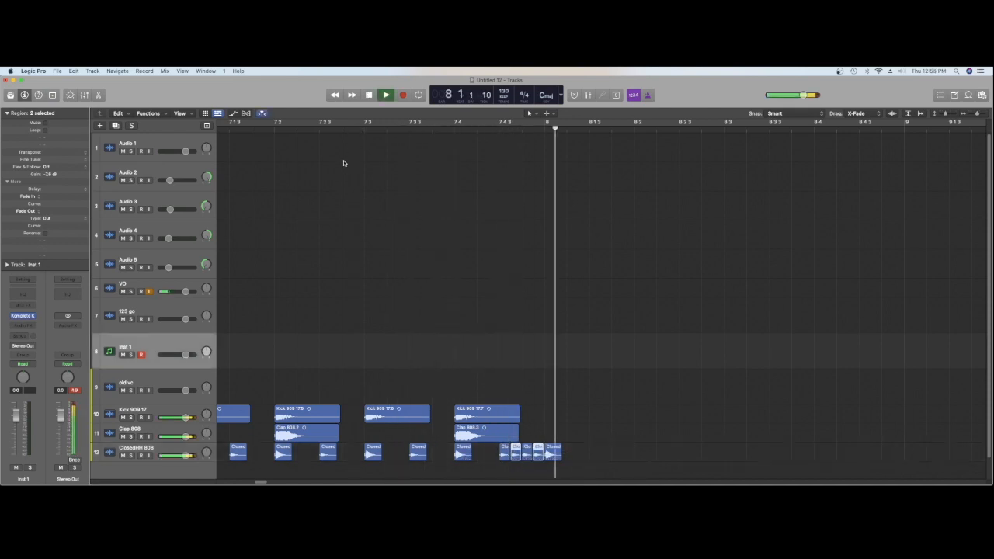
key(space)
Copy the kick and clap pattern and the closed hi-hats, without the roll, from bars 6 and 7 into bars 8 and 9, and audition them
key(super+Left)
key(super+Left)
drag(317, 390, 618, 431)
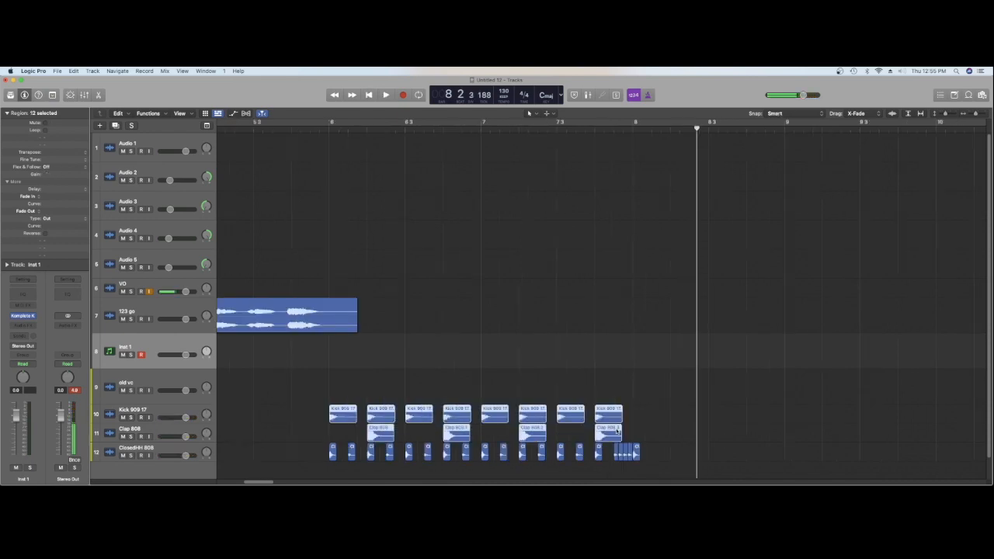
drag(345, 420, 649, 423)
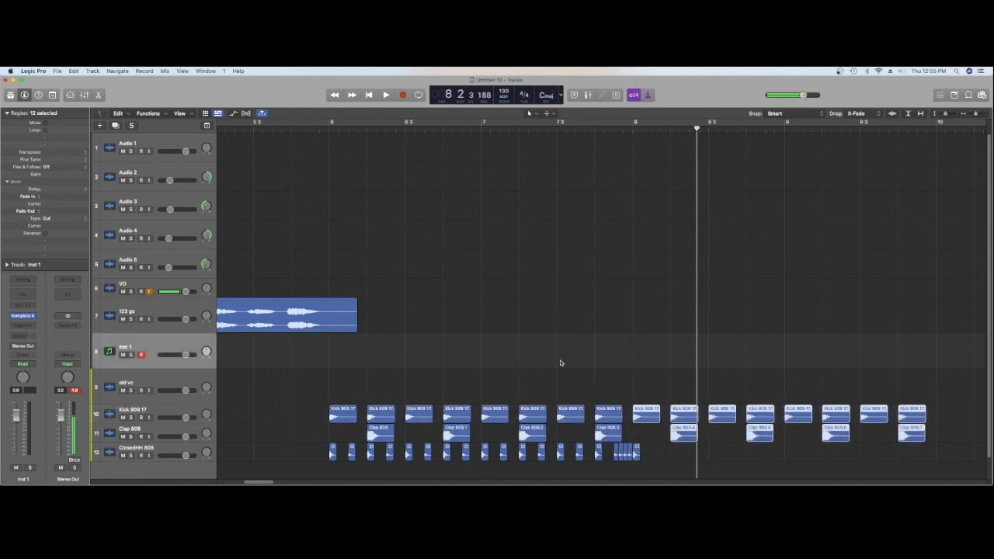
drag(313, 455, 587, 465)
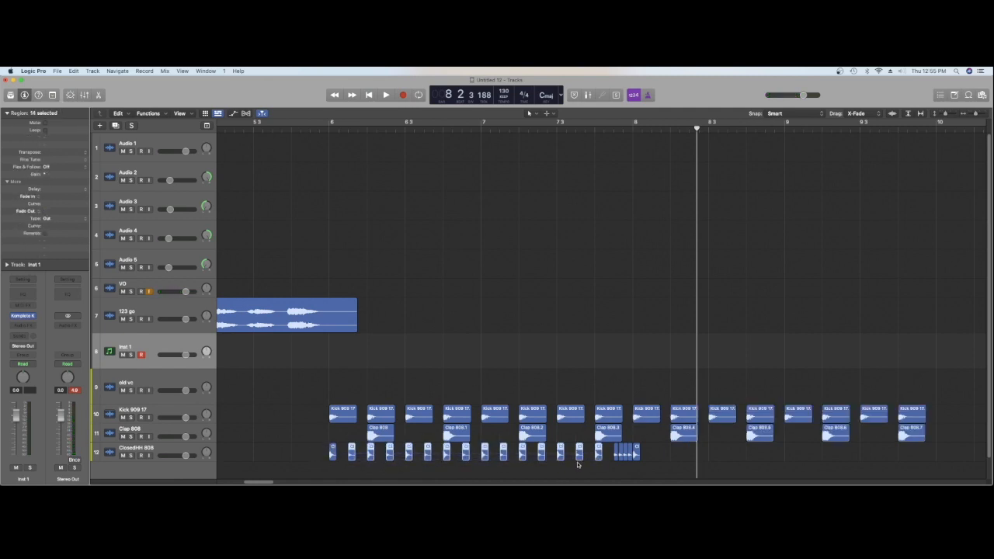
drag(351, 457, 655, 458)
key(space)
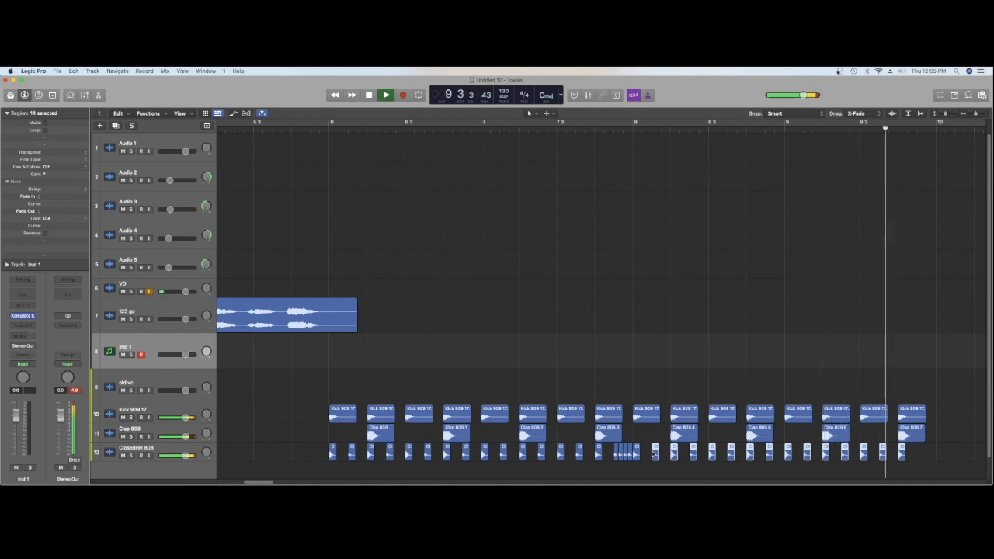
key(space)
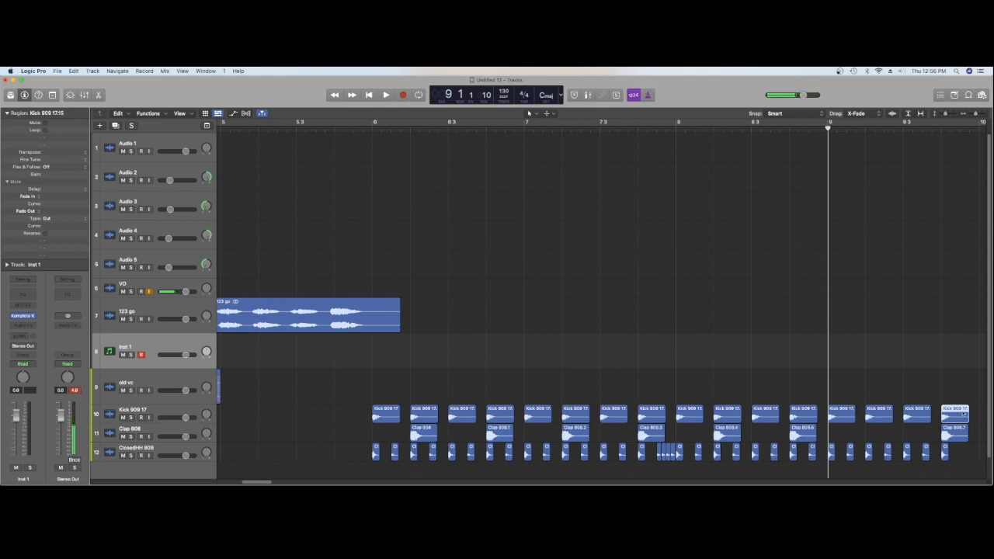
Delete the last kick in bar 9, replace the final clap with four short Clap 808 hits up to bar 10, and audition the ending
key(Delete)
mouse_move(967, 437)
mouse_down()
mouse_move(946, 436)
mouse_move(967, 439)
mouse_up()
click(921, 125)
key(space)
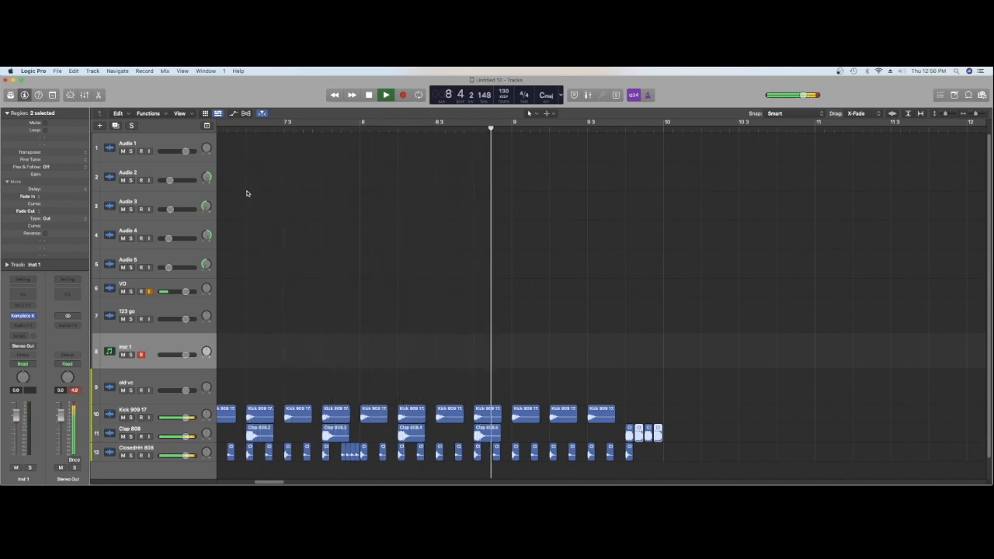
key(space)
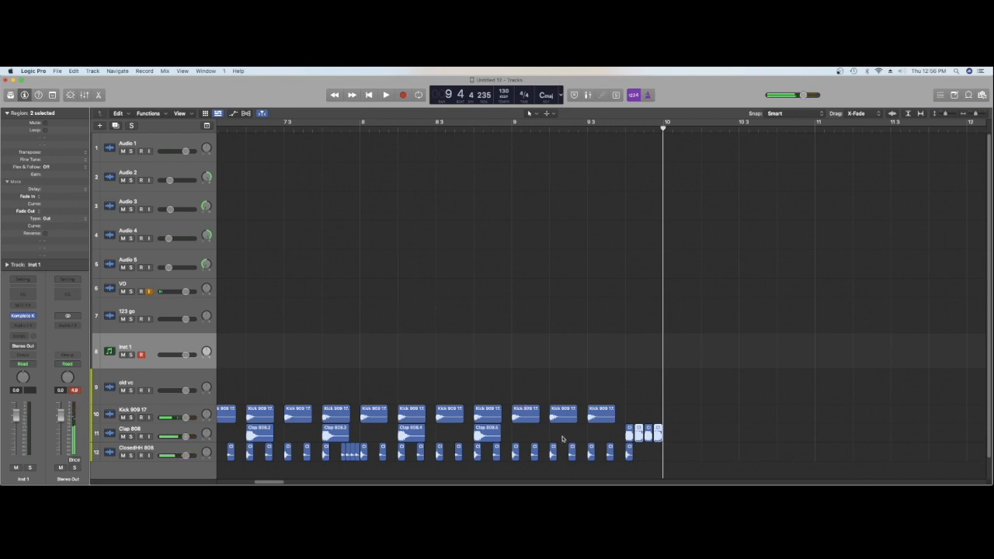
Adjust the transposition of the closed hi-hats on beats 2 and 3 of bar 9, setting the beat 3 pair to -12, and audition them
click(552, 452)
shift+click(572, 453)
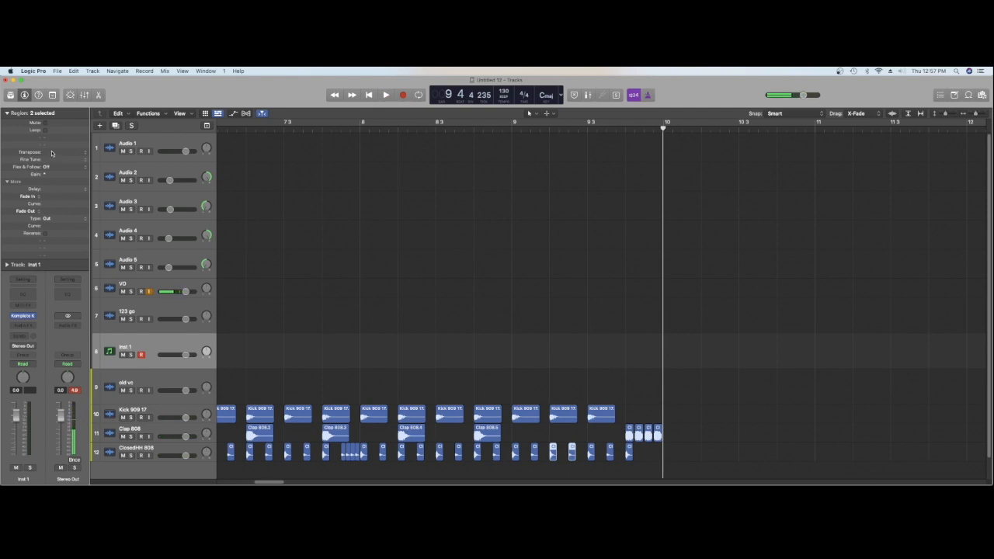
drag(52, 153, 52, 157)
drag(51, 162, 51, 160)
drag(620, 454, 587, 460)
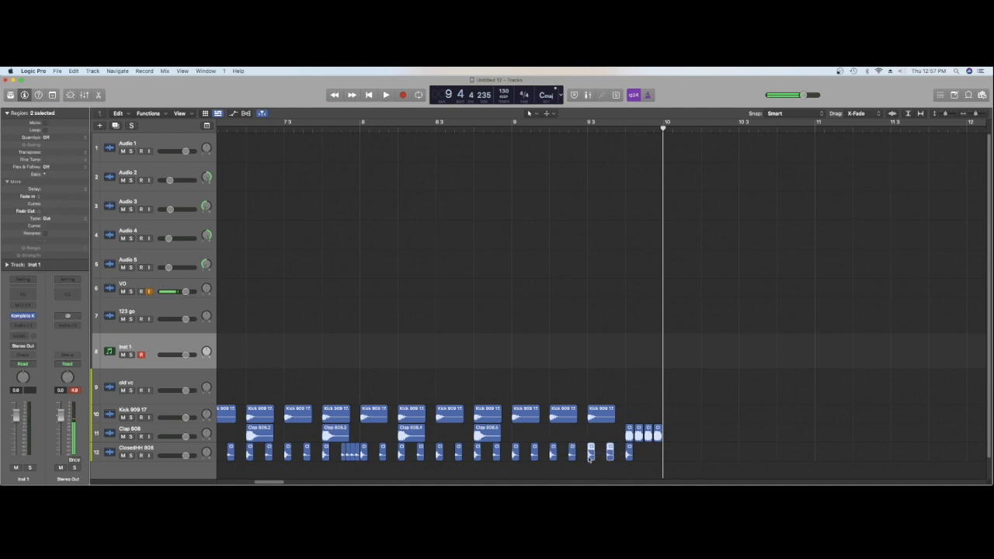
drag(57, 153, 57, 162)
click(286, 125)
key(space)
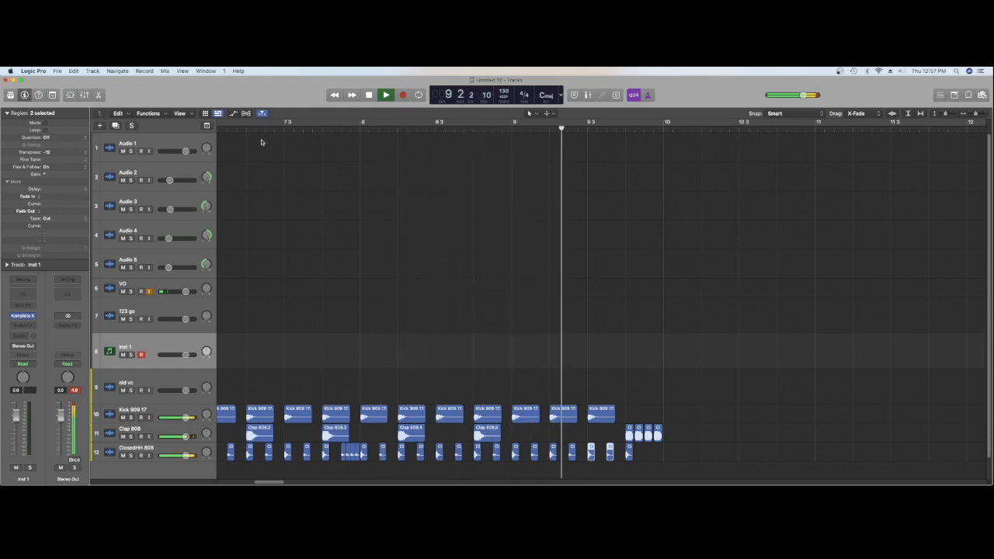
key(space)
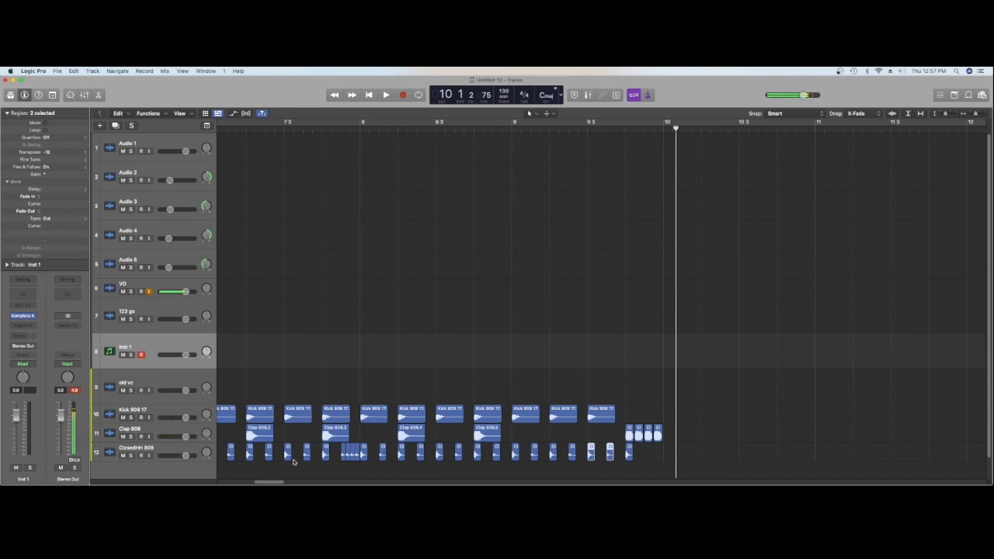
Load the Massive bass preset Apologize This in Komplete Kontrol and record a bass part on Inst 1 over the drums from bar 6
drag(282, 482, 271, 484)
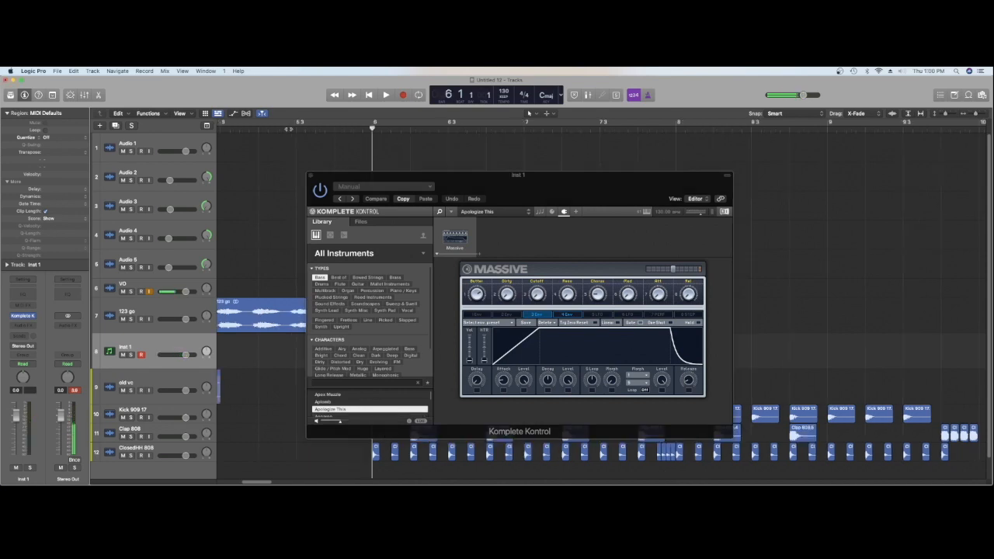
key(r)
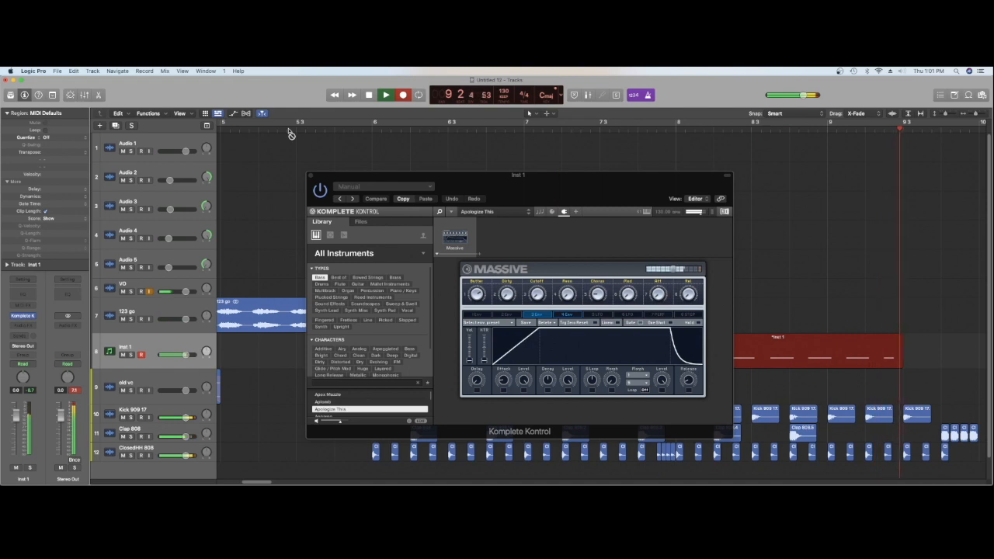
key(space)
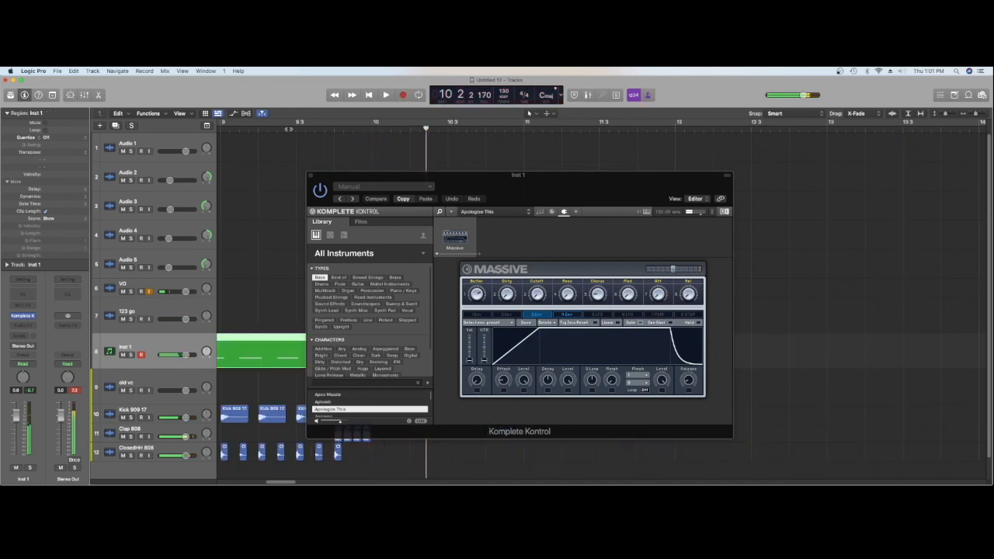
Close the instrument window, open the Inst 1 bass region in the Piano Roll, quantize all 16 notes to 1/16, and play it
click(311, 177)
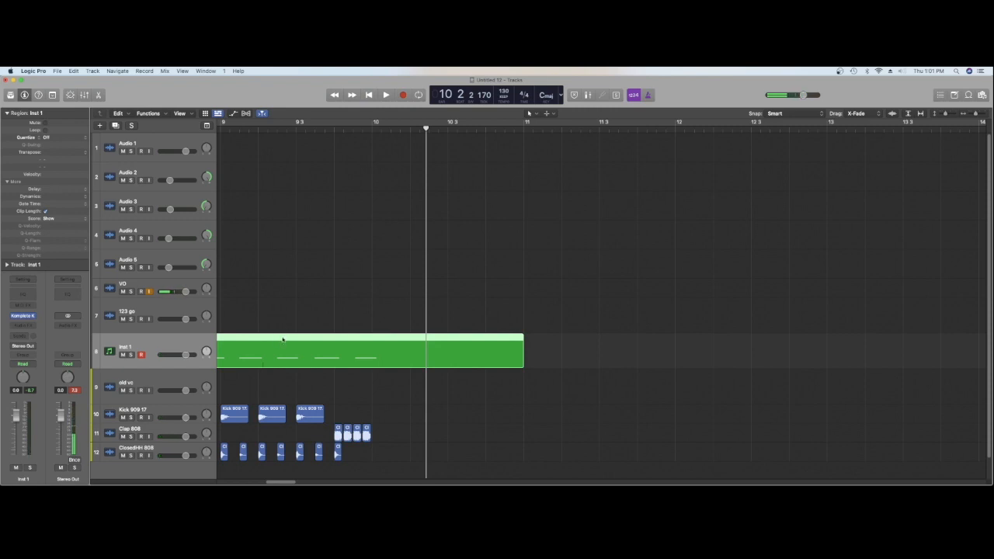
double_click(282, 340)
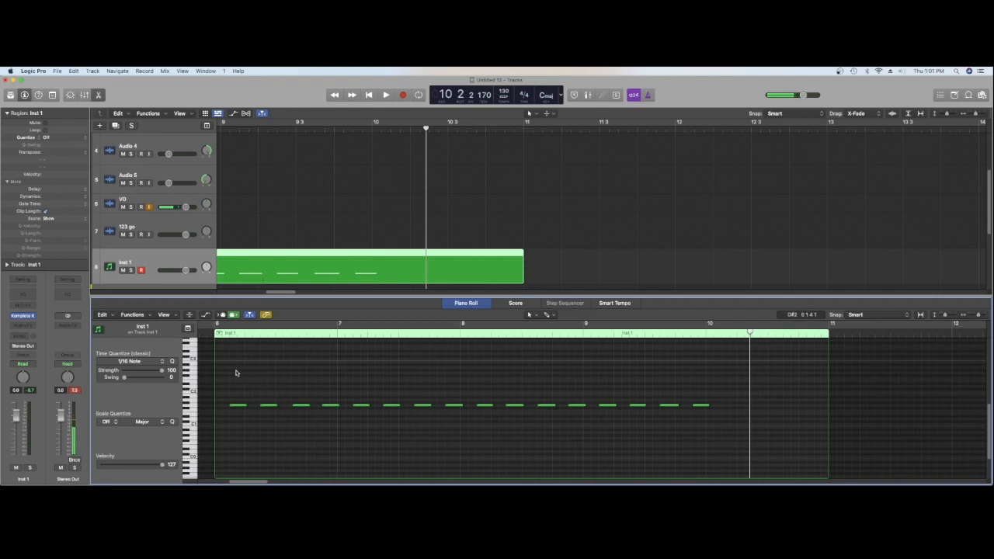
drag(230, 371, 705, 424)
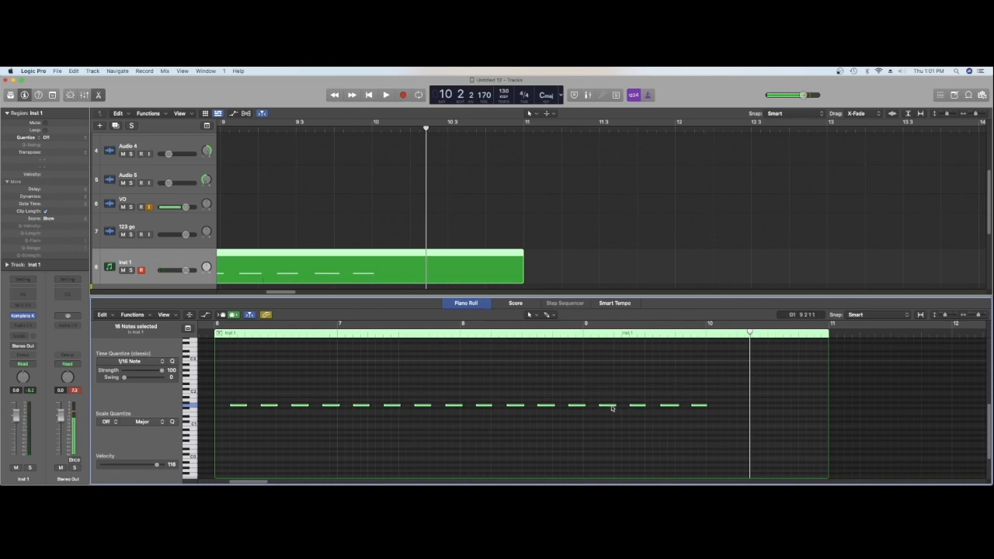
mouse_move(612, 408)
key(shift+space)
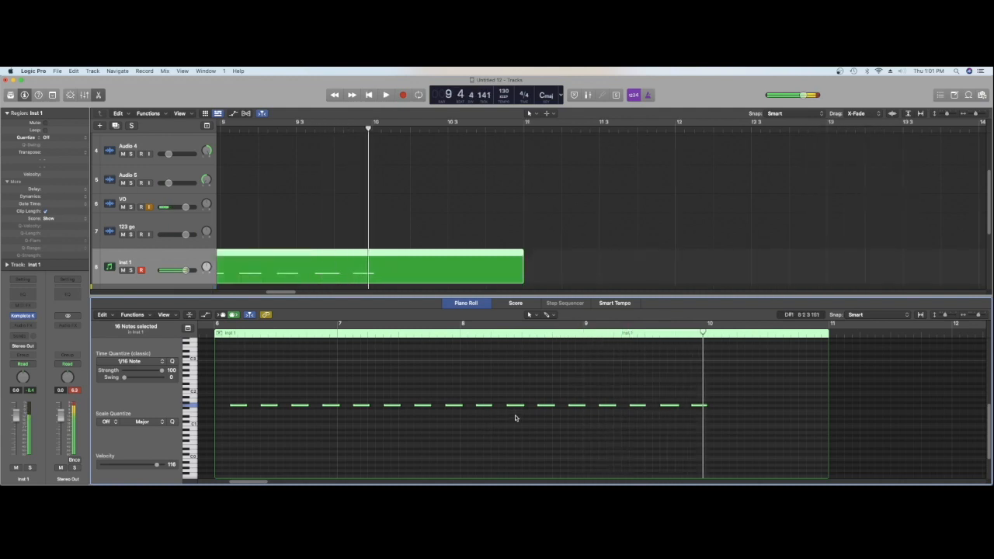
Repitch the last three bass notes, lowering the first and last to D1 and raising the middle one, realign the last note, and audition them
drag(694, 387, 695, 420)
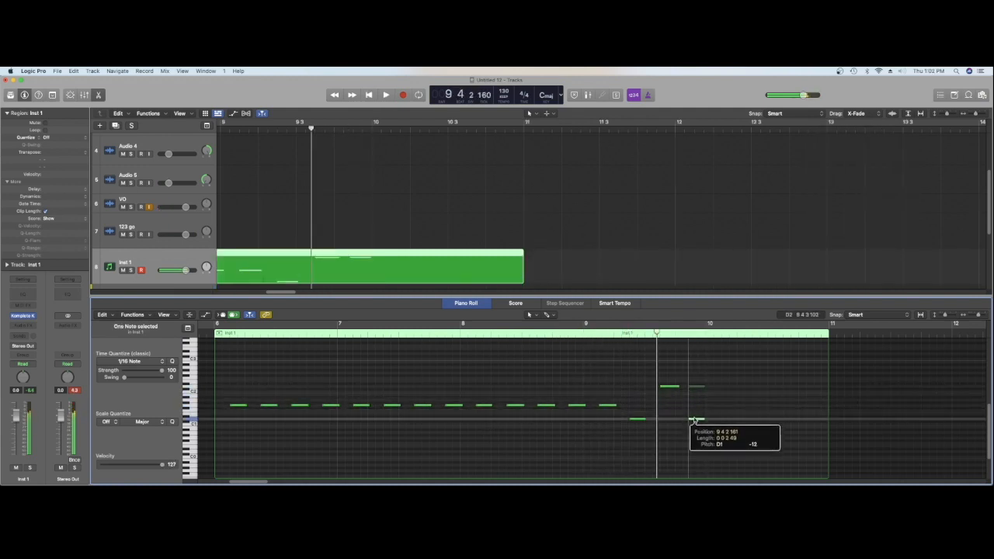
key(space)
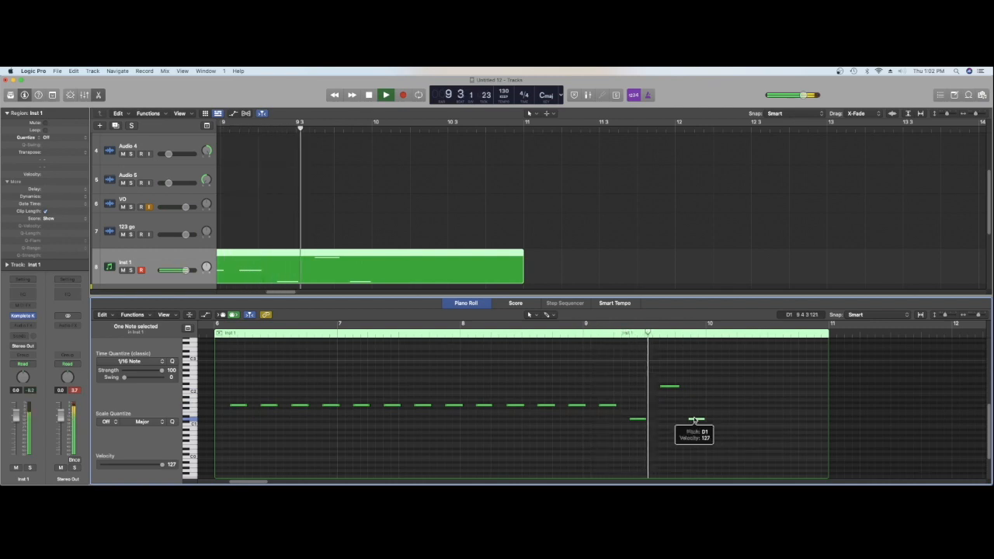
key(space)
key(space)
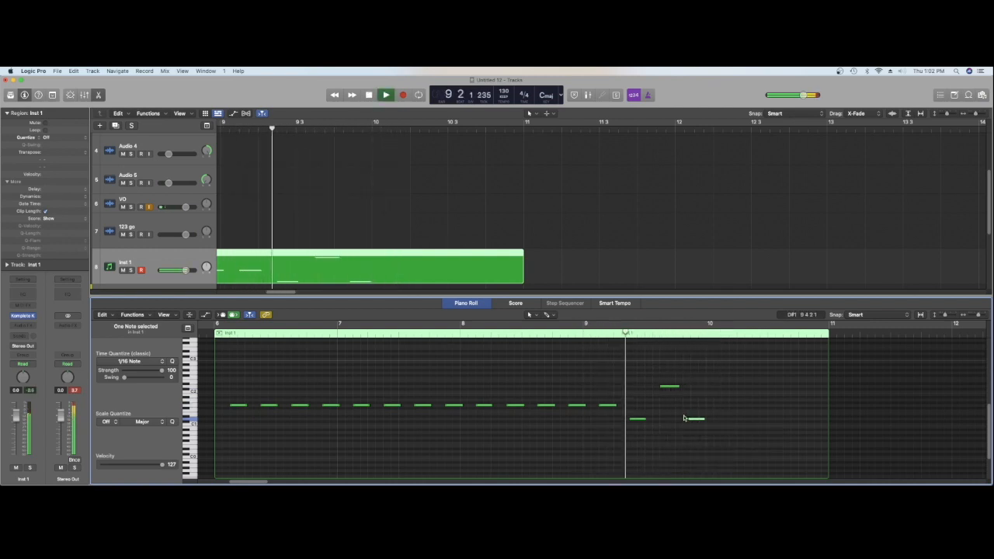
key(space)
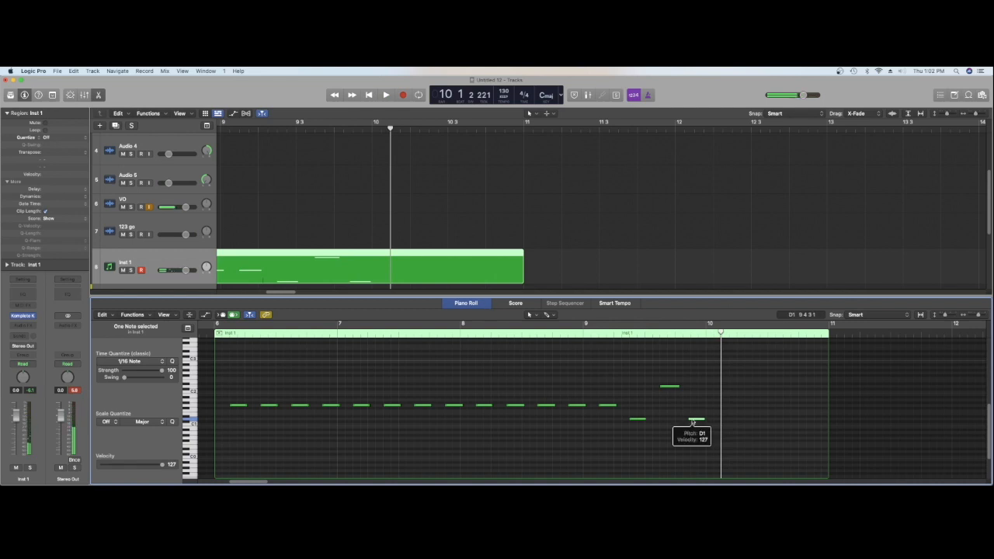
key(space)
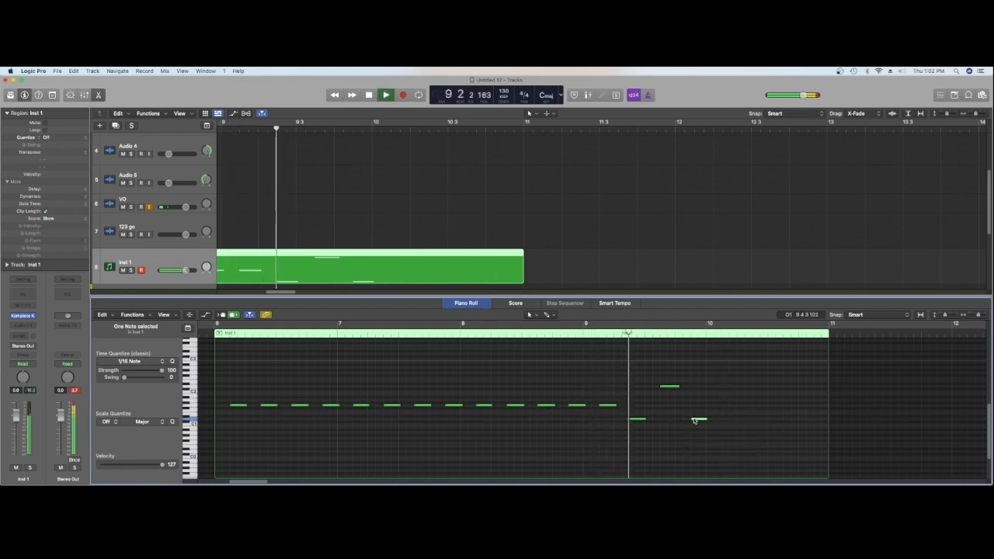
key(space)
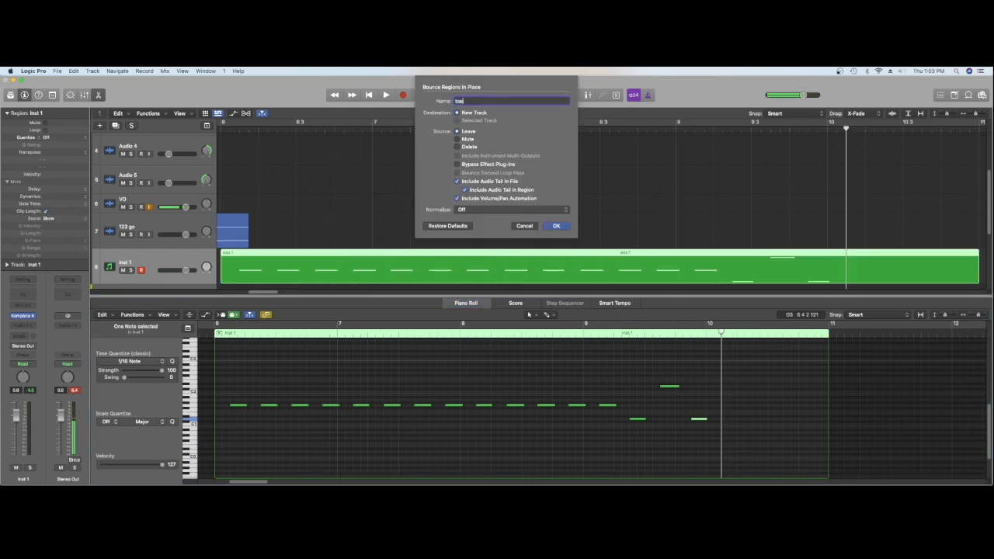
Bounce the Inst 1 region in place to a new track named bass and delete the original MIDI region
key(Return)
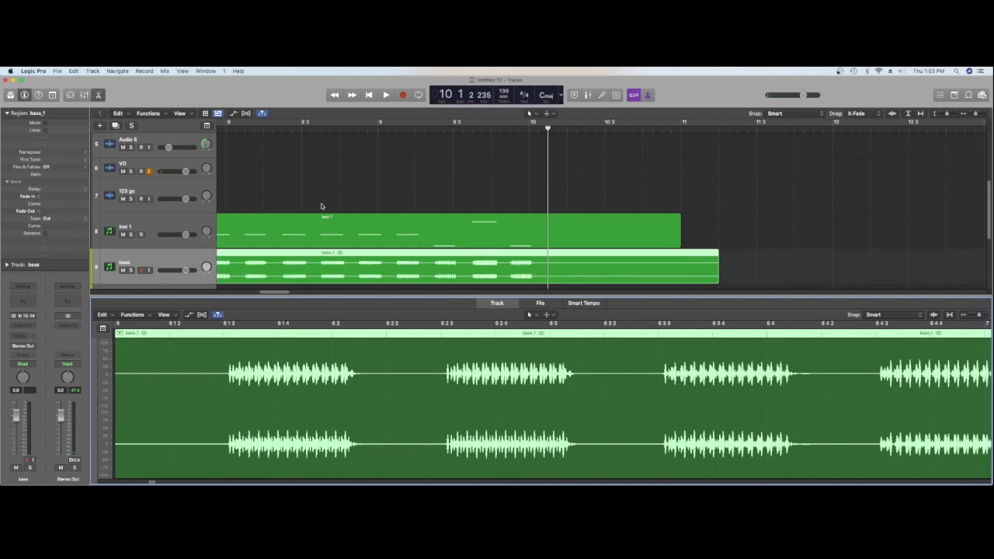
click(309, 224)
key(Delete)
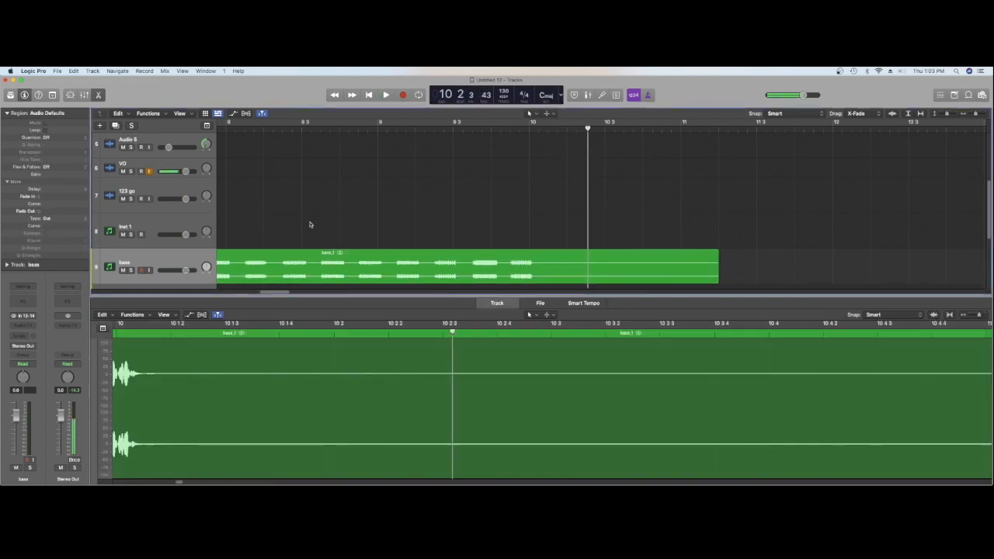
Play the whole arrangement from bar 1, with the editor closed and the full timeline in view
key(Return)
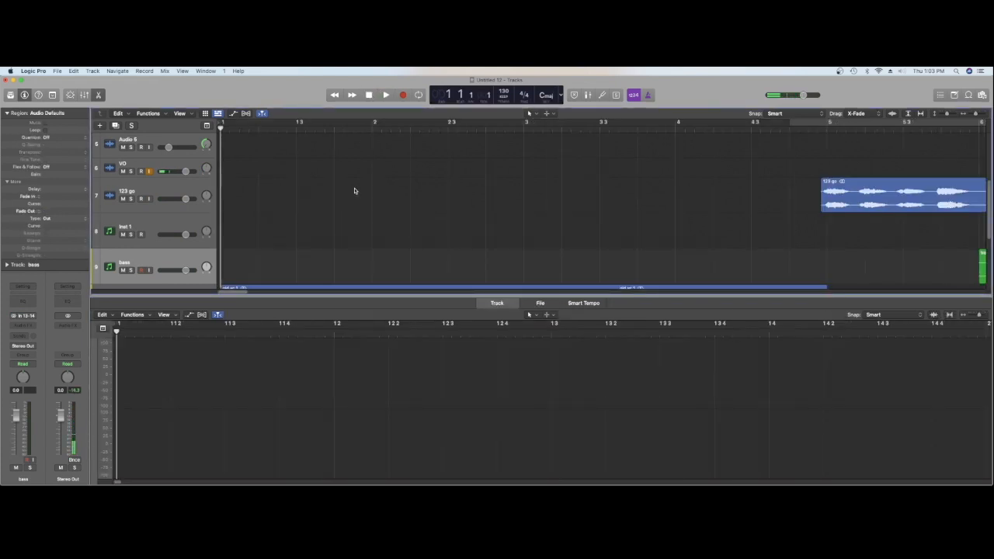
key(space)
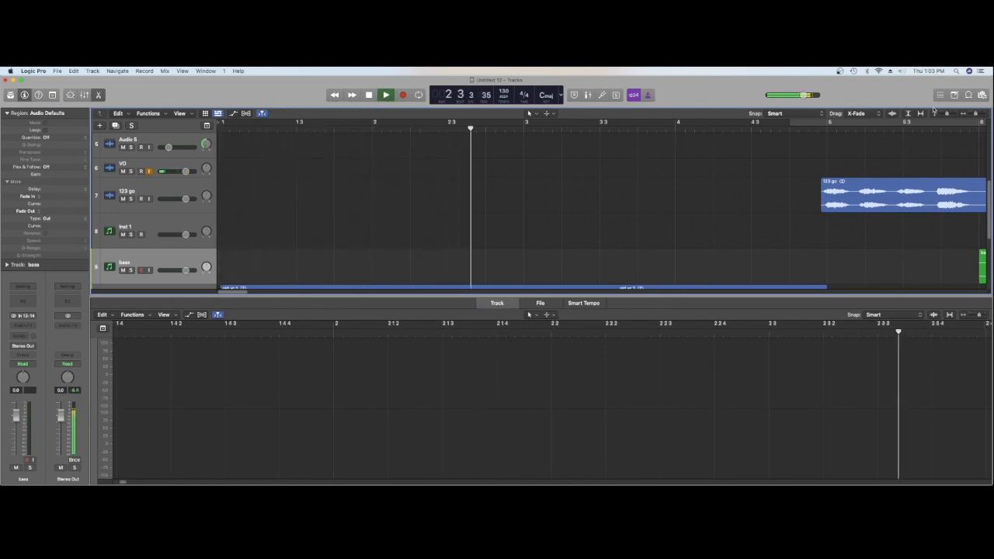
drag(976, 115, 973, 115)
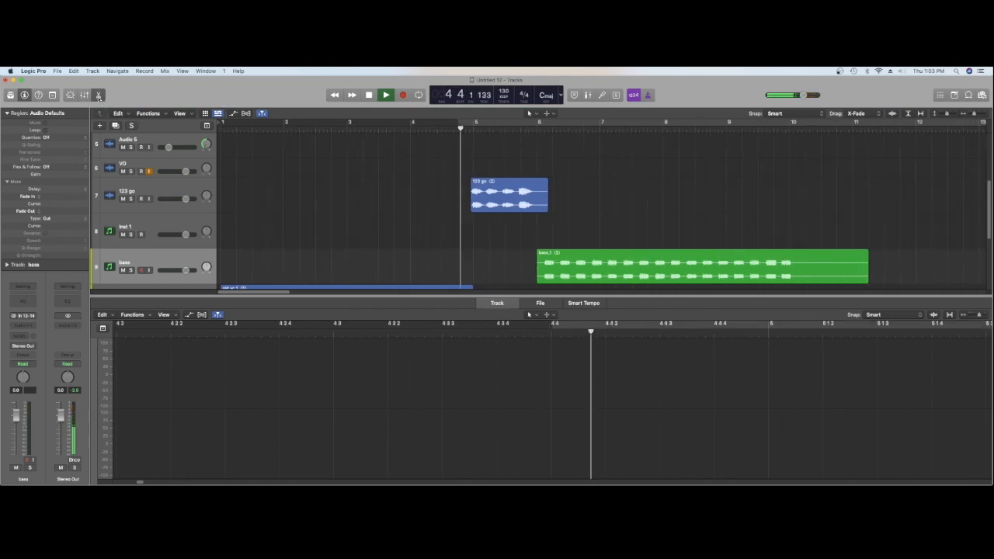
click(98, 94)
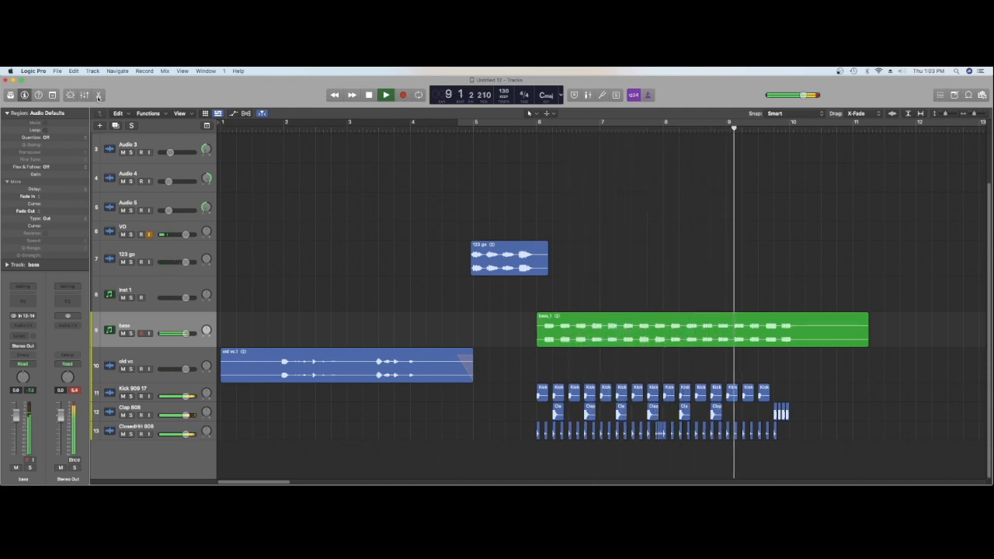
key(space)
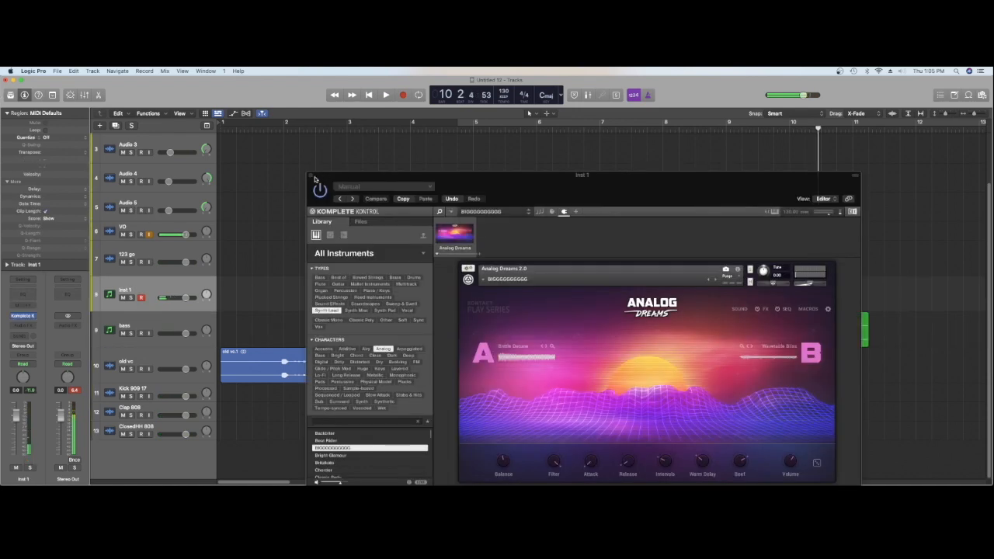
Close Komplete Kontrol on Inst 1 and repeatedly audition the "123 go" vocal leading into the drums and bass from just before bar 5
click(311, 177)
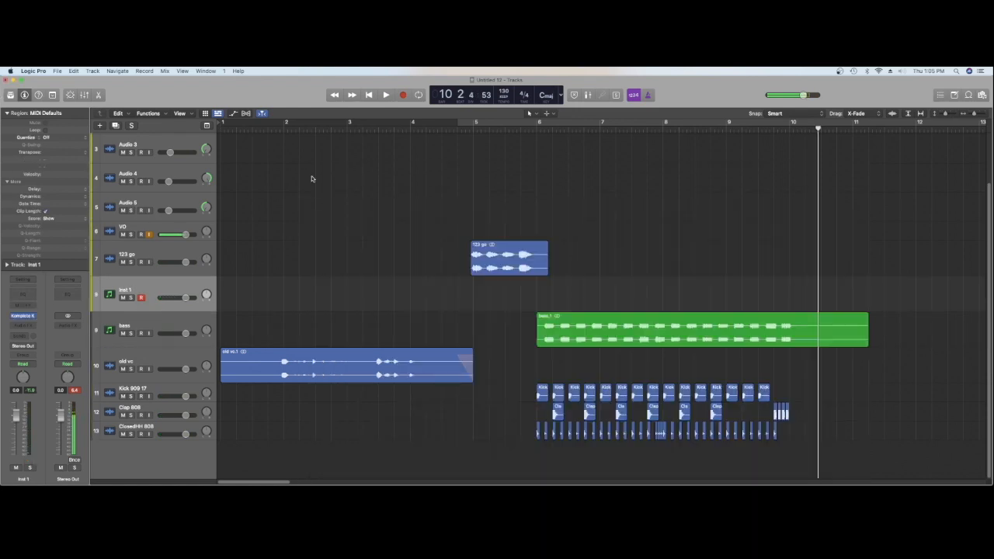
key(space)
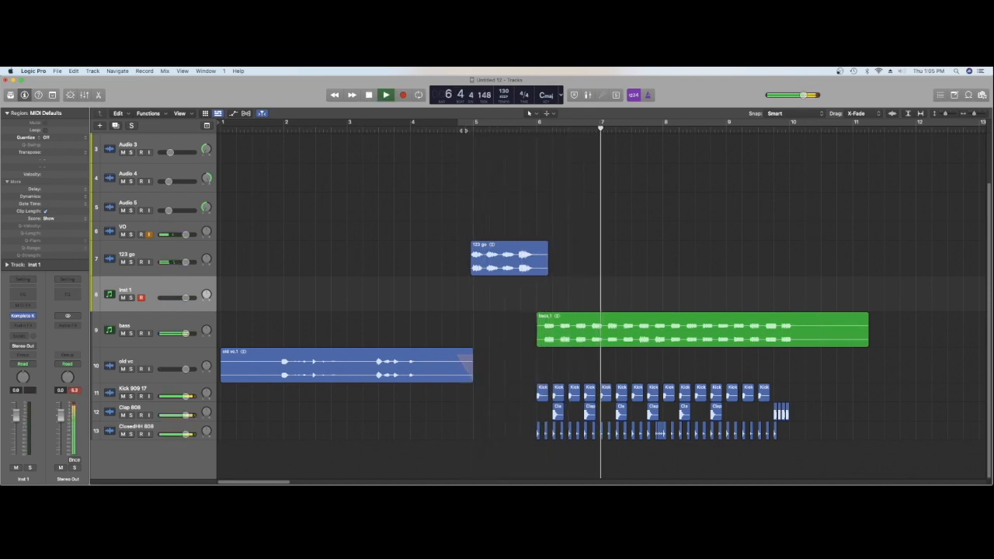
key(space)
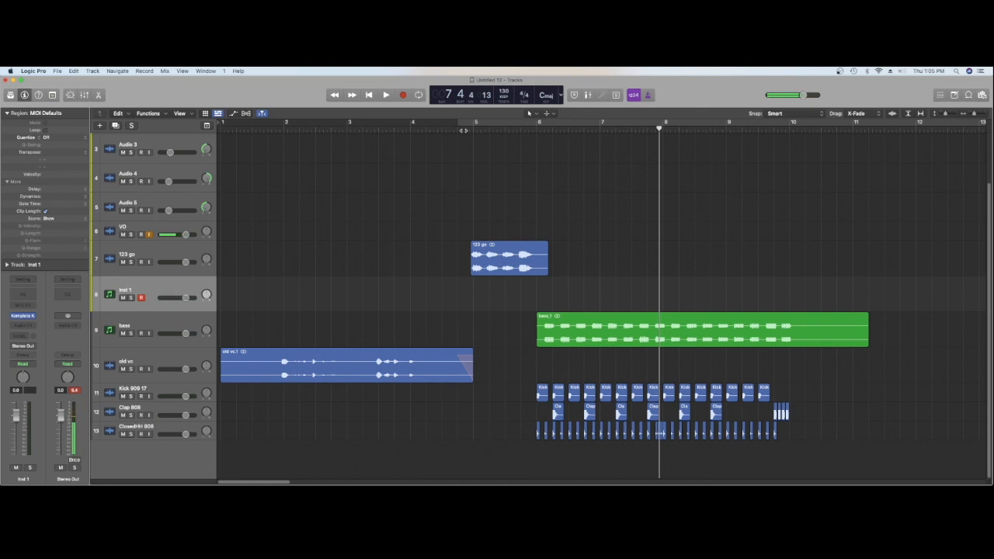
click(463, 127)
key(space)
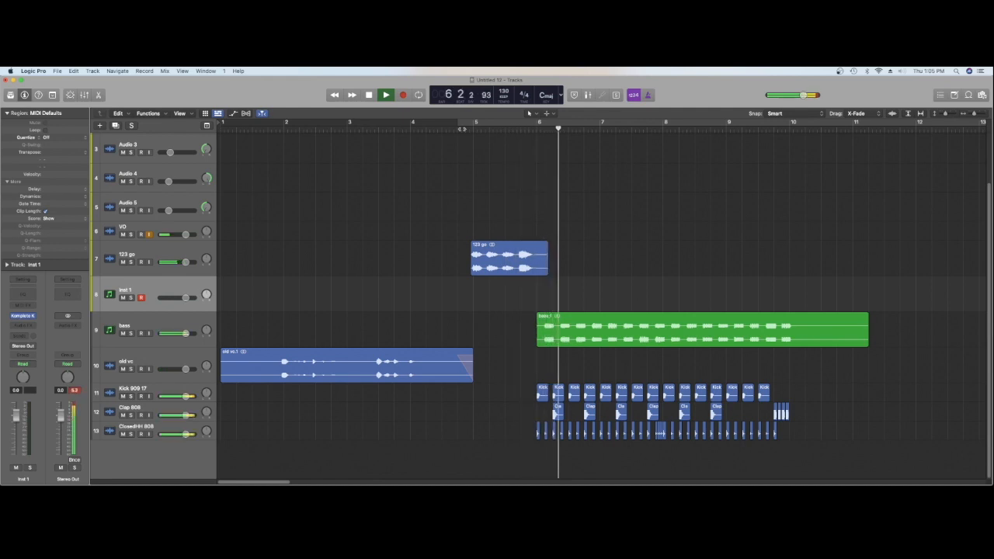
key(space)
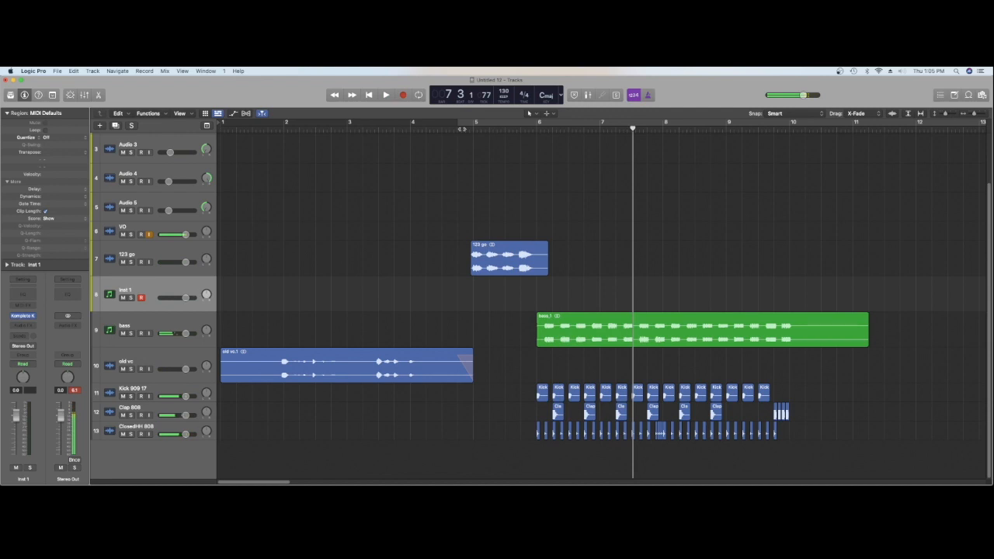
key(space)
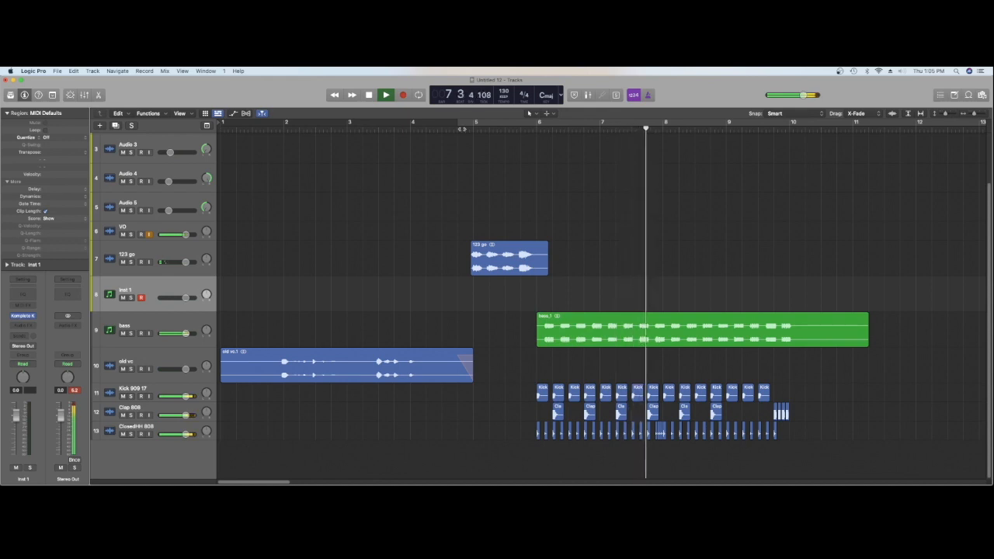
key(space)
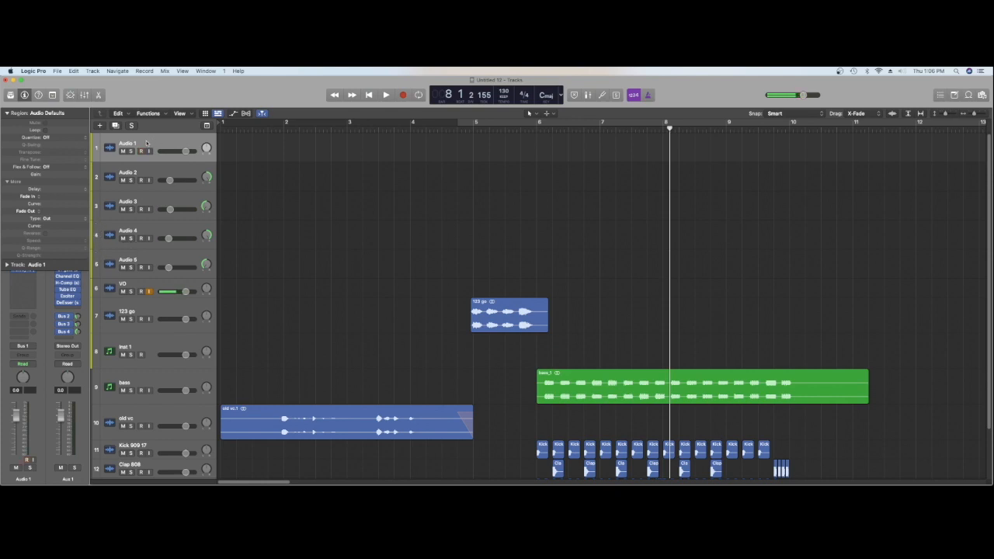
Arm Audio 1 and record a vocal take over the drums and bass, starting in the second half of bar 5
click(518, 129)
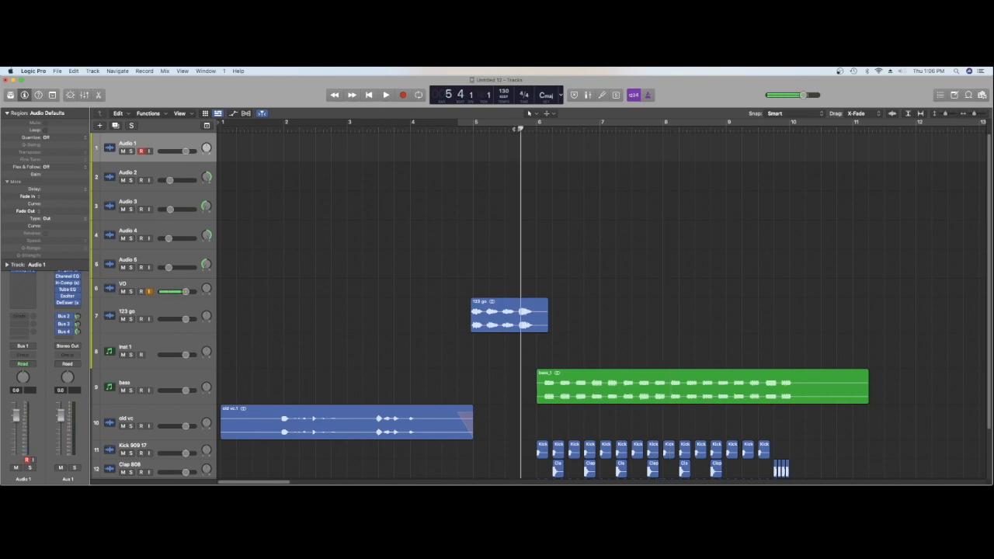
key(r)
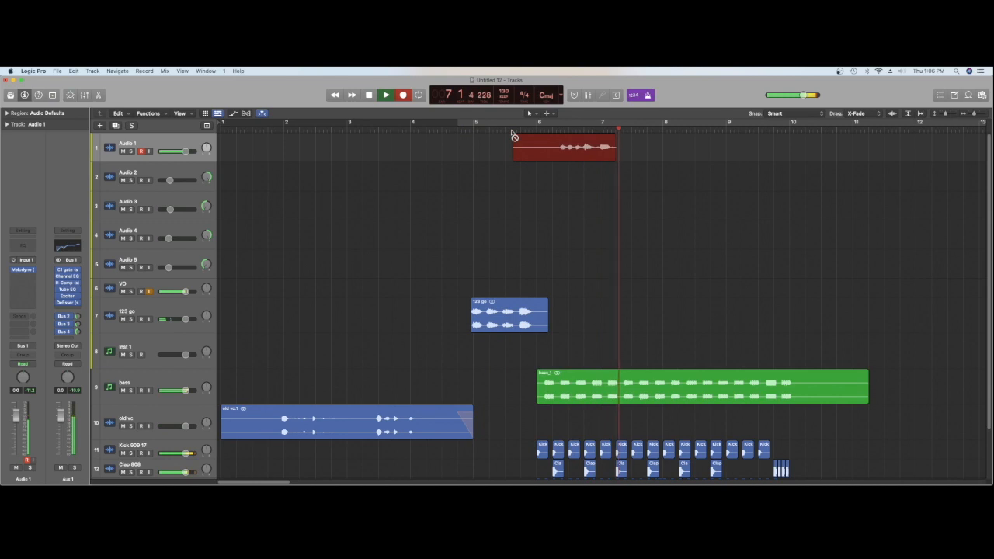
key(space)
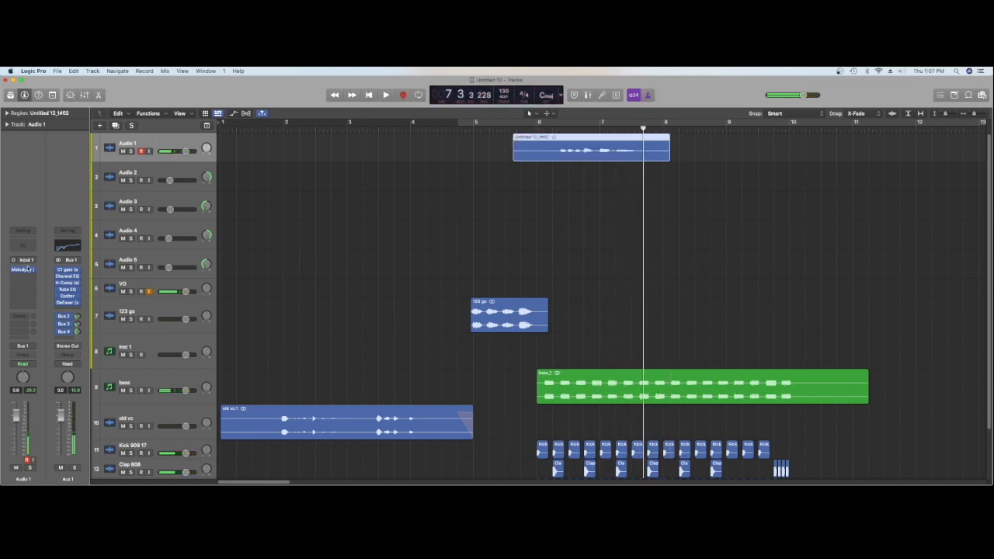
Open Melodyne on Audio 1, play through the section, and load the new vocal region's notes in its editor
click(53, 248)
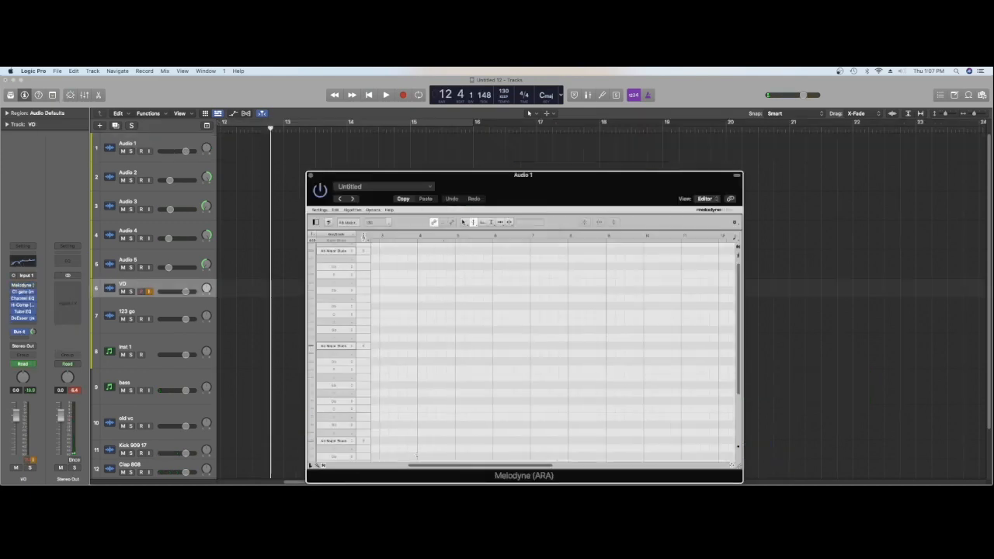
key(space)
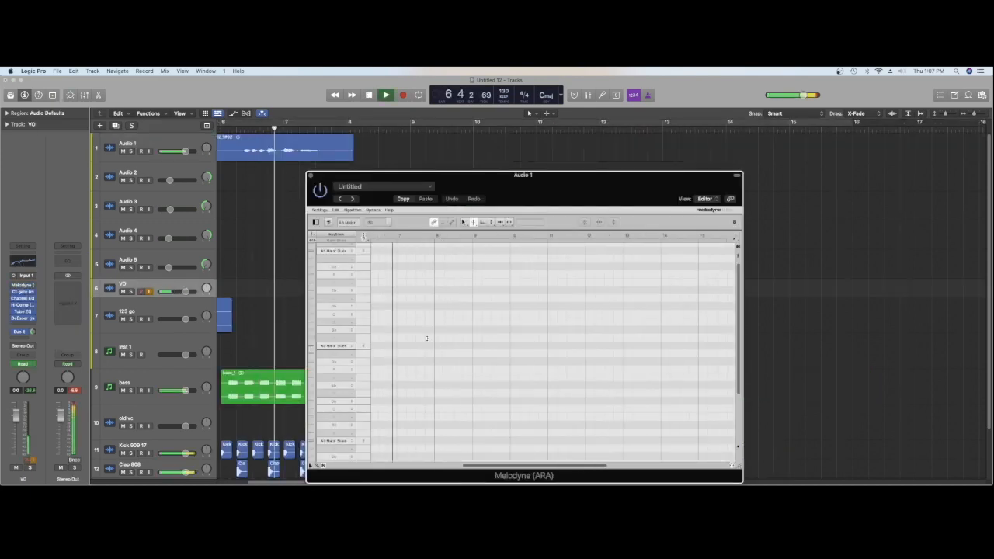
key(space)
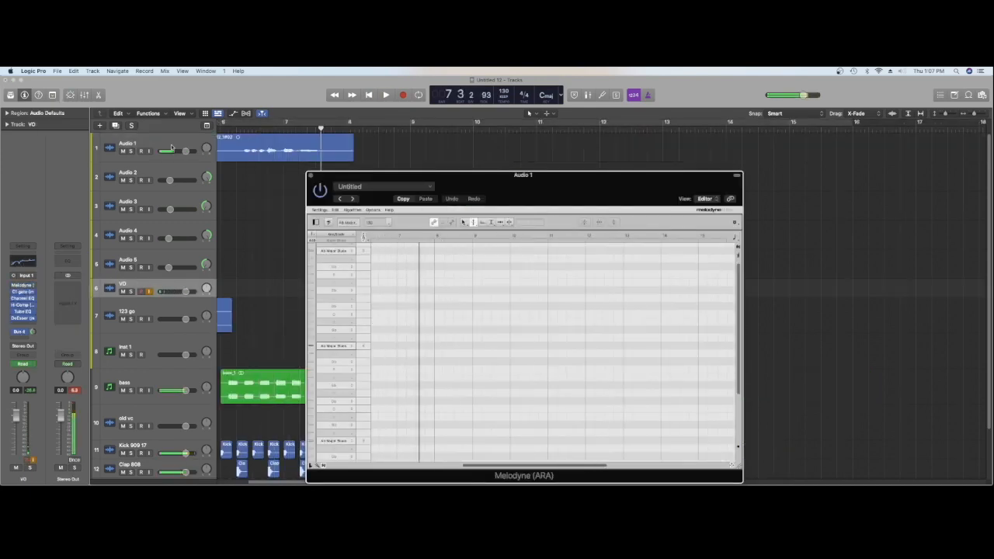
click(171, 147)
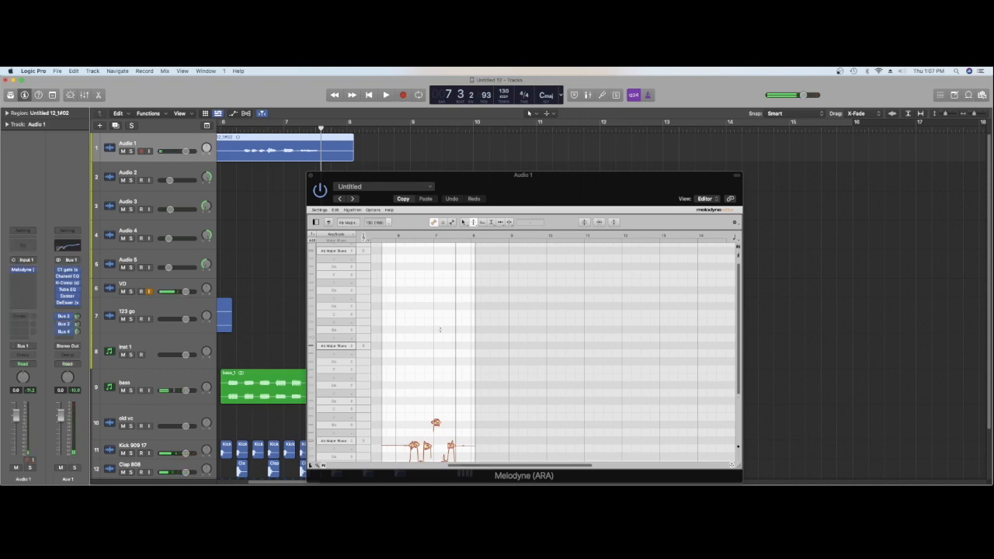
click(440, 331)
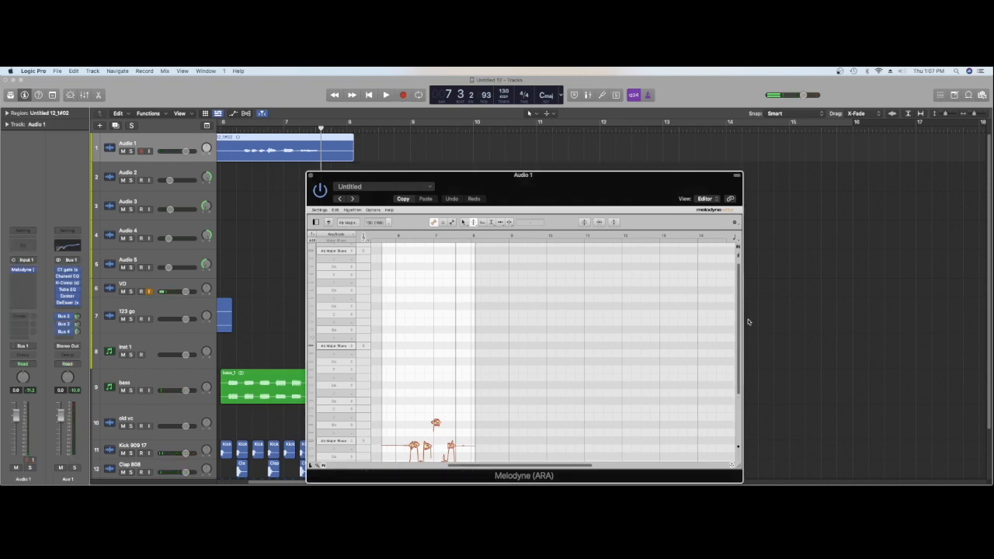
Select all the vocal notes in Melodyne, correct their Pitch Center to 100%, and audition the result
drag(740, 320, 746, 379)
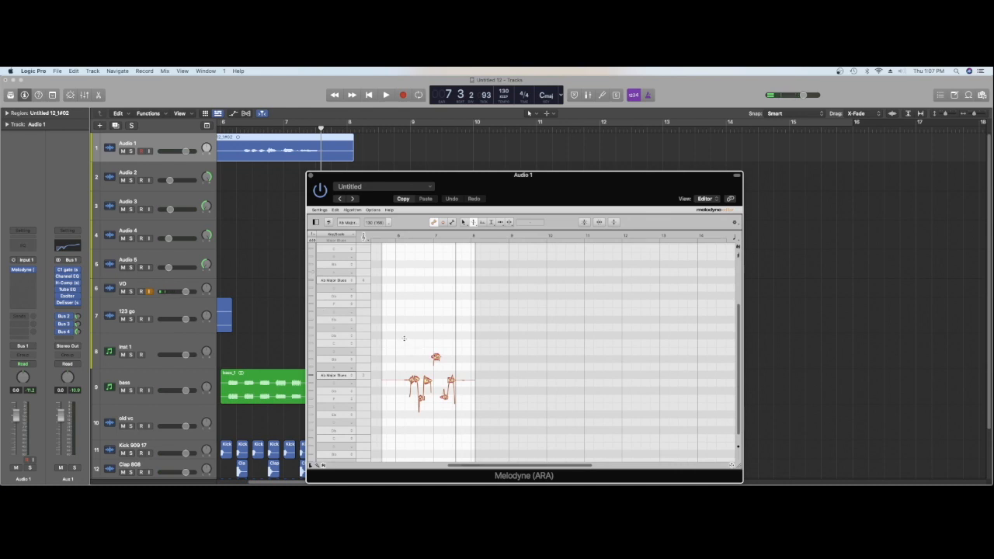
drag(404, 342, 459, 405)
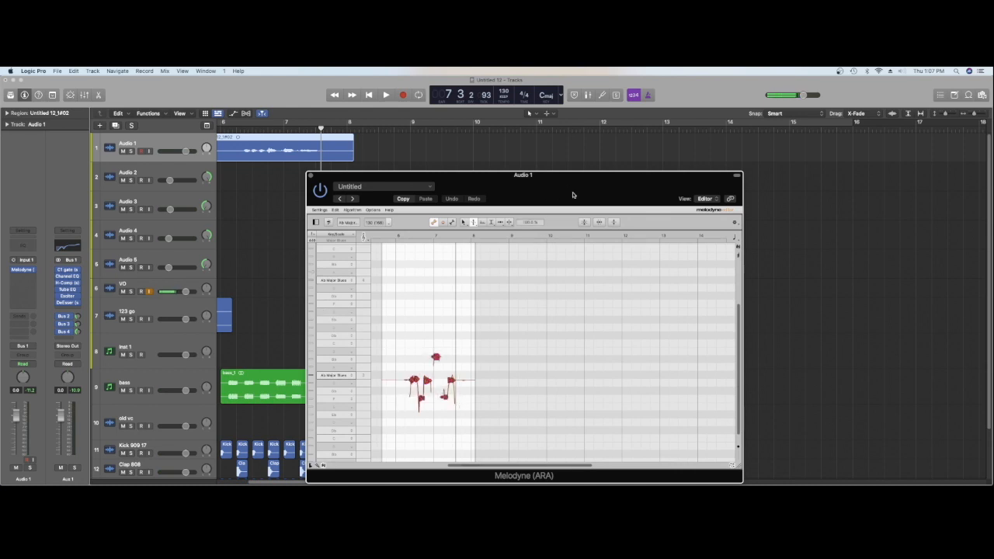
click(583, 223)
drag(571, 215, 576, 216)
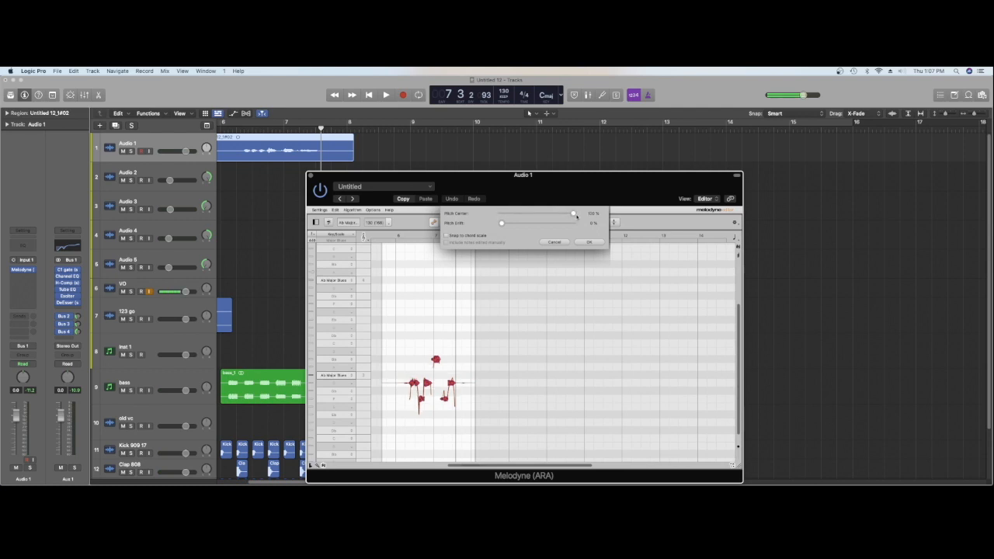
click(588, 241)
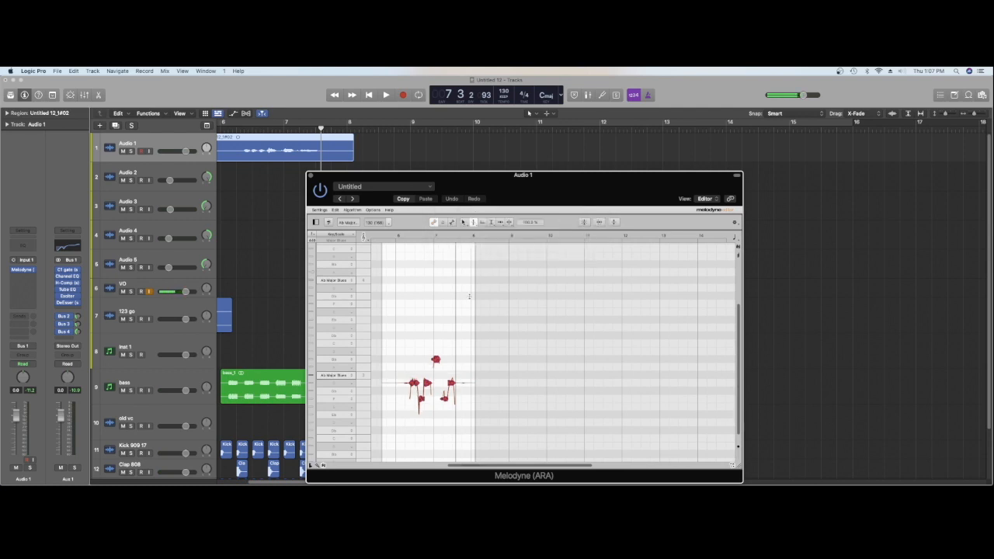
key(space)
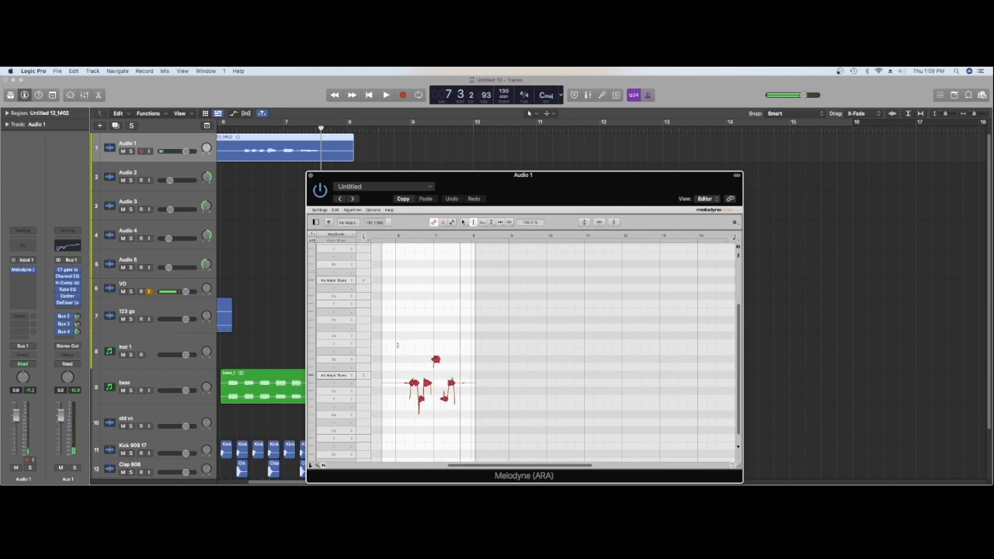
Select all the vocal notes in Melodyne on Audio 1 and adjust them with the Pitch tool
drag(397, 344, 457, 429)
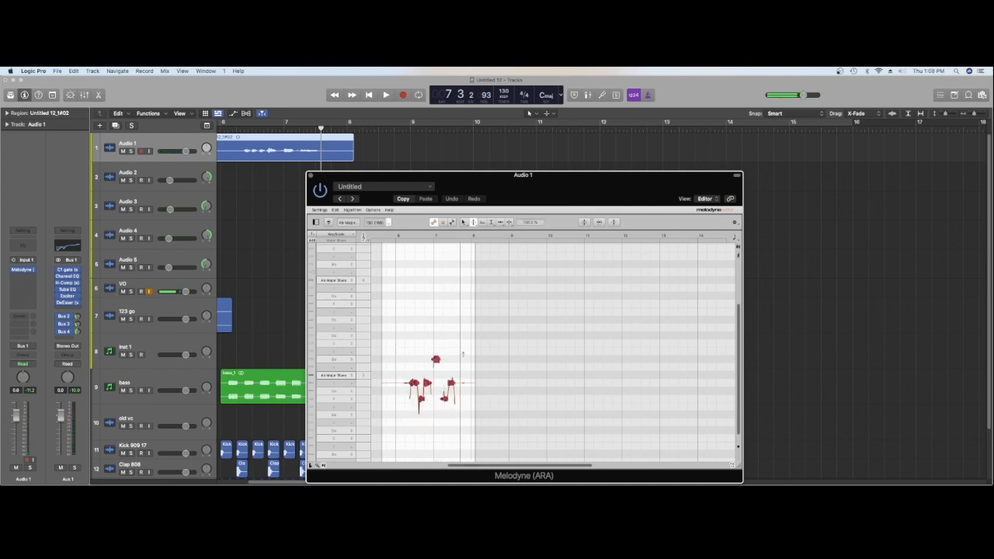
click(472, 223)
drag(426, 384, 427, 393)
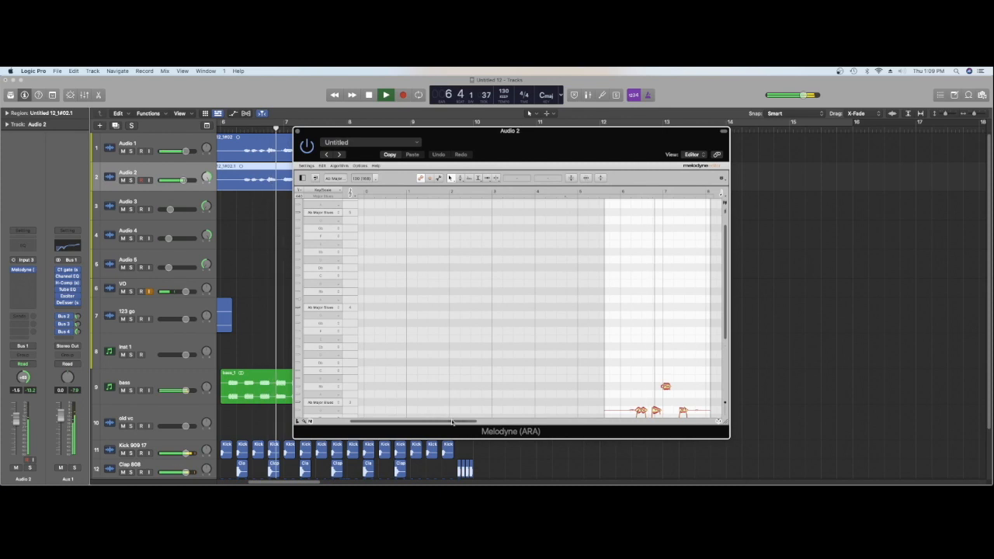
Raise all of Audio 2's copied vocal notes by one octave in Melodyne and audition the result
drag(474, 422, 542, 422)
key(space)
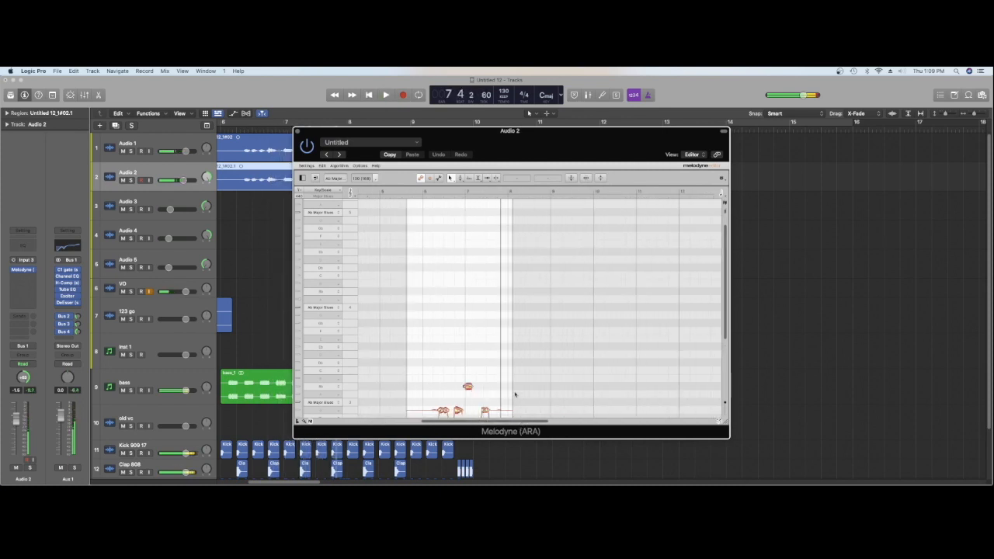
scroll(481, 371, down, 5)
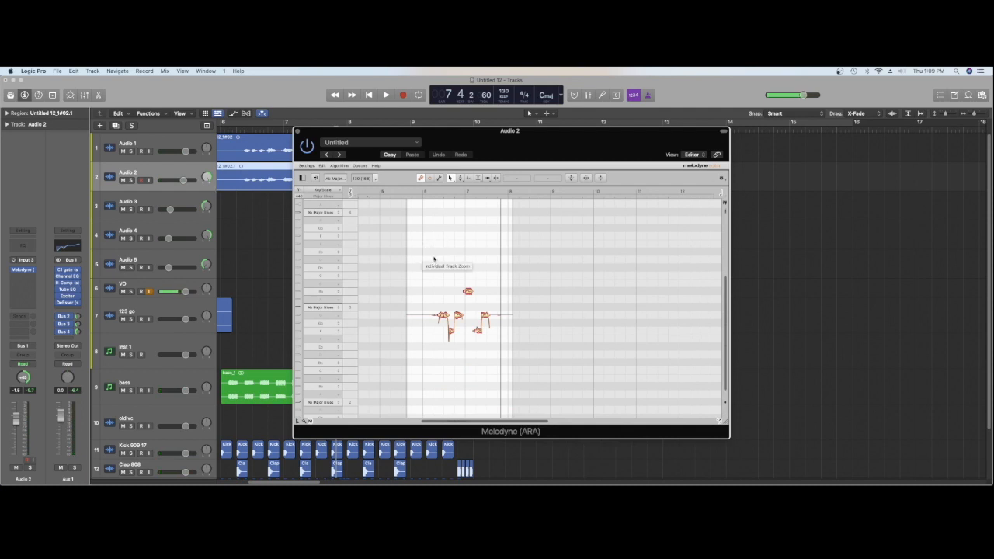
drag(428, 259, 487, 341)
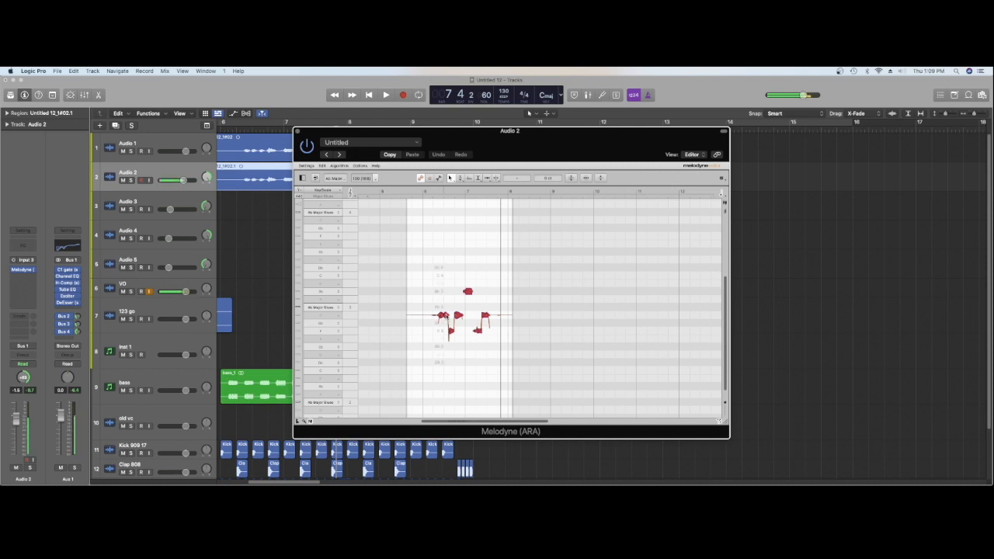
drag(445, 307, 447, 212)
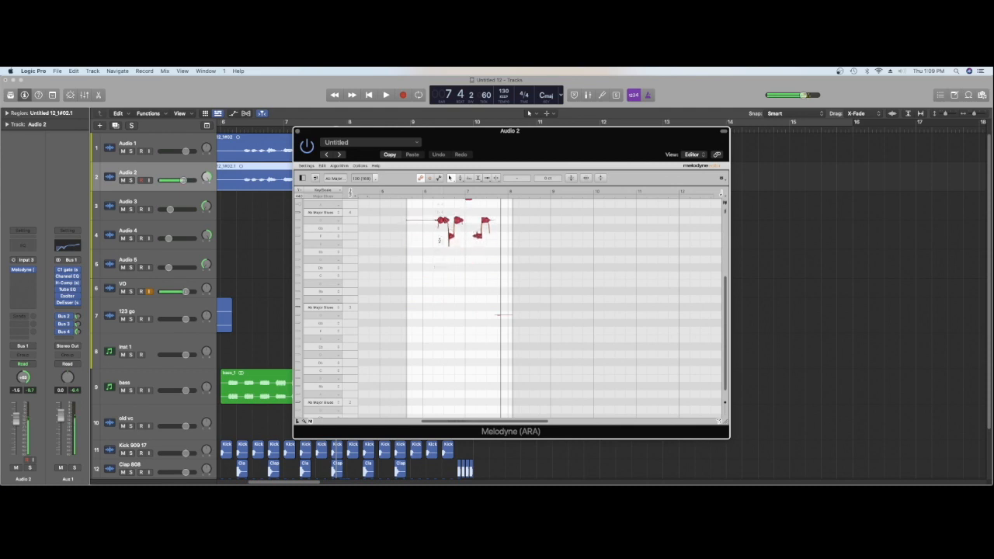
key(space)
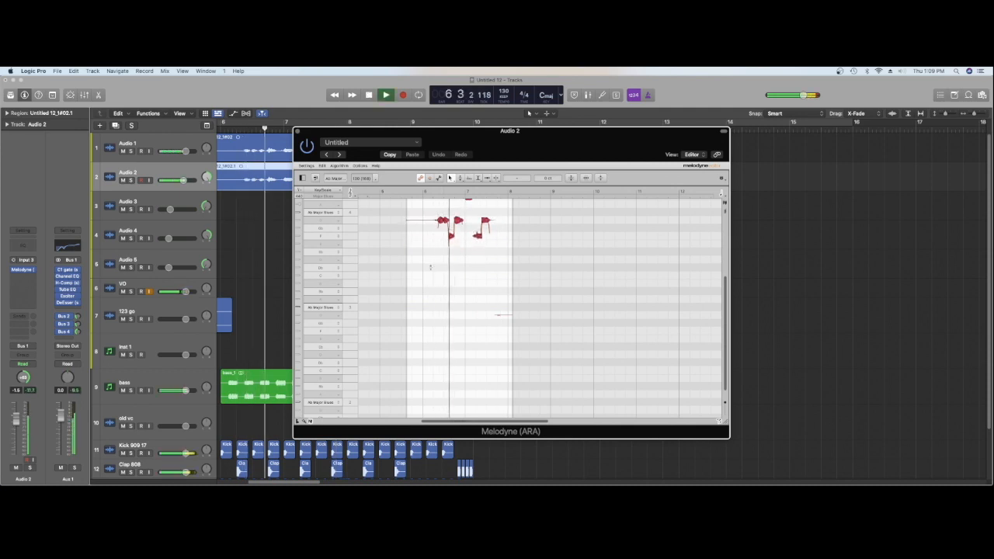
key(space)
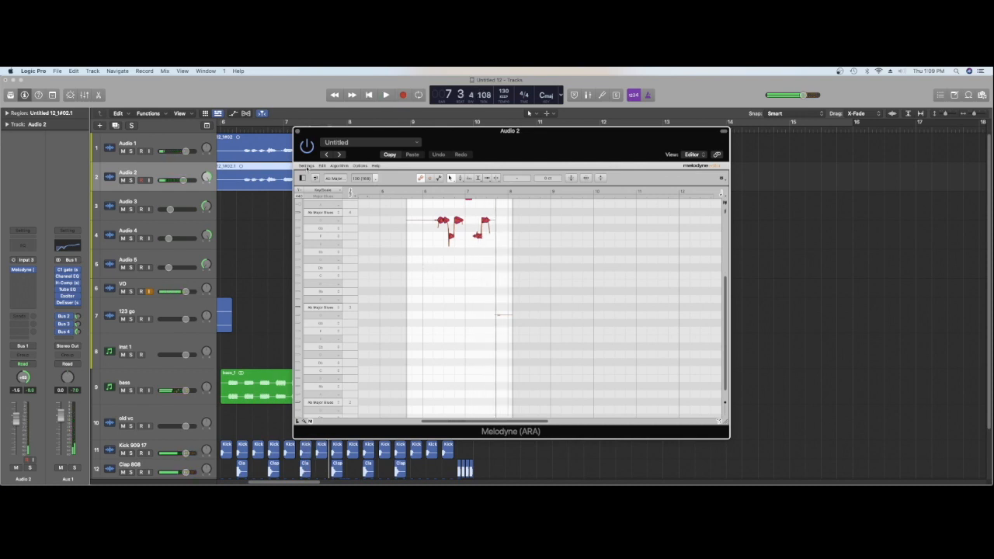
Close Melodyne on Audio 2 and lower that track's volume to about -6.4 dB while auditioning the layered vocals
click(296, 132)
click(207, 177)
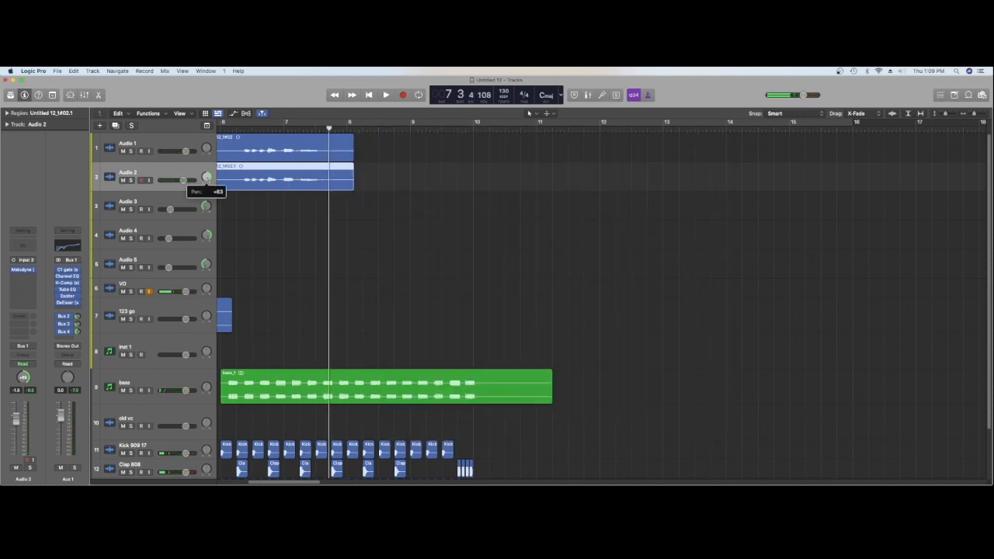
drag(183, 180, 169, 181)
key(space)
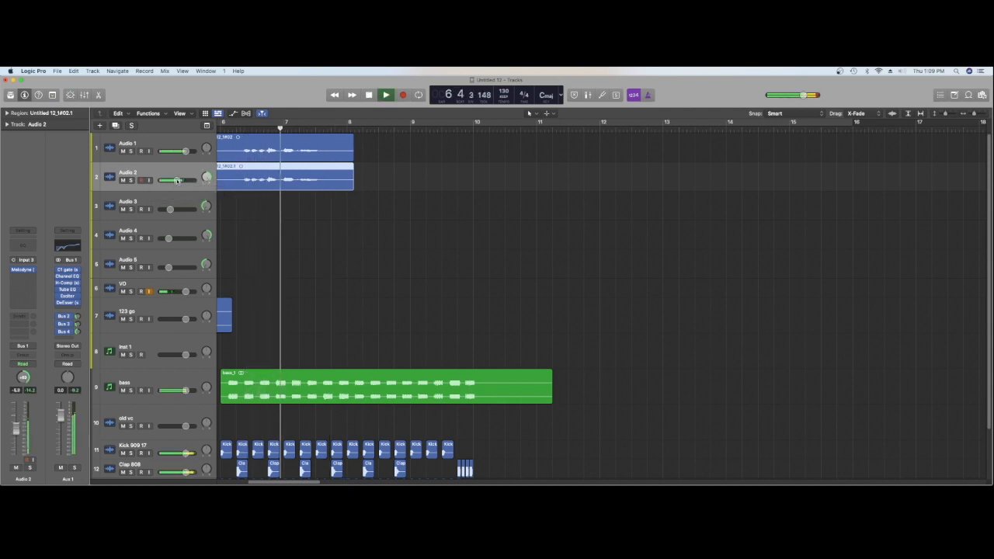
mouse_move(177, 181)
key(space)
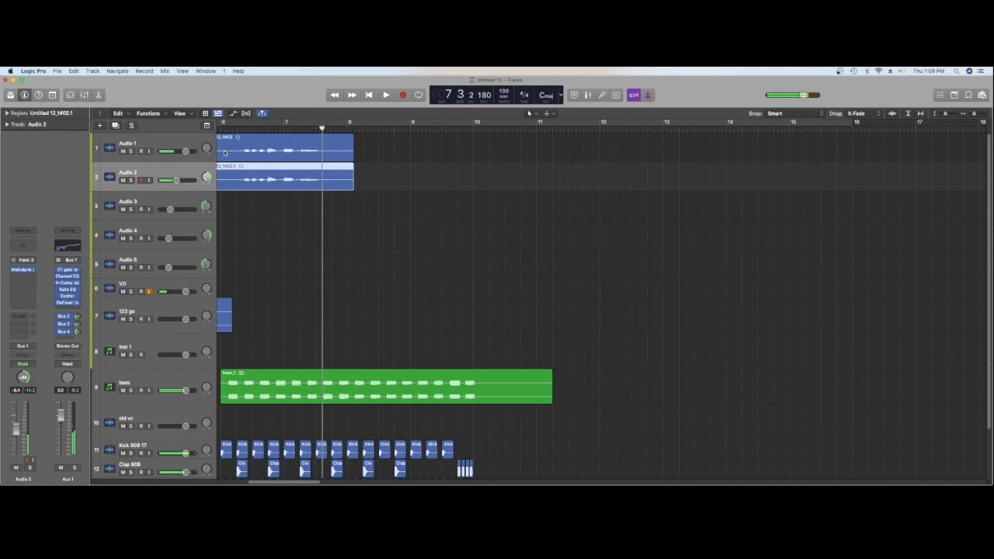
Copy the Audio 1 vocal region to Audio 3 and load its notes in that track's Melodyne by playing it
click(224, 153)
drag(235, 153, 233, 195)
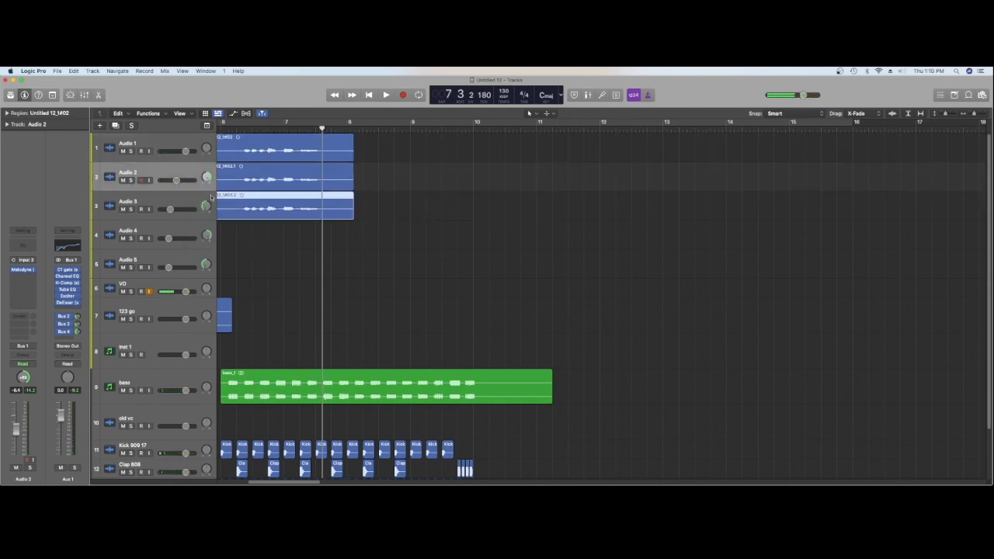
click(187, 201)
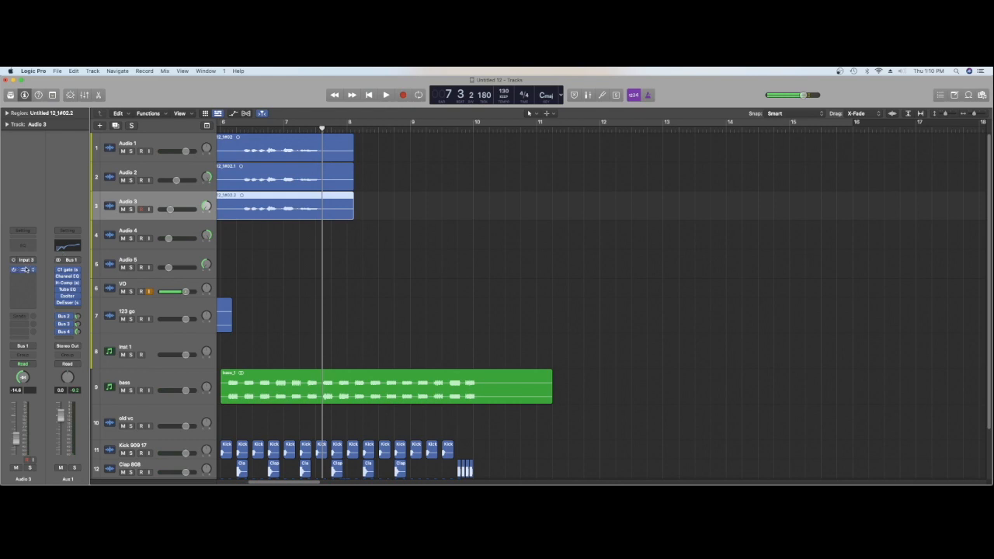
click(24, 270)
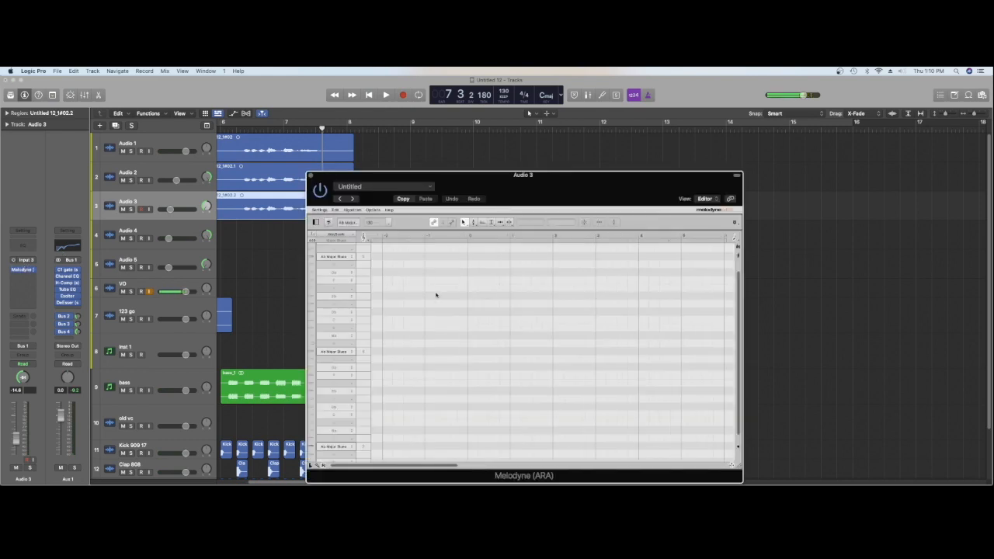
key(space)
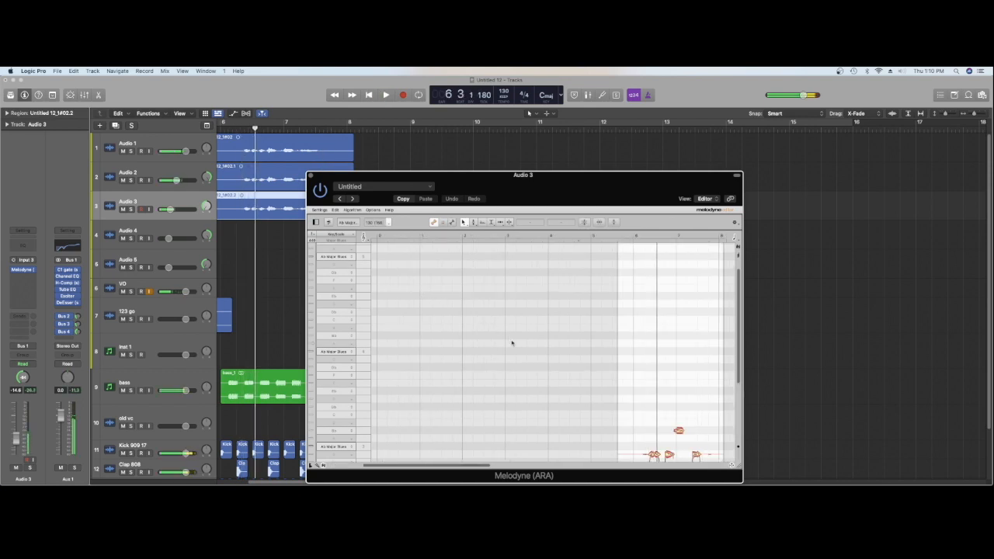
Raise all of Audio 3's vocal notes by one octave in Melodyne and bring the track's volume up to about -0.8 dB
drag(480, 468, 529, 466)
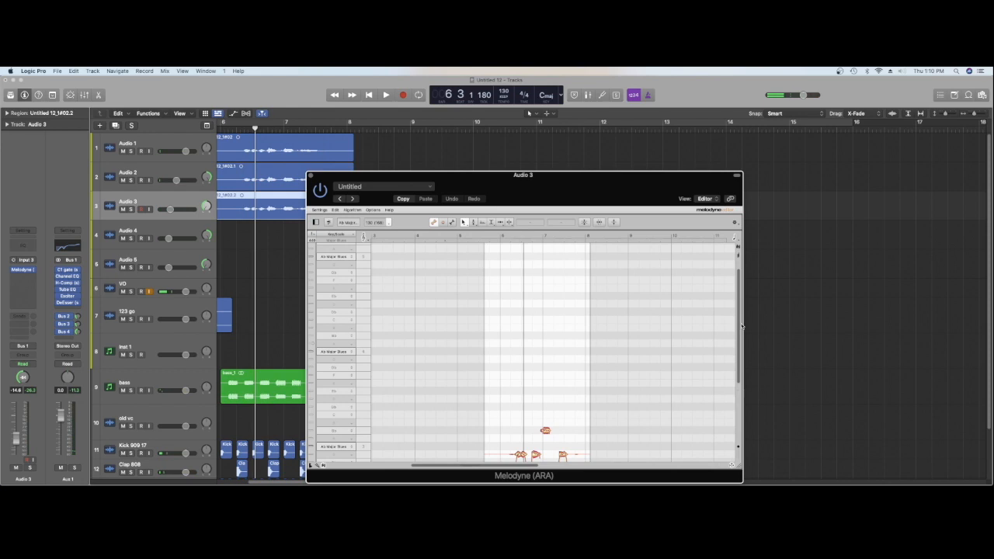
drag(739, 329, 739, 354)
drag(580, 359, 521, 425)
click(535, 409)
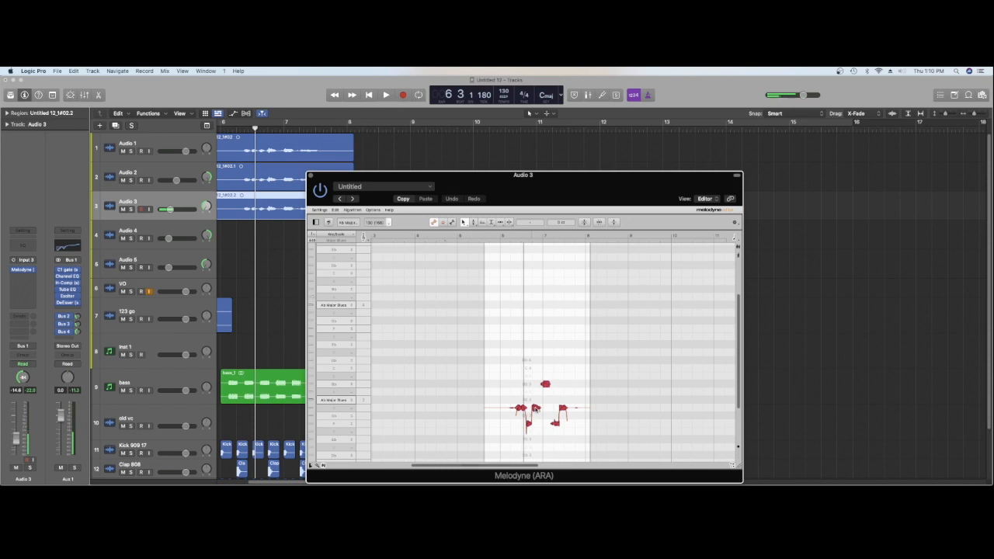
drag(536, 410, 536, 302)
drag(168, 209, 185, 210)
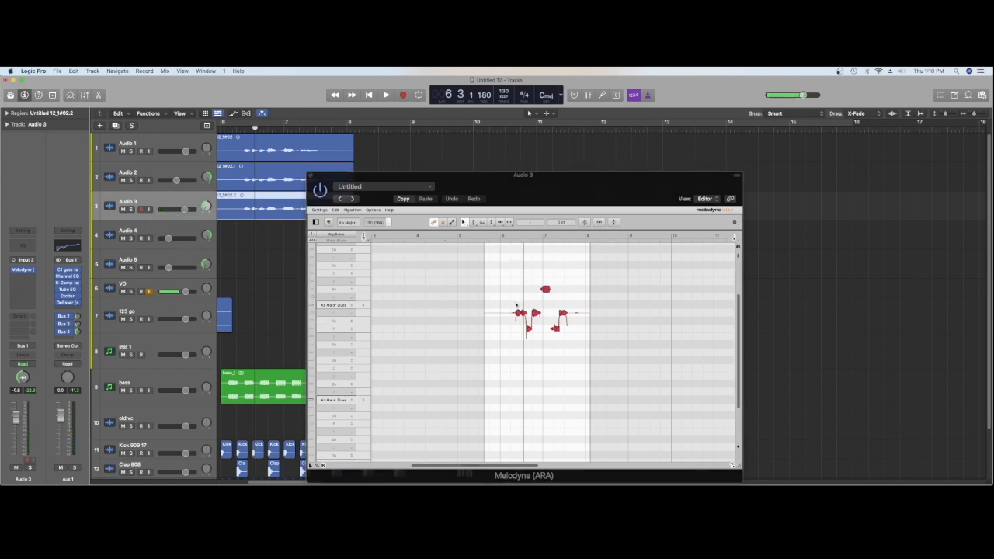
Move the two lowest notes of Audio 3 up to the pitch of its highest note in Melodyne
click(501, 305)
click(528, 327)
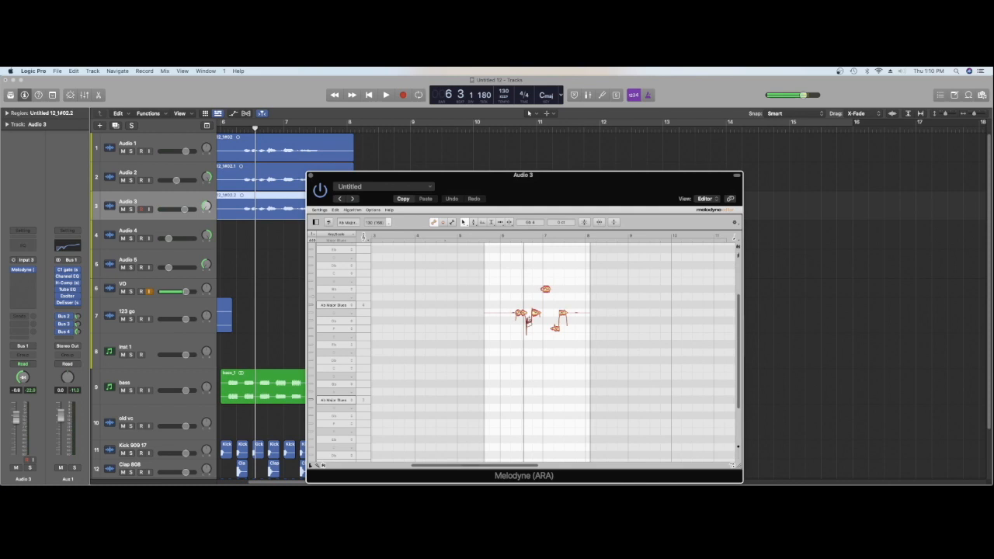
drag(546, 290, 546, 313)
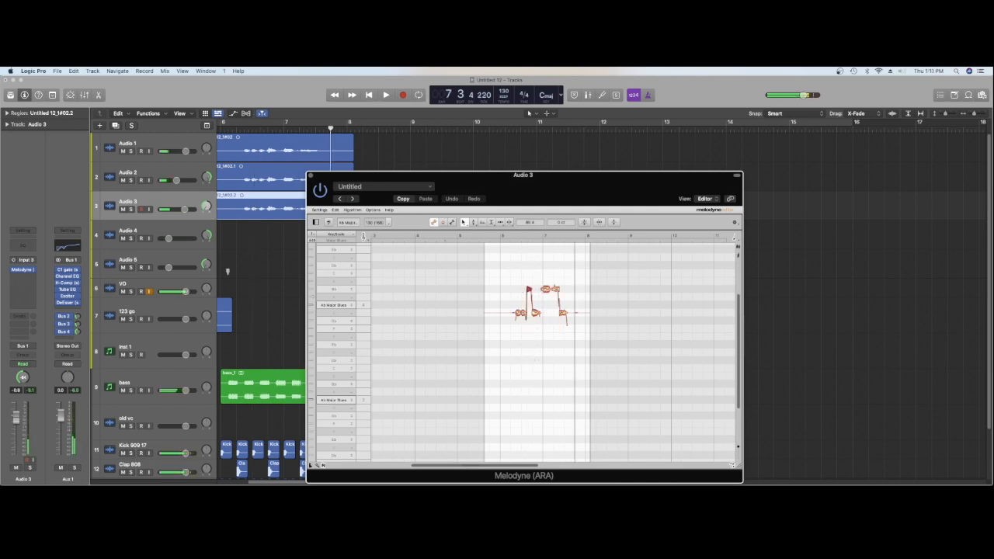
Lower Audio 3's volume to about -6.8 dB and audition the three vocal layers together
drag(184, 209, 177, 209)
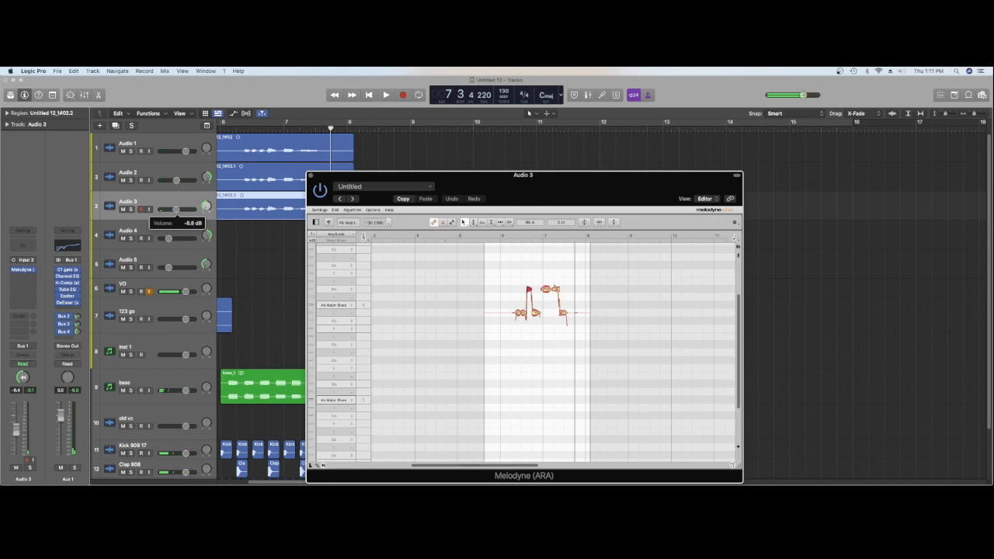
key(space)
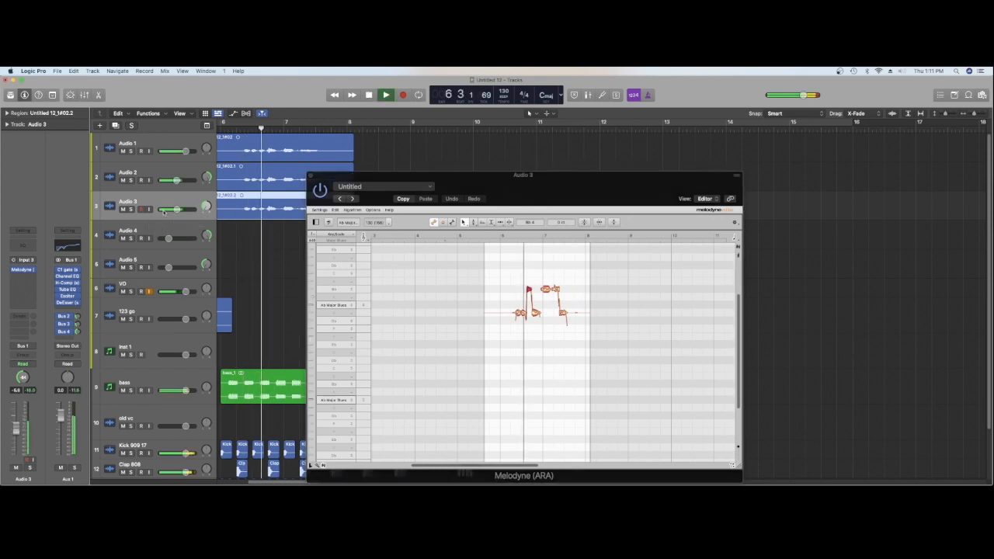
key(space)
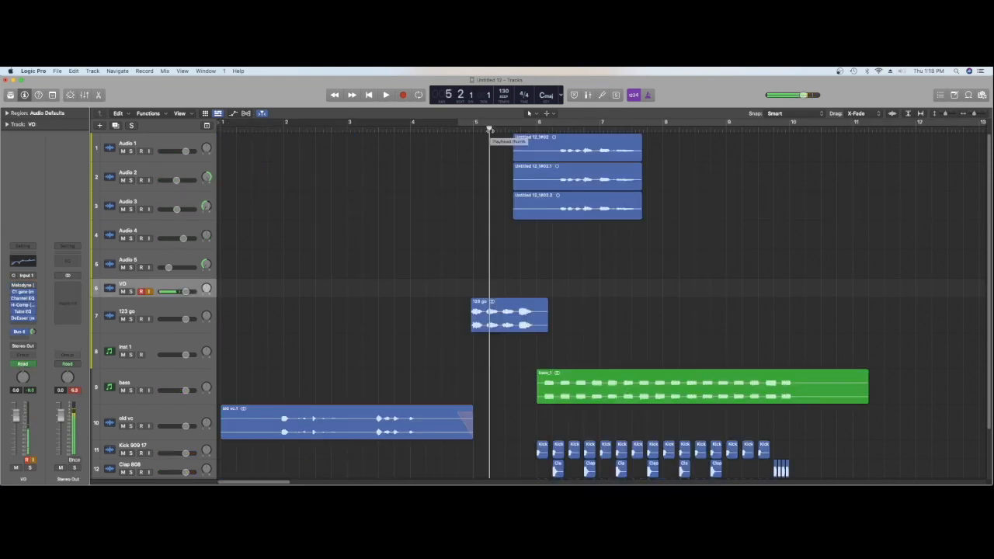
Record a vocal take on the VO track from bar 5, beat 2, over the drums and bass
key(r)
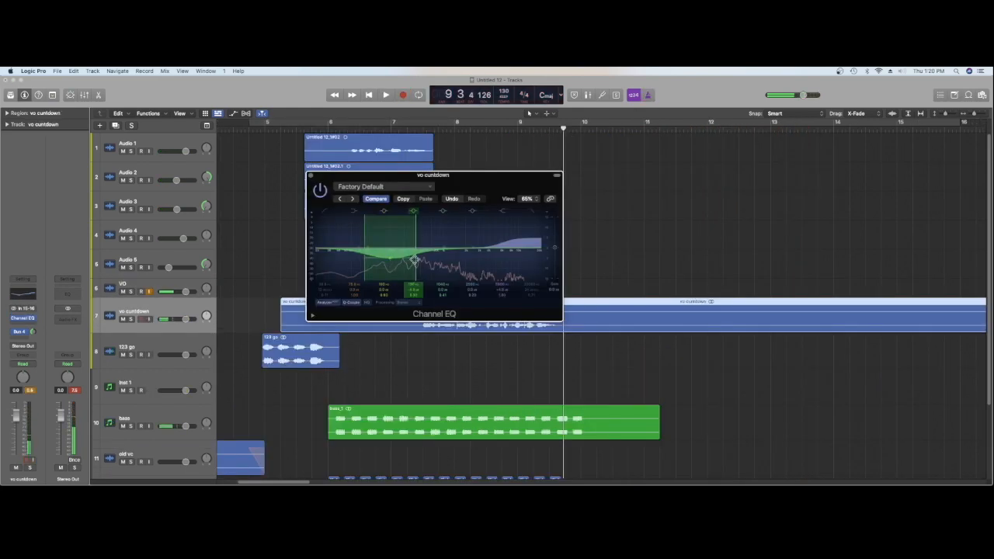
Shape the vo cuntdown vocal in Channel EQ during playback by moving a low band and the high shelf, and close the EQ
drag(389, 259, 355, 239)
key(space)
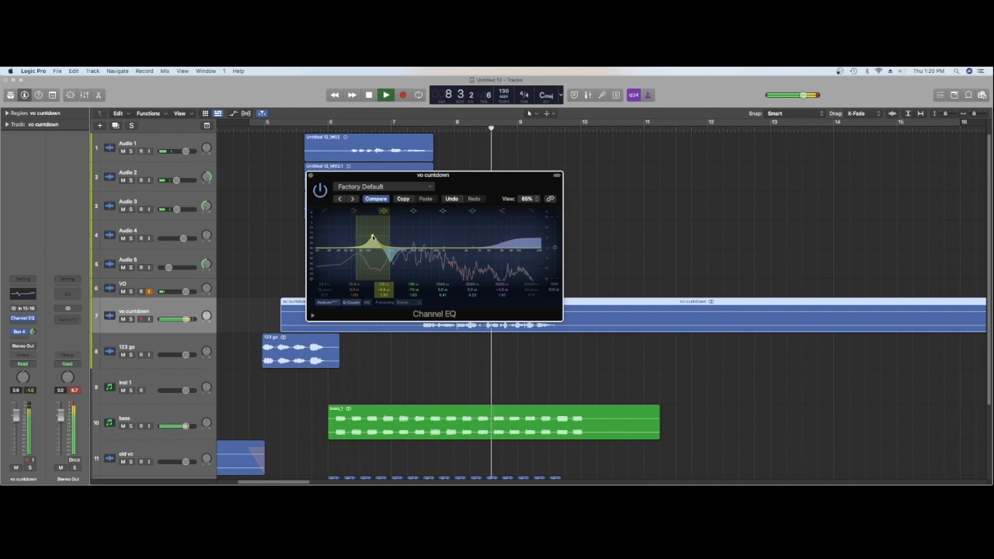
key(space)
drag(502, 247, 508, 247)
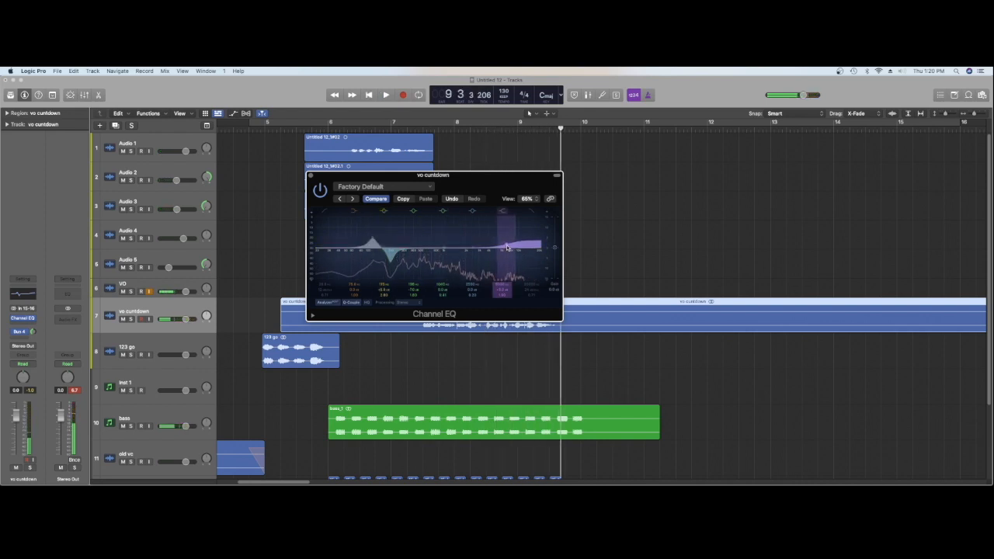
click(311, 175)
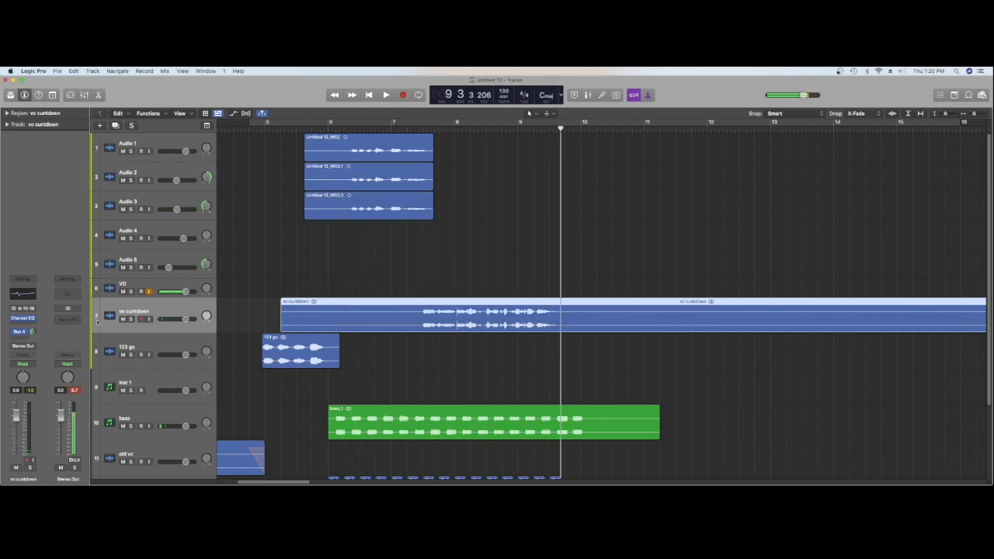
Insert a stereo RCompressor after the EQ on vo cuntdown and set its attack to 0.50 and ratio to about 3
click(21, 322)
mouse_move(41, 354)
click(35, 345)
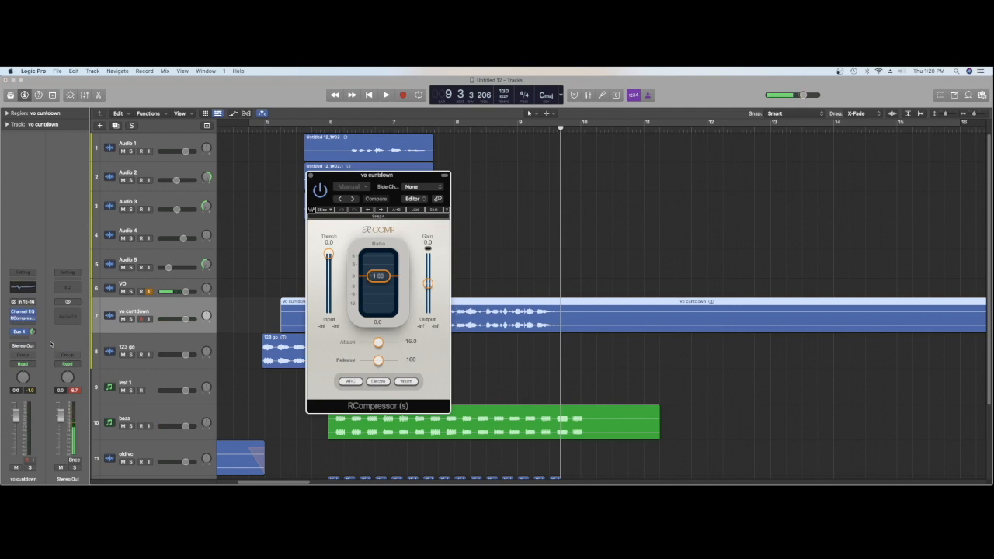
drag(380, 343, 360, 343)
drag(378, 276, 378, 286)
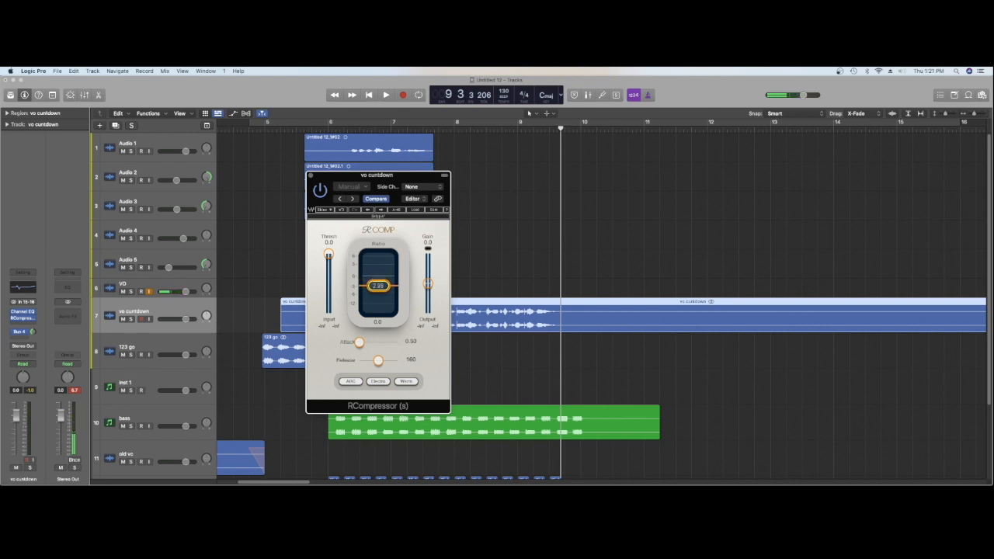
Set the RCompressor threshold to -9.7 while auditioning the vo cuntdown vocal, and close the plug-in
key(space)
mouse_move(328, 254)
mouse_down()
mouse_move(328, 274)
mouse_move(329, 263)
mouse_up()
key(space)
key(space)
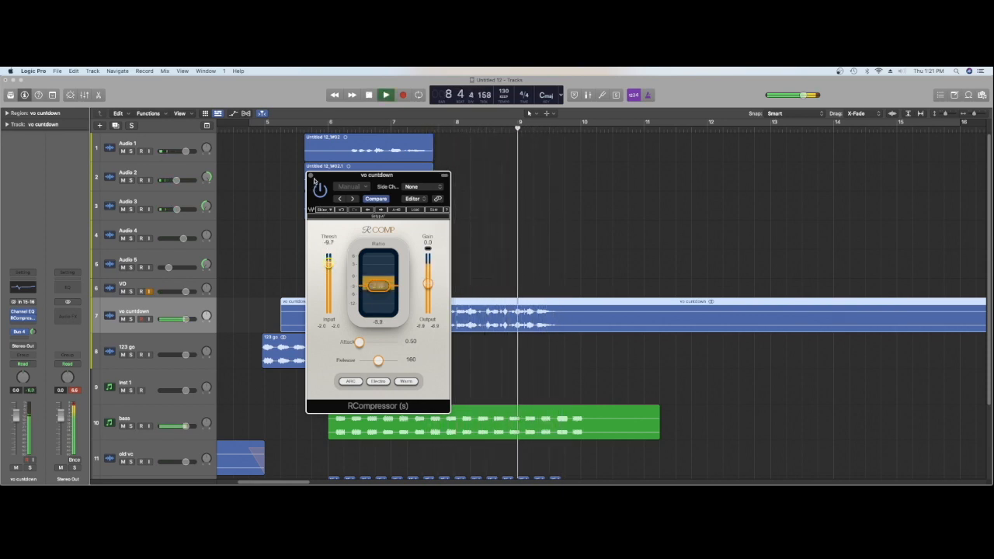
key(space)
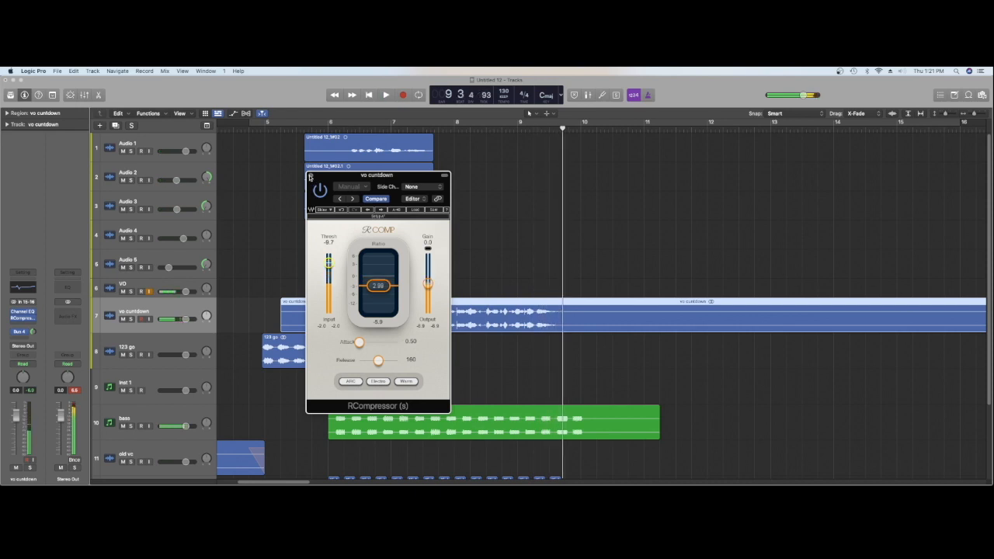
click(312, 179)
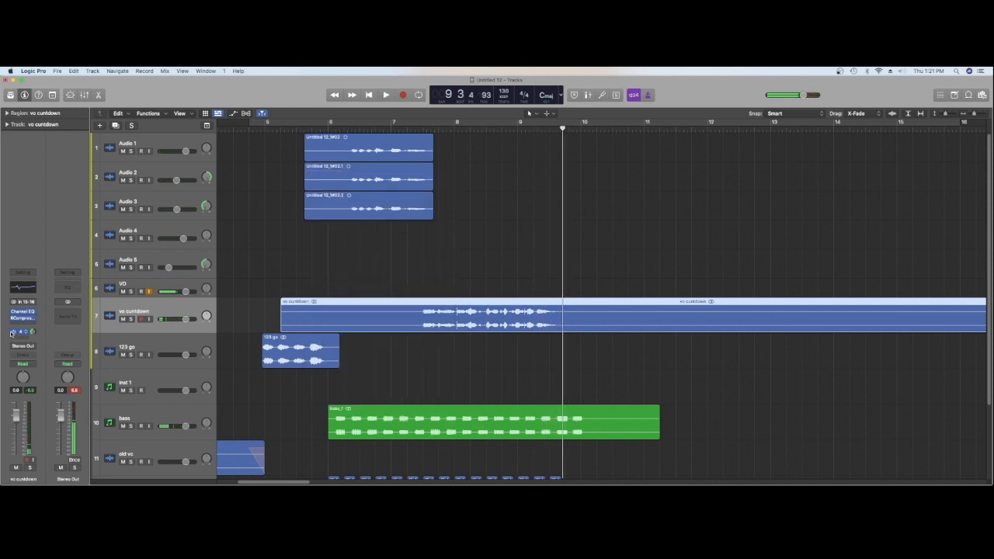
Insert a stereo Exciter after the compressor on vo cuntdown and set its frequency to 10000 Hz
click(24, 325)
mouse_move(39, 448)
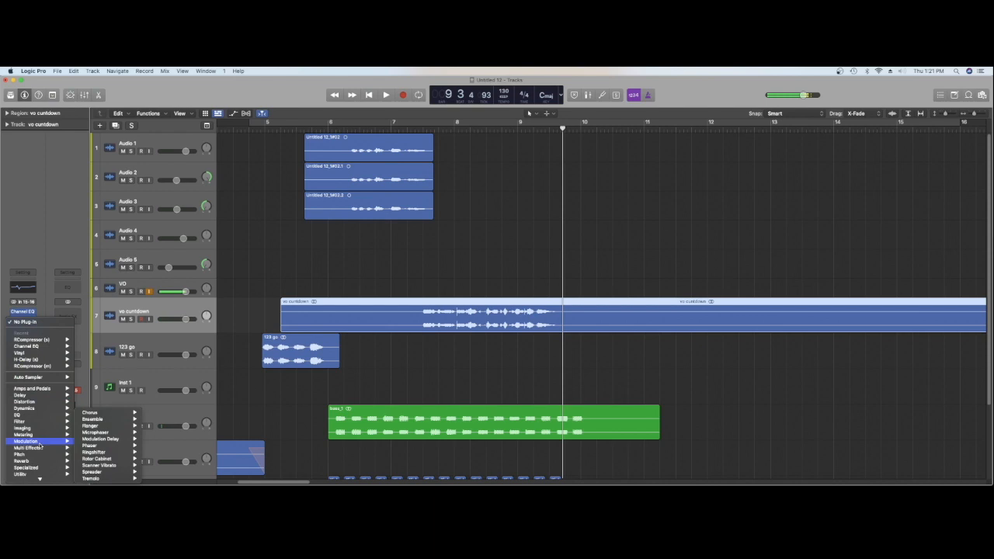
mouse_move(31, 467)
mouse_move(89, 466)
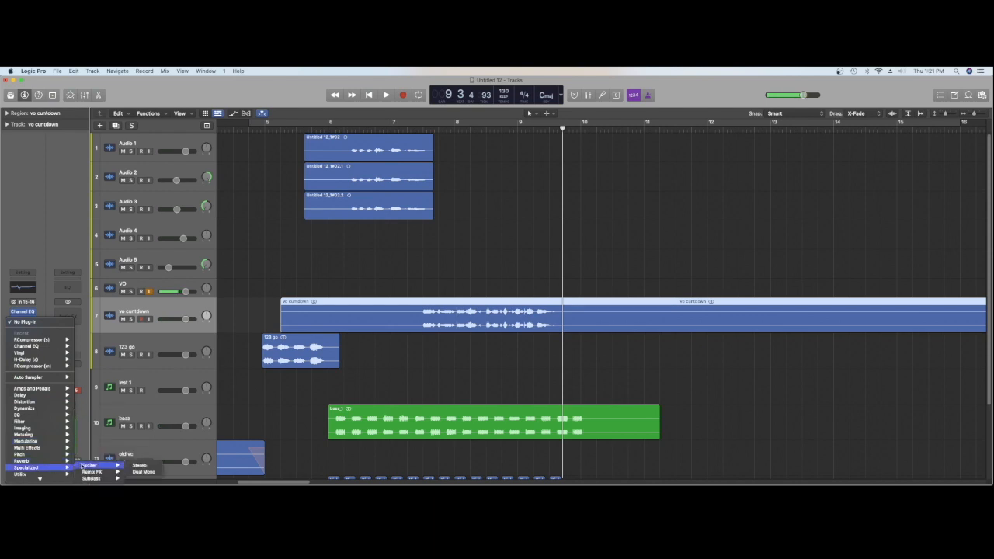
click(138, 465)
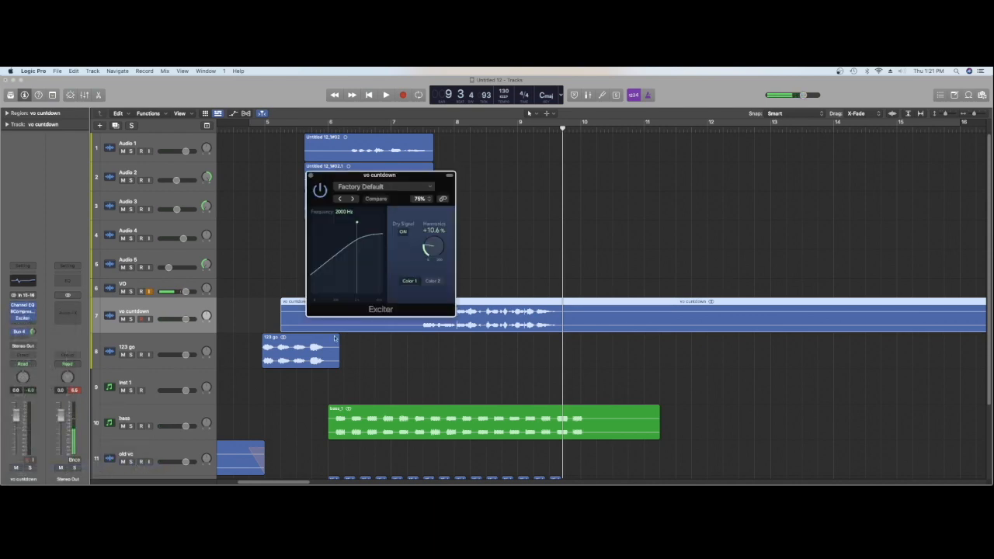
drag(359, 224, 372, 222)
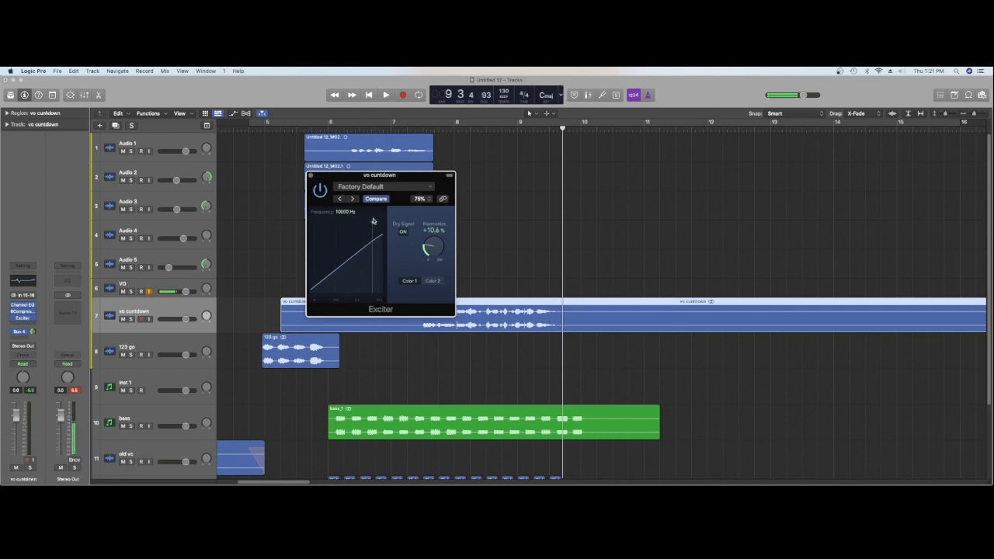
Set the Exciter harmonics on vo cuntdown to +65.0 %, audition the vocal, and close the plug-in
mouse_move(434, 242)
mouse_down()
mouse_move(421, 207)
mouse_move(422, 225)
mouse_up()
key(space)
key(space)
key(space)
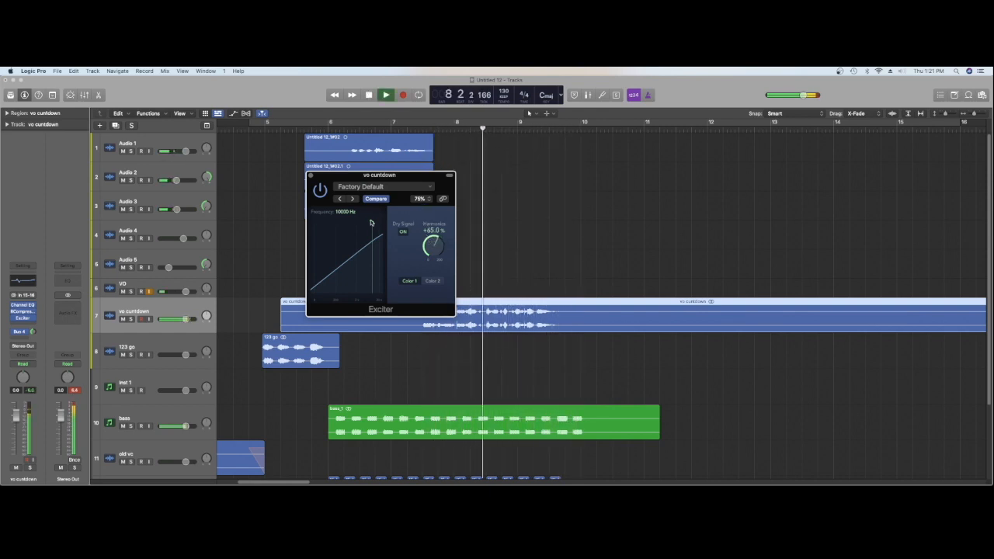
key(space)
click(310, 175)
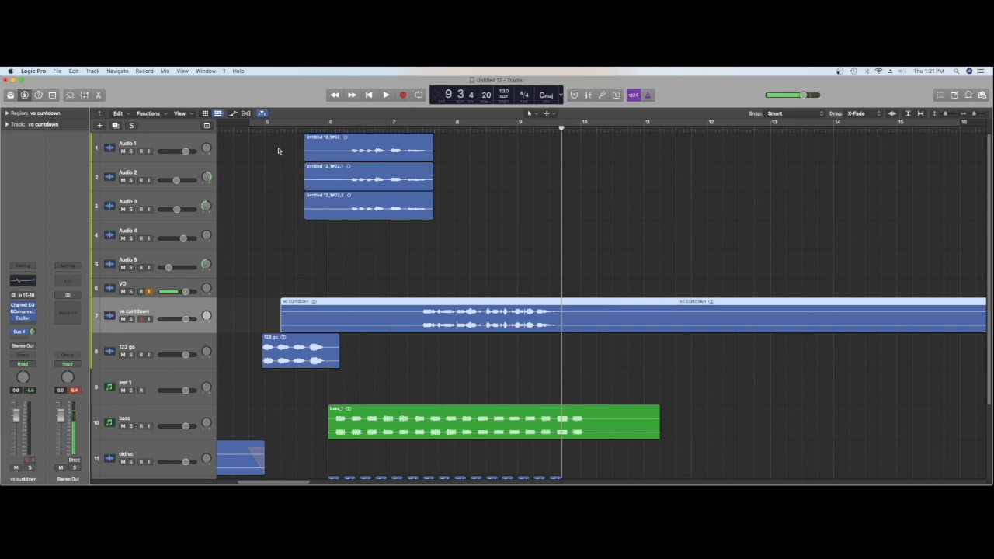
Play the arrangement from bar 5 to check the processed countdown vocal against the bass and drums
click(267, 130)
key(space)
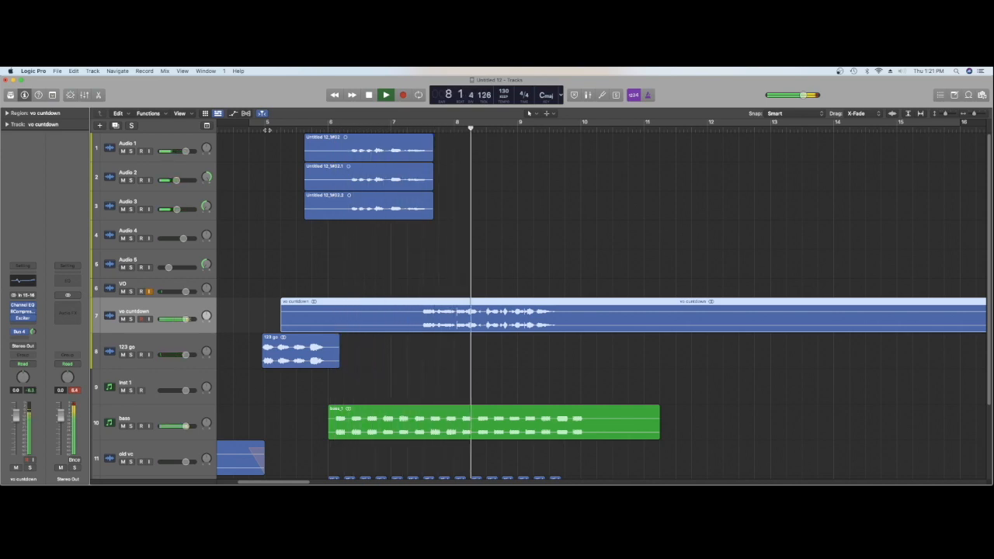
key(space)
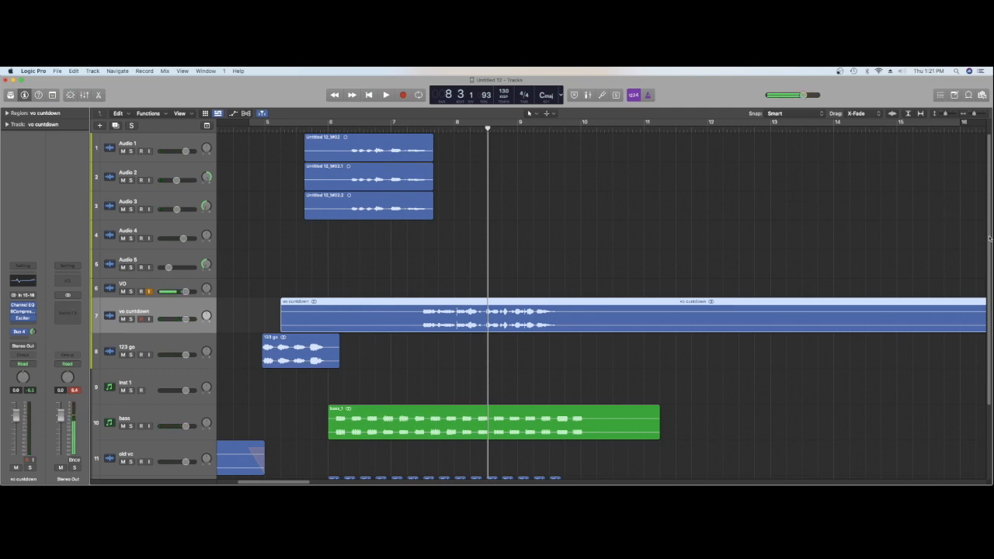
drag(989, 193, 990, 288)
key(space)
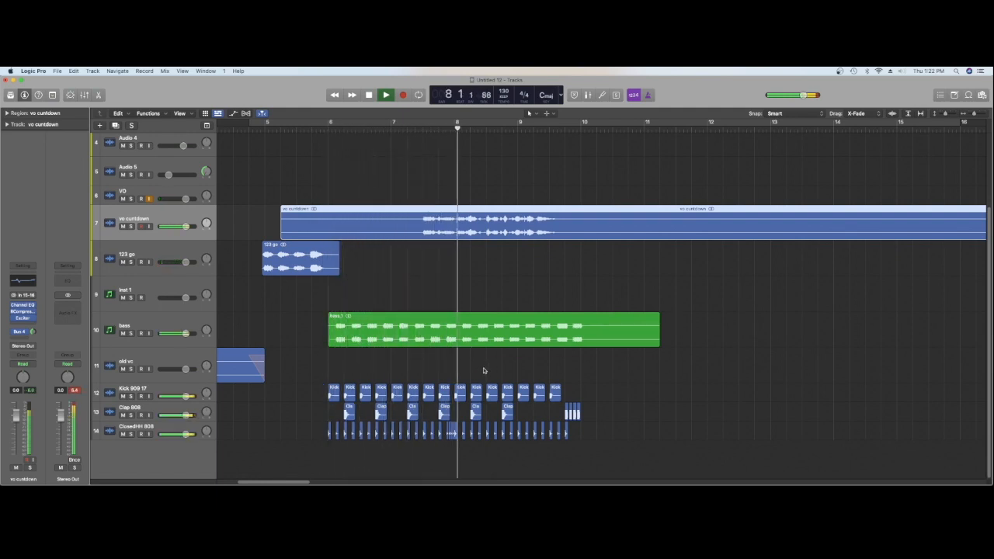
key(space)
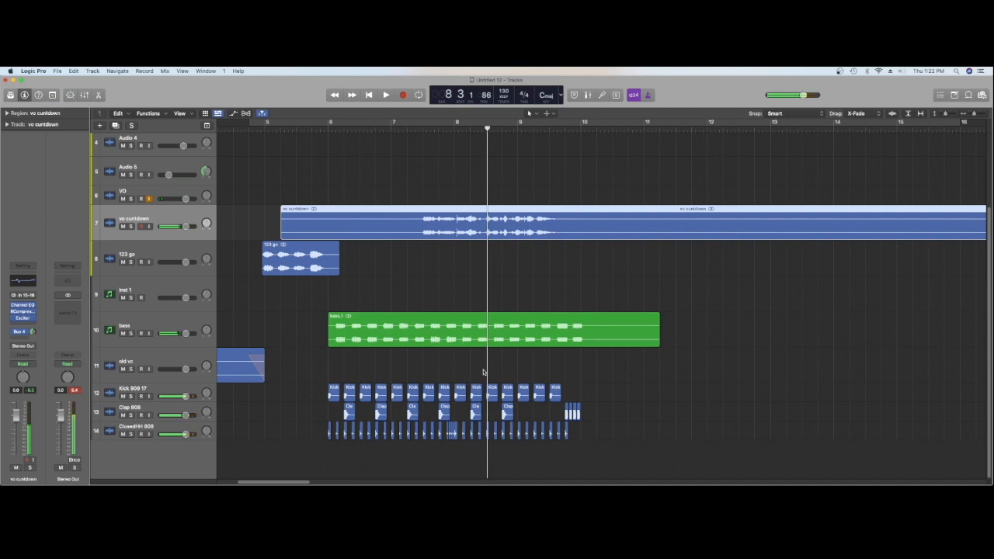
Find Impact AmsterdamExpress 1 among the Komplete Kontrol impact one-shots on Inst 1 and place it on a new track at bar 6
double_click(164, 303)
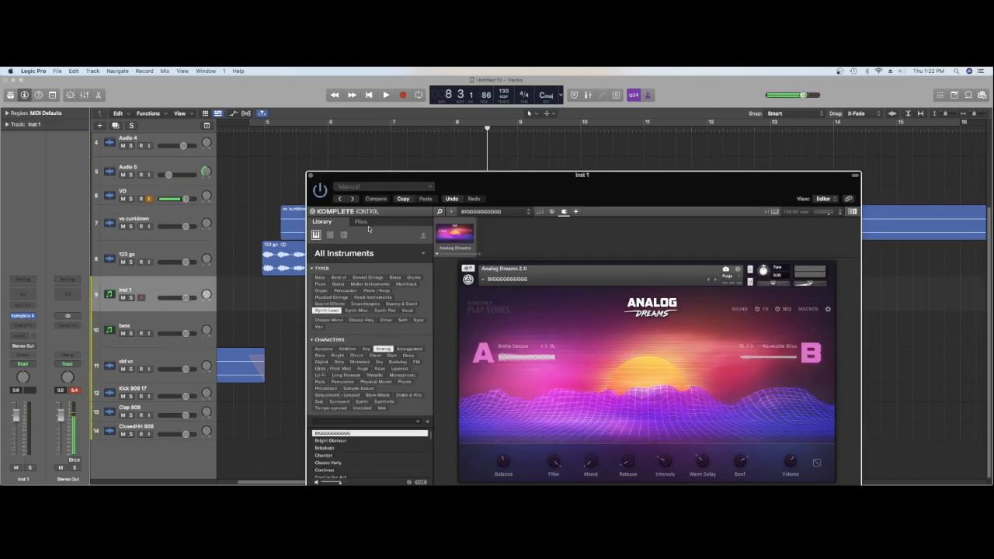
click(344, 236)
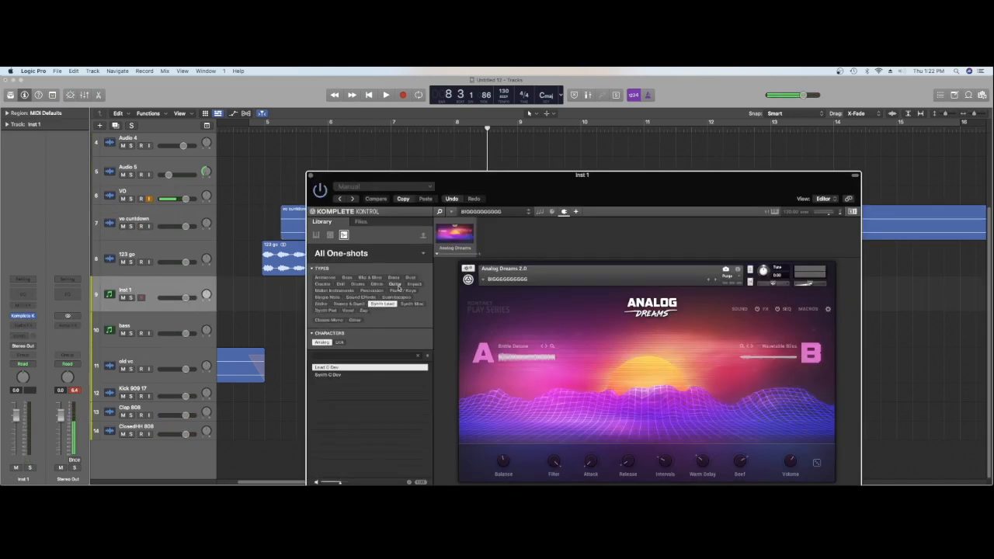
click(414, 284)
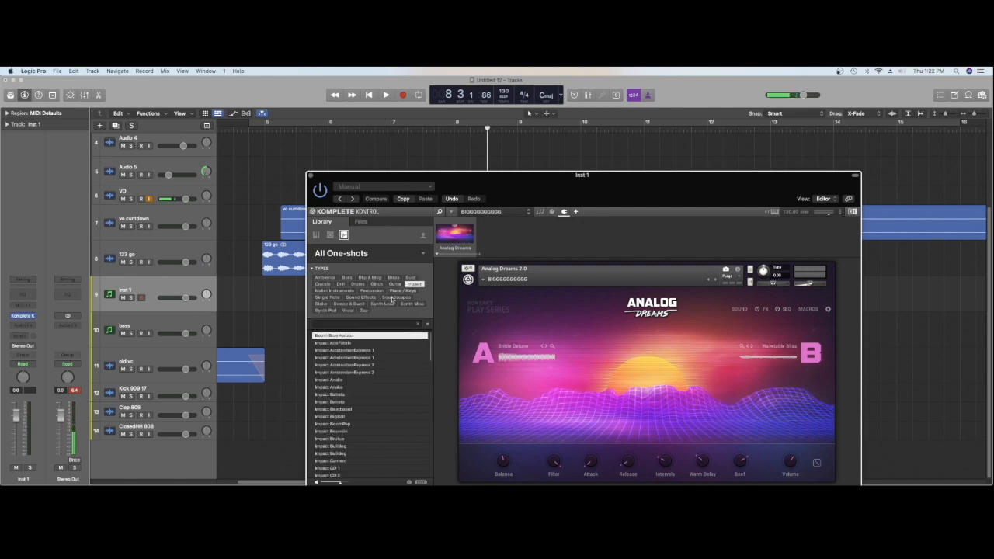
click(376, 351)
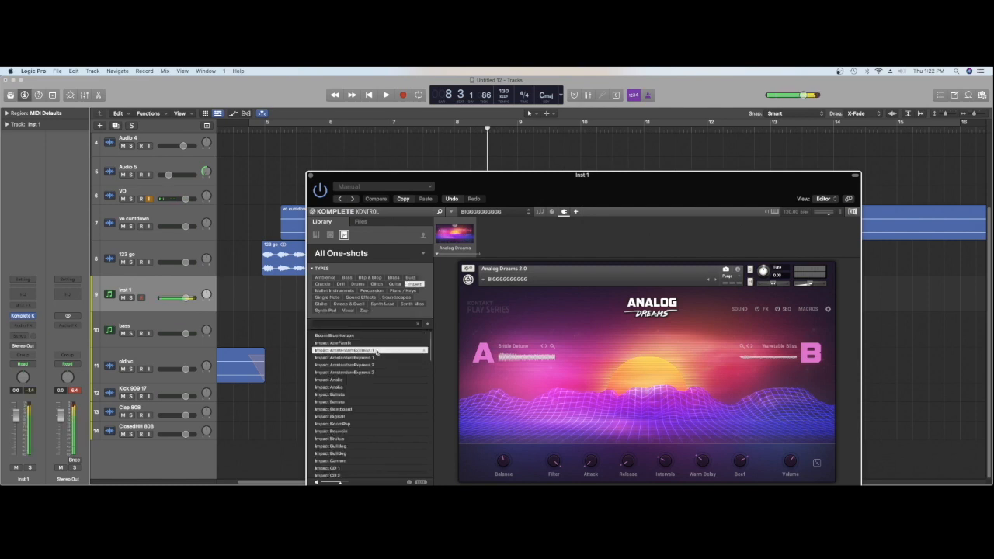
drag(496, 189, 693, 224)
drag(542, 385, 328, 453)
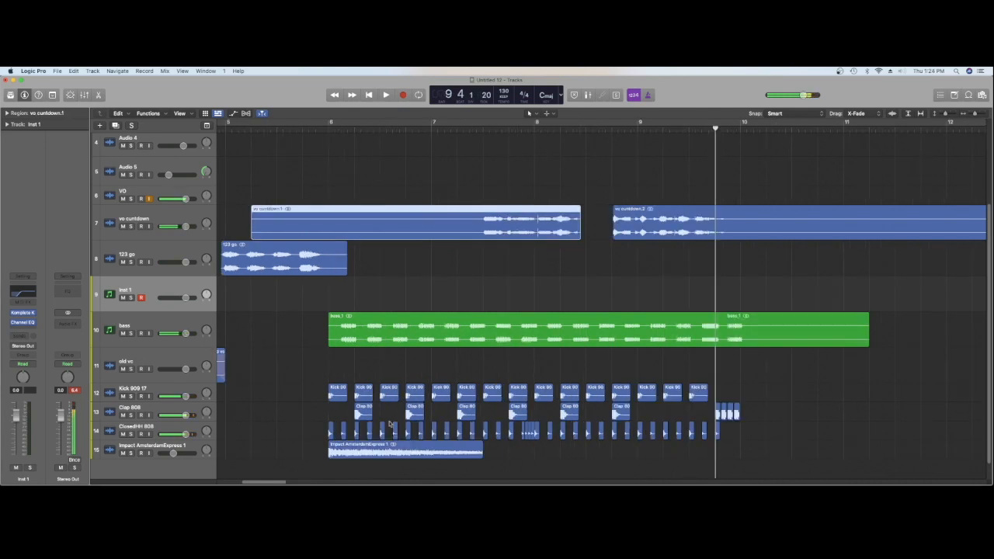
Reopen Komplete Kontrol on the Inst 1 track and remove that track's Channel EQ
click(150, 452)
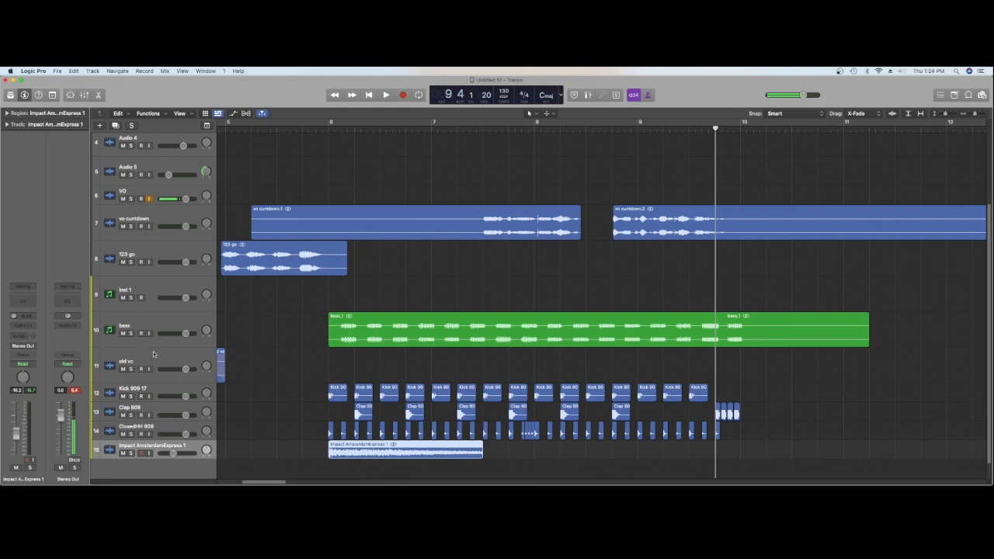
click(147, 291)
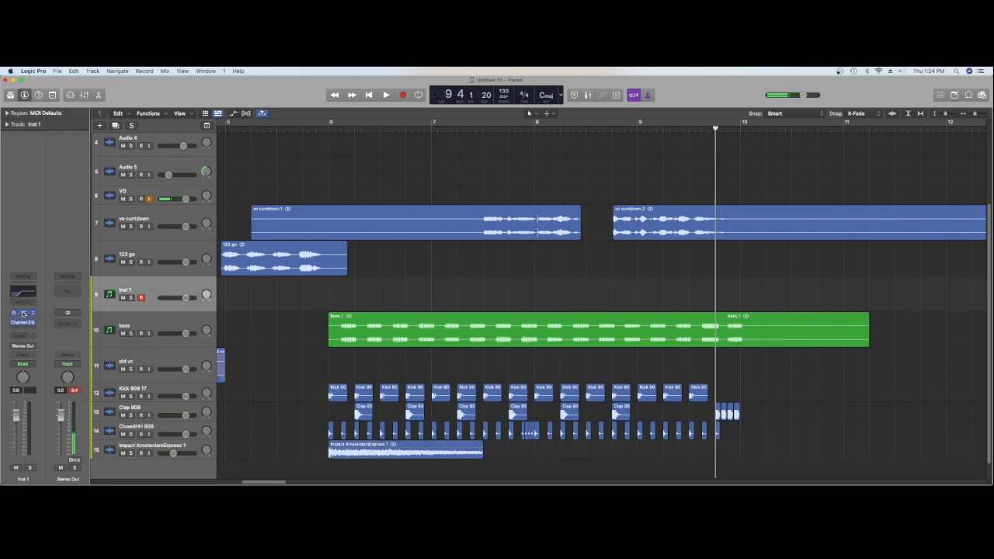
click(23, 314)
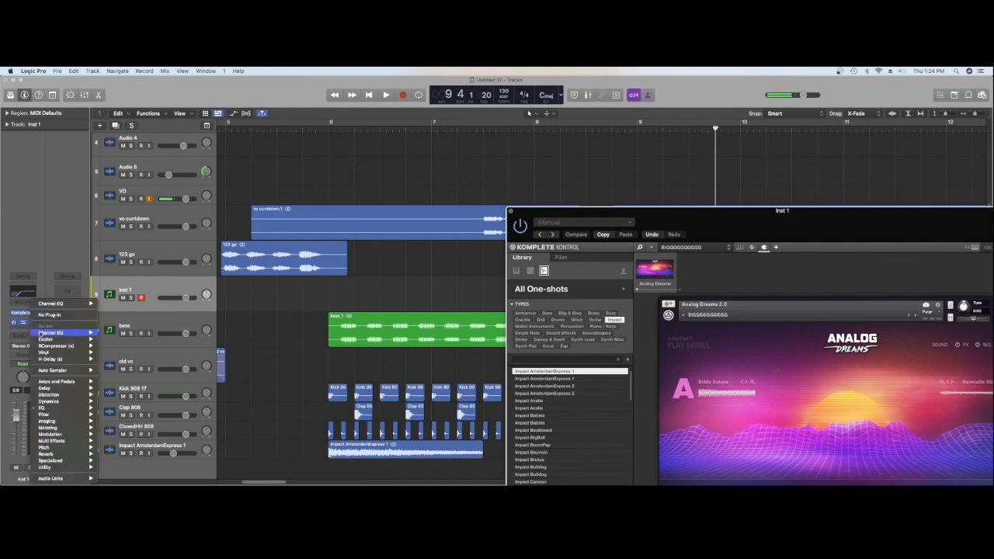
key(super+z)
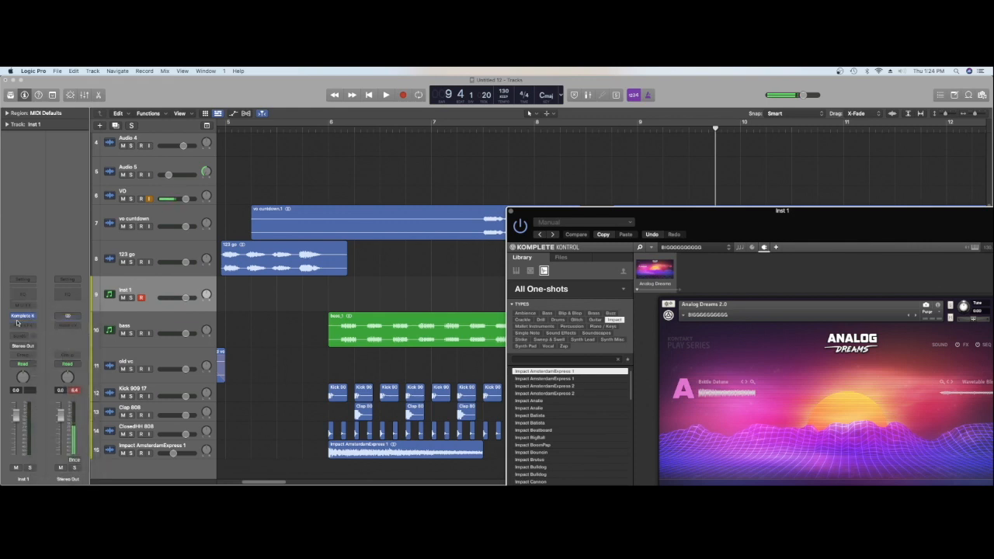
Place the Sweep Bro one-shot from Sweep & Swell on the impact track, ending where vo cuntdown.2 starts, and audition it
click(549, 339)
click(548, 474)
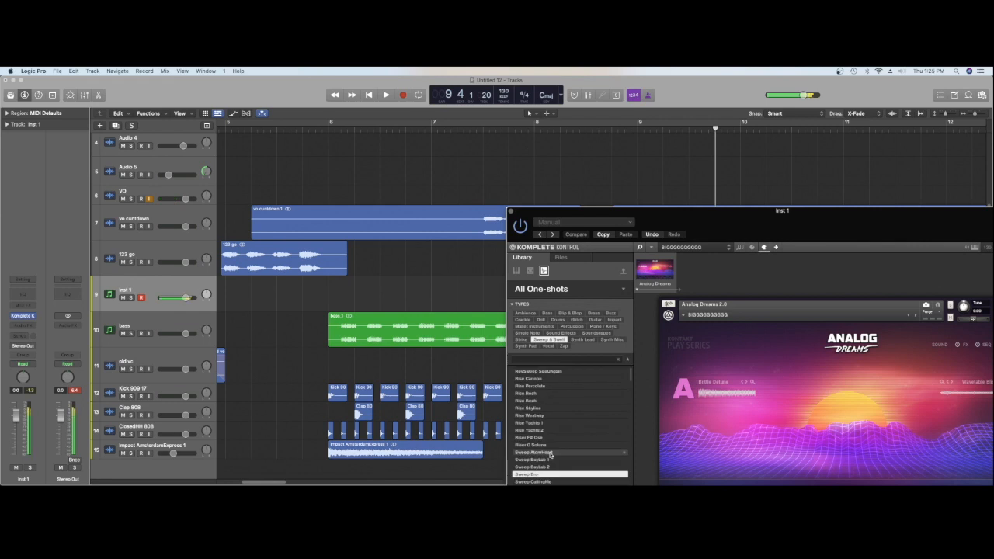
drag(559, 477, 490, 455)
click(510, 211)
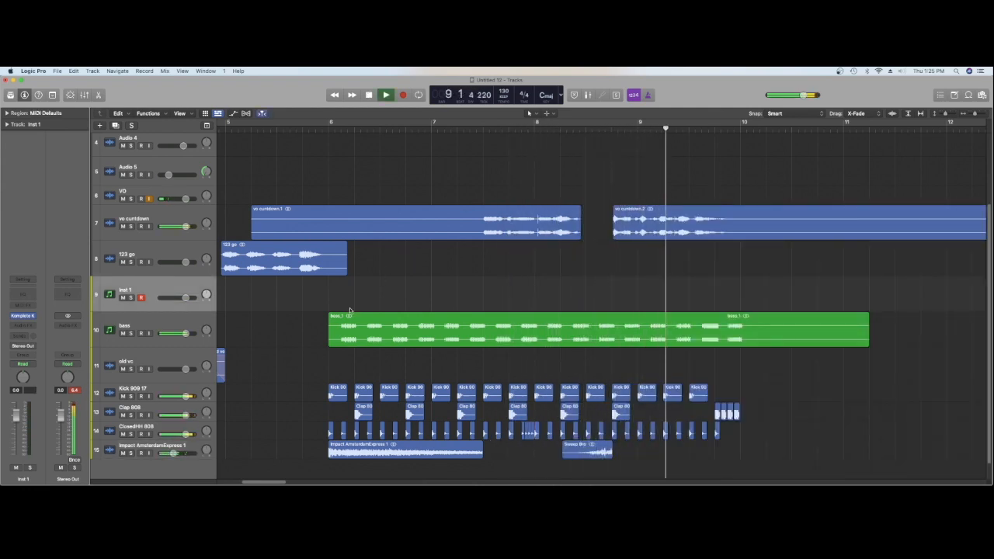
key(space)
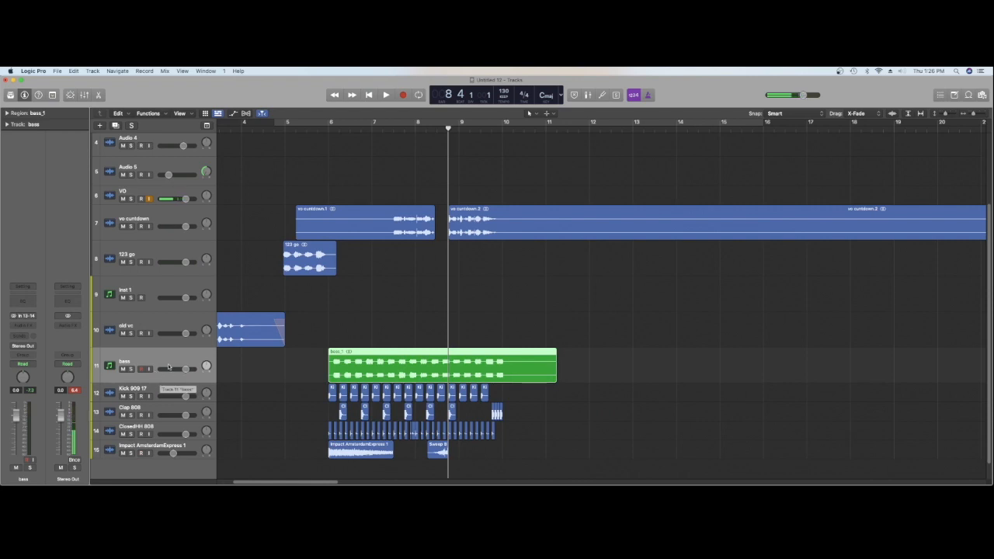
Route the bass, Kick 909 17, Clap 808 and ClosedHH 808 tracks to Bus 5 as a shared instrument bus
shift+click(173, 428)
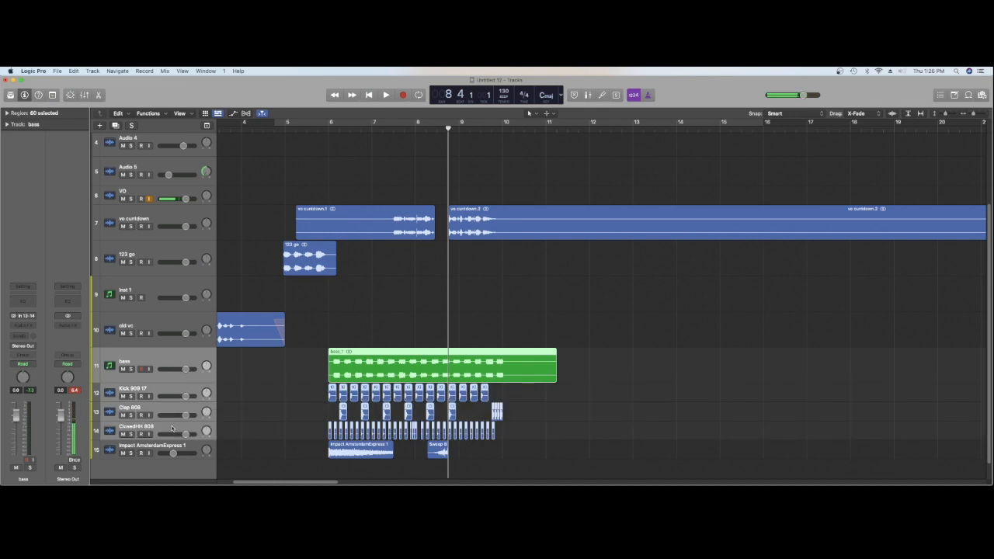
click(27, 346)
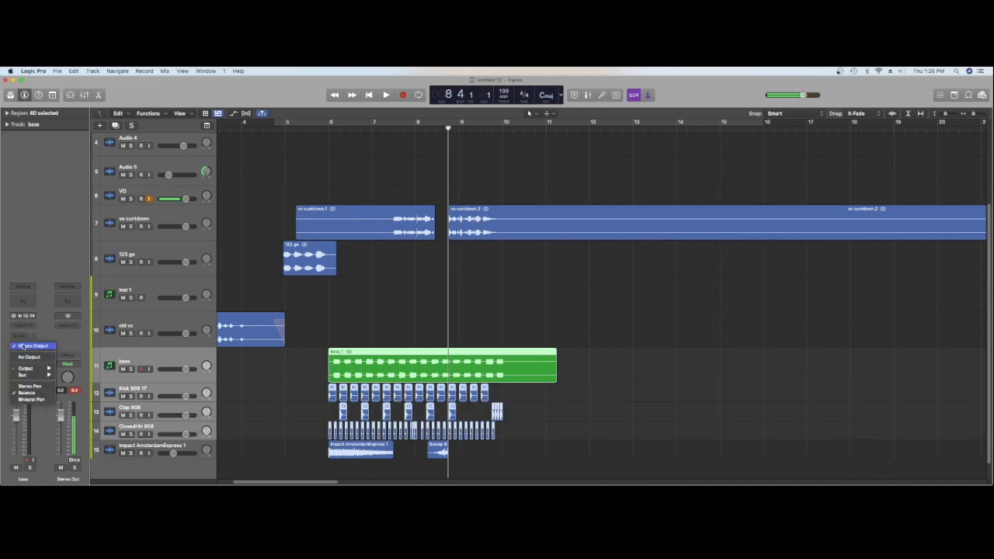
click(107, 386)
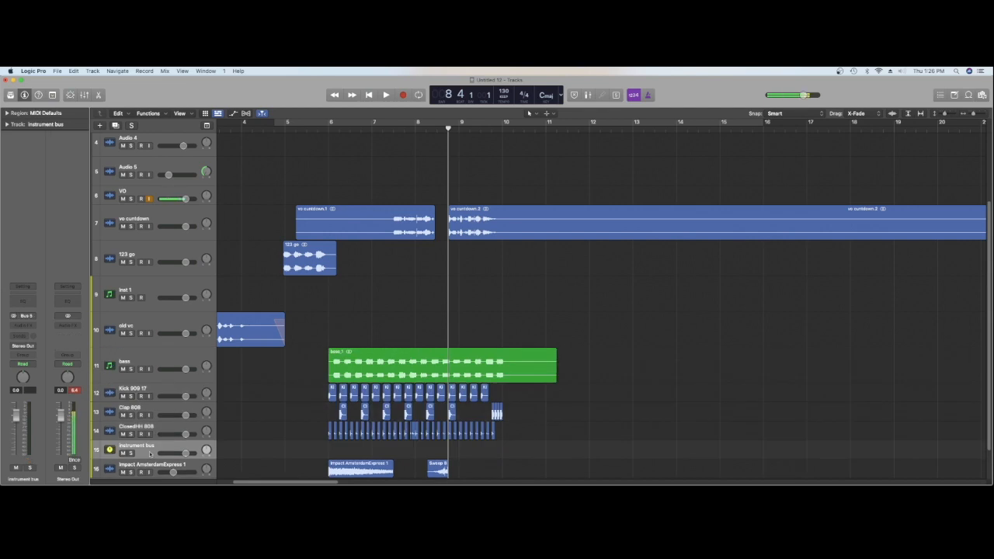
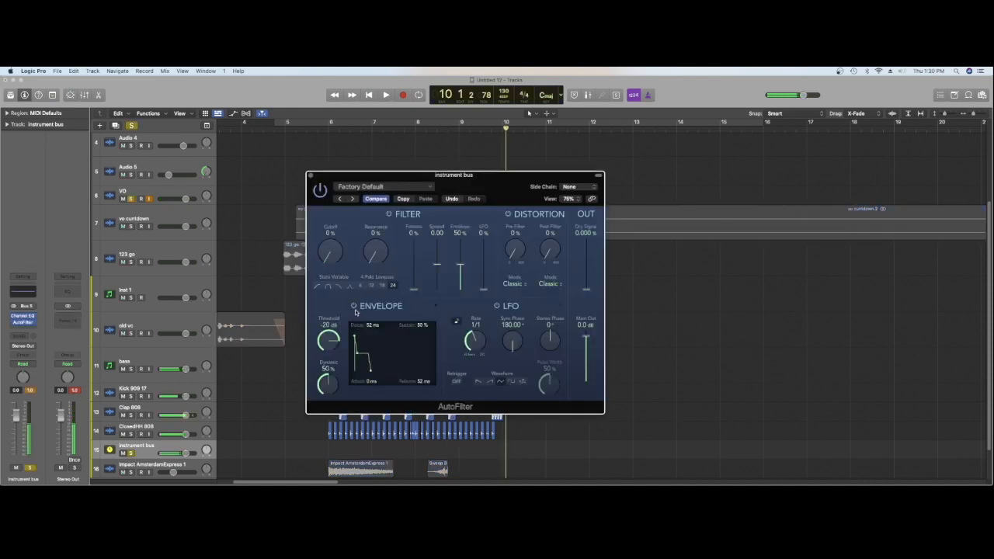
Set the AutoFilter cutoff on the soloed instrument bus to 27% while auditioning it in playback
key(space)
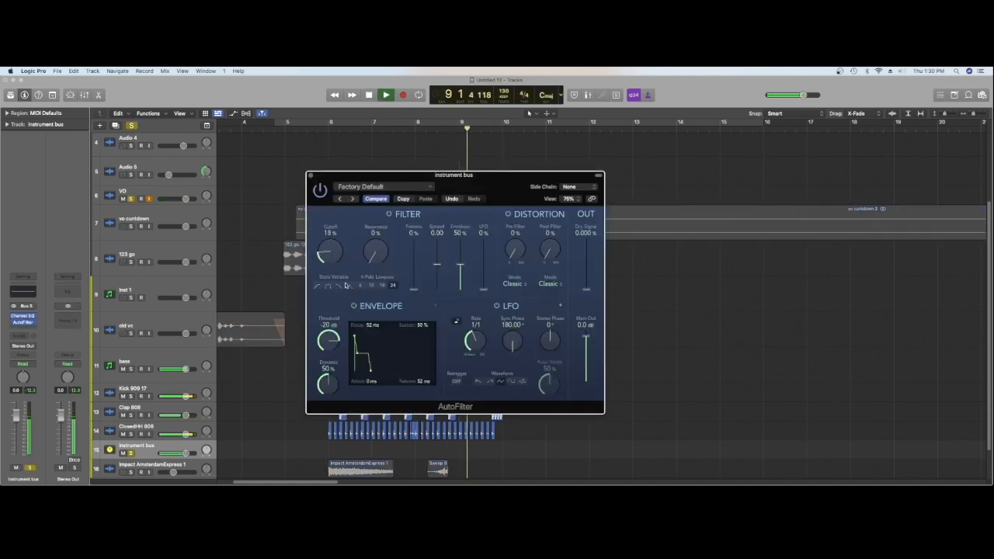
drag(325, 227, 340, 265)
key(space)
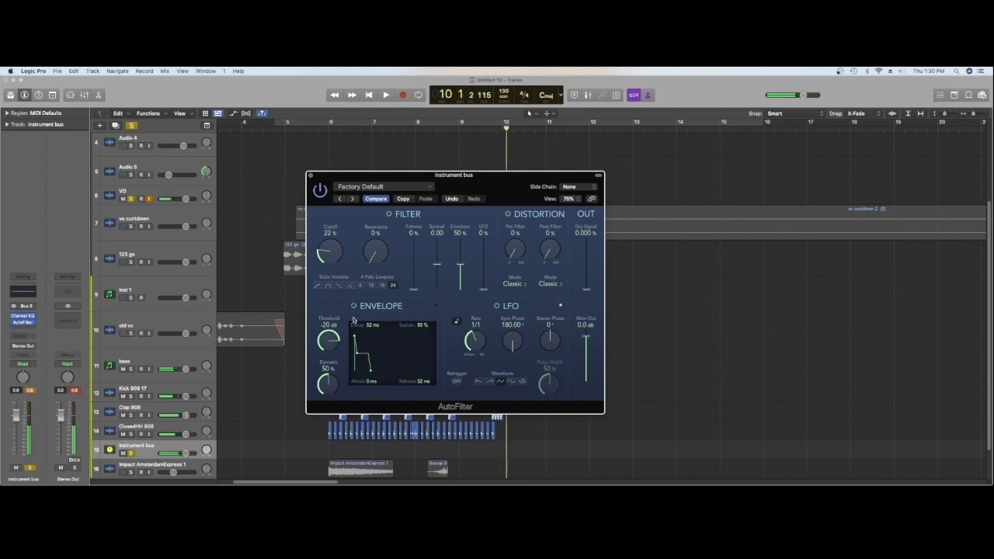
key(space)
key(space)
drag(340, 265, 351, 317)
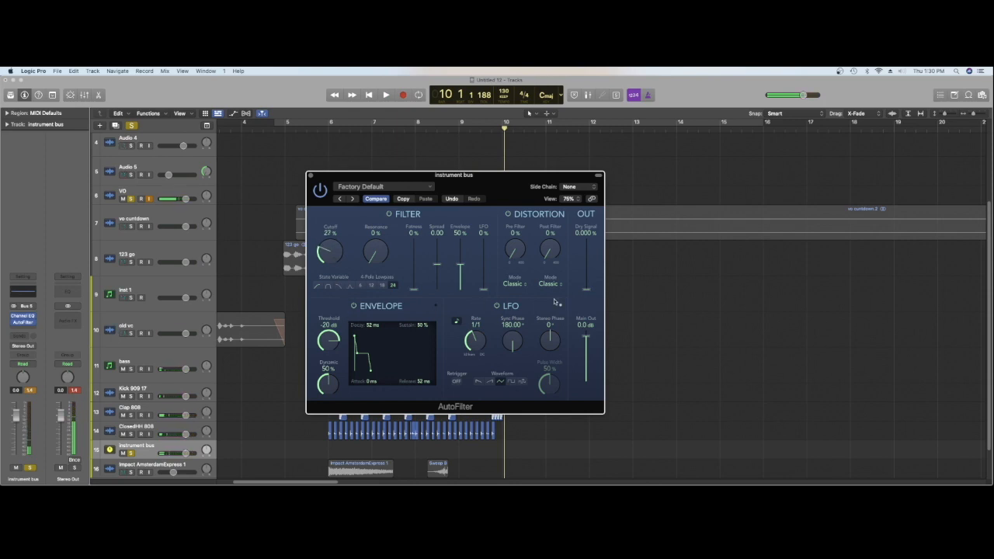
Move the AutoFilter window clear of the regions and switch the instrument bus automation mode to Write
drag(453, 175, 614, 207)
click(23, 364)
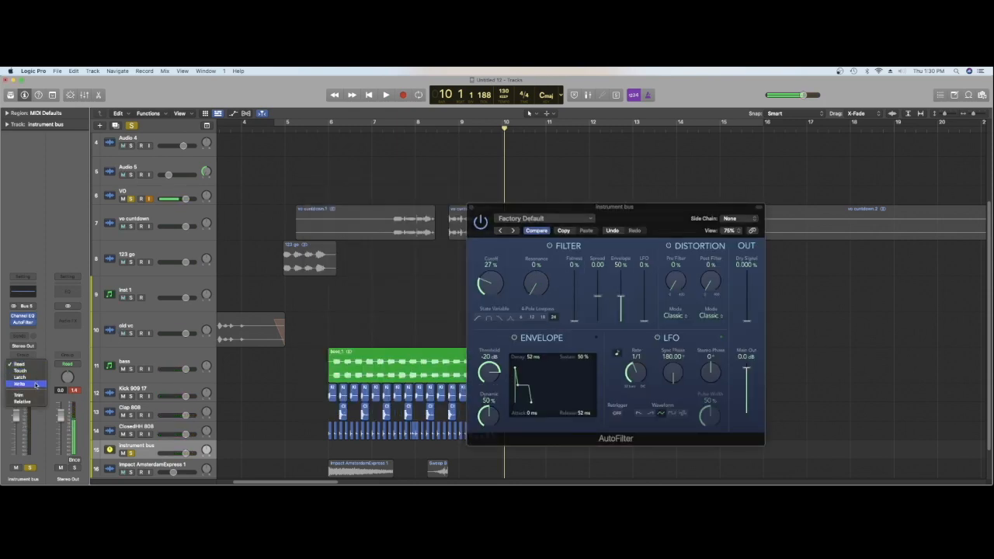
click(21, 384)
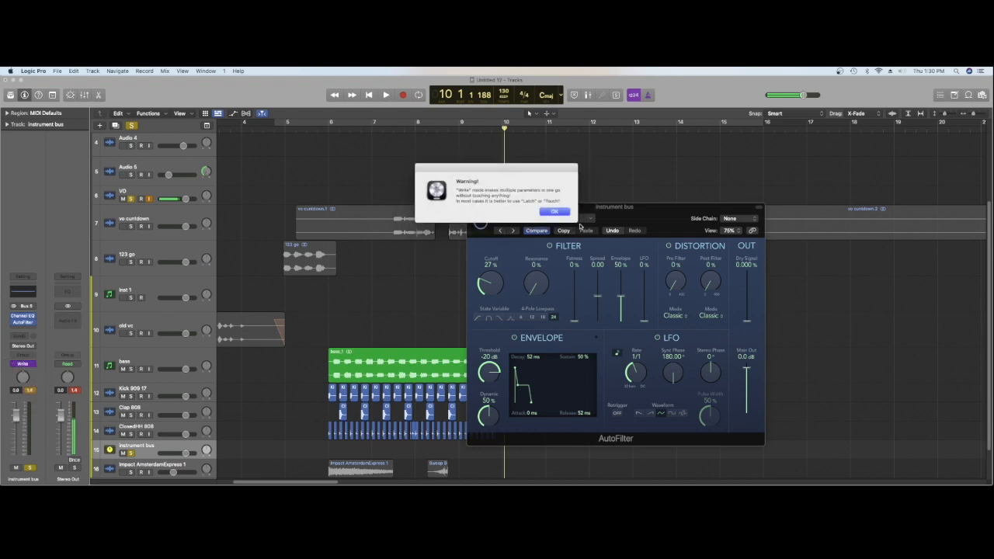
click(554, 212)
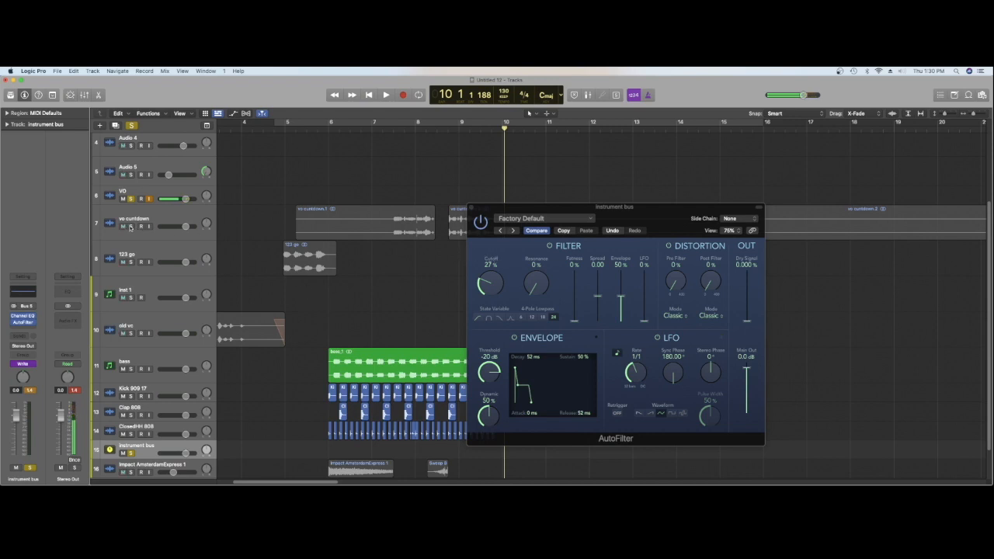
Solo vo cuntdown as well and record AutoFilter cutoff automation on the instrument bus during playback from bar 6 beat 2
click(131, 227)
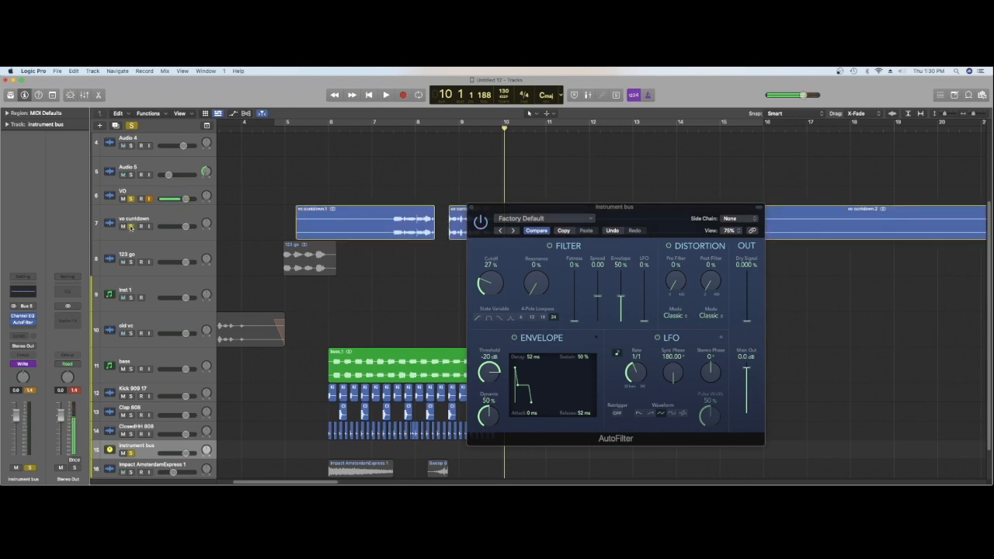
click(339, 129)
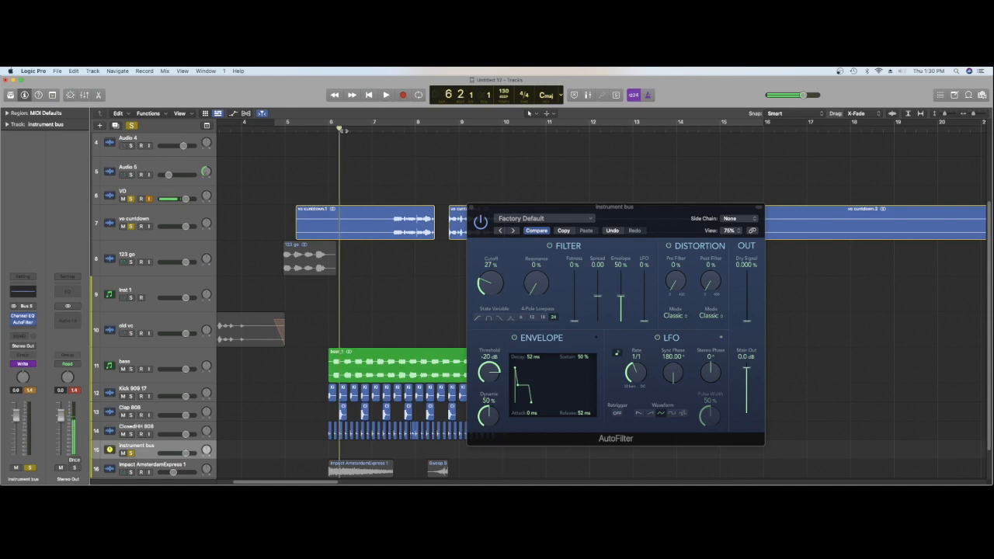
key(space)
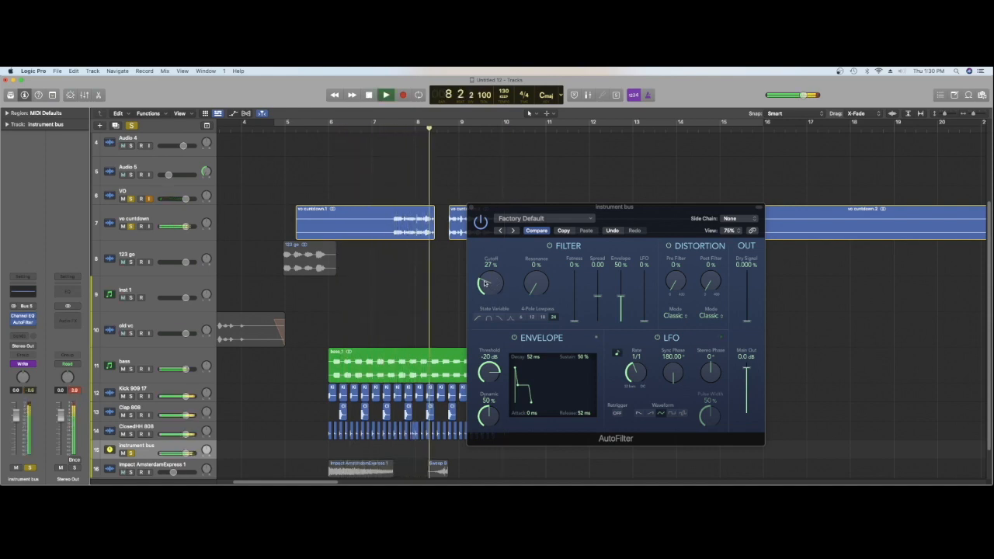
drag(484, 283, 487, 247)
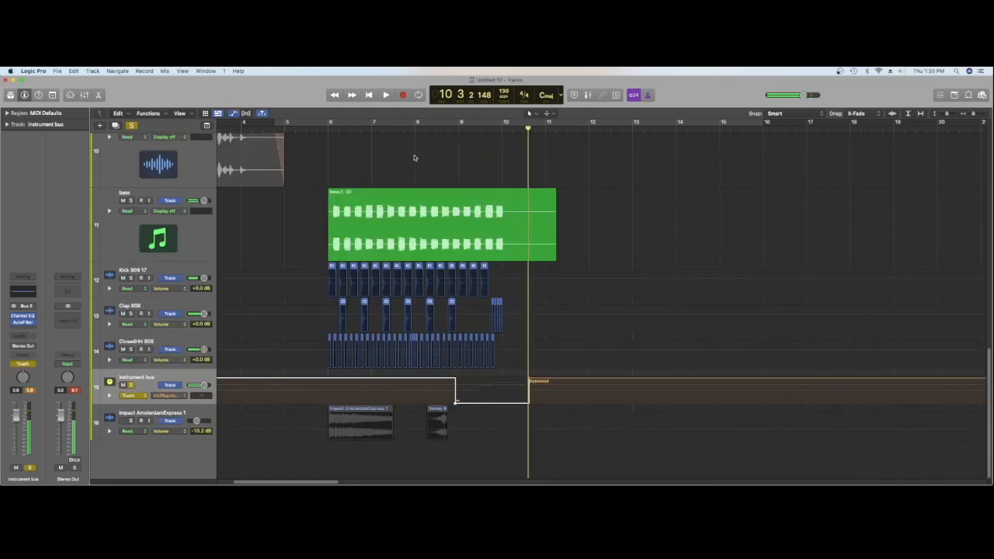
key(space)
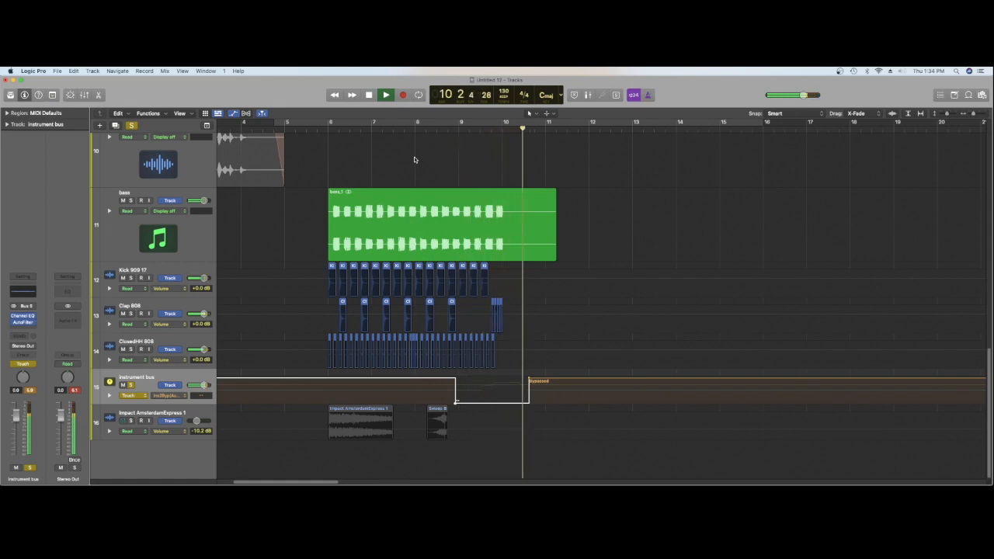
Stop playback, hide the track automation, and split vo cuntdown.2 at bar 10, deleting the part after the split
key(space)
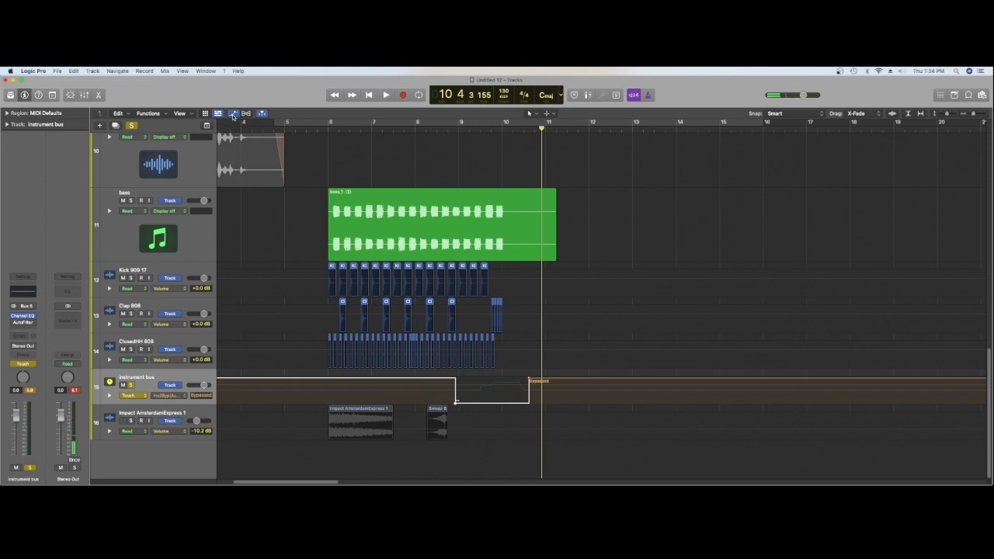
click(233, 114)
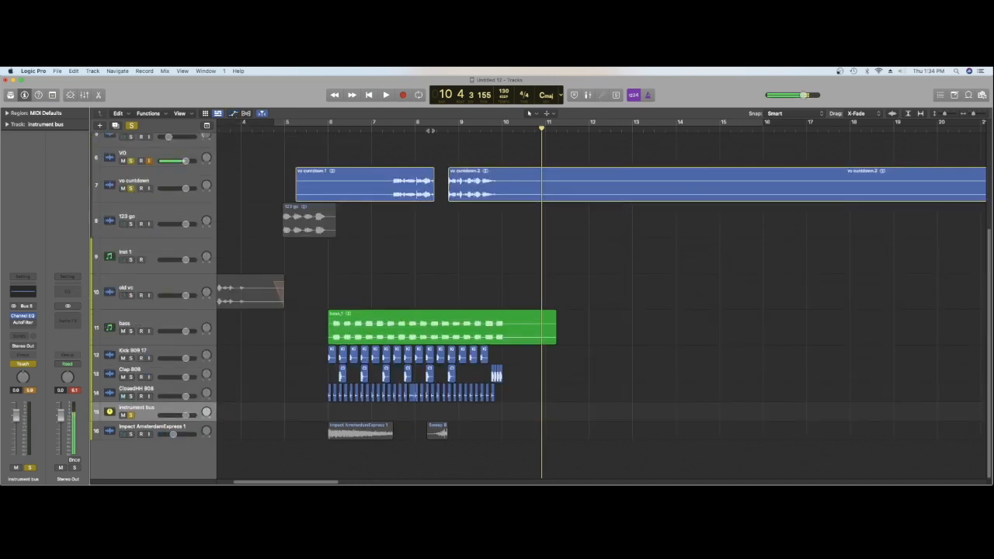
click(501, 132)
right_click(511, 175)
click(517, 179)
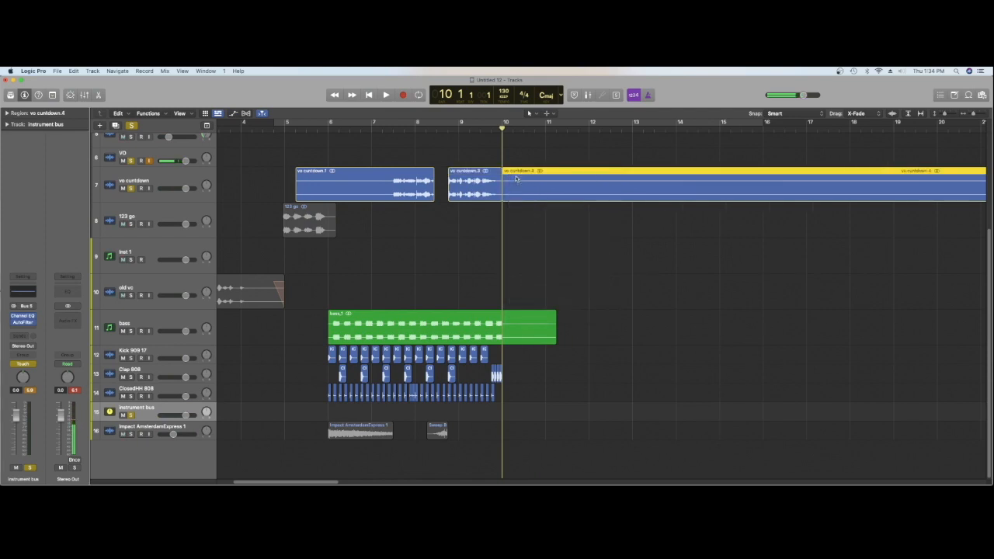
key(Delete)
Split the bass region at bar 10 and delete the part after the split
click(515, 337)
right_click(513, 336)
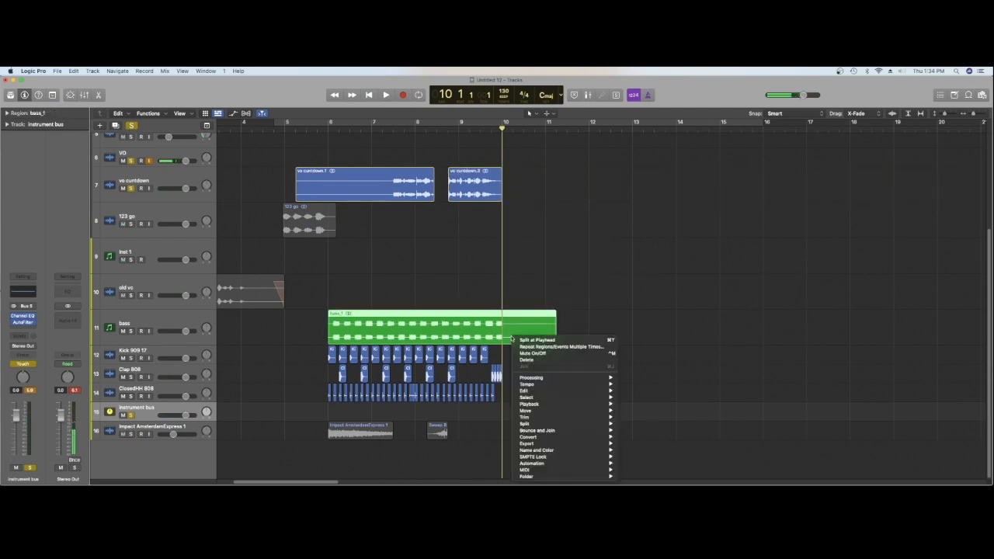
click(518, 340)
key(Delete)
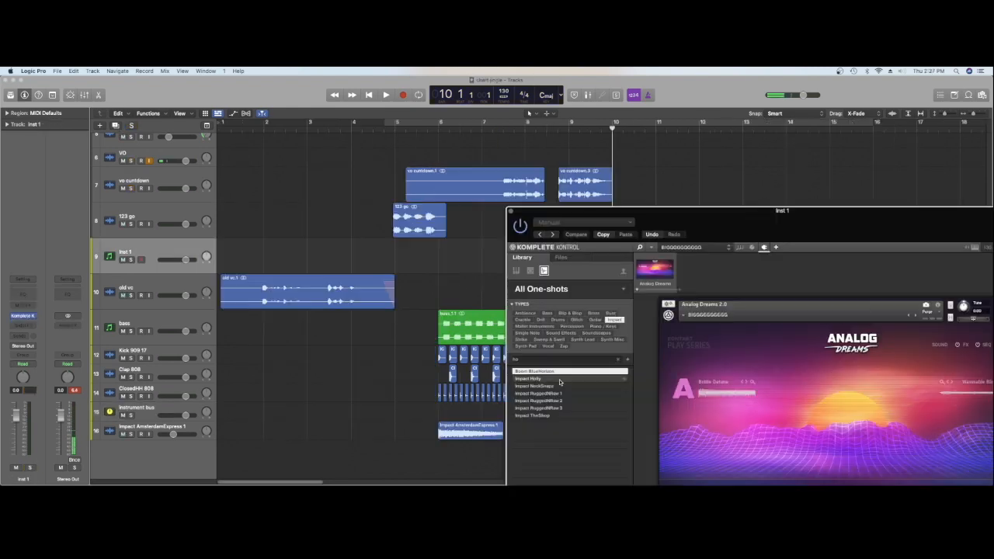
Place the Impact Holly one-shot from Komplete Kontrol on a new track and align its start to bar 10
click(559, 379)
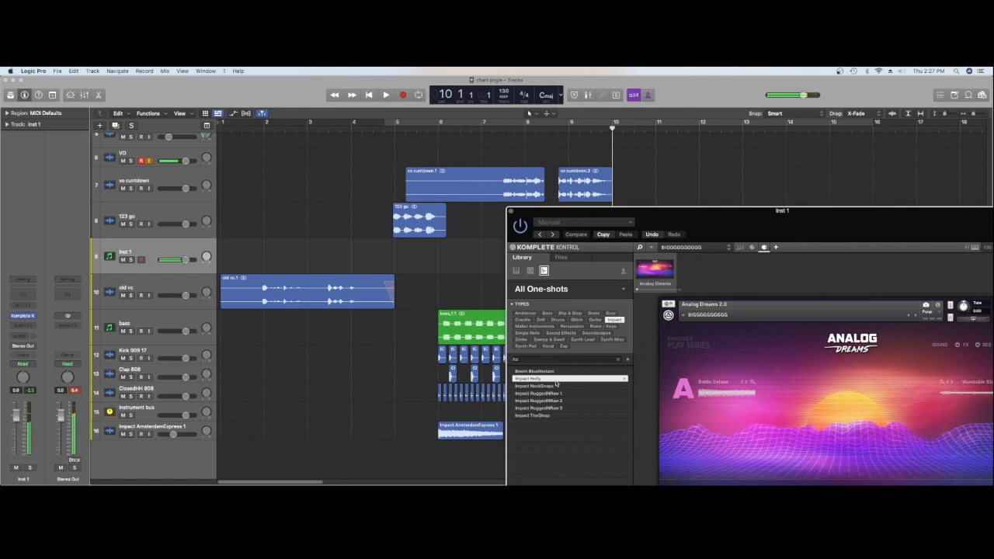
drag(675, 225, 420, 241)
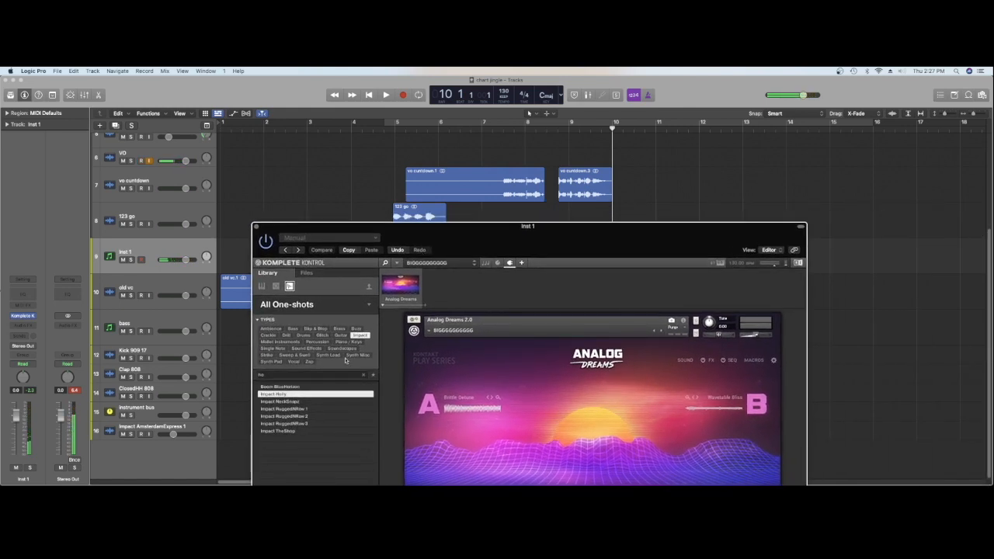
drag(332, 395, 804, 439)
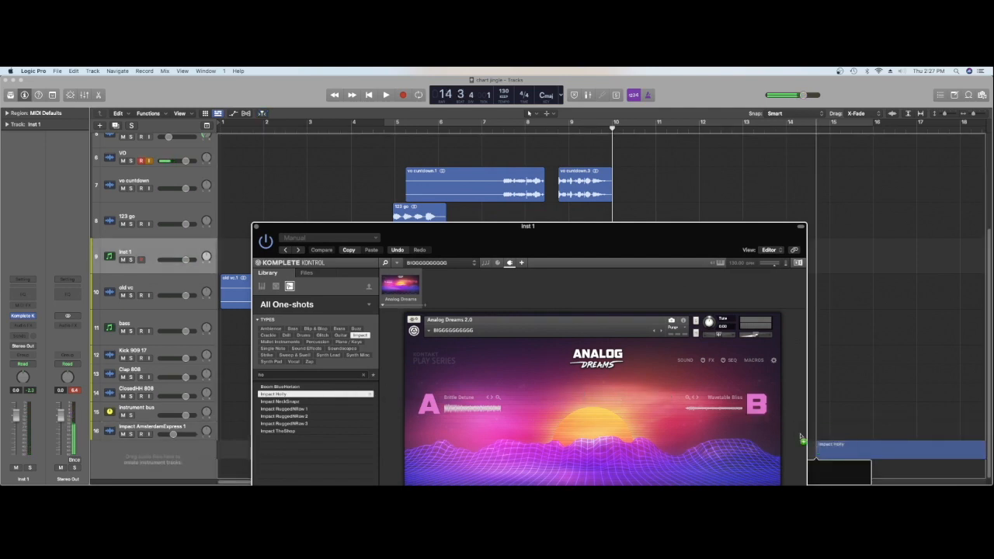
click(257, 228)
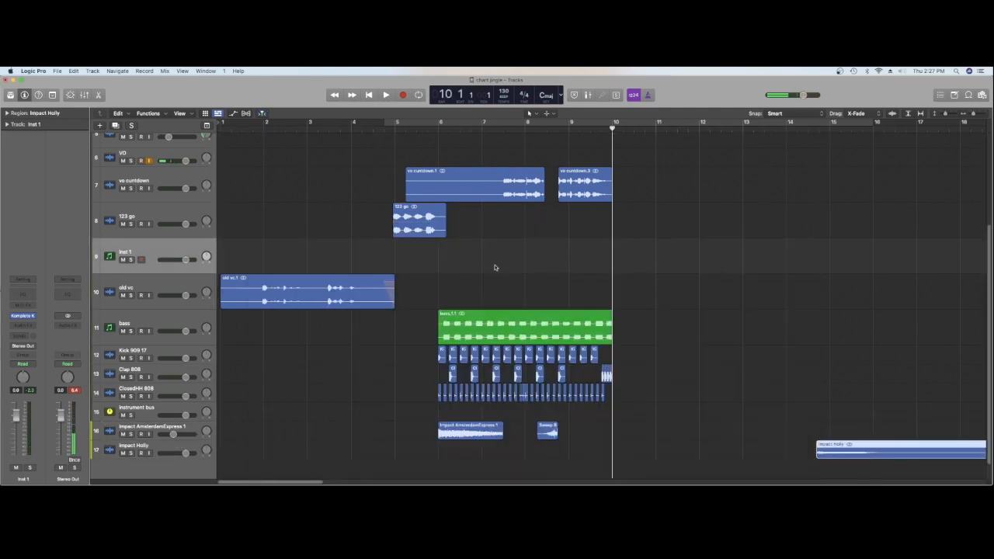
drag(845, 453, 642, 450)
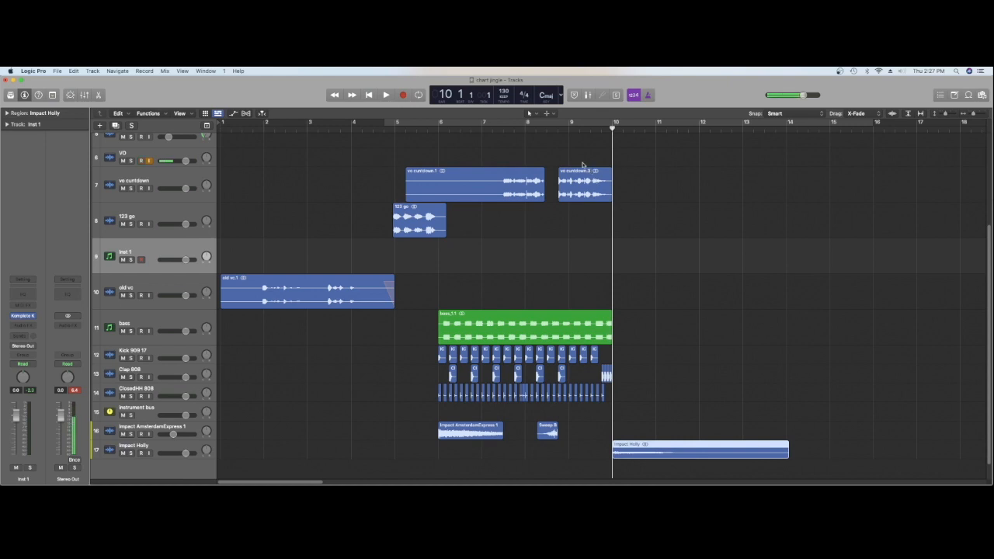
Audition the transition from bar 9 into the Impact Holly hit at bar 10
click(571, 128)
key(space)
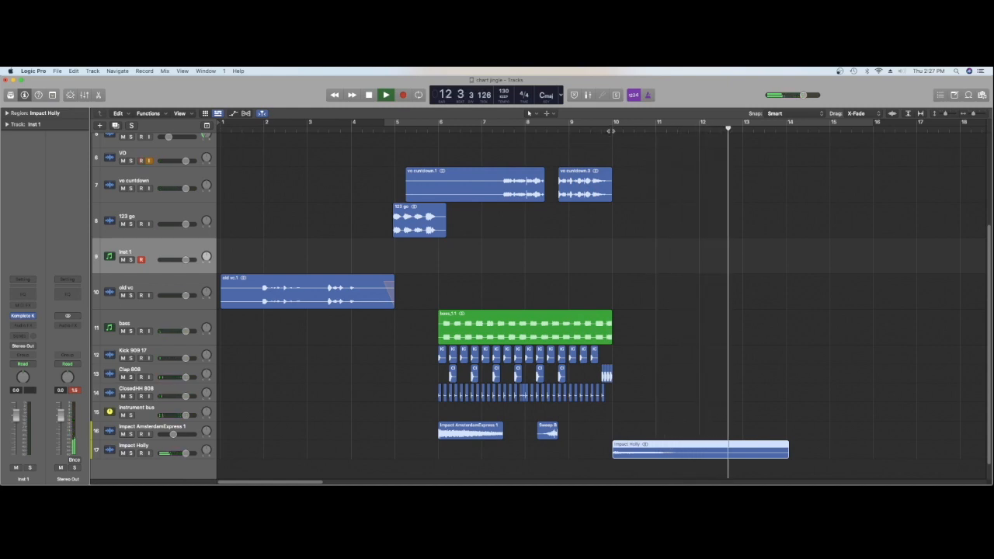
double_click(558, 129)
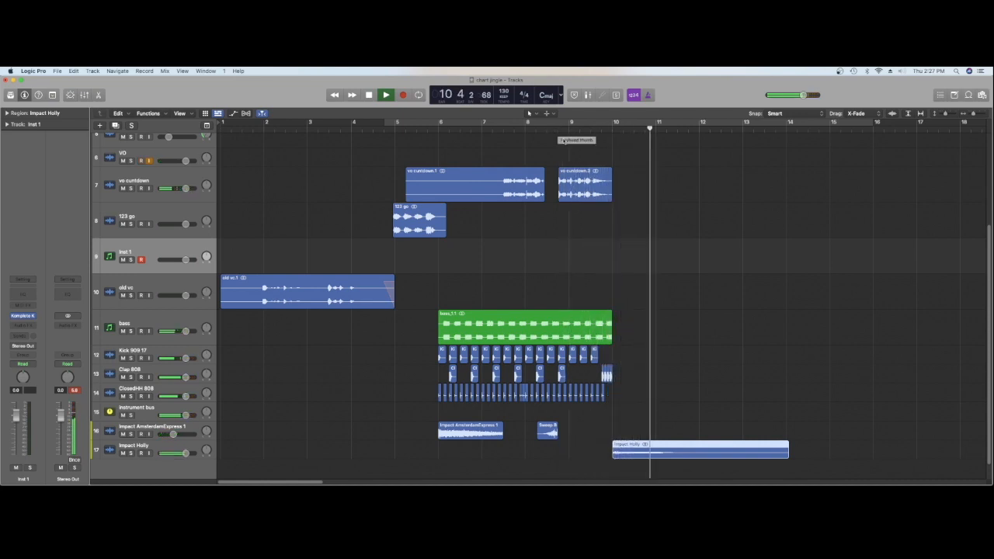
key(space)
click(627, 377)
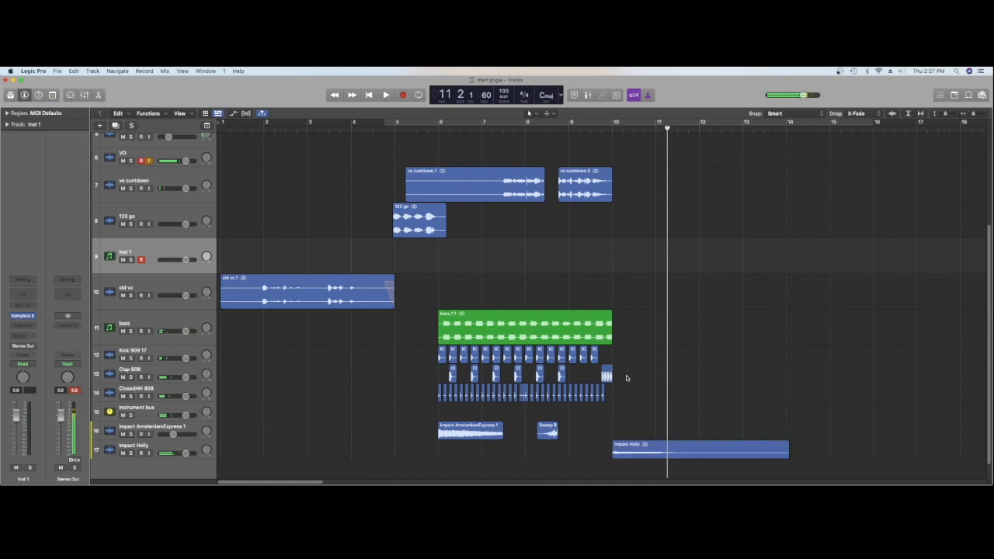
Enable Flex on the Clap 808 track in Polyphonic mode, then hide the Flex display
click(185, 373)
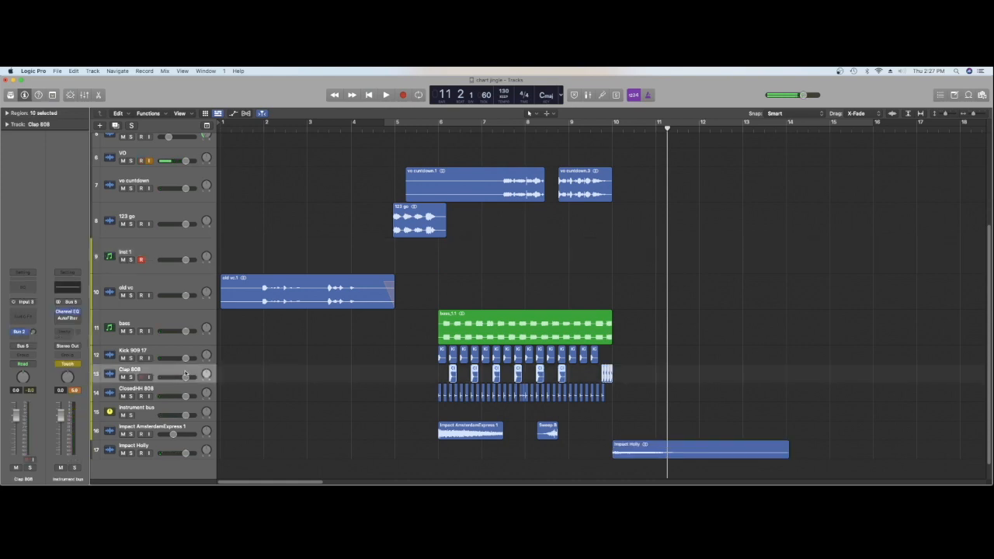
click(245, 114)
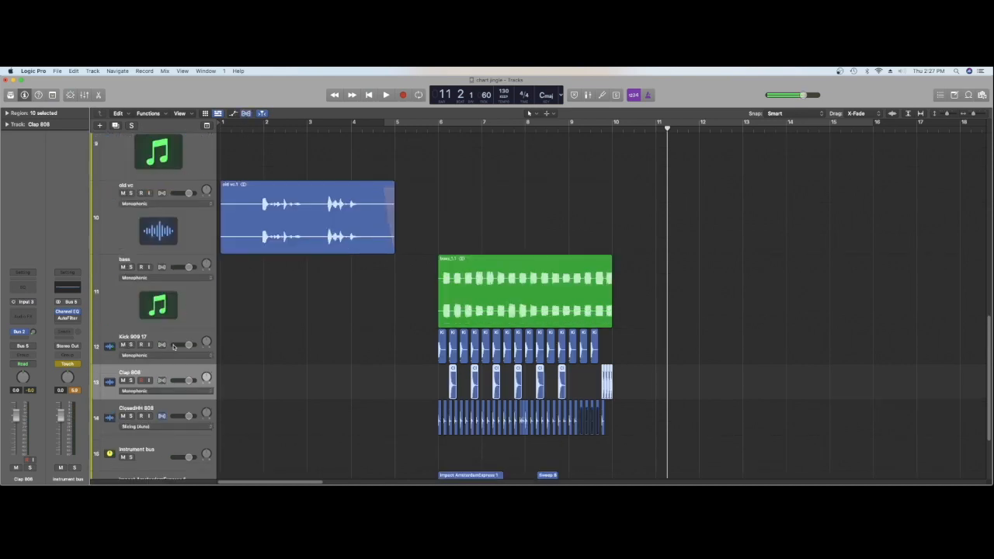
click(161, 381)
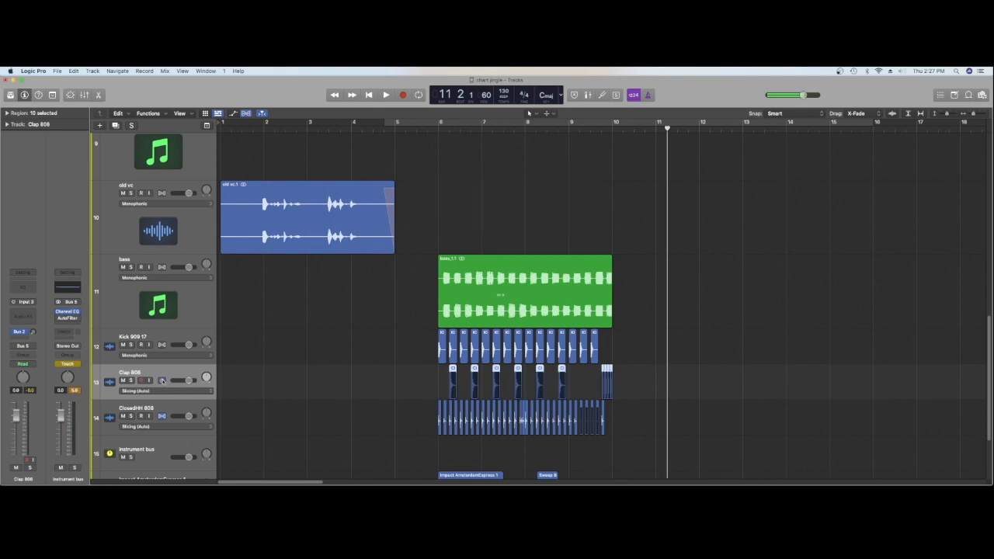
click(172, 391)
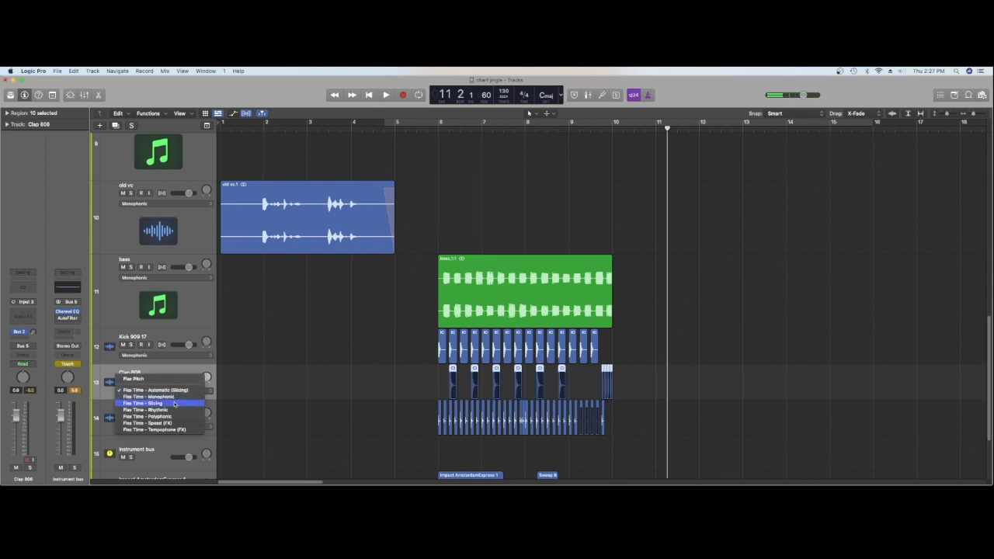
click(175, 418)
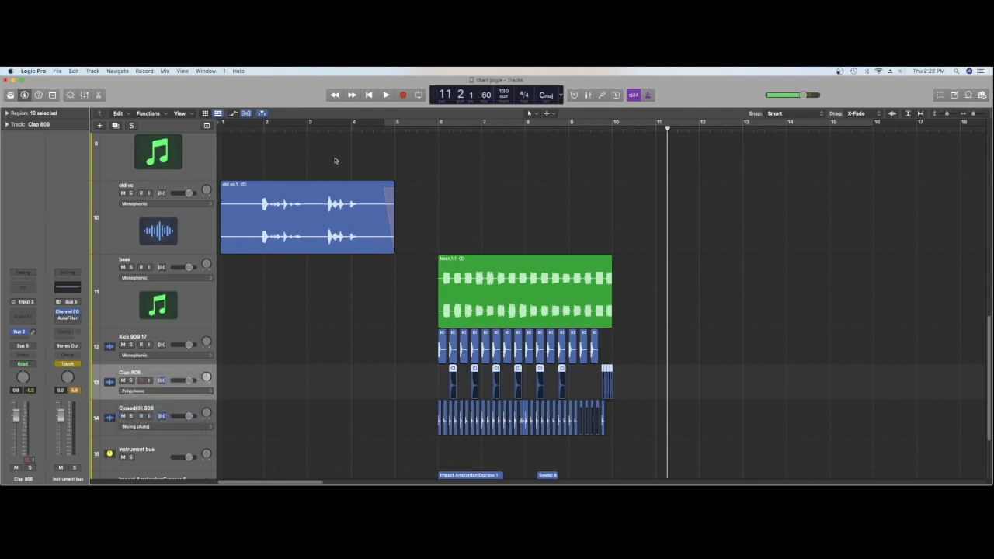
click(246, 114)
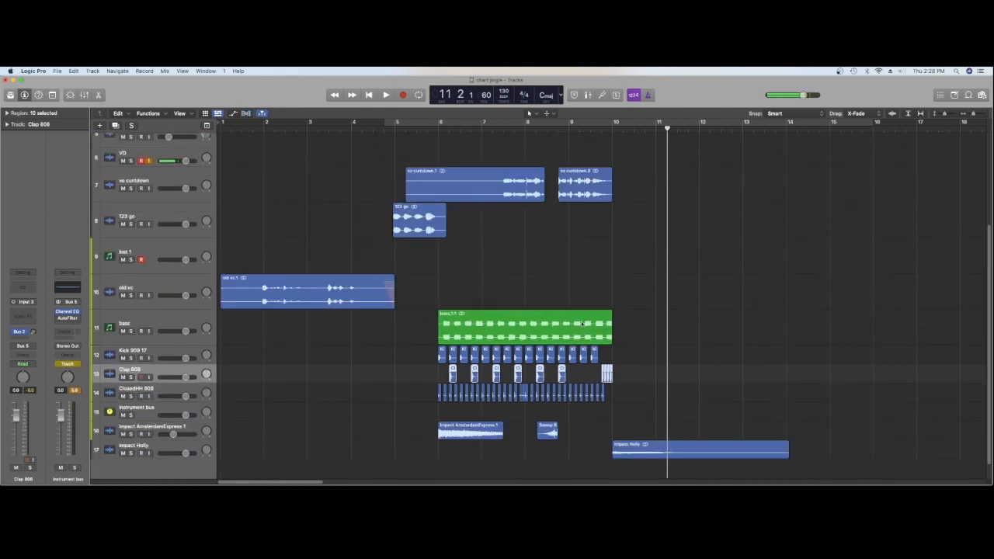
Stretch the last Clap 808 region past bar 10 to about beat 2 and audition the ending
click(712, 381)
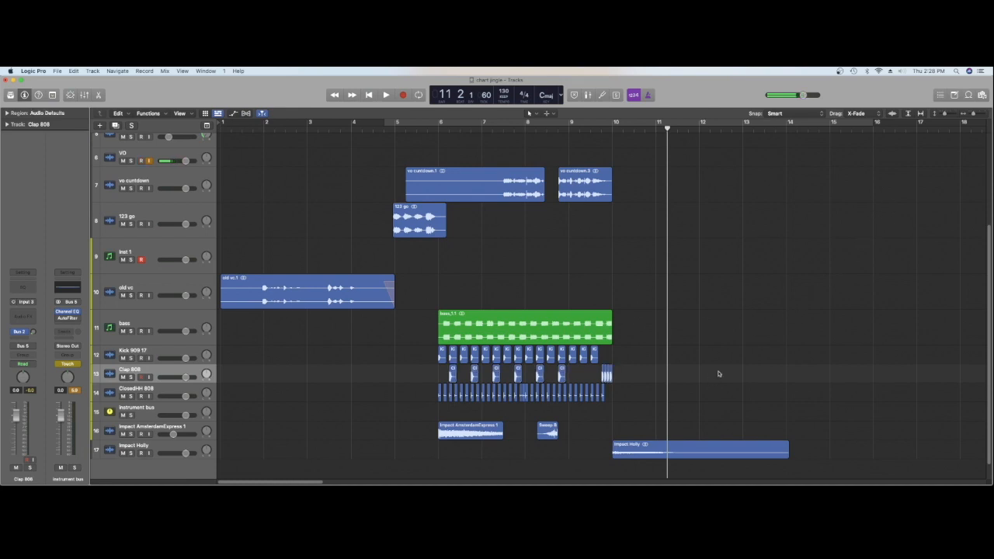
drag(974, 115, 977, 115)
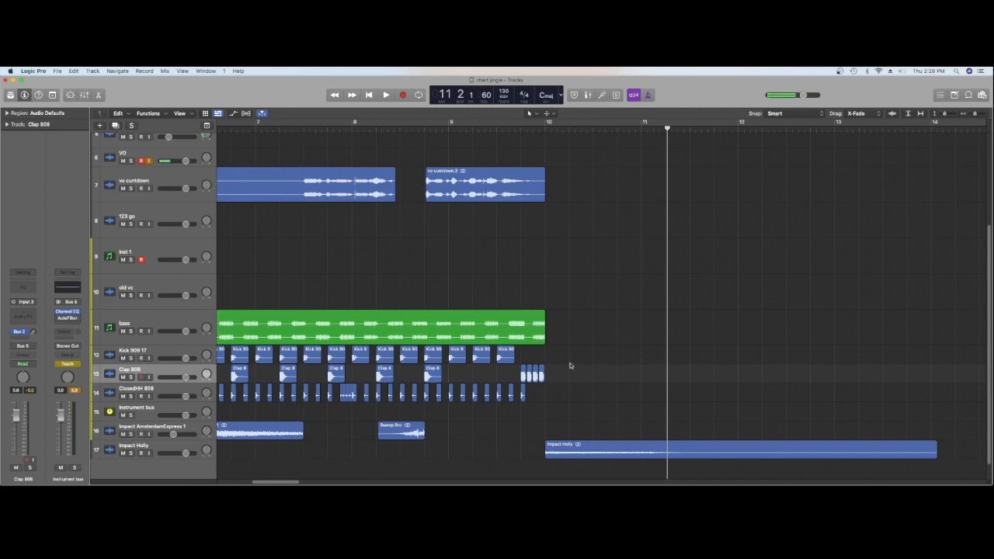
drag(544, 377, 566, 377)
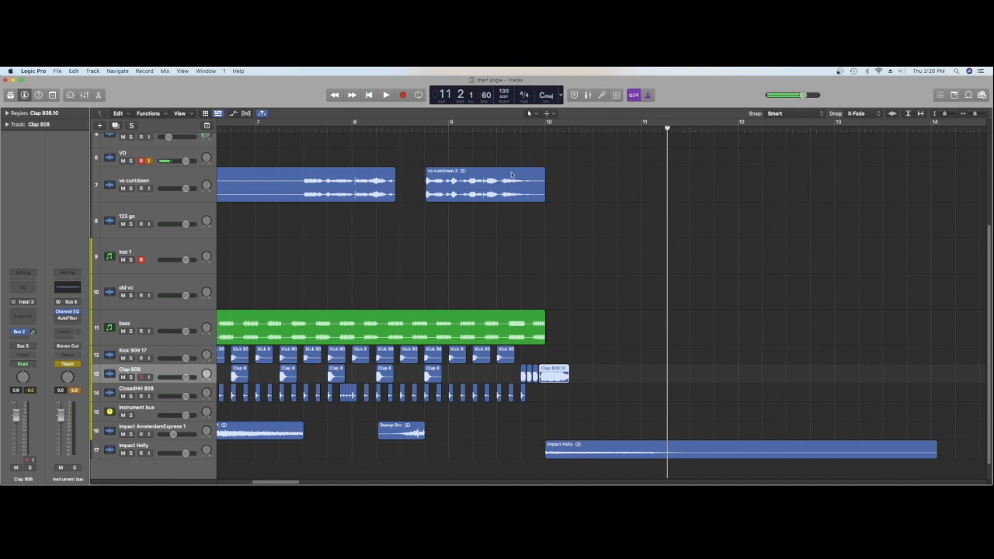
double_click(496, 129)
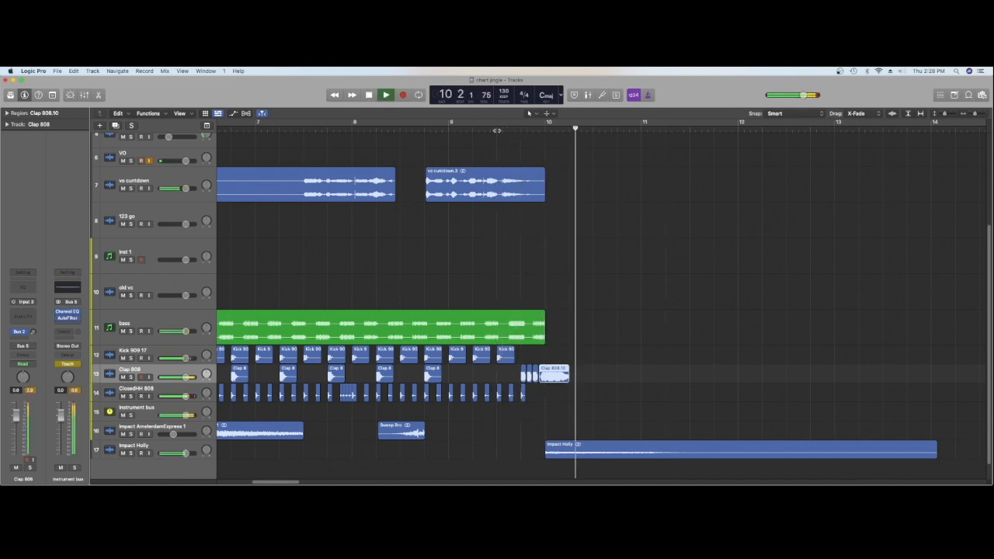
key(space)
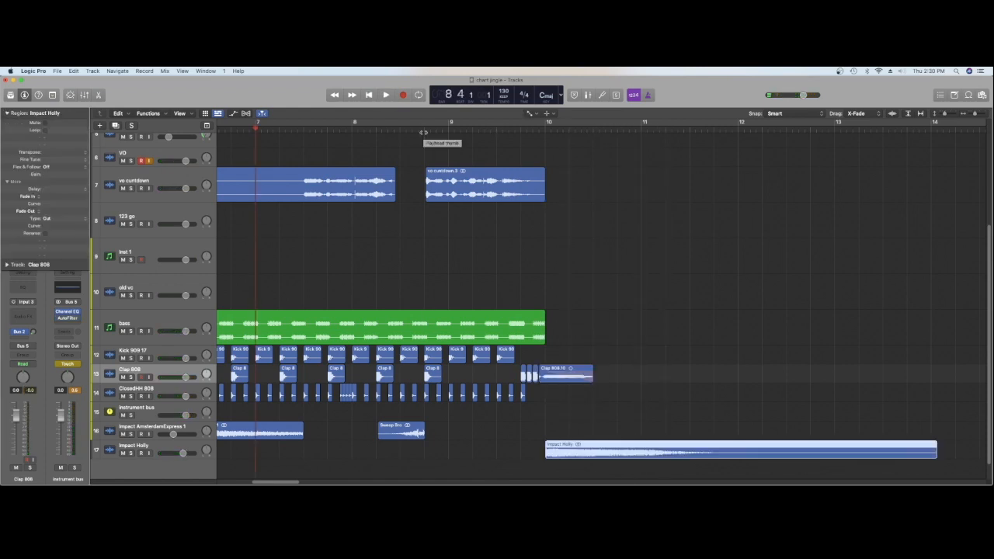
key(space)
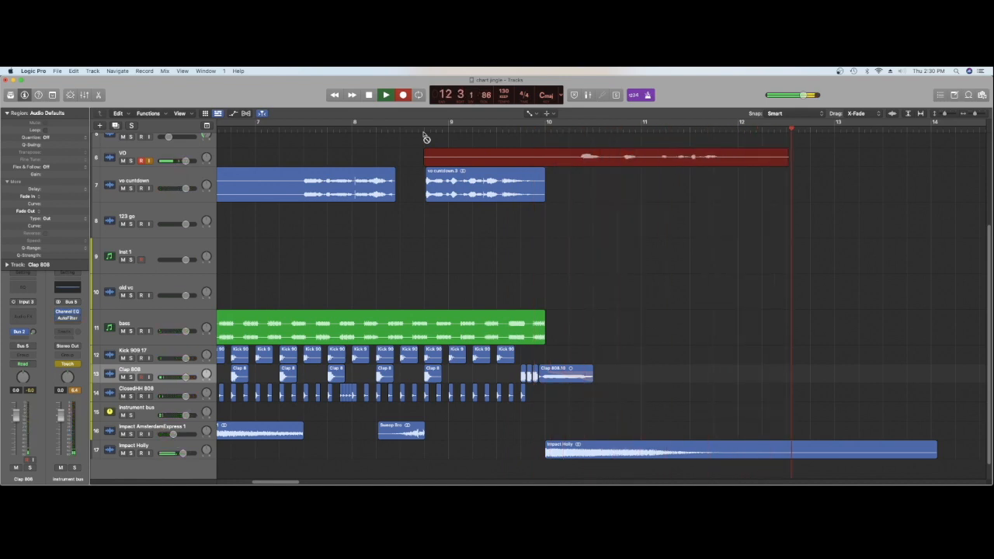
Stop recording the VO take and fine-tune the Chorus mix on the VO#09_bip track
key(space)
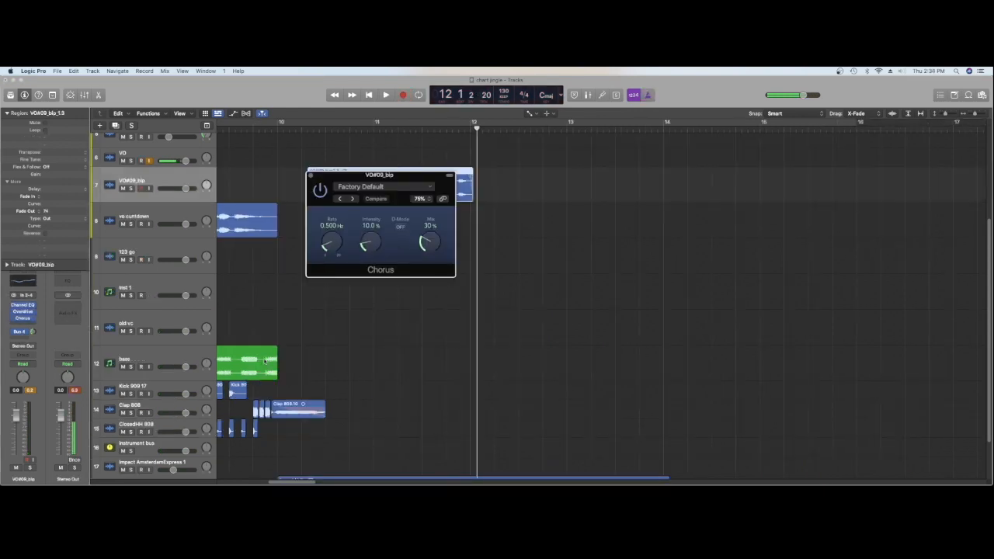
drag(427, 232, 426, 223)
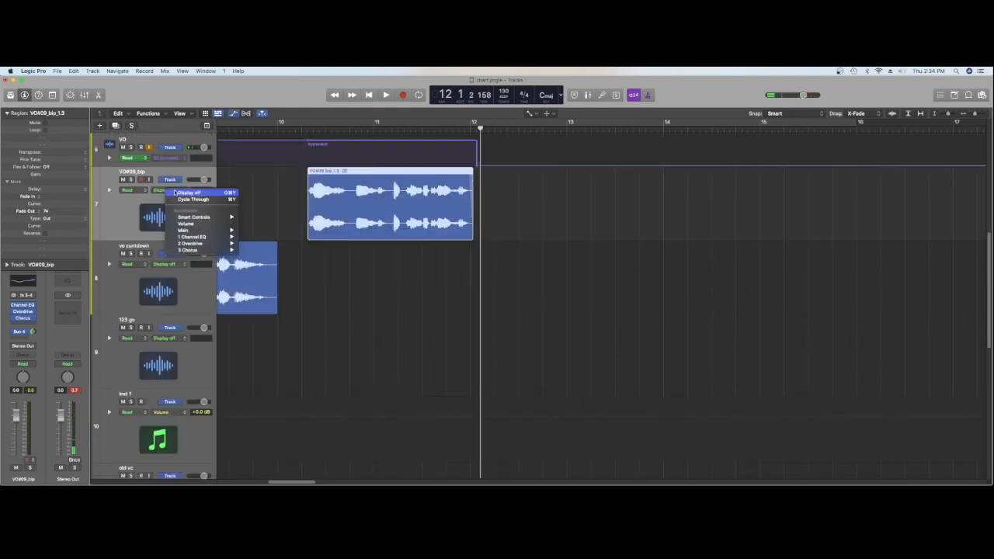
Show the Insert 3 Bypass (Chorus) automation on the VO#09_bip track and switch to the Pointer tool
mouse_move(221, 250)
mouse_move(201, 231)
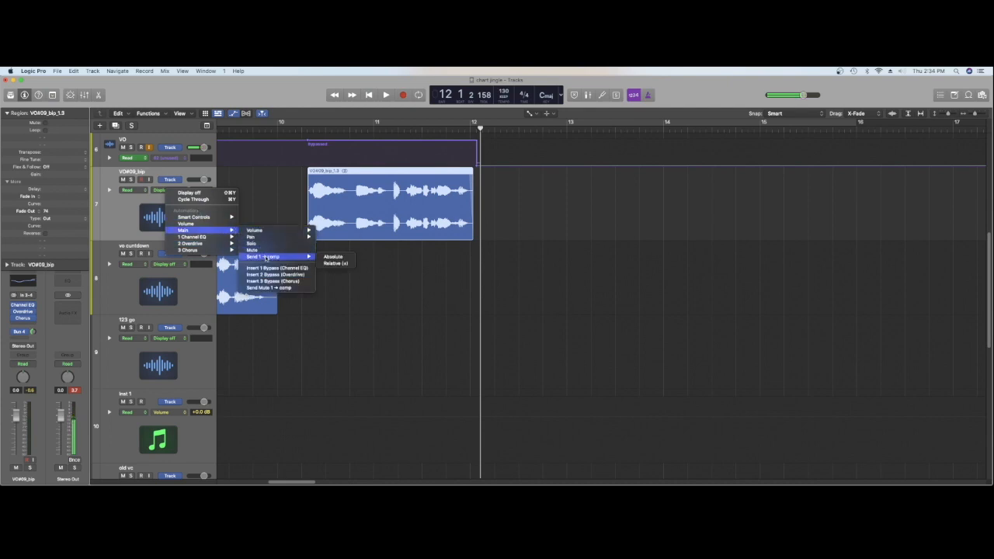
click(272, 281)
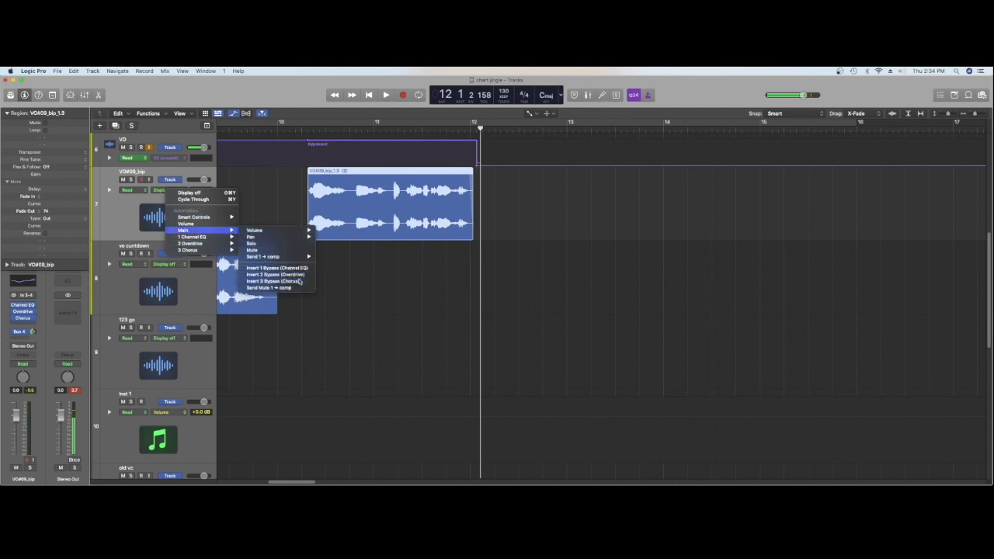
key(t)
click(394, 204)
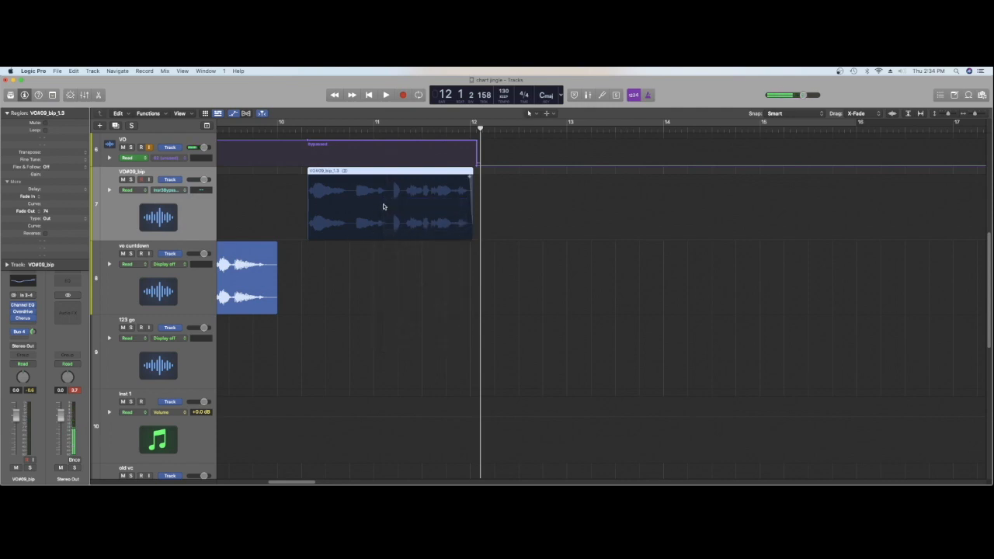
click(384, 207)
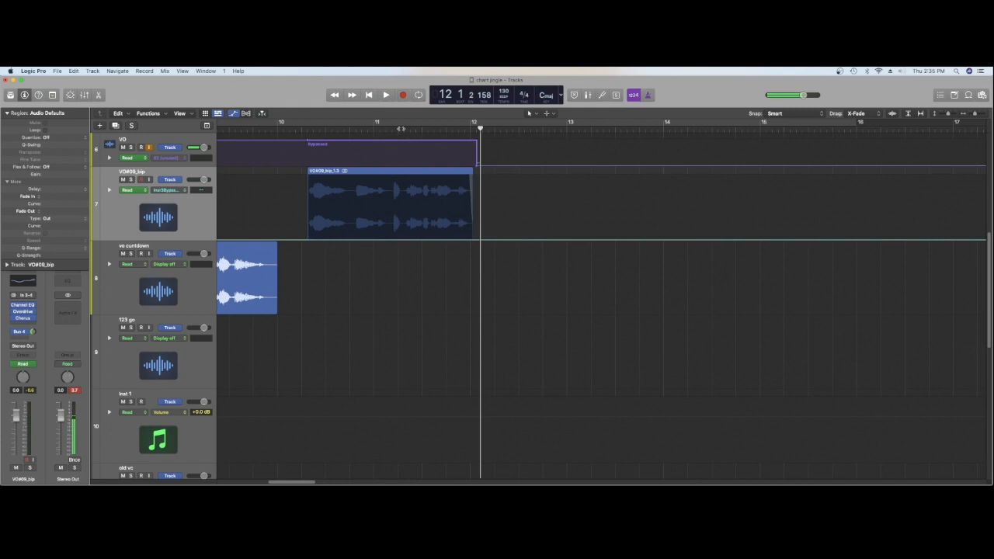
Audition the VO#09_bip phrase and automate its Chorus as bypassed until about bar 11 beat 2, active from there on
double_click(307, 132)
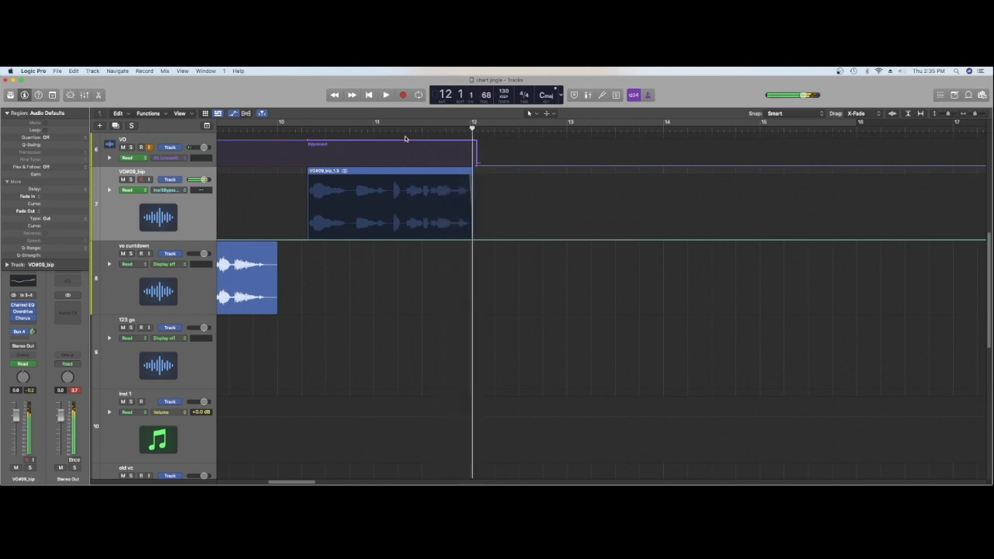
click(403, 188)
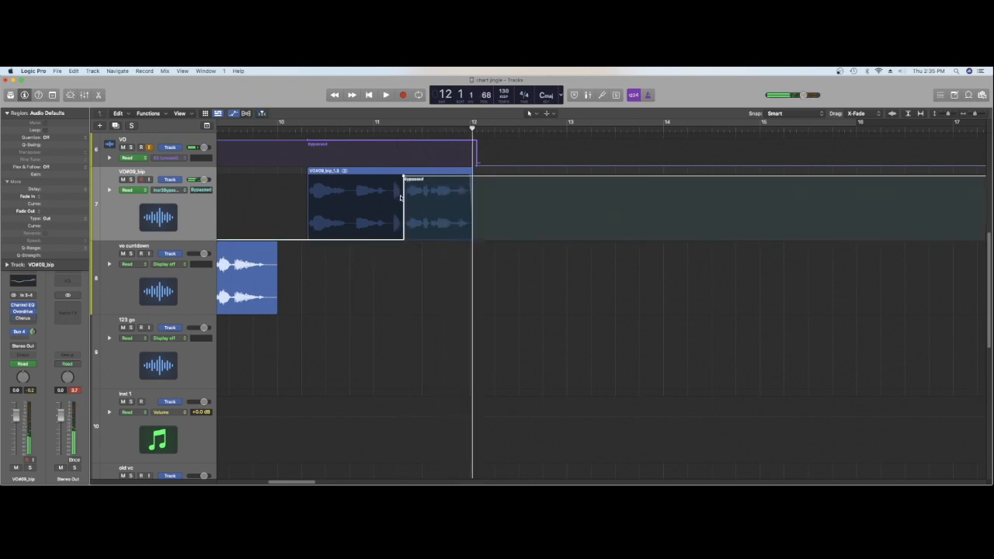
drag(393, 242, 412, 207)
Audition the Chorus bypass change and nudge its automation point to 11 2 1 129
key(space)
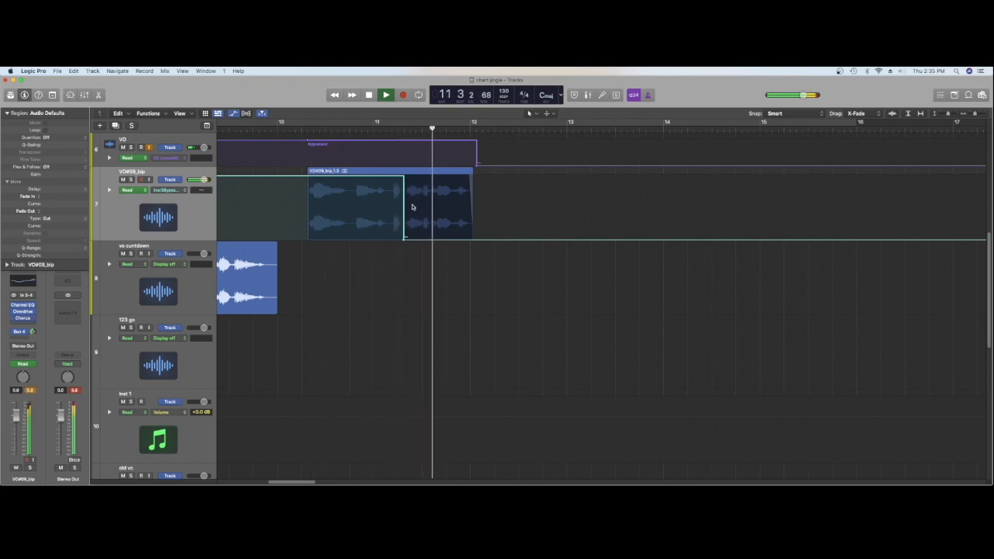
key(space)
drag(402, 238, 402, 238)
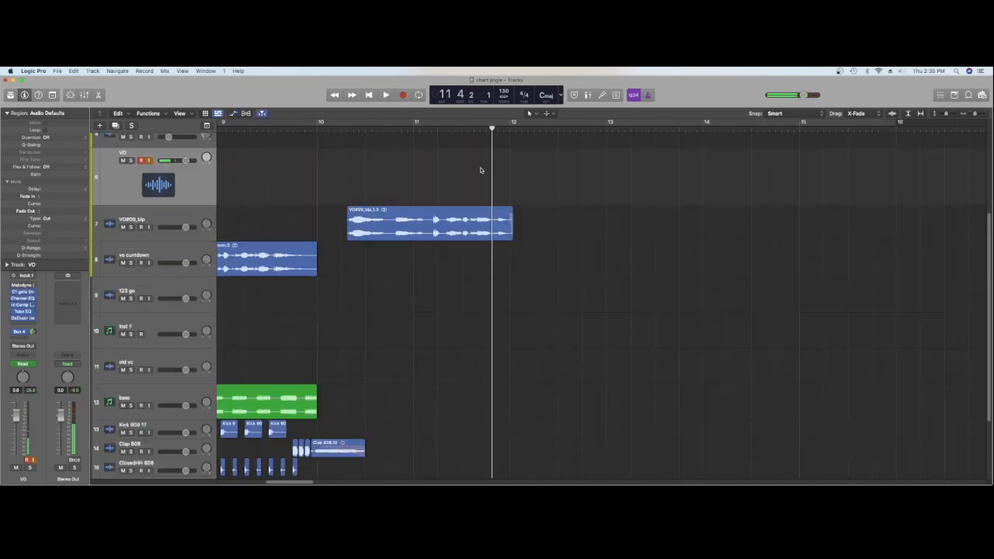
key(space)
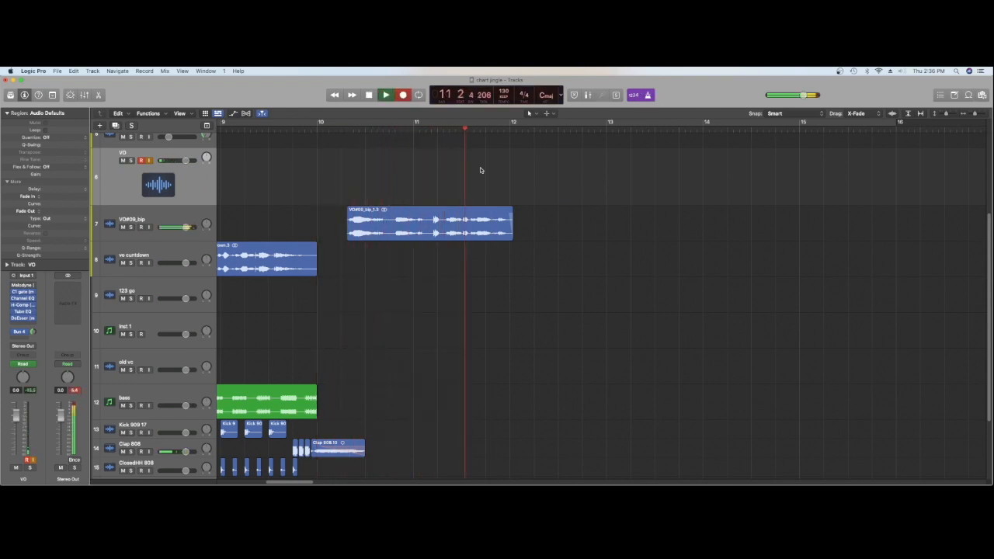
Record a short whispered vocal on the VO track starting just before bar 12
key(r)
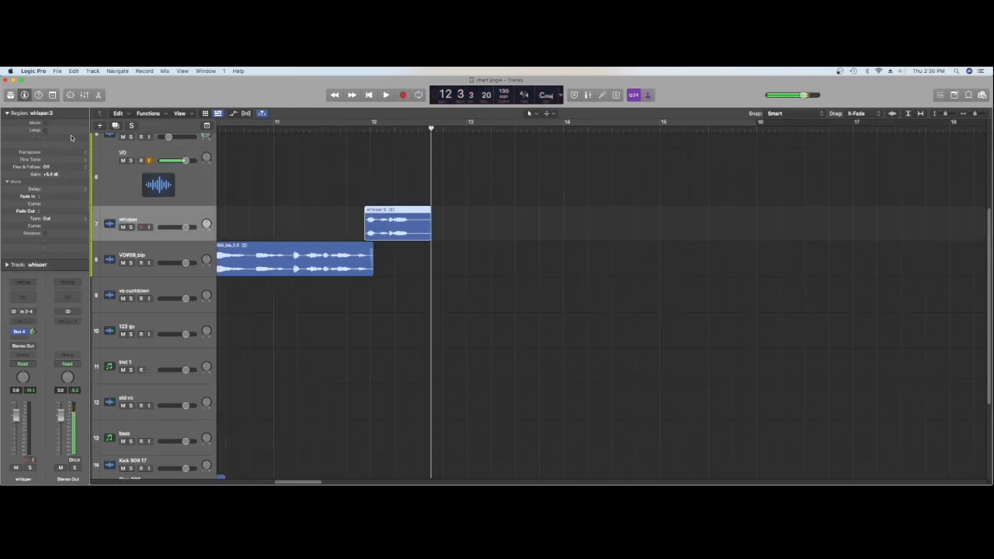
key(space)
Insert a Channel EQ on the whisper track and cut its lows with the low shelf, fine-tuning the frequency by ear
key(space)
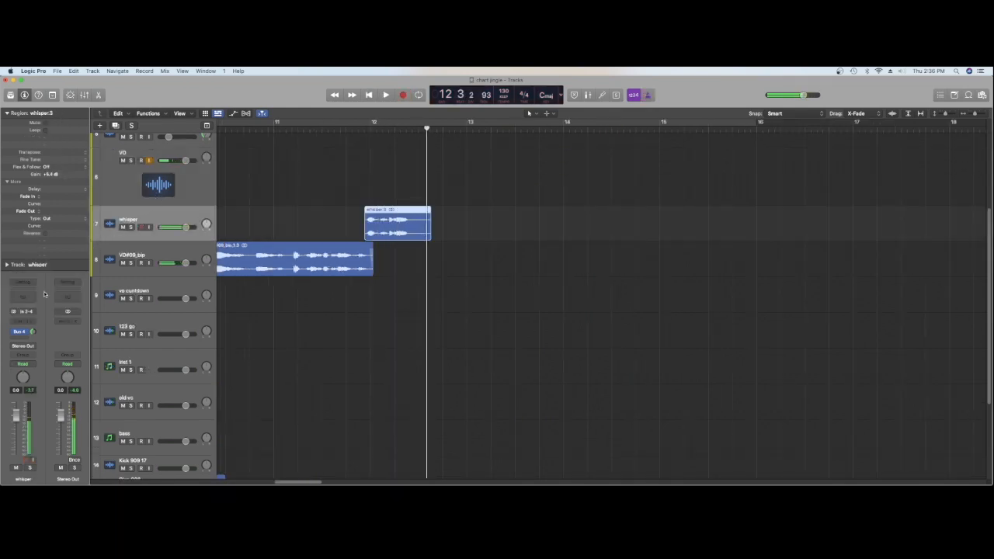
click(24, 298)
drag(357, 248, 464, 296)
key(space)
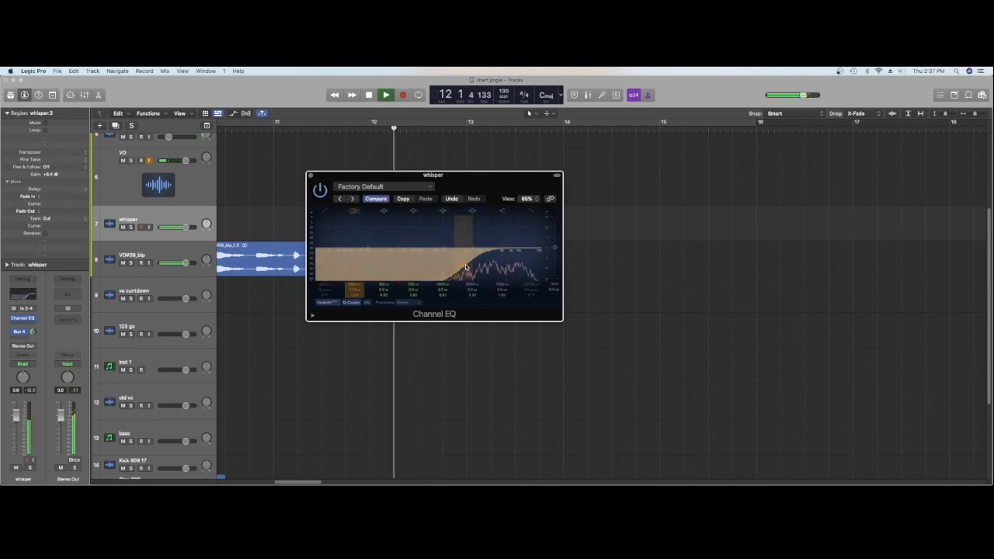
key(space)
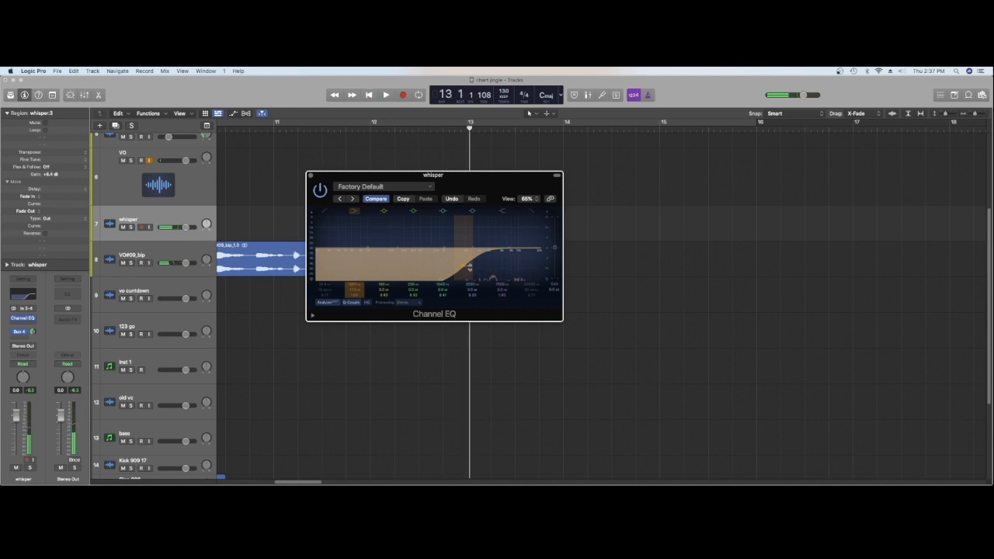
mouse_move(463, 268)
mouse_down()
mouse_move(481, 266)
mouse_move(448, 267)
mouse_up()
key(space)
key(space)
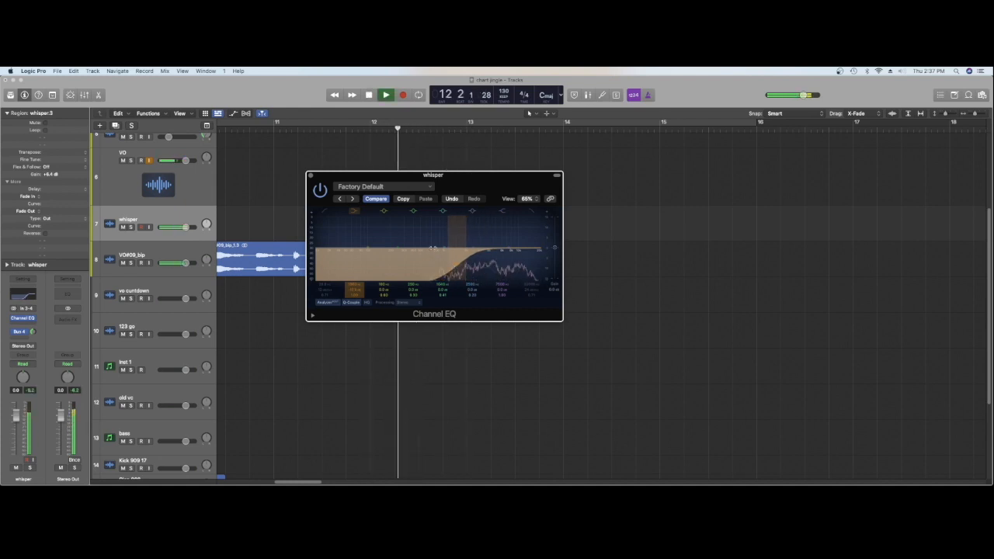
key(space)
click(309, 175)
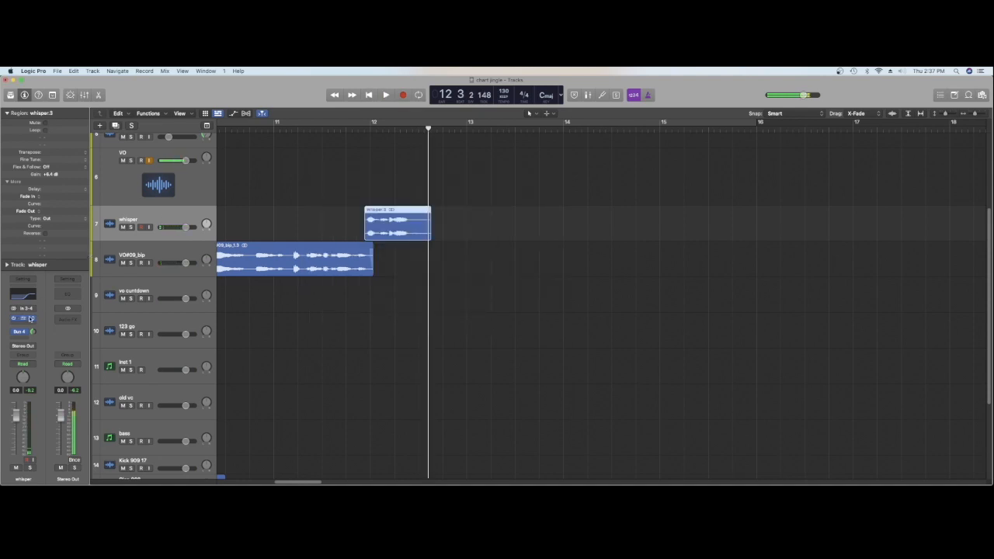
Insert the Waves RCompressor (s) after the Channel EQ on the whisper track
click(26, 324)
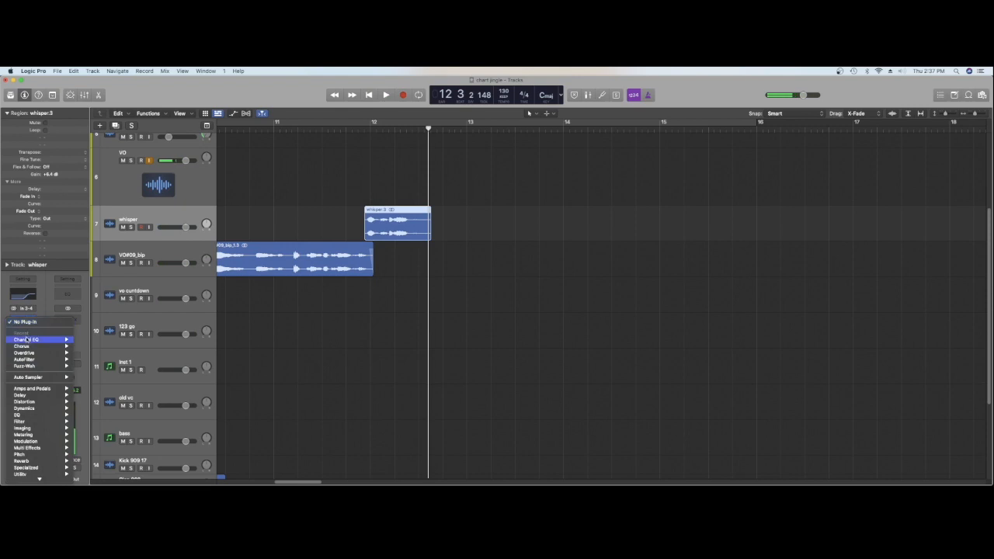
mouse_move(30, 474)
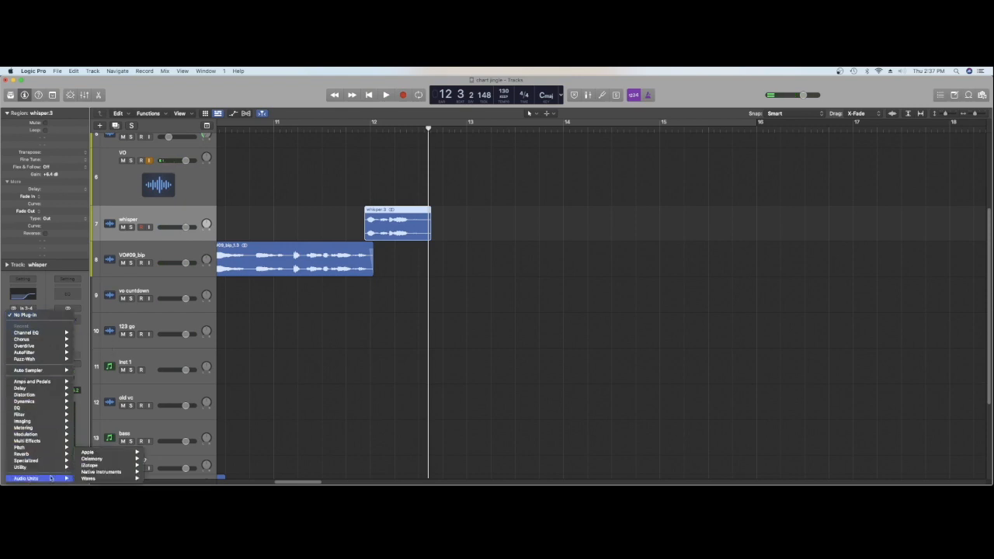
mouse_move(68, 480)
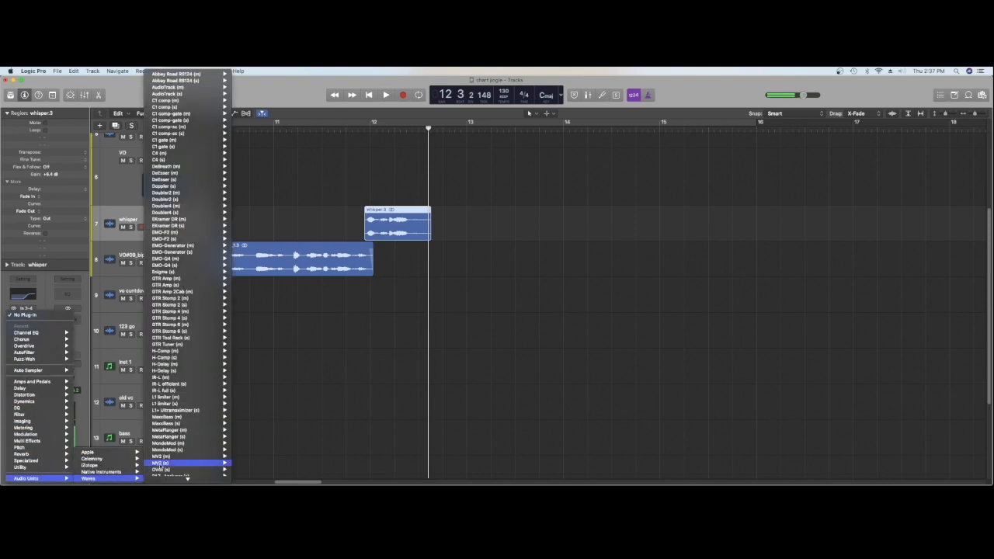
mouse_move(163, 471)
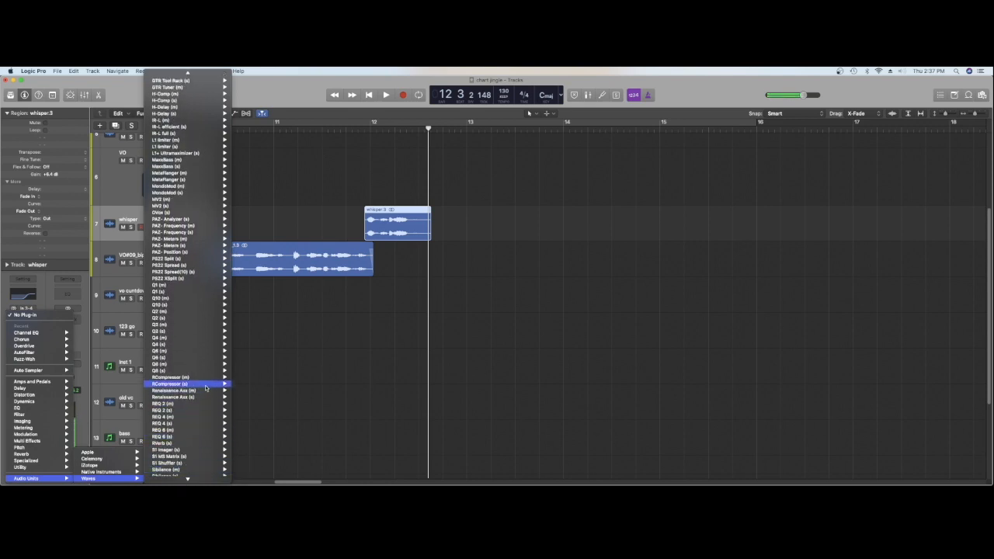
click(246, 385)
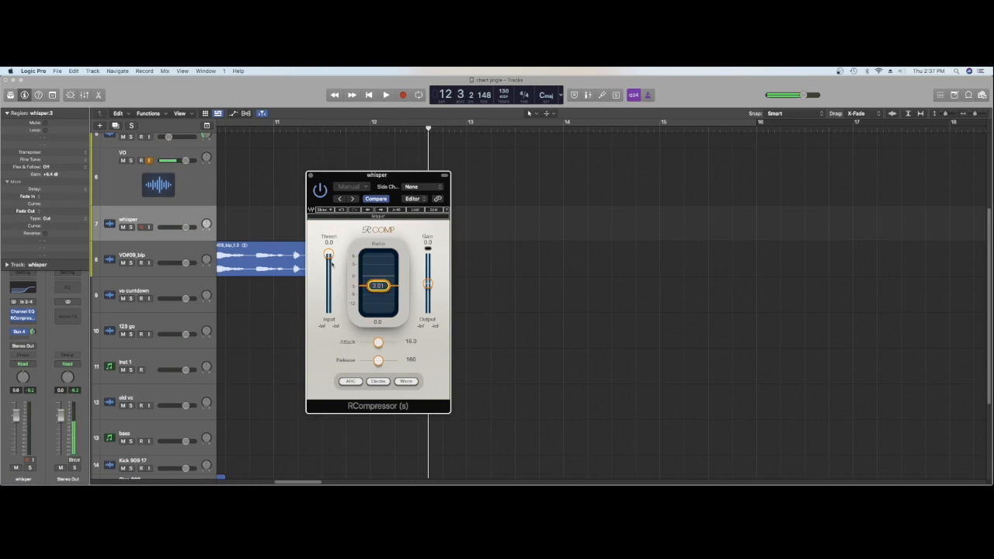
Set the whisper's RCompressor to a threshold of -24.2 and an attack of 0.50 while auditioning the phrase
key(space)
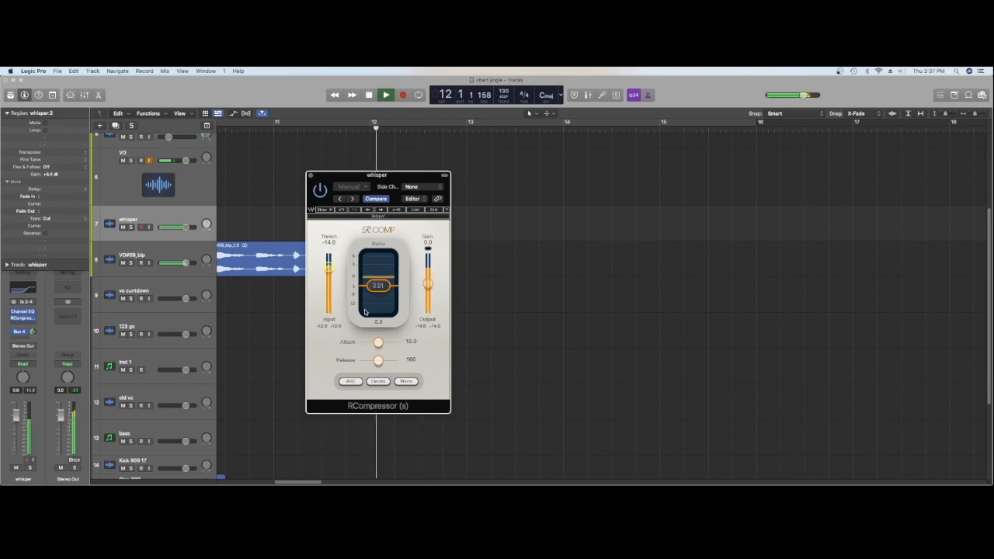
drag(379, 342, 360, 343)
key(space)
key(space)
drag(328, 268, 328, 276)
key(space)
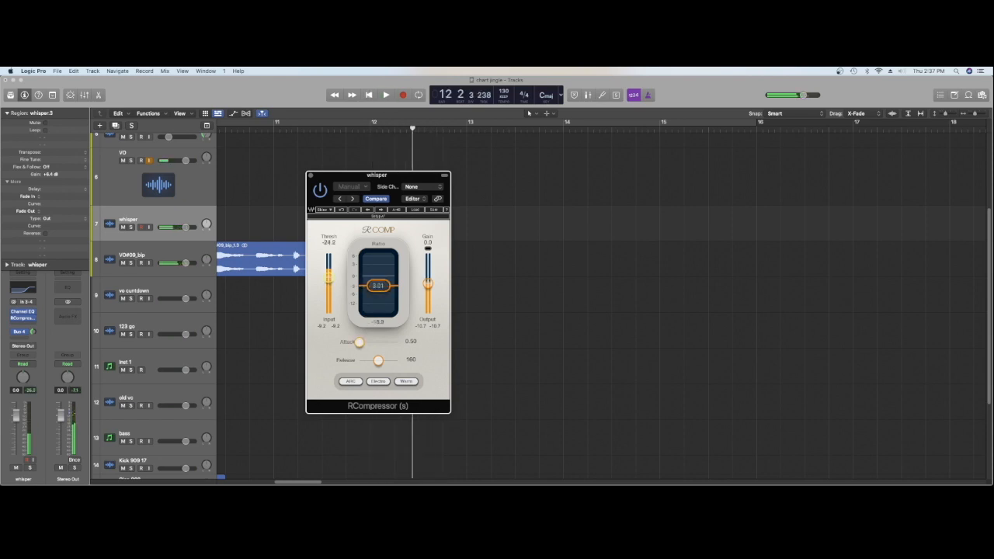
key(space)
key(space)
click(312, 176)
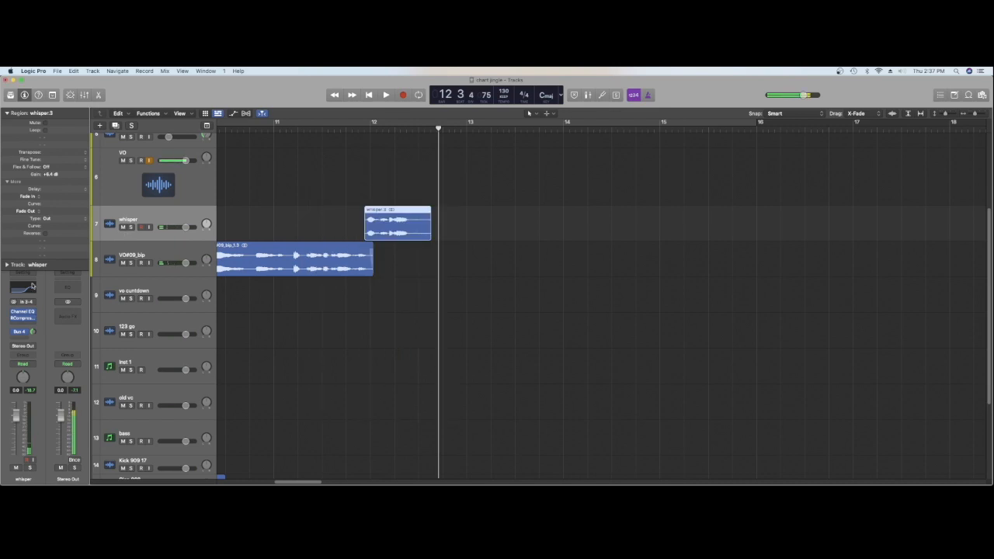
Add a send from the whisper track to the Bus 2 reverb and balance its level by ear
click(24, 336)
mouse_move(33, 348)
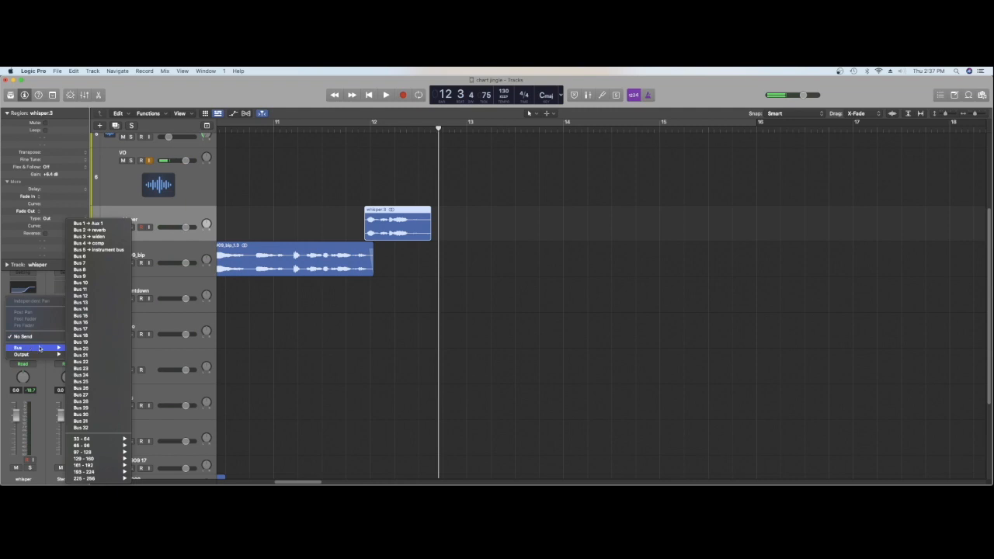
click(100, 244)
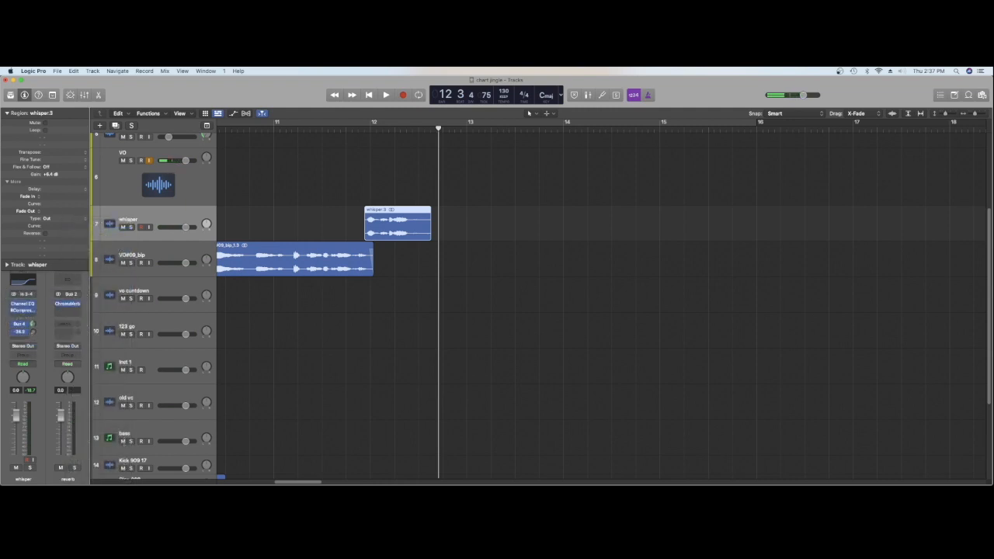
key(space)
key(space)
key(space)
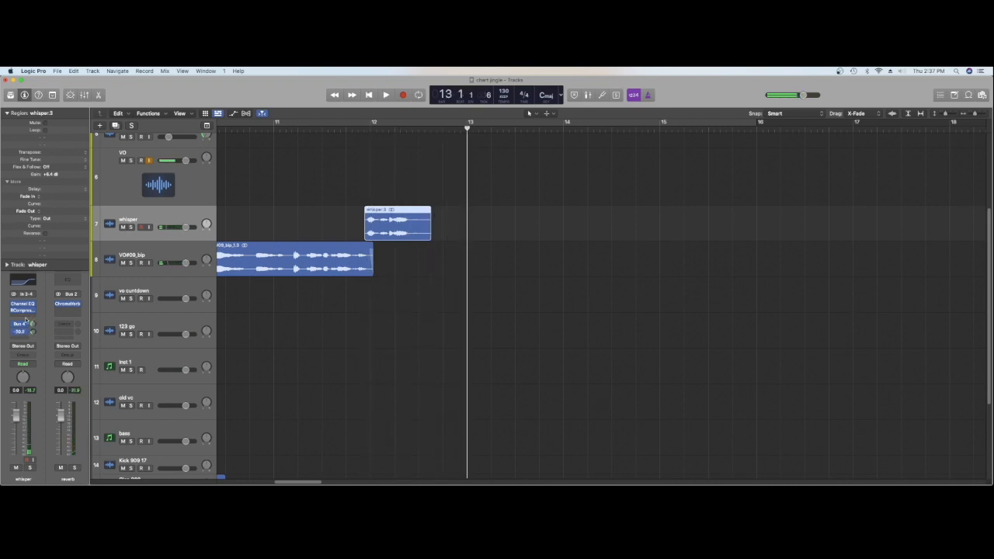
Insert a stereo Vintage Tube EQ after the compressor on the whisper track
click(28, 314)
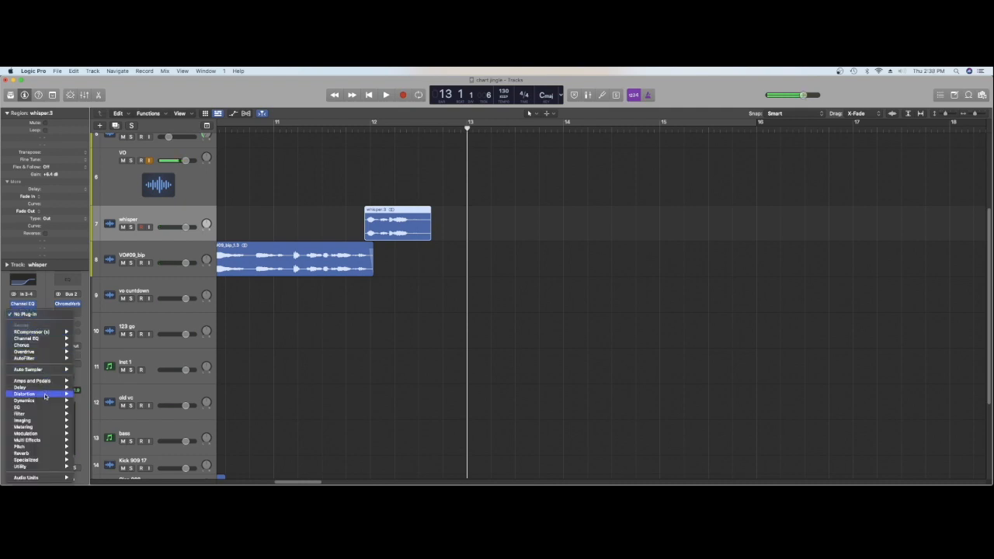
mouse_move(48, 412)
mouse_move(116, 434)
mouse_move(191, 448)
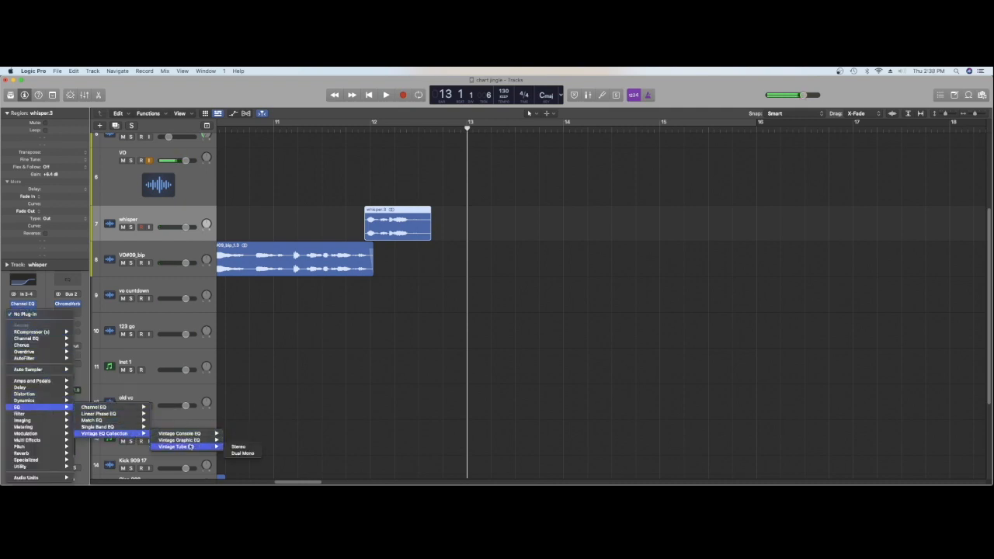
click(238, 447)
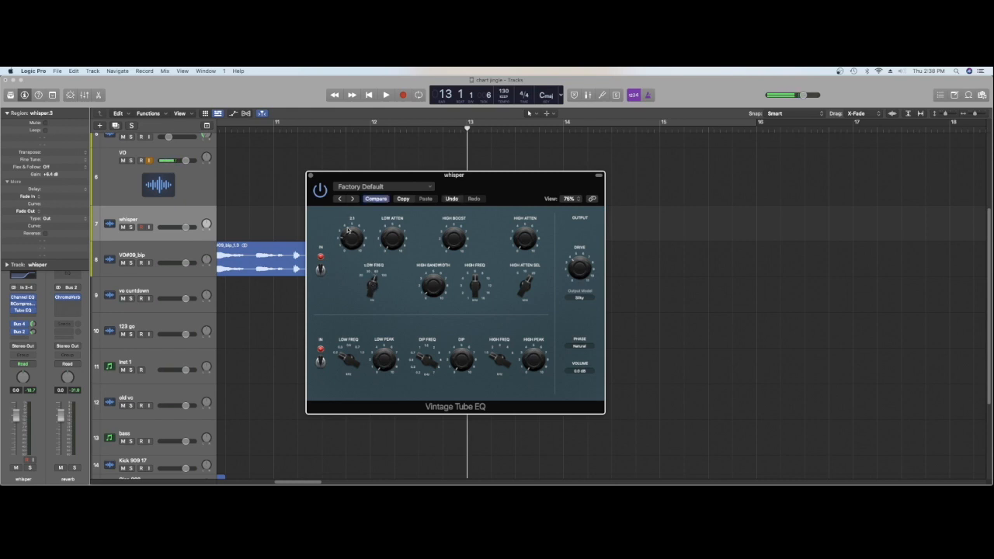
Shape the whisper's Vintage Tube EQ by ear, with high boost 7.3 and low attenuation 7.7
key(space)
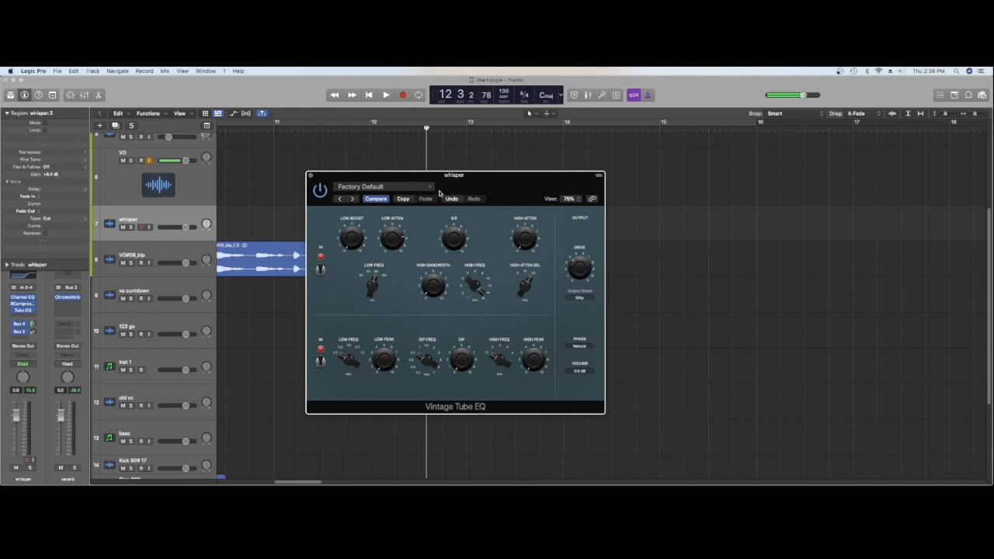
key(space)
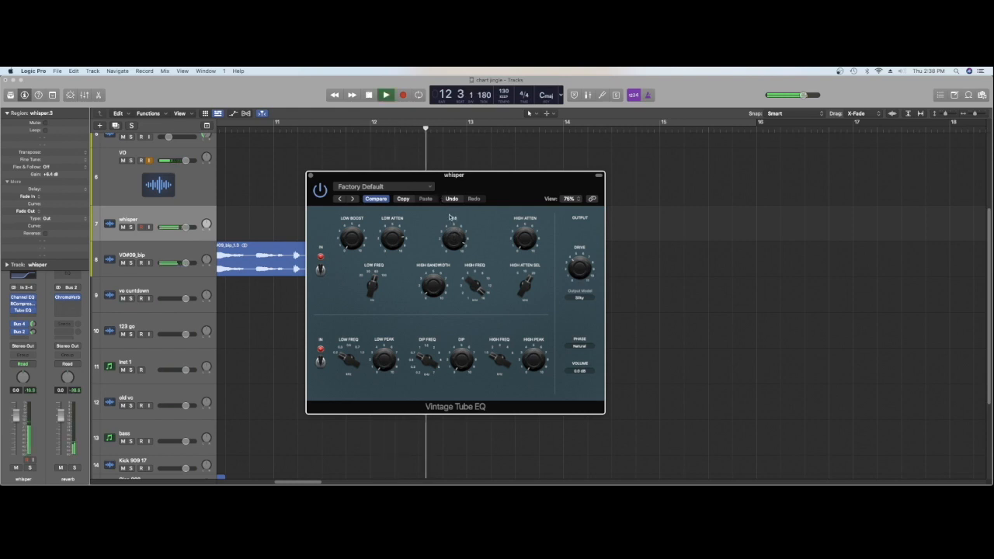
key(space)
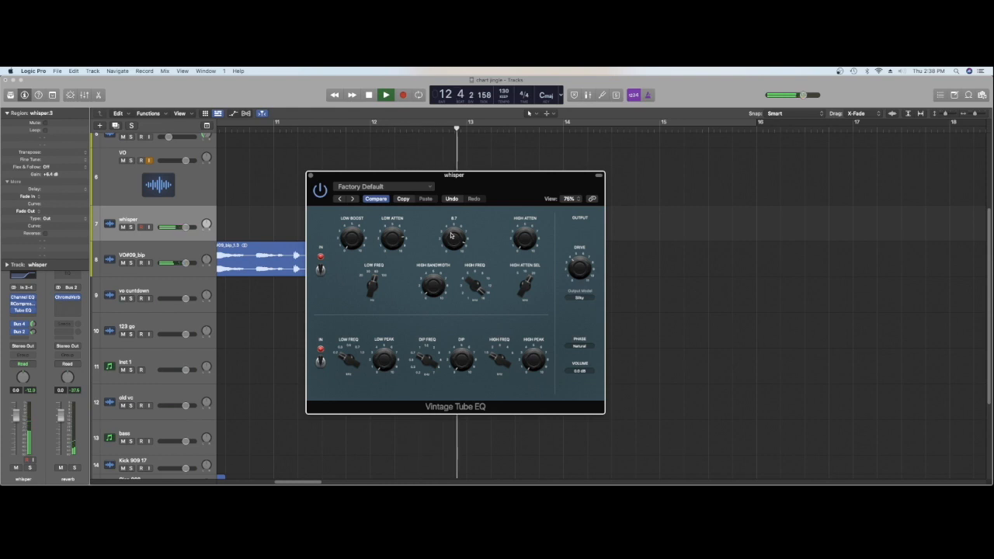
key(space)
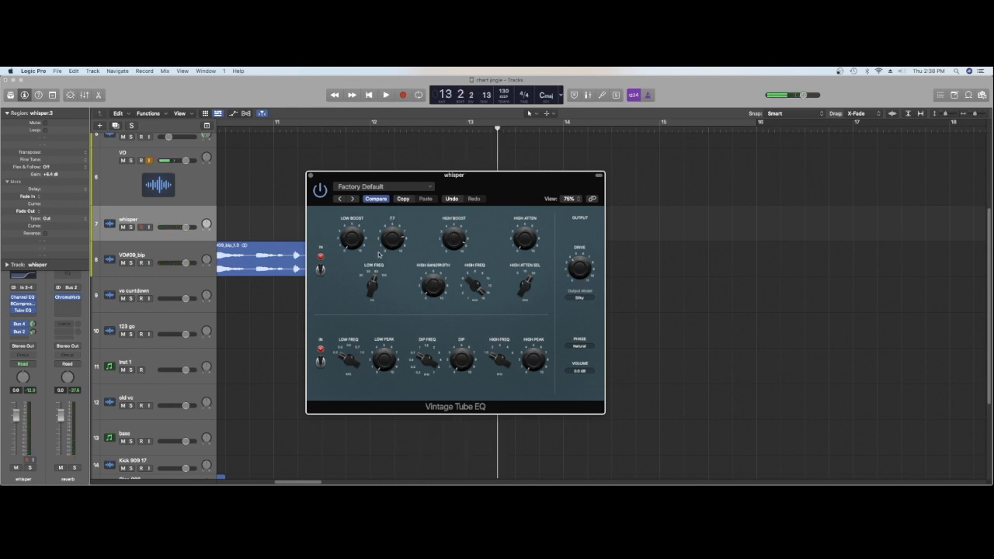
key(space)
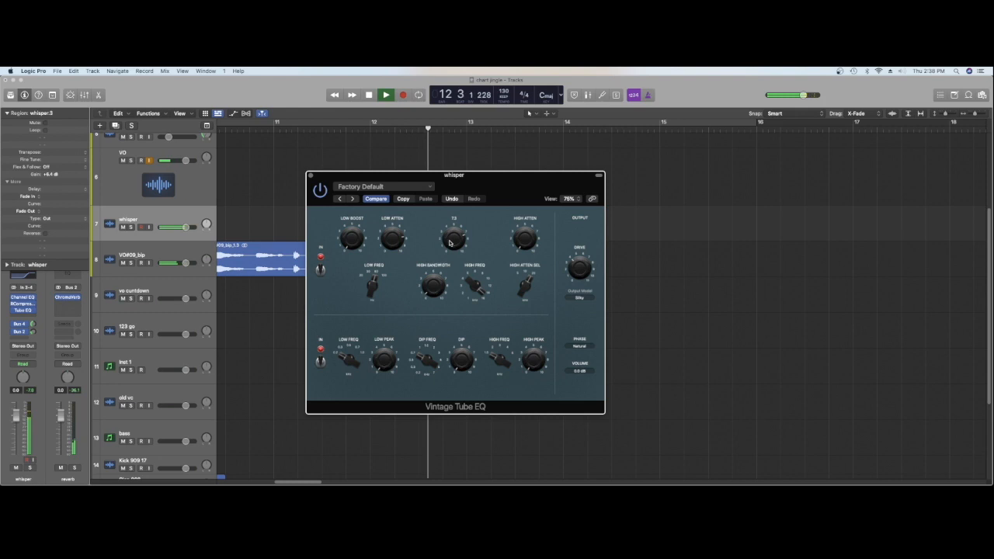
click(310, 176)
key(space)
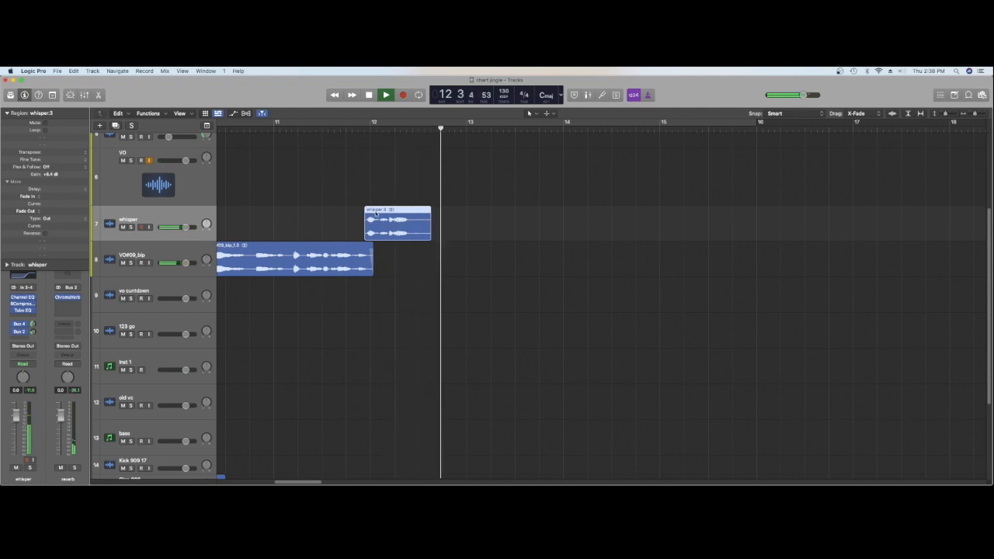
Move the whisper region to start just after bar 12, past the end of the VO#09_bip phrase, checking the timing by ear
key(space)
drag(377, 214, 383, 217)
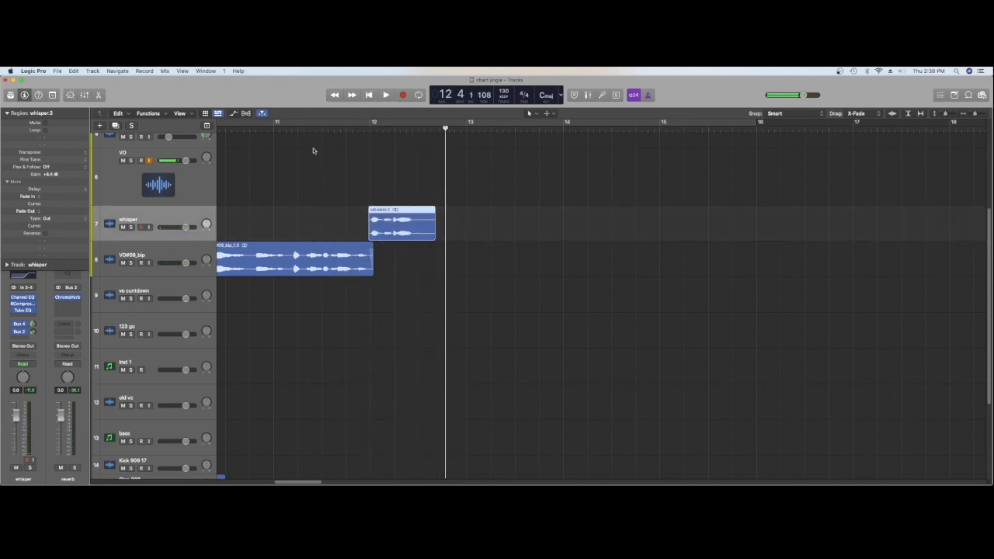
key(space)
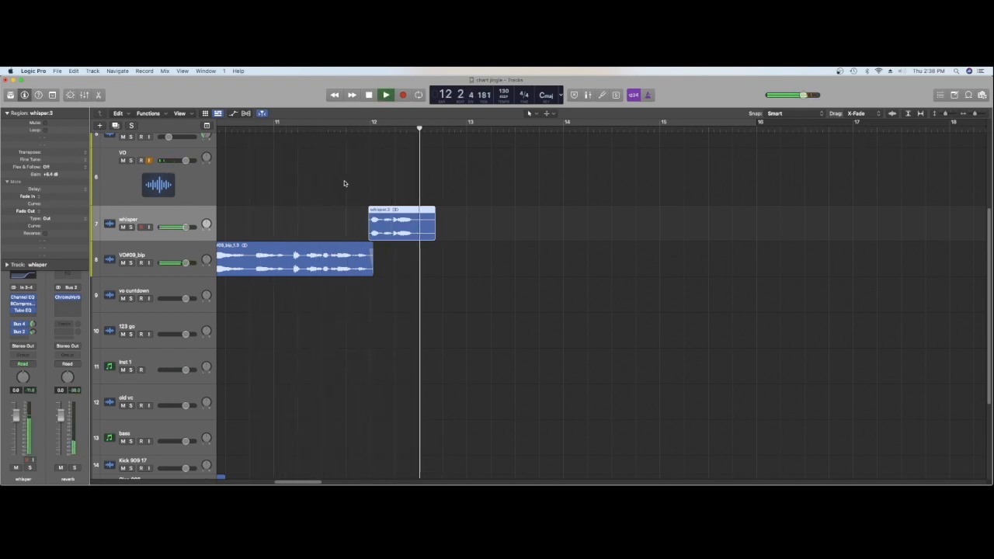
key(space)
drag(386, 213, 399, 211)
key(space)
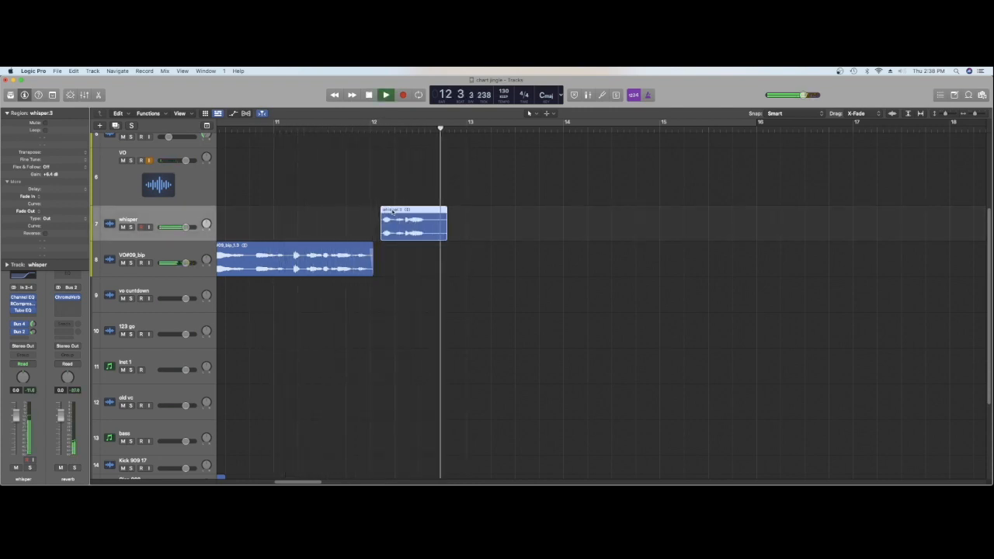
key(space)
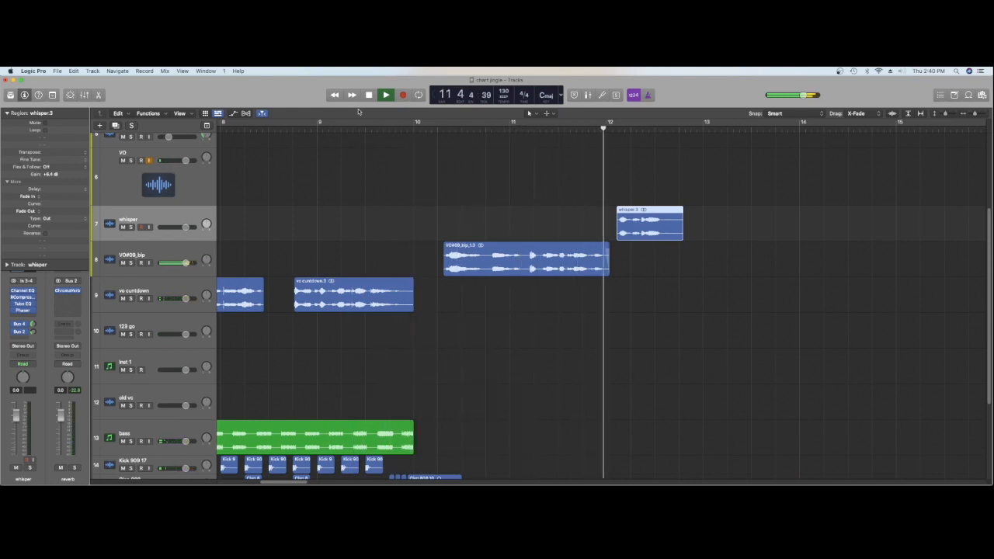
Listen to the arrangement from bar 5 through the closing whisper to judge what the music still needs
key(space)
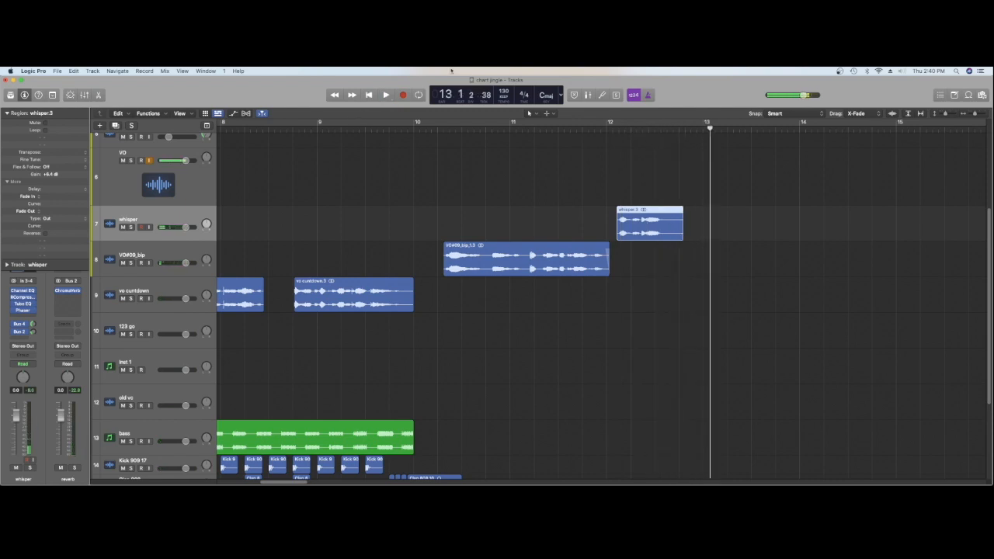
drag(978, 115, 974, 116)
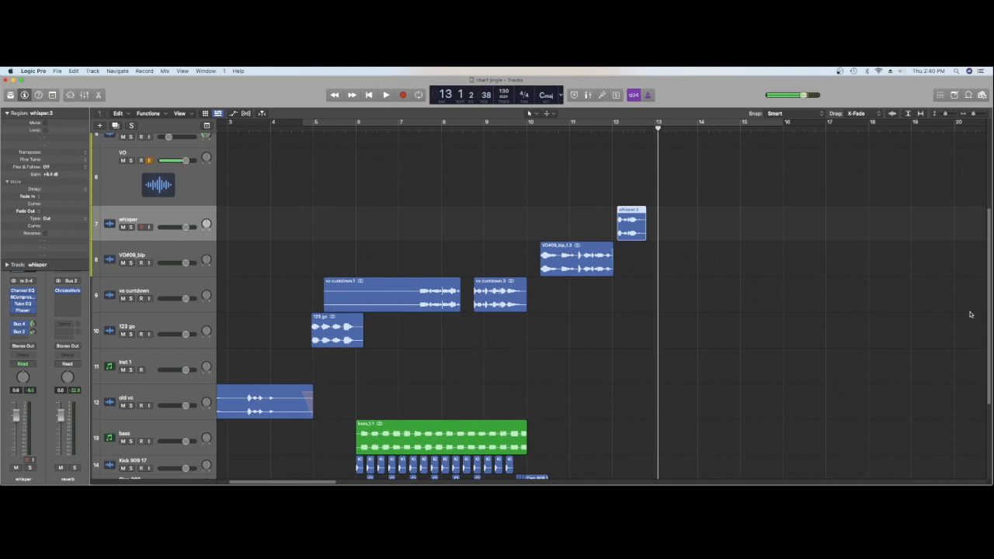
scroll(384, 359, down, 3)
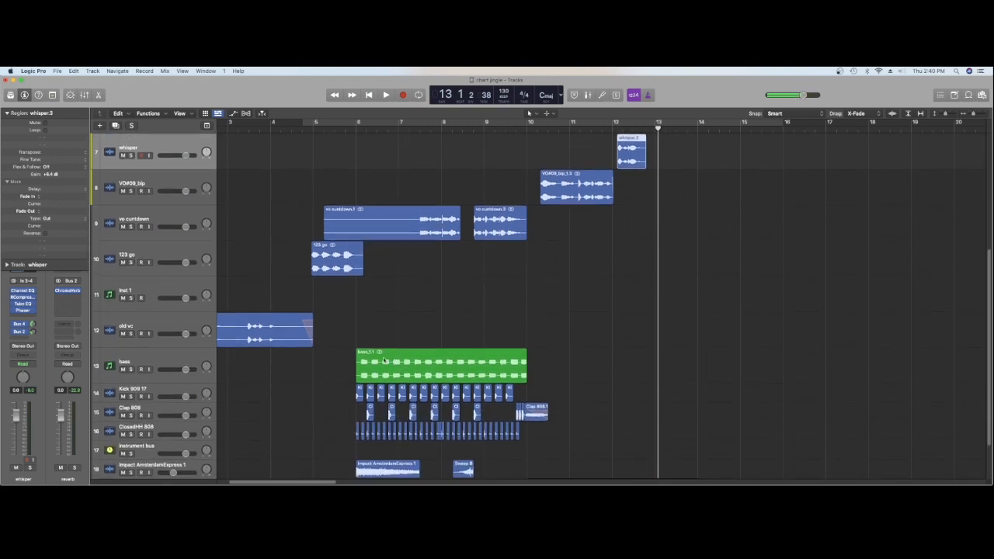
click(313, 127)
key(space)
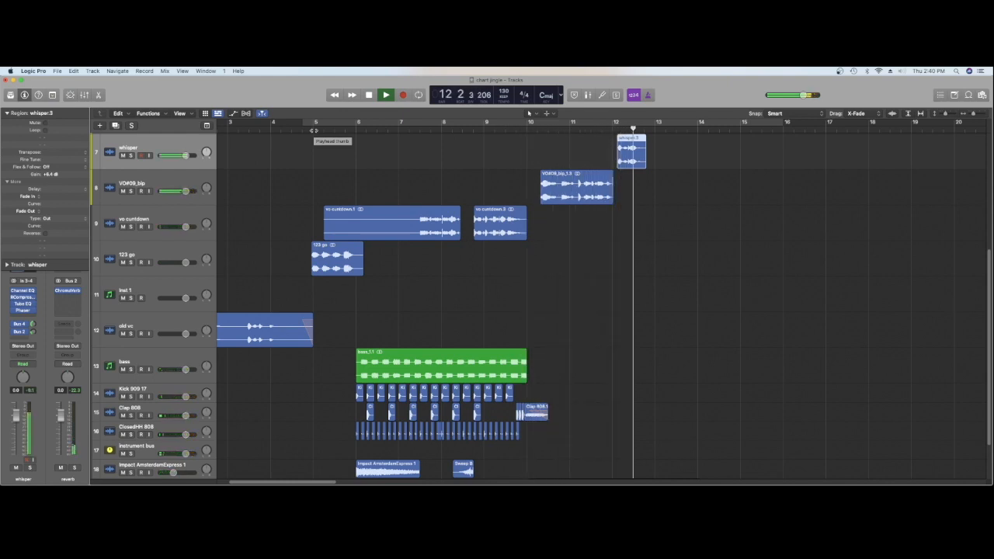
click(314, 131)
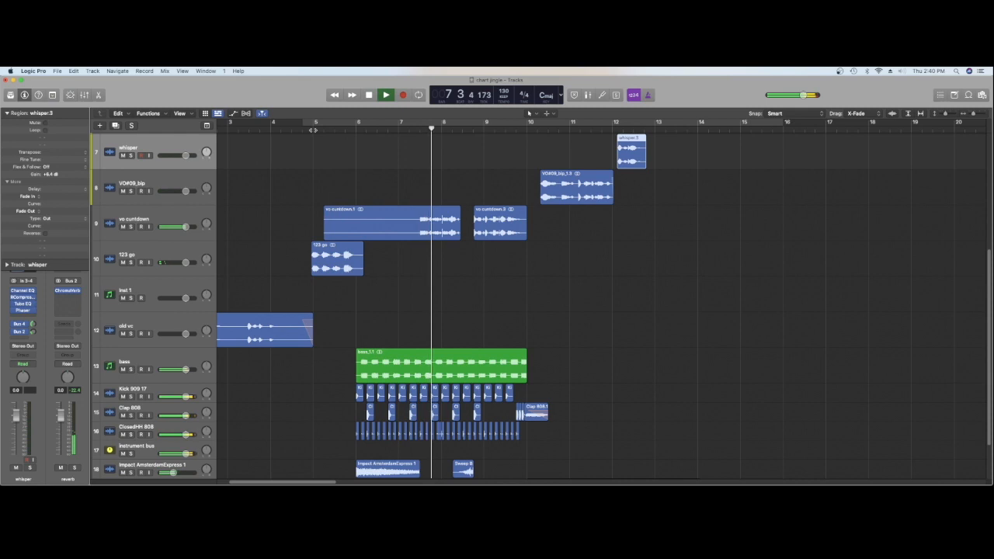
key(space)
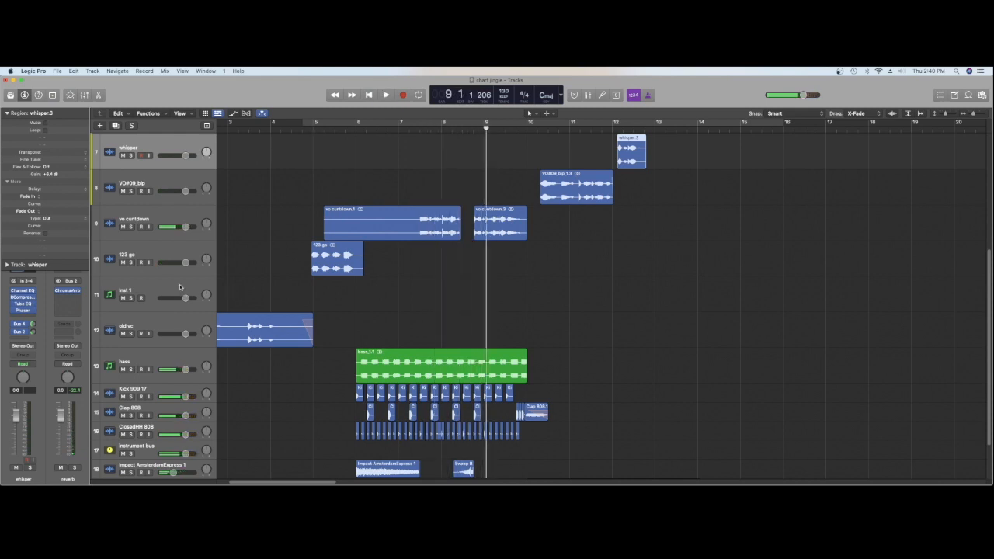
Record a MIDI part on the Inst 1 track with Komplete Kontrol's Analog Dreams instrument over the drums and bass
click(179, 287)
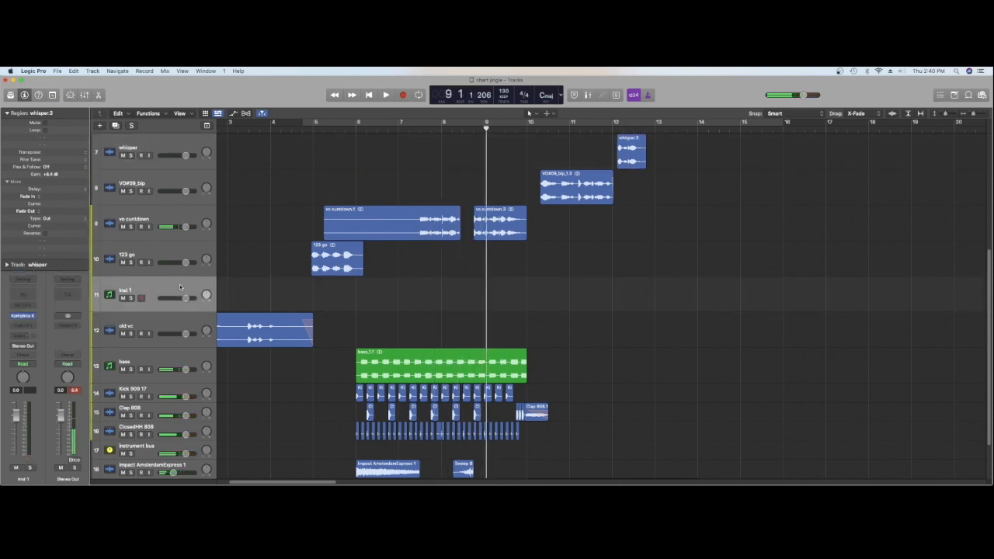
click(22, 317)
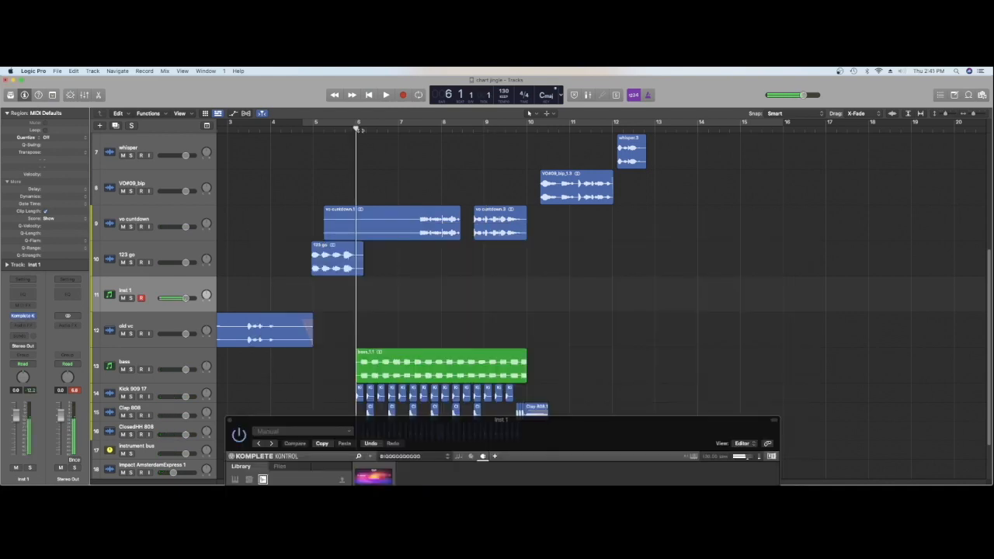
key(r)
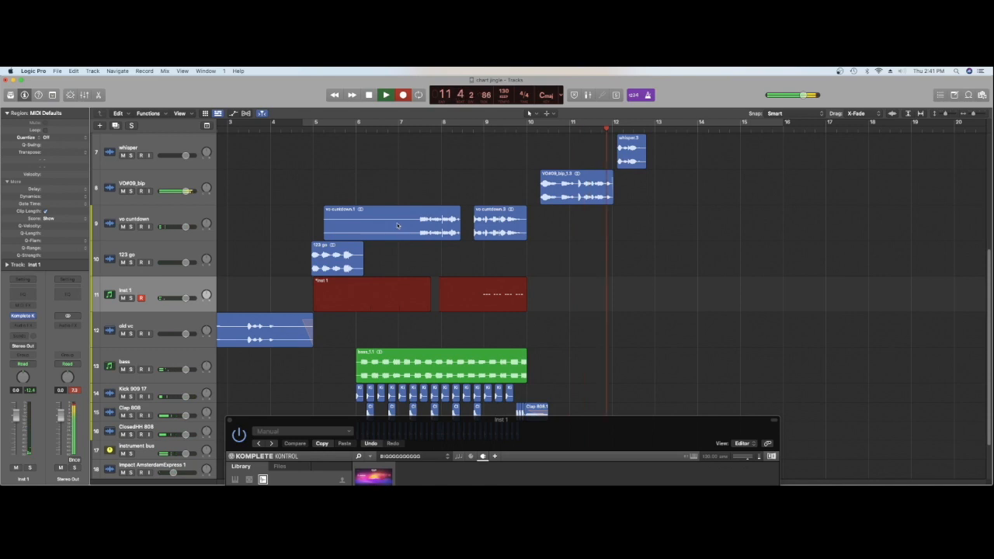
key(space)
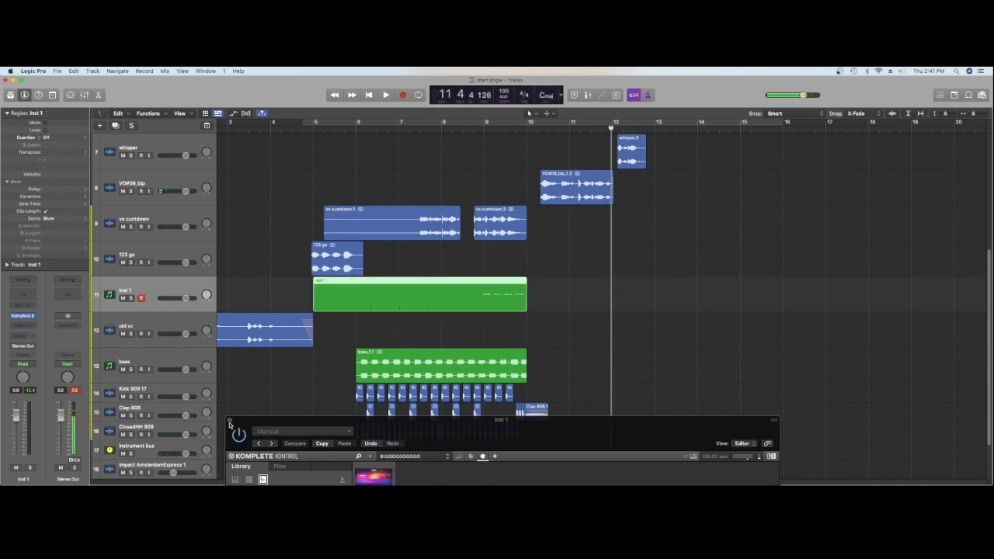
click(229, 421)
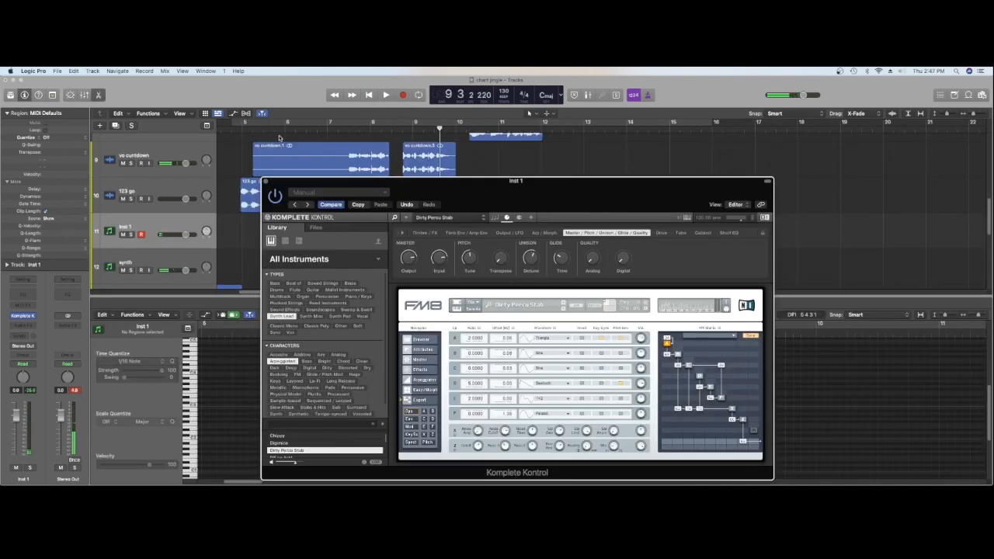
Record an arpeggiated MIDI part on the Inst 1 track from bar 6 to bar 10 using the FM8 Dirty Percu Stab preset
click(285, 130)
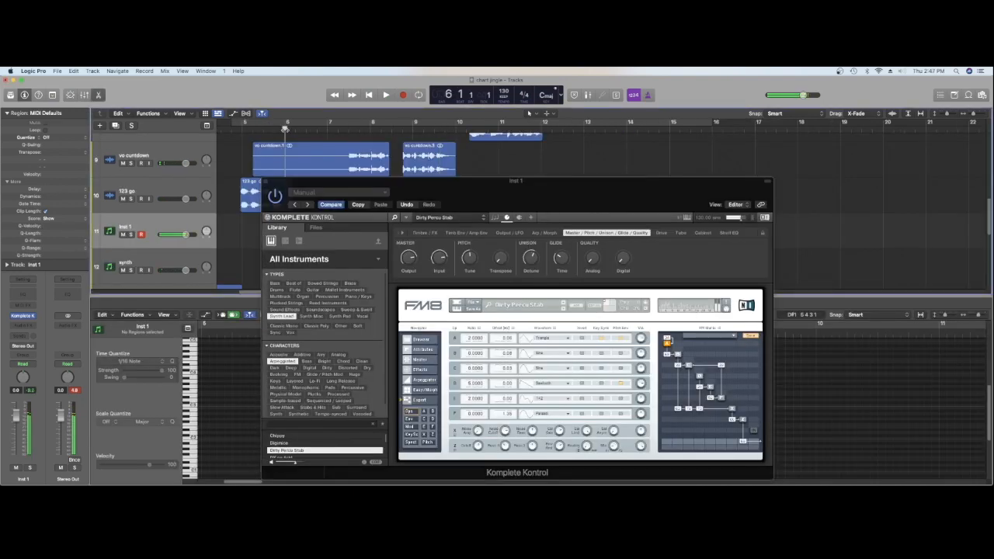
key(r)
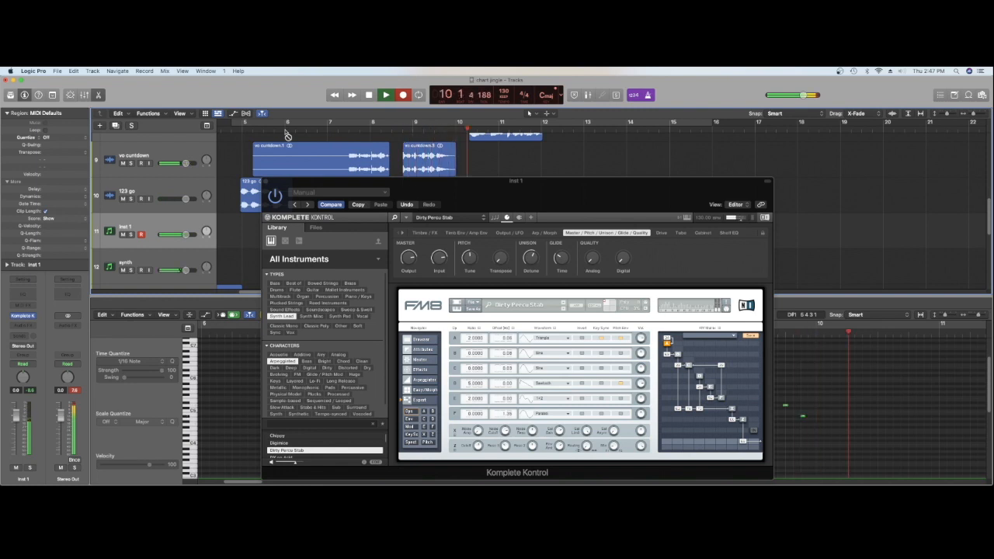
key(space)
click(265, 181)
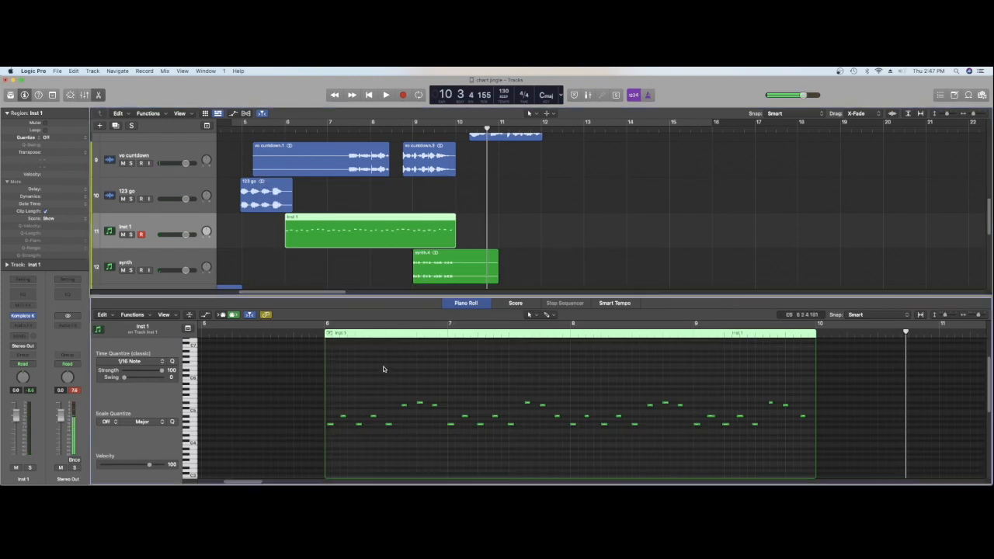
Quantize all notes of the Inst 1 arpeggio to 1/16 notes and play the part back
key(super+a)
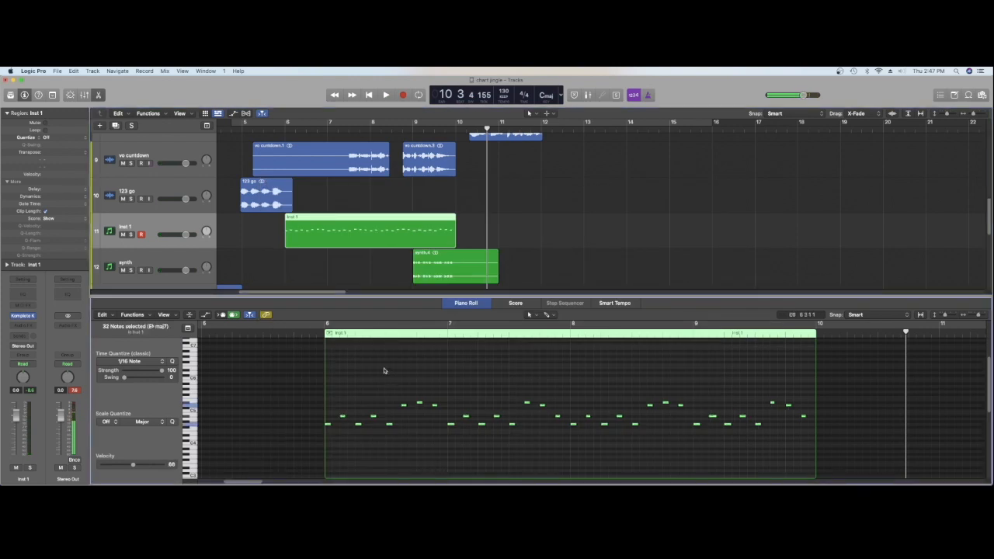
key(shift+space)
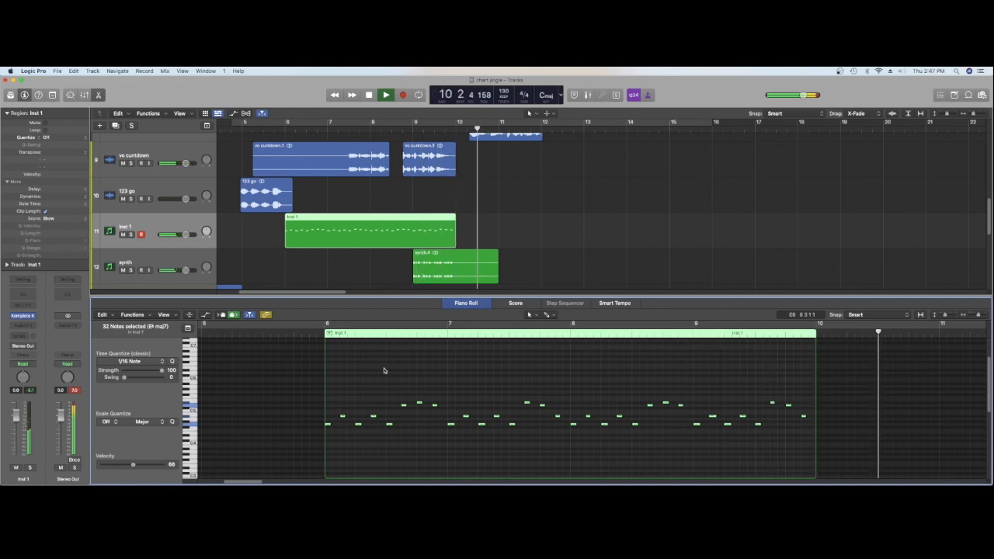
key(space)
Bounce the Inst 1 arpeggio in place to a new track named synth 2, and delete the original MIDI region
key(ctrl+b)
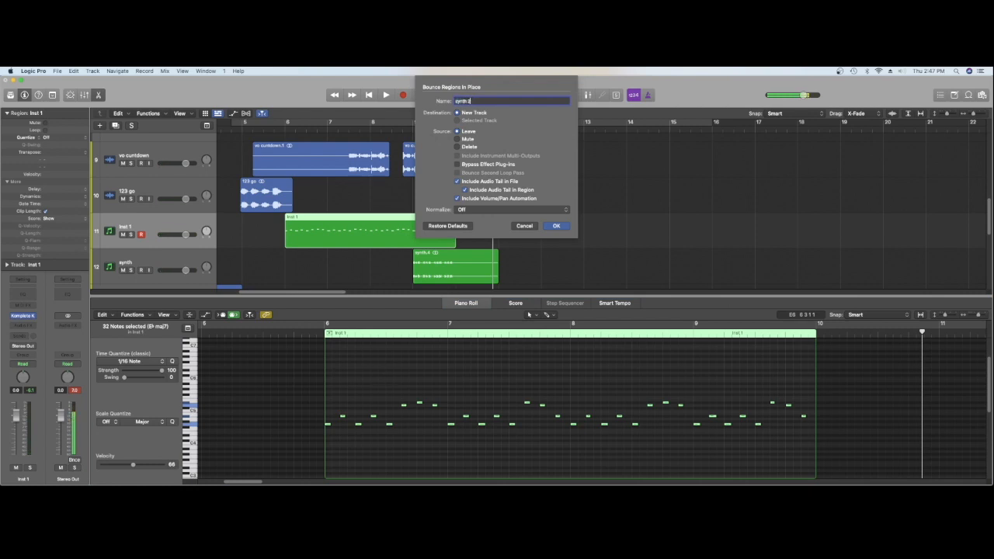
key(Return)
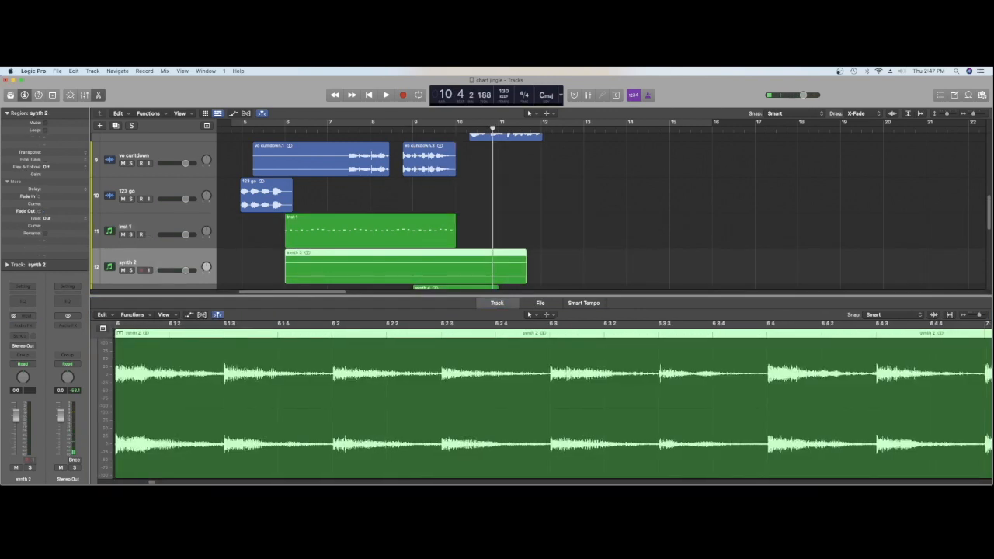
click(324, 237)
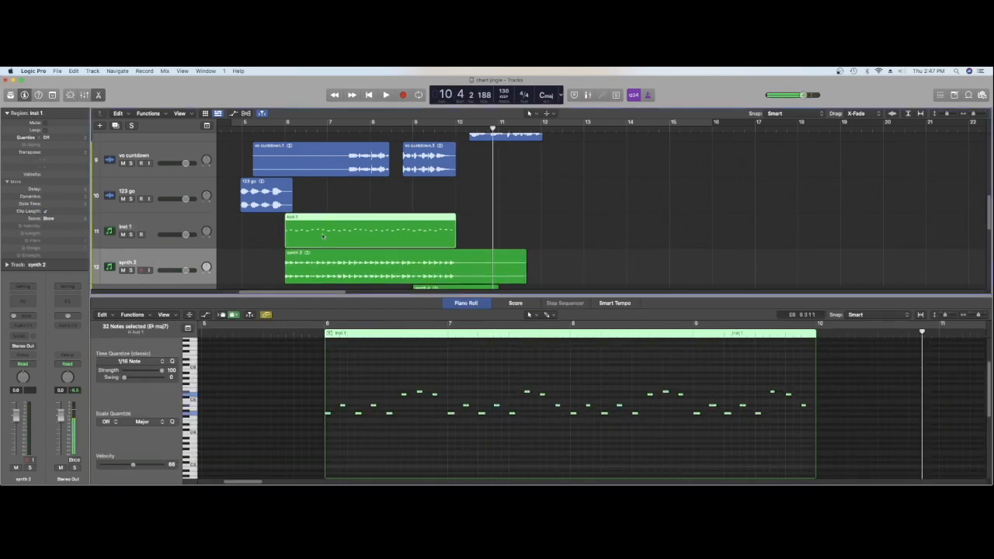
key(Delete)
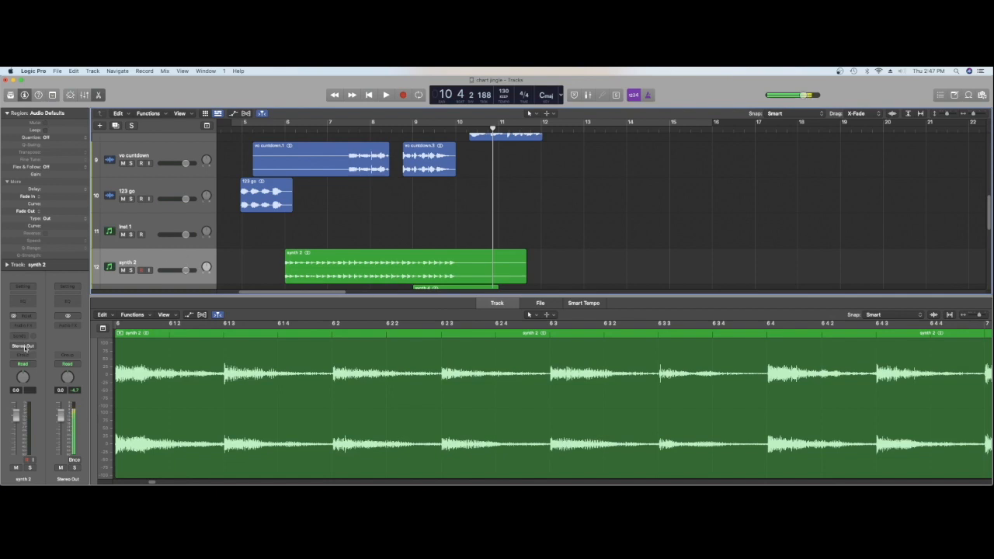
Route the synth 2 track's output to Bus 5, the instrument bus
click(24, 347)
mouse_move(31, 375)
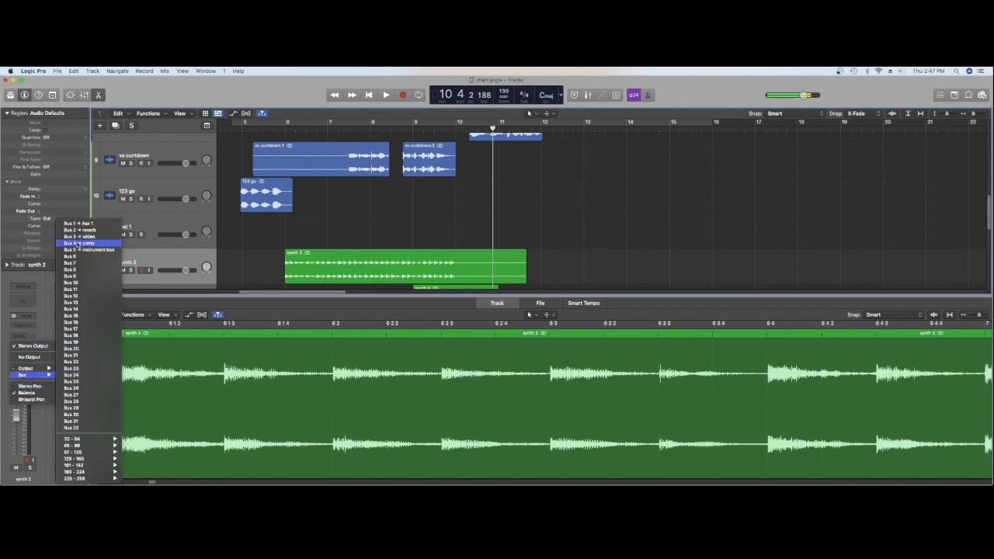
click(78, 253)
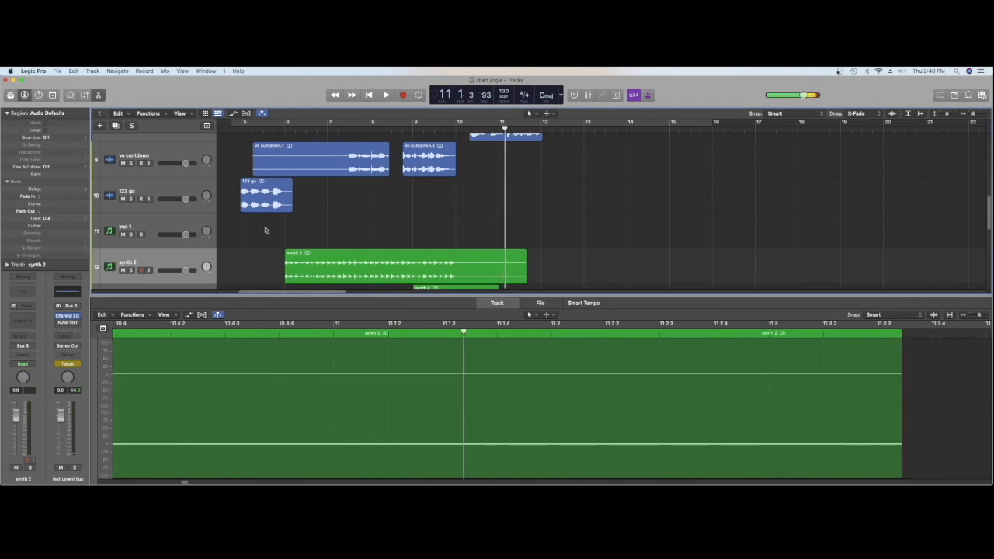
Listen to the jingle from bar 5 to the end with the synth 2 part routed through the instrument bus
click(241, 133)
key(space)
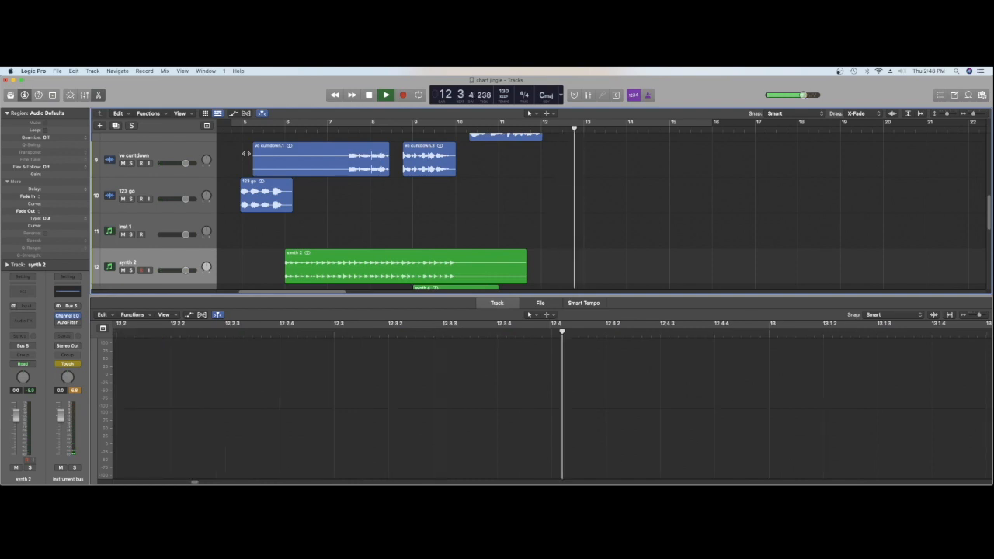
key(space)
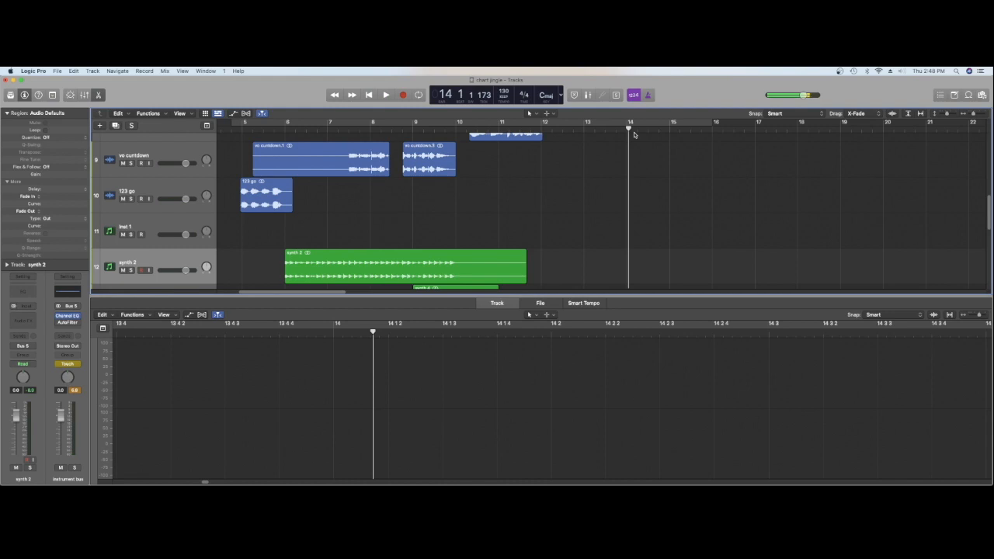
scroll(634, 135, up, 10)
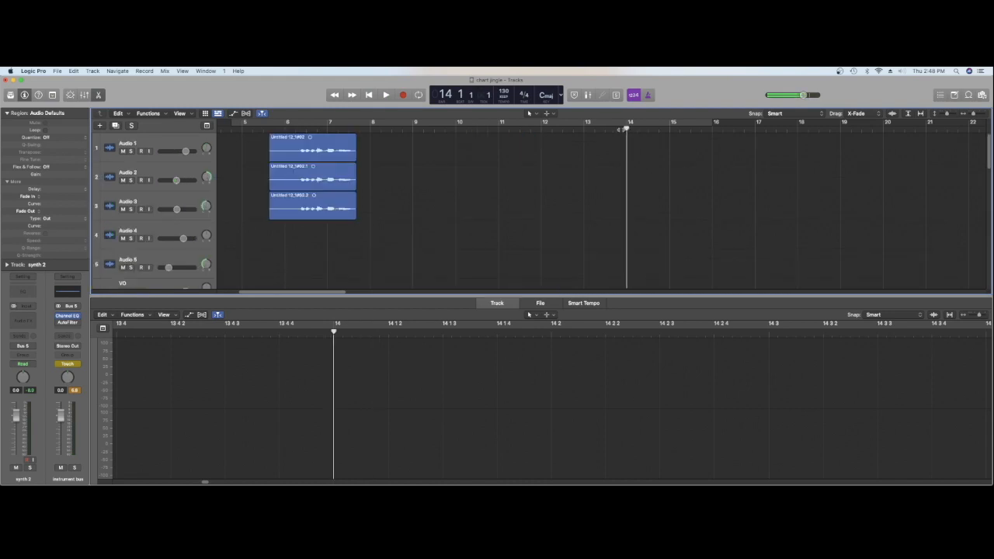
Close the audio editor and the Stereo Out L1 limiter window, and play the jingle through its whisper ending
click(99, 95)
key(space)
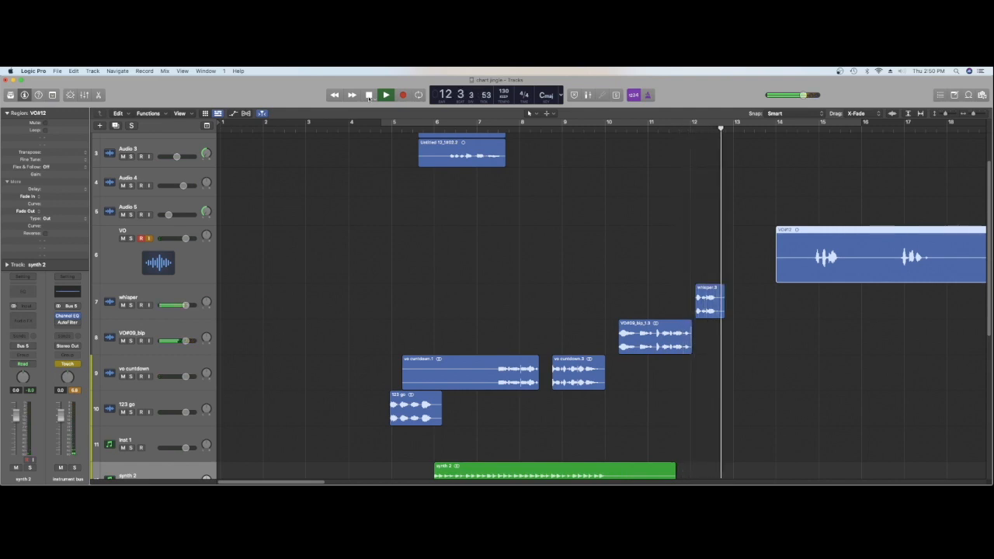
click(369, 95)
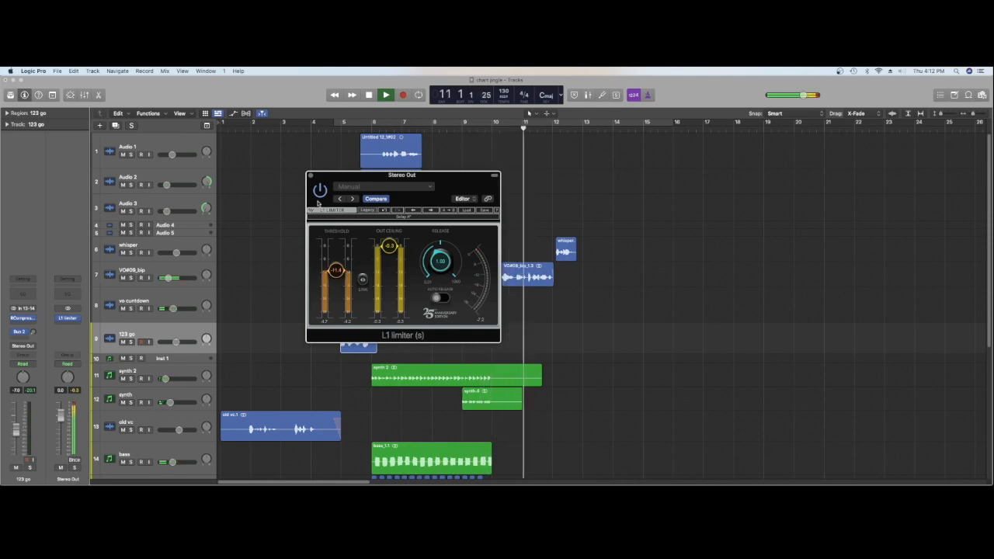
click(310, 177)
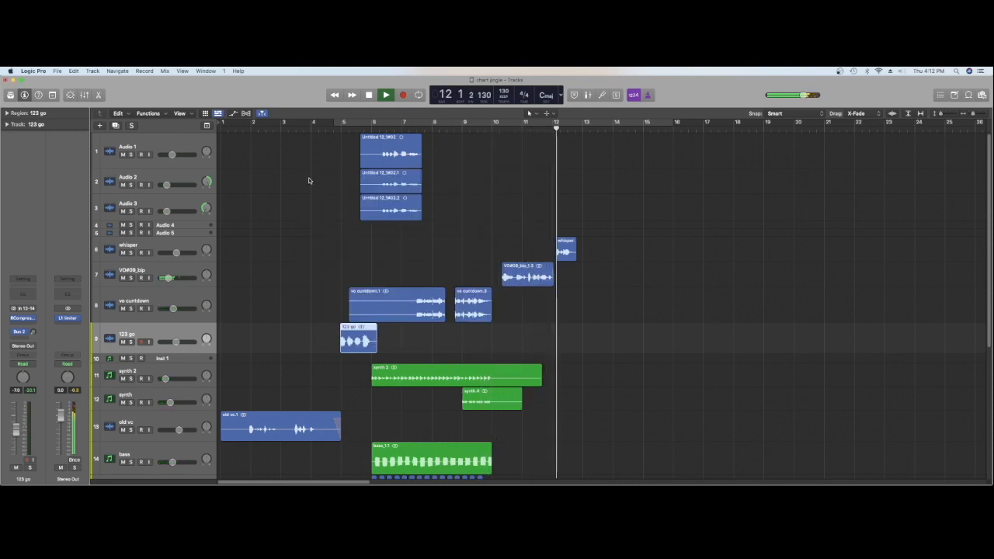
key(space)
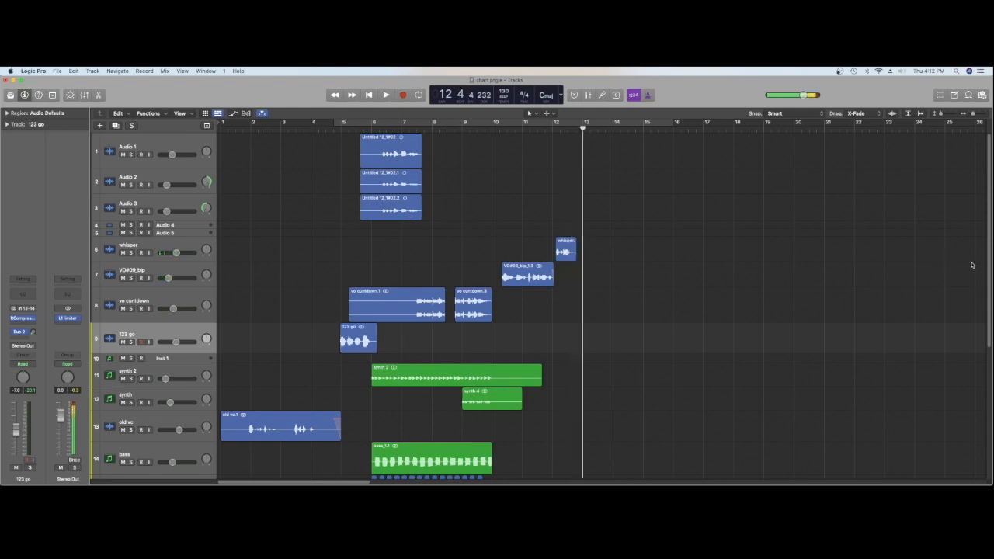
Increase the height of the VO track at the end of the track list
scroll(543, 303, down, 7)
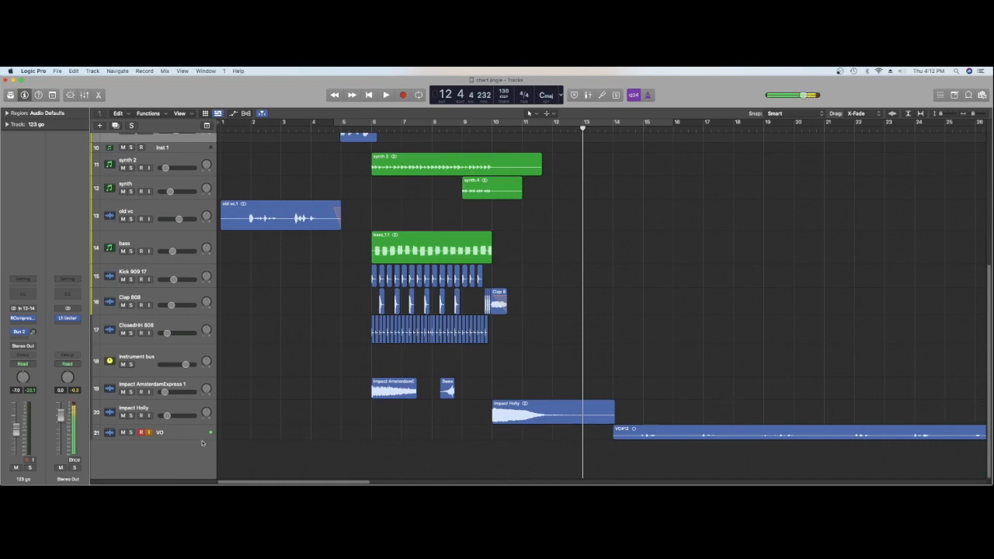
drag(208, 449, 251, 467)
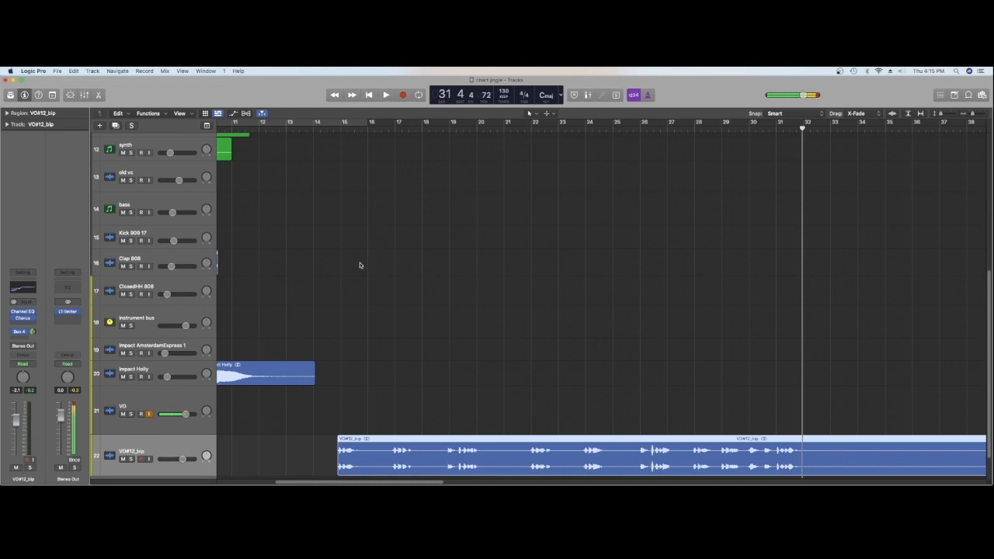
Split the VO#12_bip region at 16 4 2 and trim the end of its first phrase back to bar 16
click(973, 114)
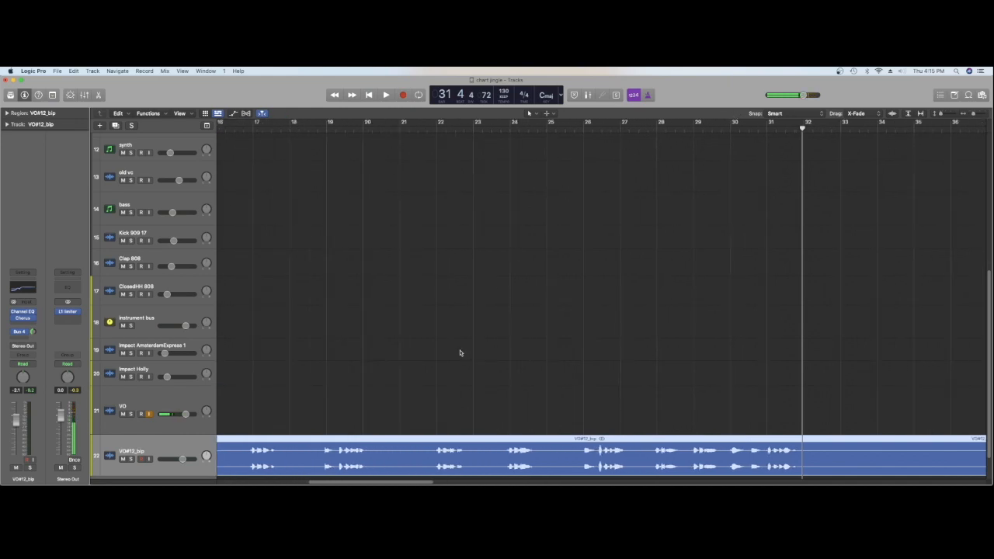
drag(386, 483, 366, 482)
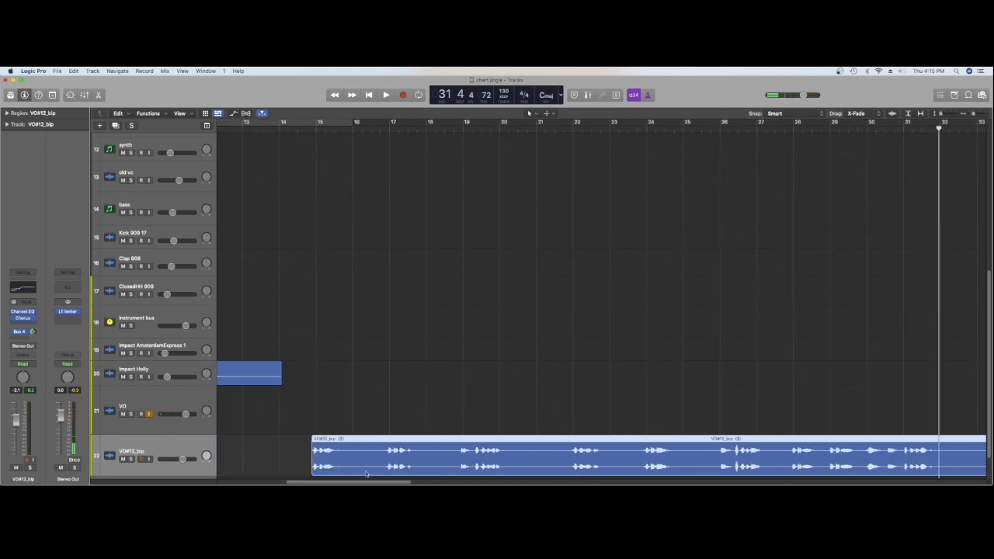
click(383, 129)
key(space)
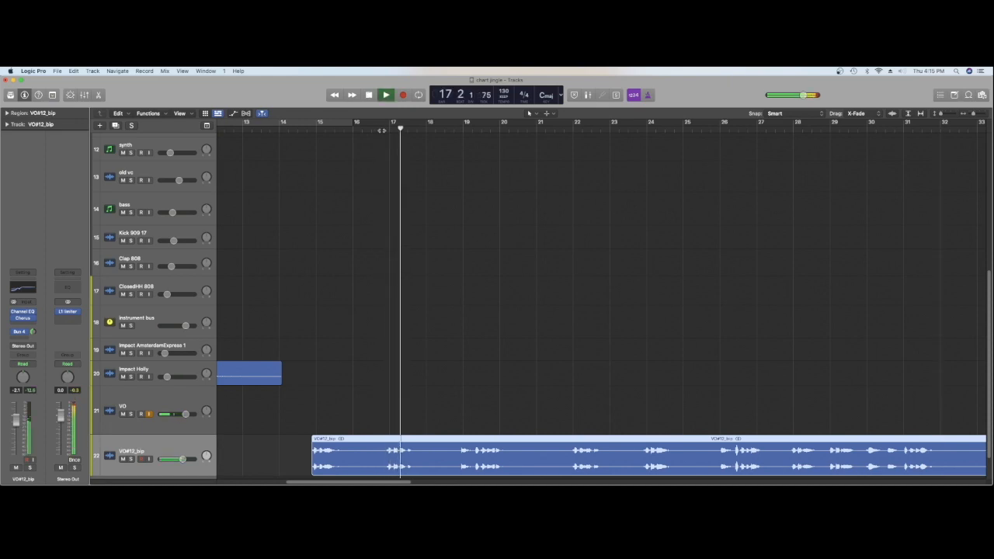
key(space)
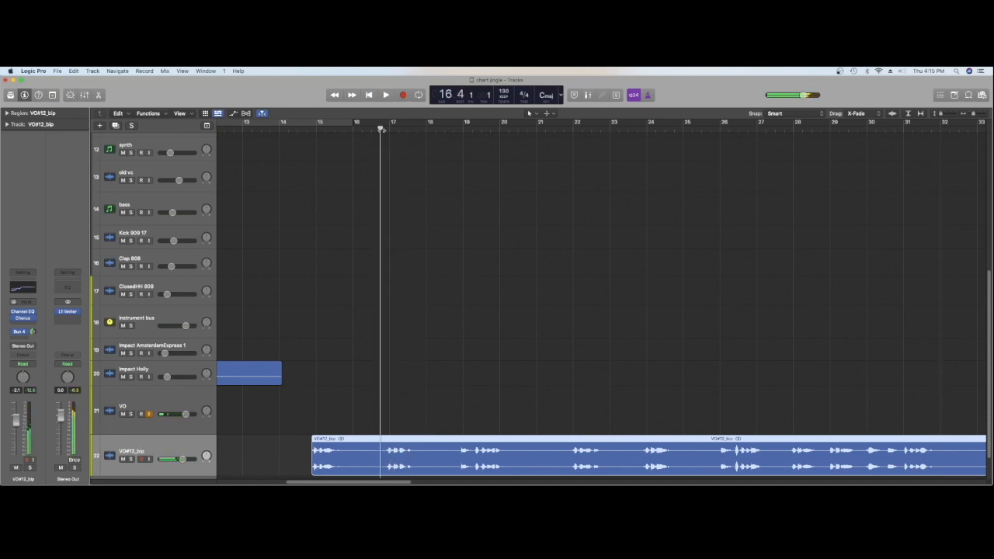
right_click(380, 444)
click(395, 341)
drag(376, 472, 352, 473)
drag(972, 114, 976, 114)
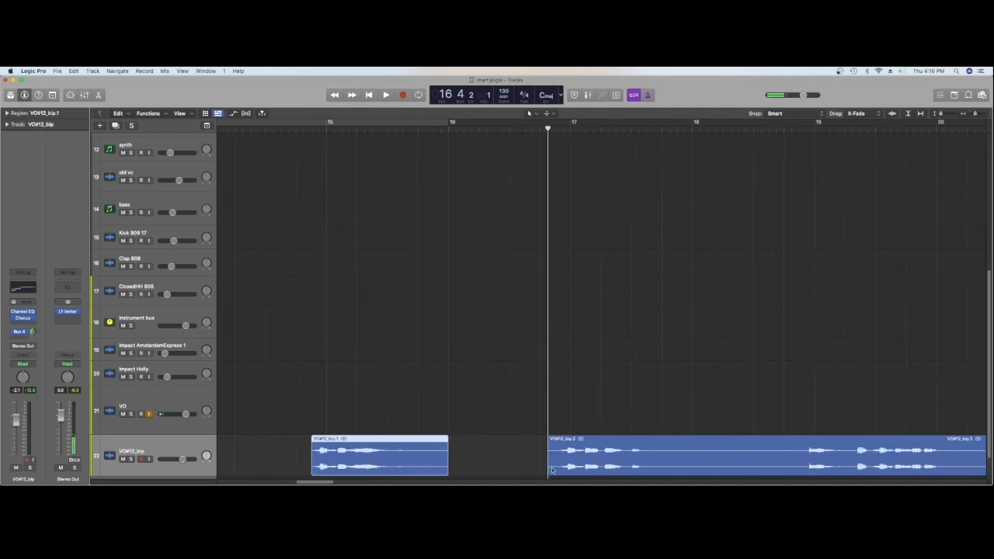
Trim the start of the second voice-over phrase closer to bar 17, and split it at bar 17 after listening
drag(548, 468, 562, 465)
key(space)
key(space)
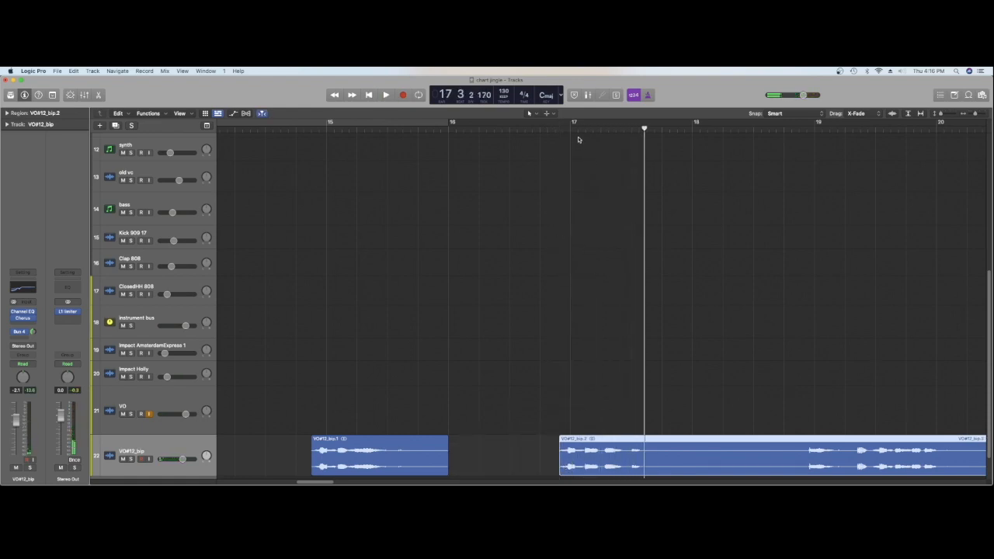
drag(580, 130, 571, 130)
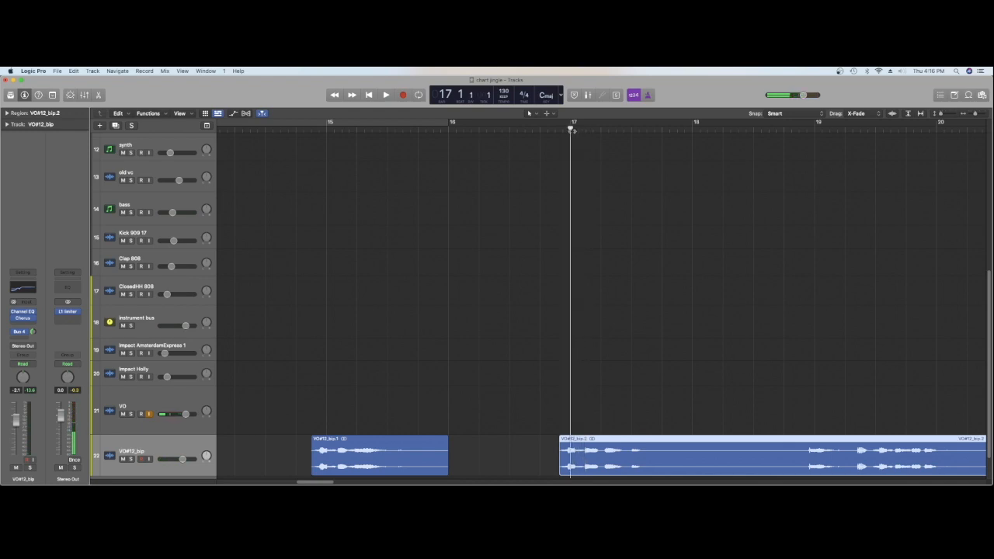
right_click(570, 455)
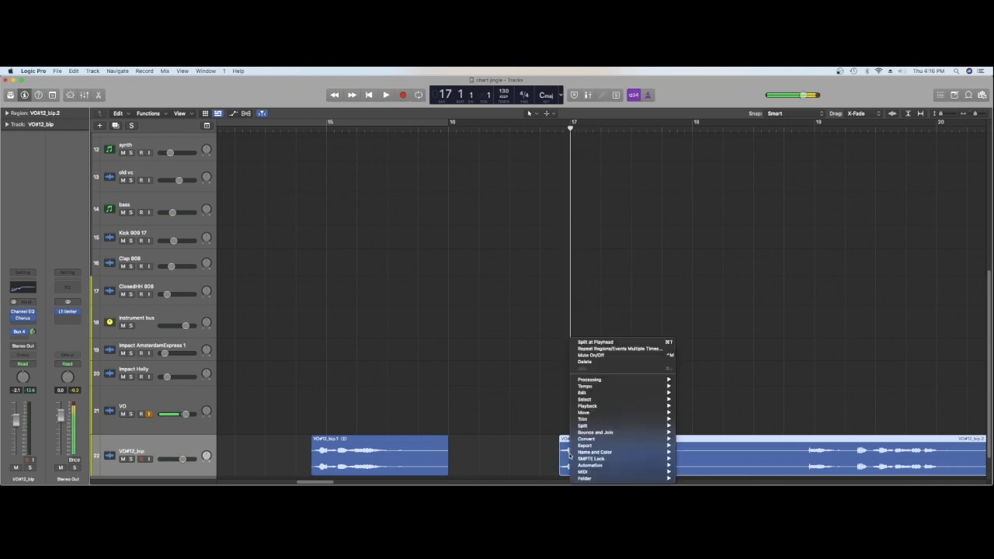
click(584, 344)
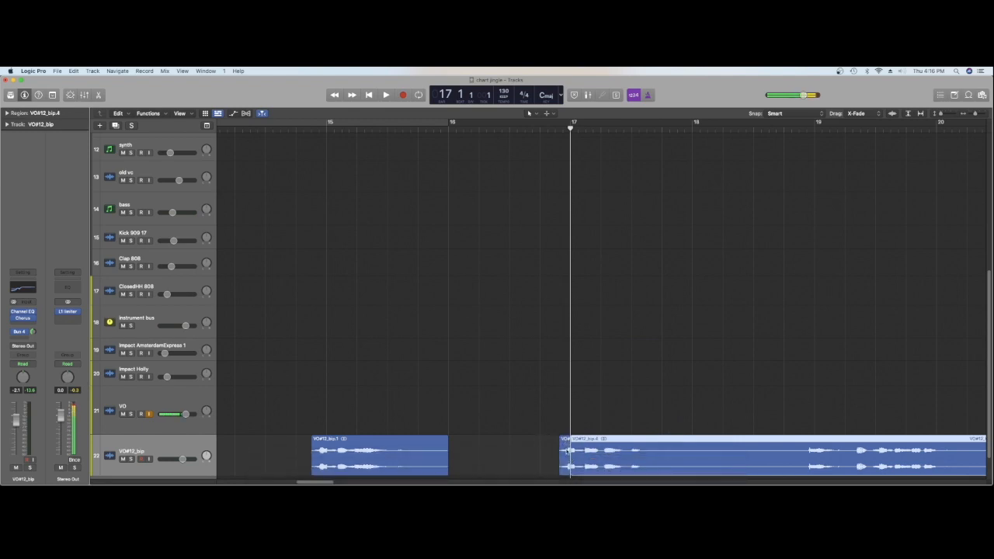
Place two copies of the short slice before bar 17 directly ahead of it as a stutter, and listen to it
drag(568, 452, 539, 452)
key(space)
key(space)
key(space)
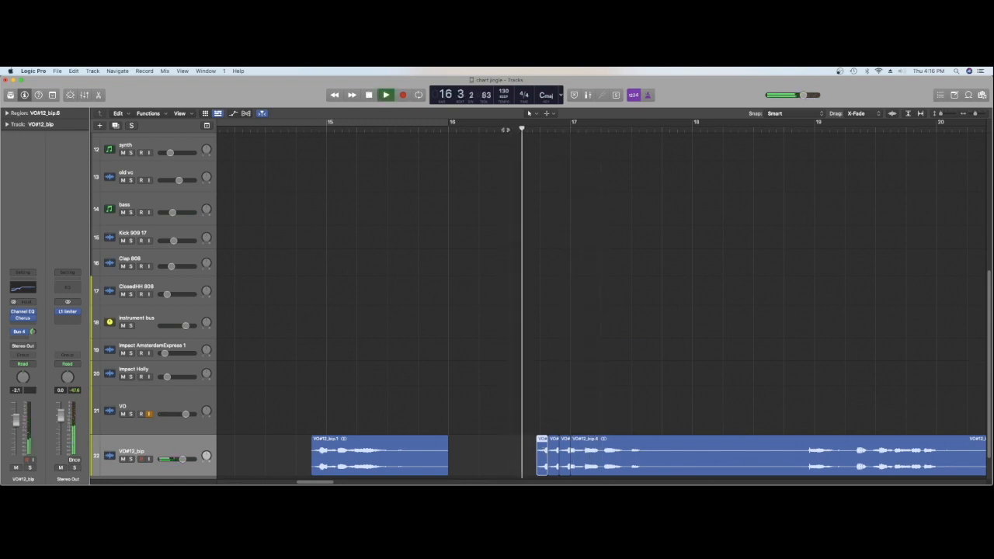
key(space)
Tighten the stutter to two shorter slices ahead of the VO#12_bip.4 phrase, and play the result back
drag(975, 114, 979, 116)
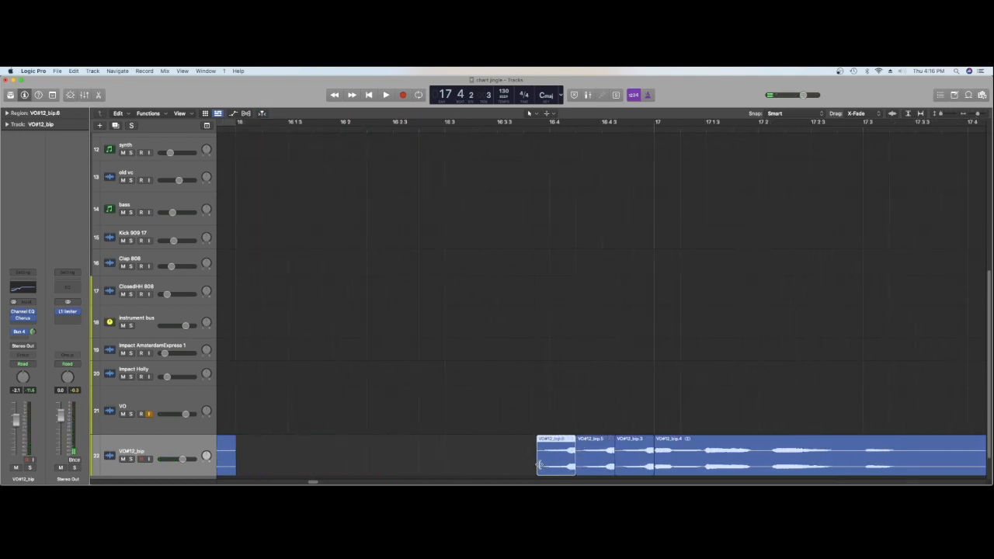
drag(542, 464, 589, 467)
key(space)
key(space)
drag(601, 393, 594, 465)
key(Delete)
key(space)
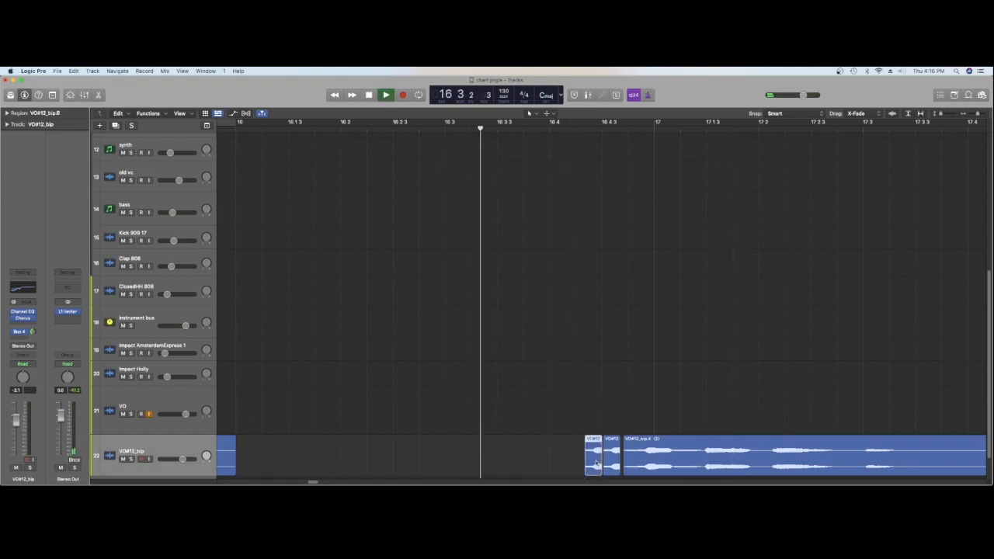
key(space)
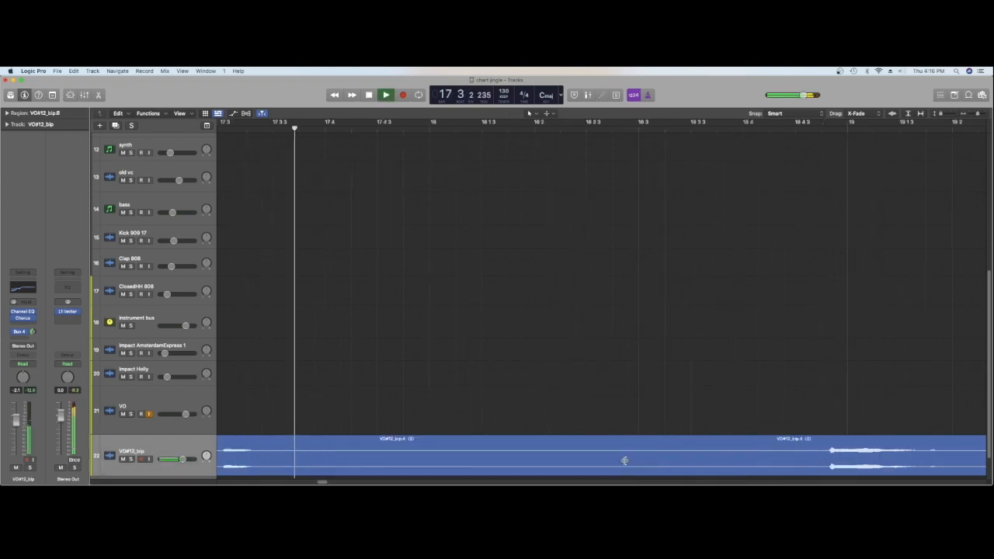
key(space)
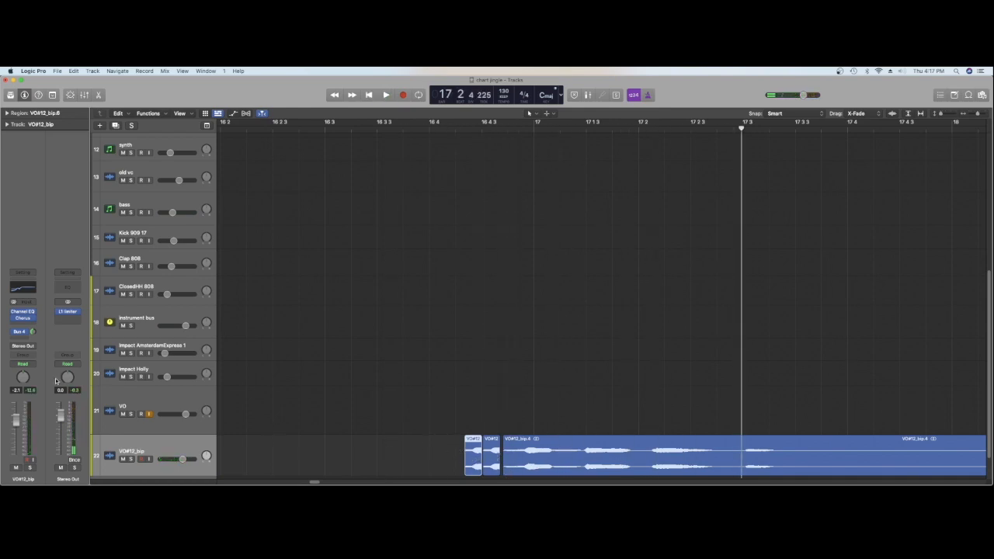
Transpose the stutter slices in the region settings, with the second slice at +3, and listen to the pitch change
click(7, 113)
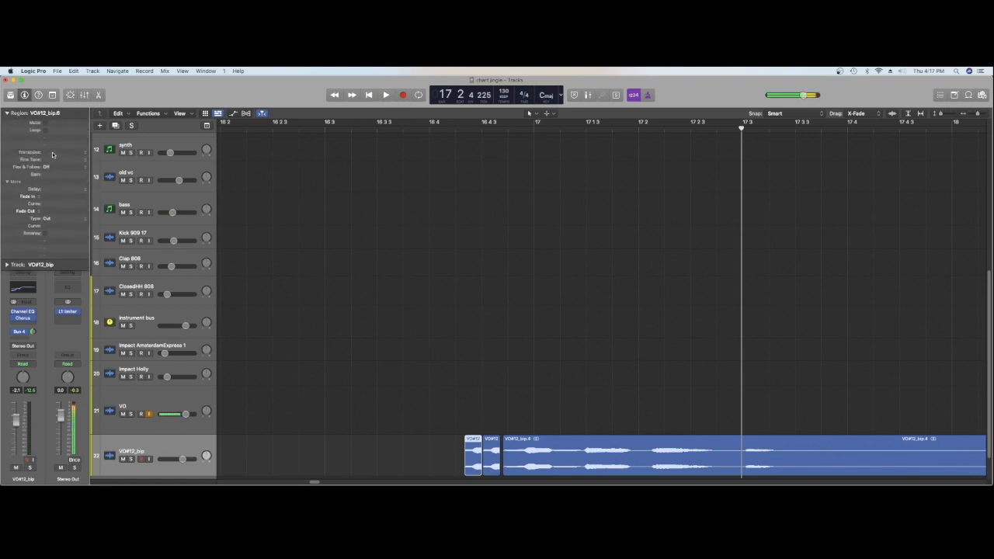
drag(52, 155, 53, 152)
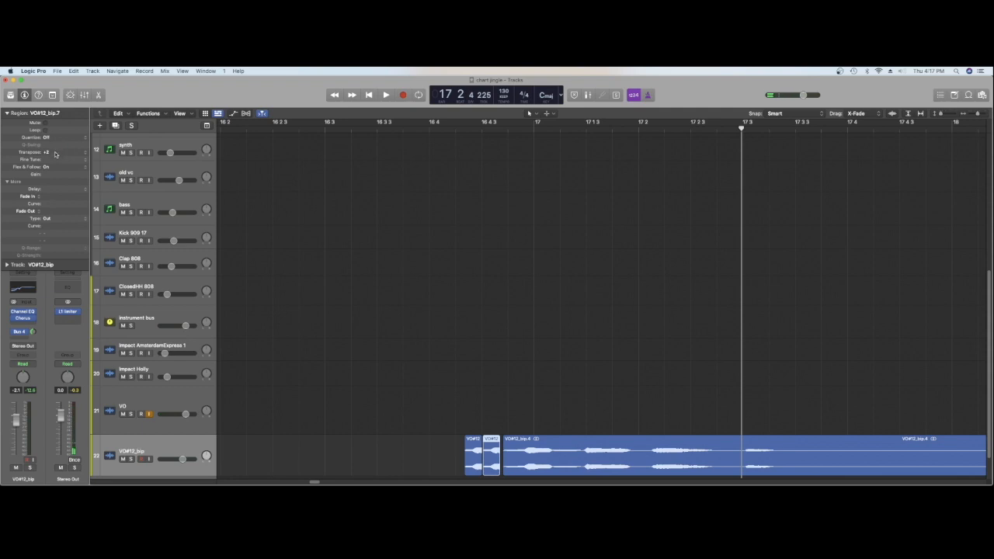
double_click(247, 130)
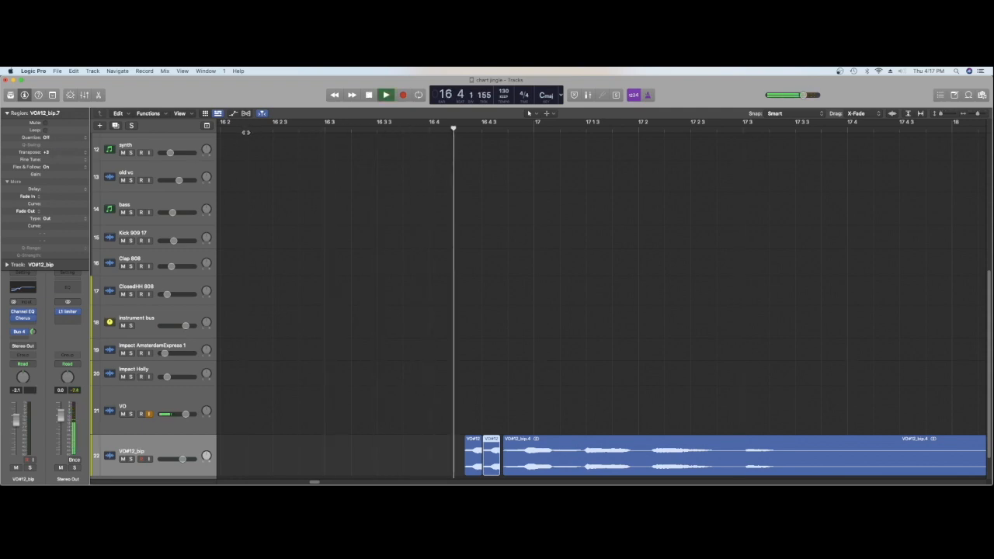
key(space)
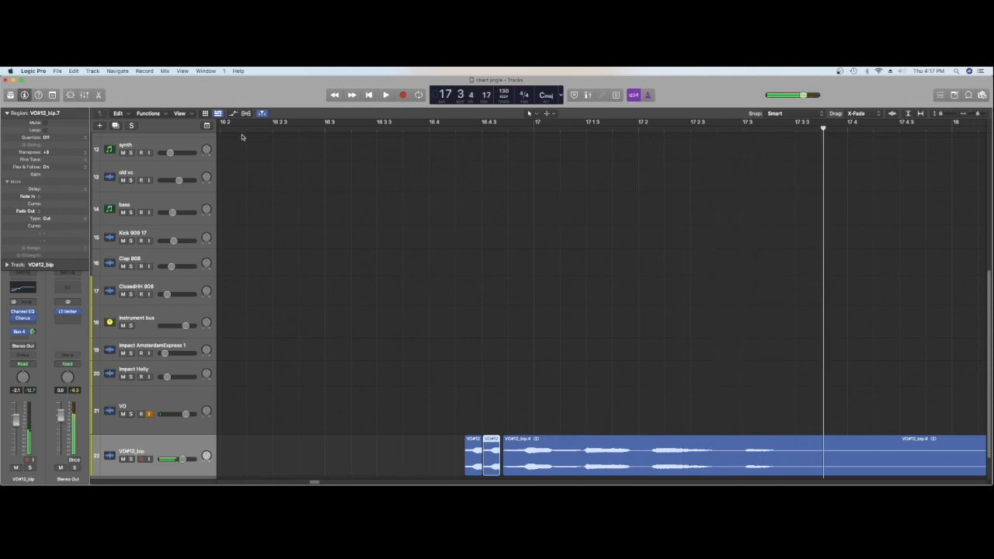
Play back the edited voice-over from just before bar 15 to past bar 20
drag(979, 114, 973, 119)
key(space)
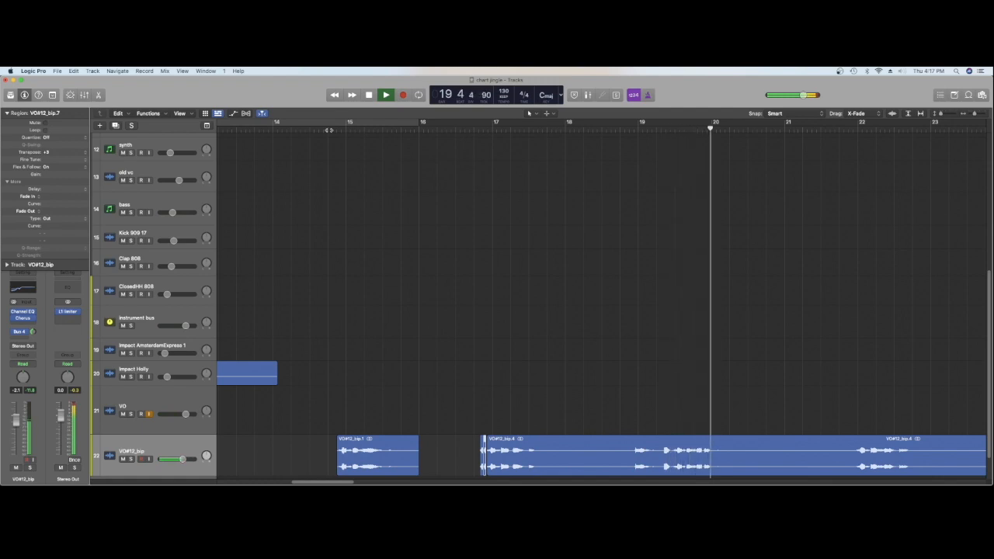
key(space)
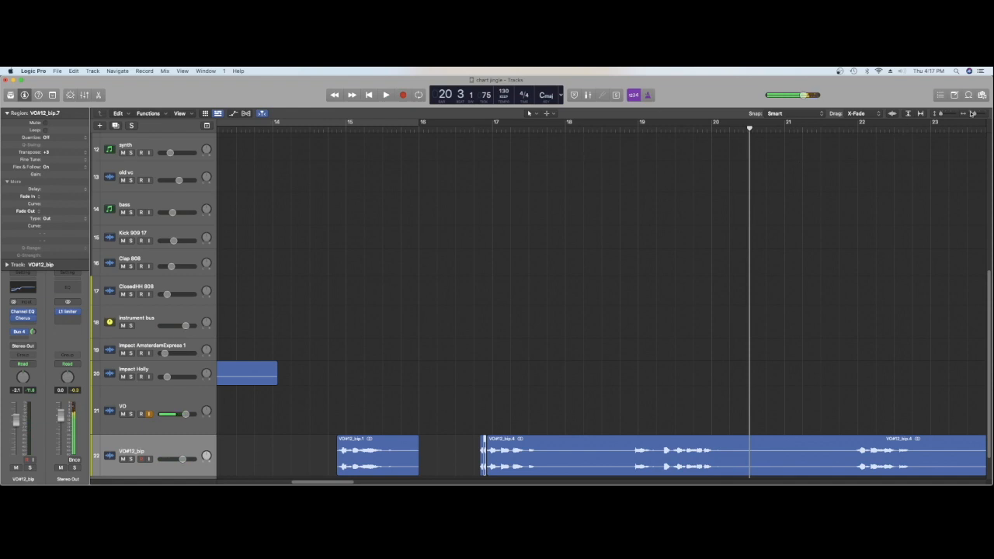
Listen to the complete jingle from bar 1 through the end of the Impact Holly region
drag(974, 115, 968, 117)
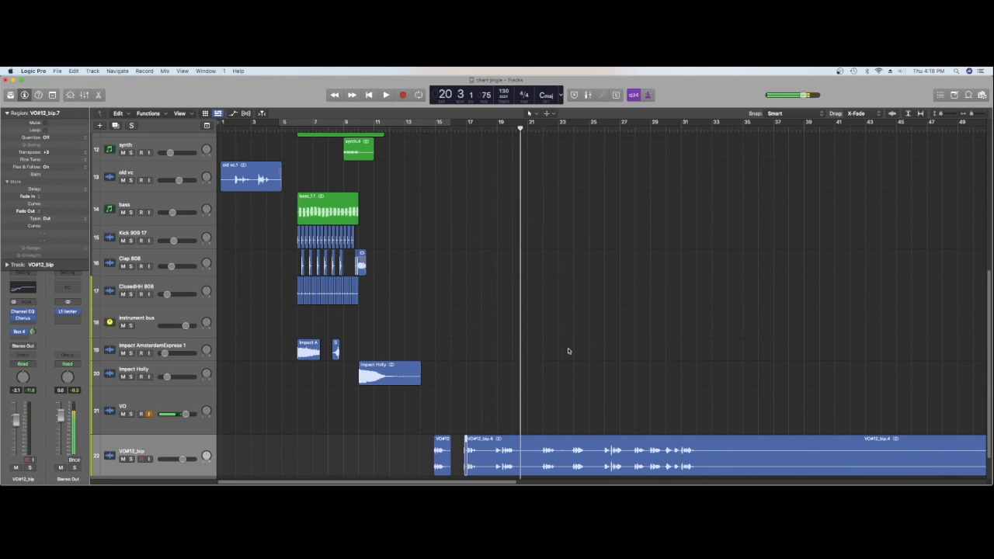
click(370, 94)
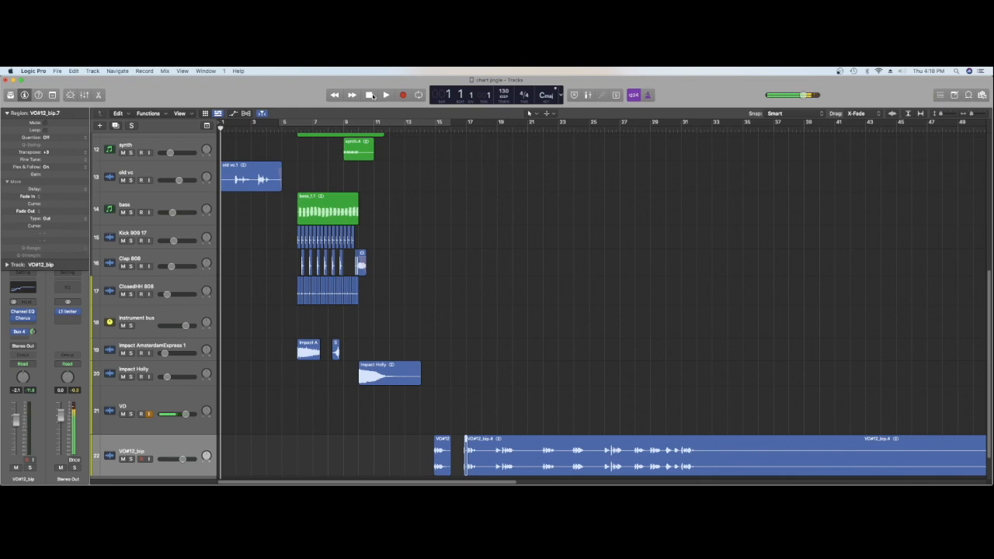
key(space)
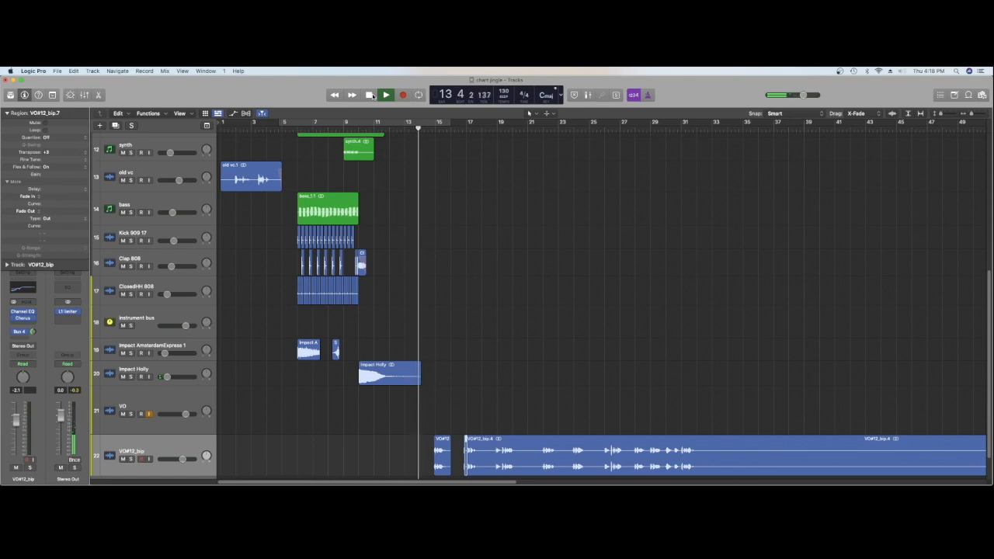
click(371, 95)
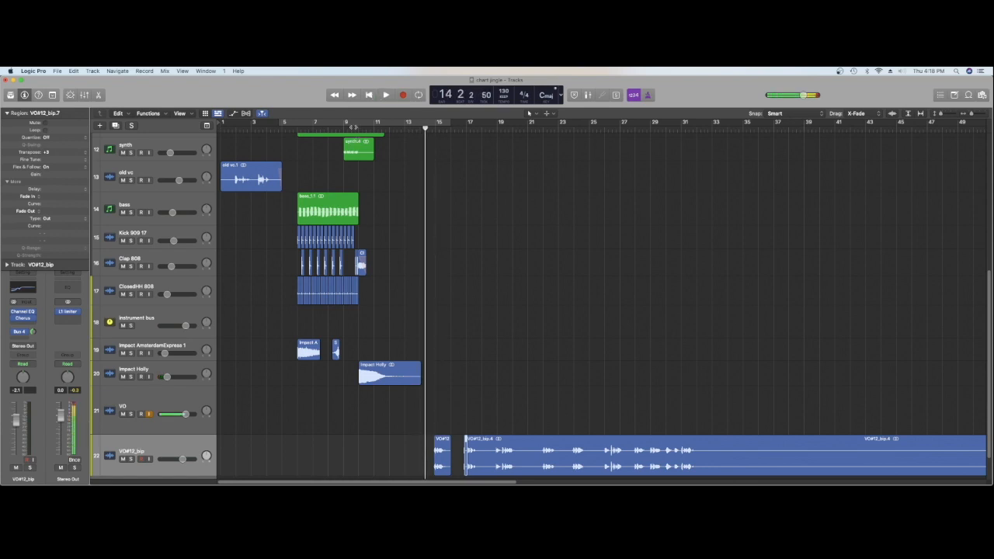